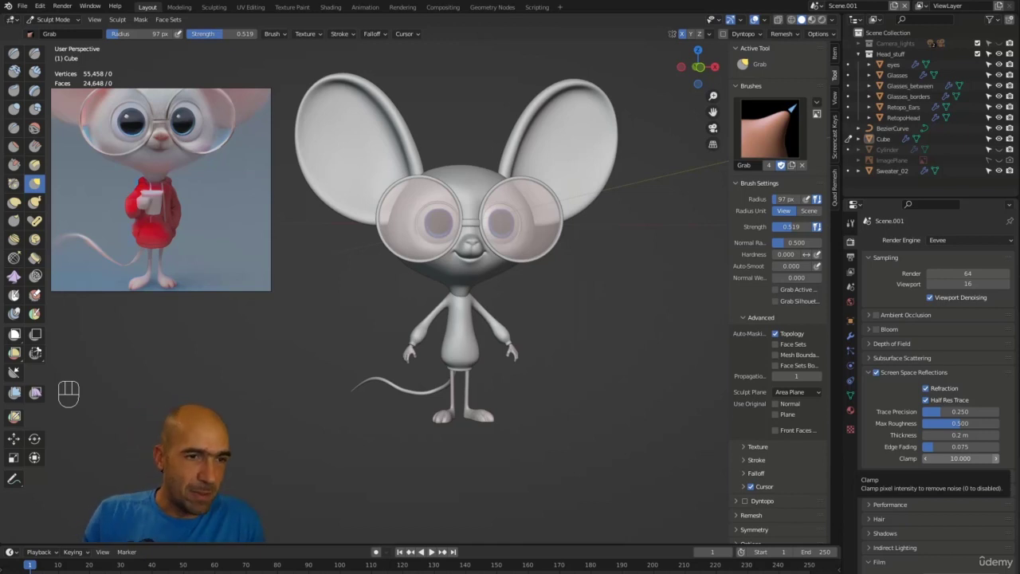
# Switch sculpting from the body to the Sweater_02 object and hide the viewport sidebar
pyautogui.keyDown('alt'); pyautogui.moveTo(614, 295); pyautogui.dragTo(607, 321); pyautogui.keyUp('alt')
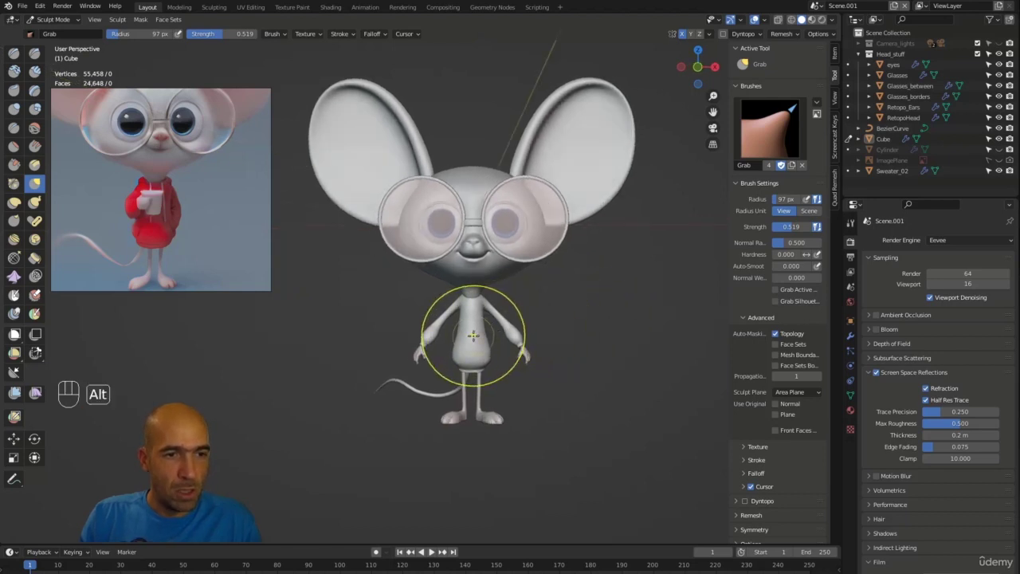
pyautogui.hotkey('alt', 'q')
pyautogui.keyDown('ctrl'); pyautogui.keyDown('alt'); pyautogui.moveTo(473, 335); pyautogui.dragTo(538, 251); pyautogui.keyUp('alt'); pyautogui.keyUp('ctrl')
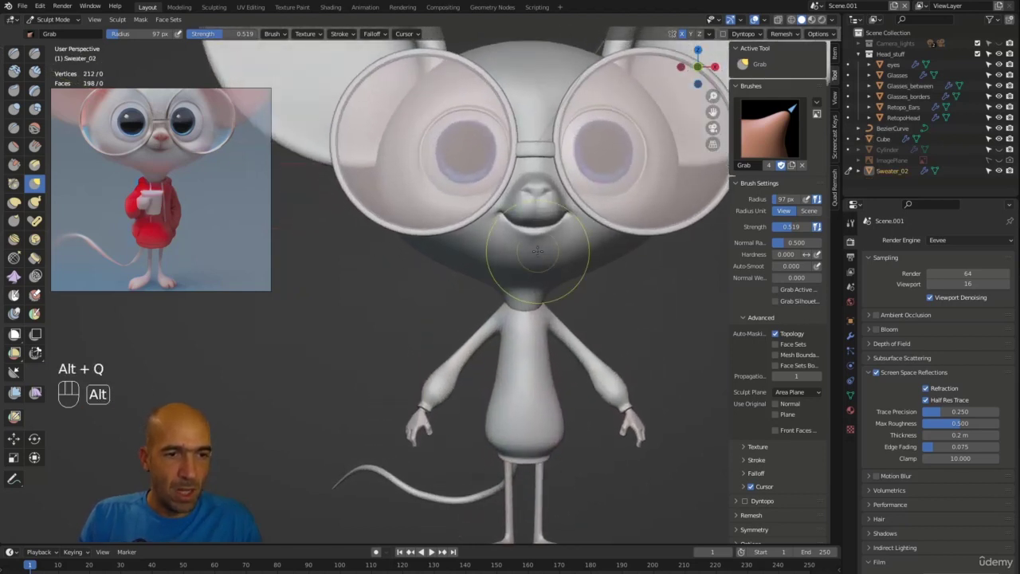
pyautogui.moveTo(453, 323)
pyautogui.keyDown('alt'); pyautogui.keyDown('shift'); pyautogui.mouseDown()
pyautogui.moveTo(417, 264)
pyautogui.moveTo(410, 228)
pyautogui.mouseUp(); pyautogui.keyUp('shift'); pyautogui.keyUp('alt')
pyautogui.moveTo(398, 341)
pyautogui.keyDown('ctrl'); pyautogui.keyDown('alt'); pyautogui.mouseDown()
pyautogui.moveTo(409, 275)
pyautogui.moveTo(405, 284)
pyautogui.mouseUp(); pyautogui.keyUp('alt'); pyautogui.keyUp('ctrl')
pyautogui.keyDown('alt'); pyautogui.keyDown('shift'); pyautogui.moveTo(603, 330); pyautogui.dragTo(585, 330); pyautogui.keyUp('shift'); pyautogui.keyUp('alt')
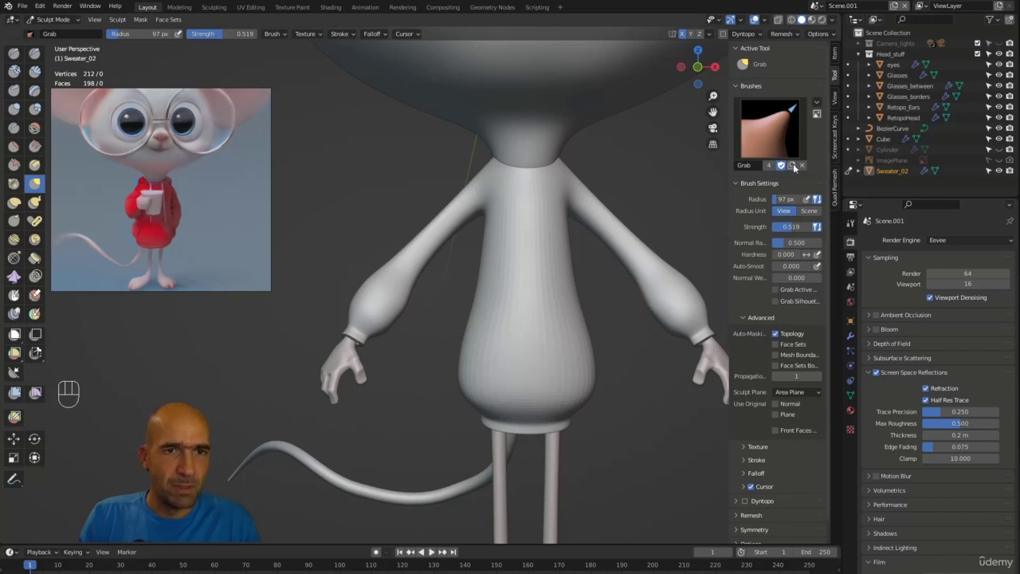
pyautogui.press('n')
pyautogui.keyDown('alt'); pyautogui.keyDown('shift'); pyautogui.moveTo(678, 200); pyautogui.dragTo(690, 190); pyautogui.keyUp('shift'); pyautogui.keyUp('alt')
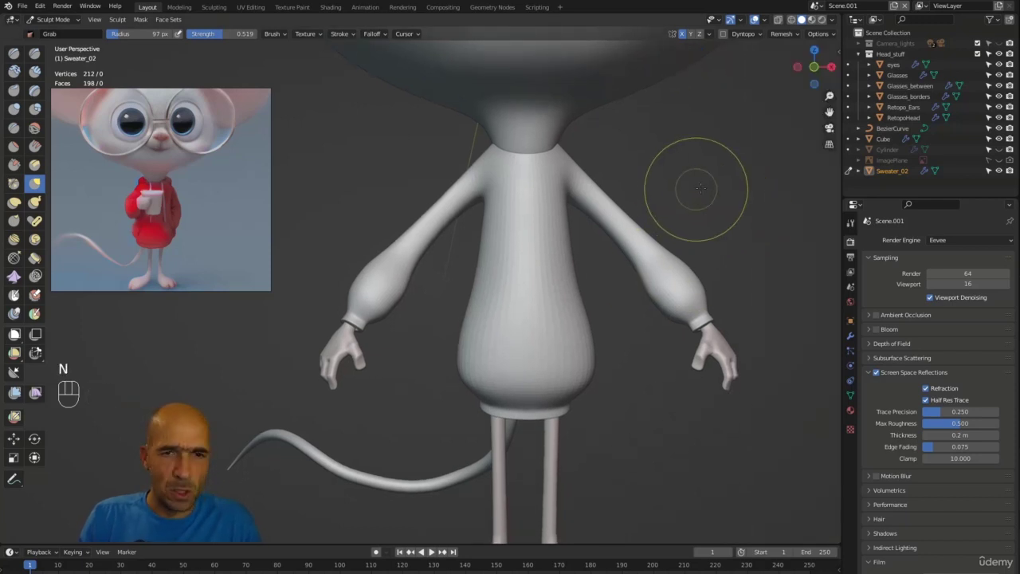
# Show the ImagePlane reference behind the mouse in front view and open the sweater's modifier settings
pyautogui.press('KP_1')
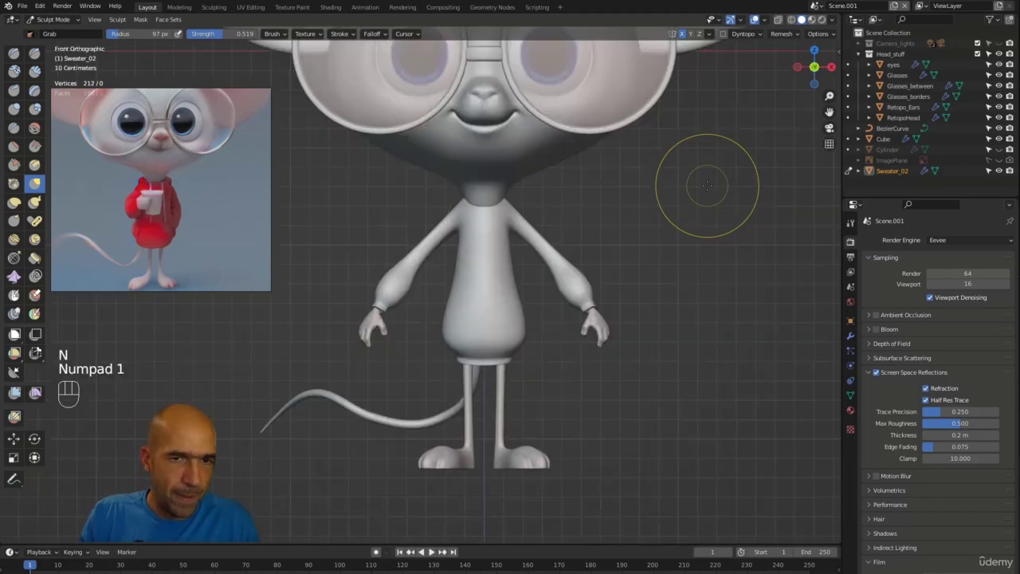
pyautogui.click(998, 160)
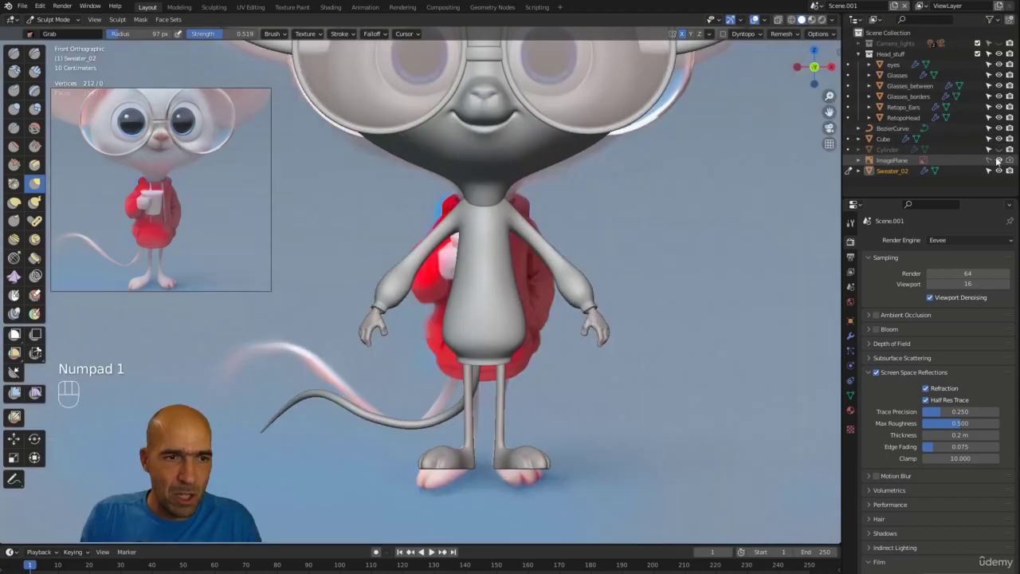
pyautogui.moveTo(683, 241)
pyautogui.keyDown('ctrl'); pyautogui.keyDown('alt'); pyautogui.mouseDown()
pyautogui.moveTo(626, 284)
pyautogui.moveTo(619, 339)
pyautogui.moveTo(603, 259)
pyautogui.moveTo(585, 359)
pyautogui.moveTo(569, 332)
pyautogui.mouseUp(); pyautogui.keyUp('alt'); pyautogui.keyUp('ctrl')
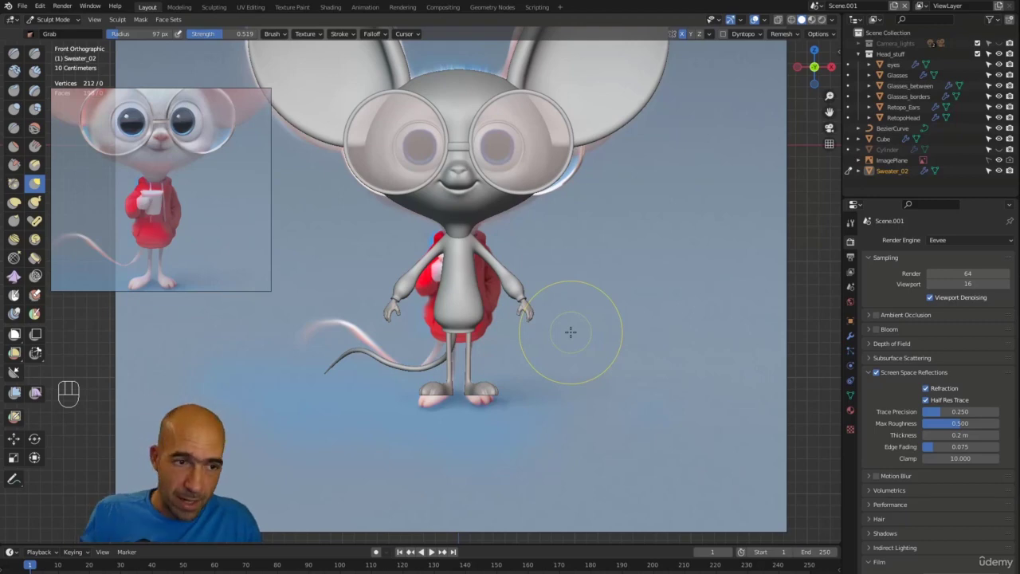
pyautogui.keyDown('ctrl'); pyautogui.keyDown('alt'); pyautogui.moveTo(596, 293); pyautogui.dragTo(542, 259); pyautogui.keyUp('alt'); pyautogui.keyUp('ctrl')
pyautogui.hotkey('alt', 'q')
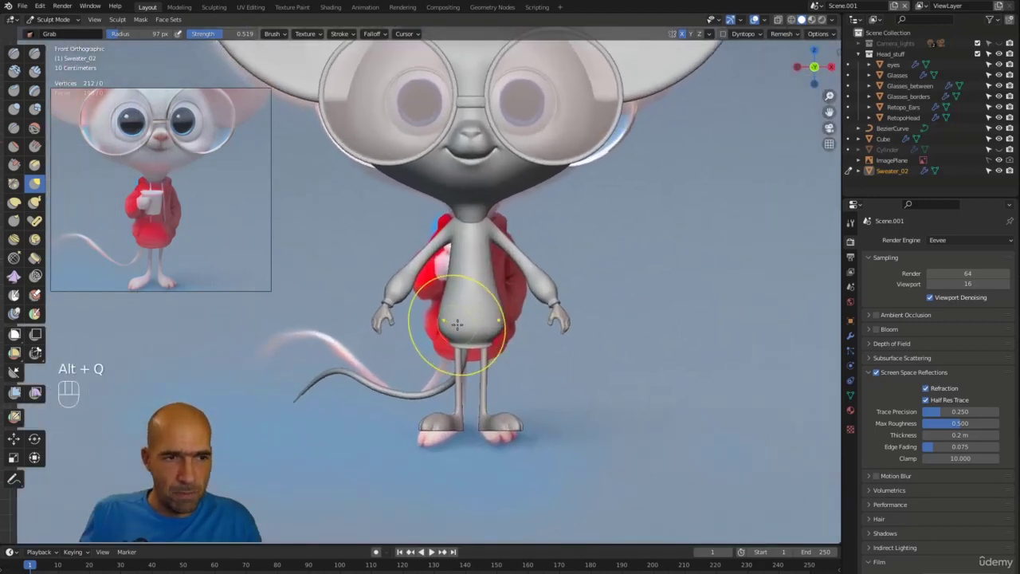
pyautogui.click(850, 337)
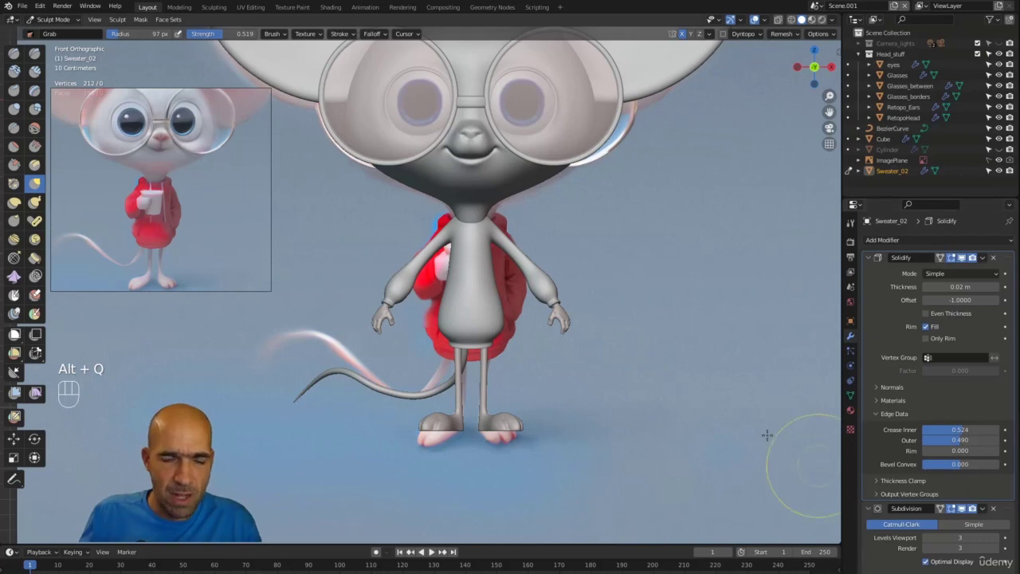
# Pull the sweater's lower sides outward with the Grab brush at a 131 px radius to match the reference
pyautogui.press('g')
pyautogui.press(']')
pyautogui.press(']')
pyautogui.press(']')
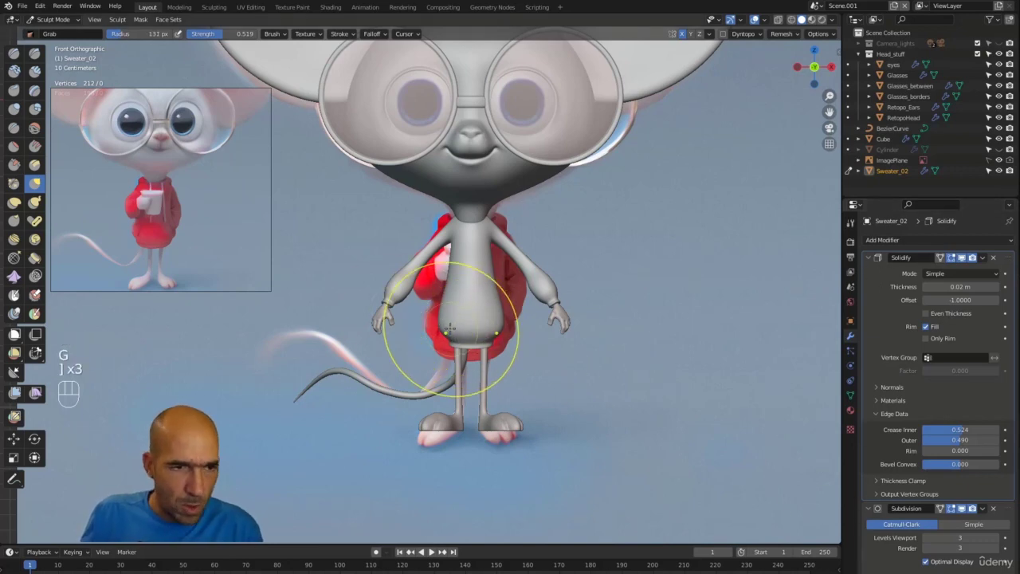
pyautogui.moveTo(447, 330); pyautogui.dragTo(424, 339)
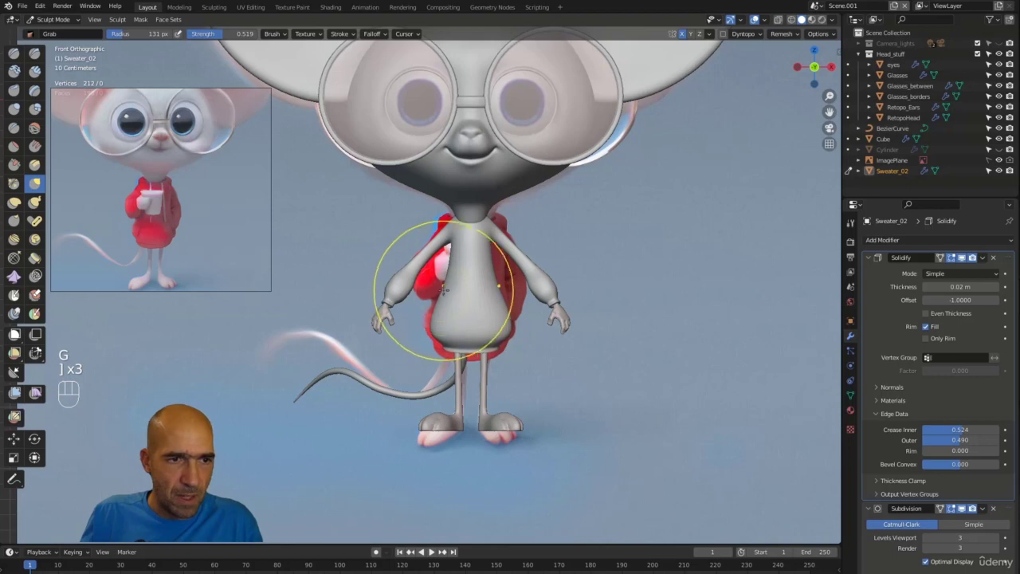
# Raise the sweater's shoulders, widen its torso and extend its bottom edge with the Grab brush at an 84 px radius
pyautogui.press('[')
pyautogui.press('[')
pyautogui.press('[')
pyautogui.press('[')
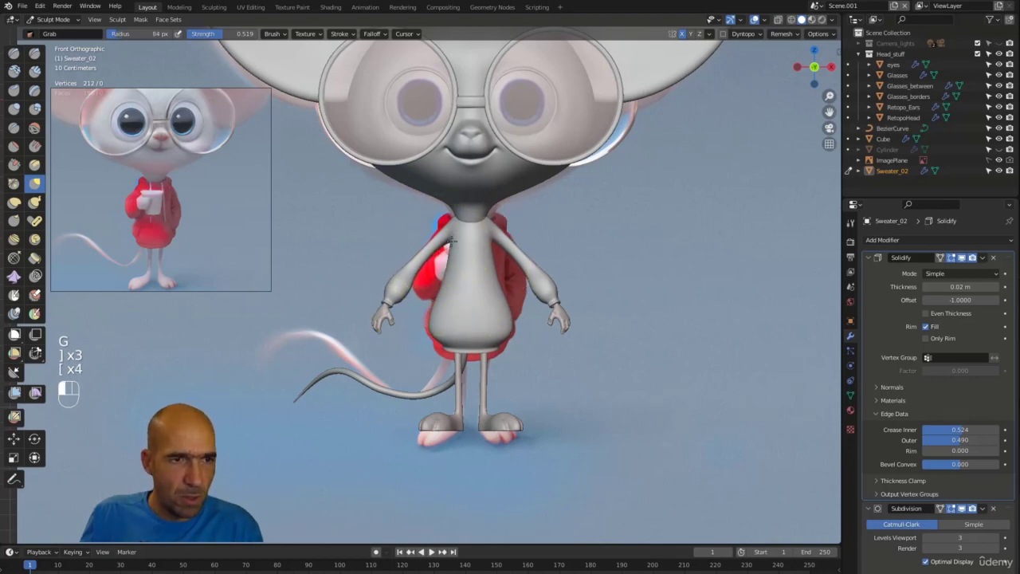
pyautogui.moveTo(451, 240); pyautogui.dragTo(454, 228)
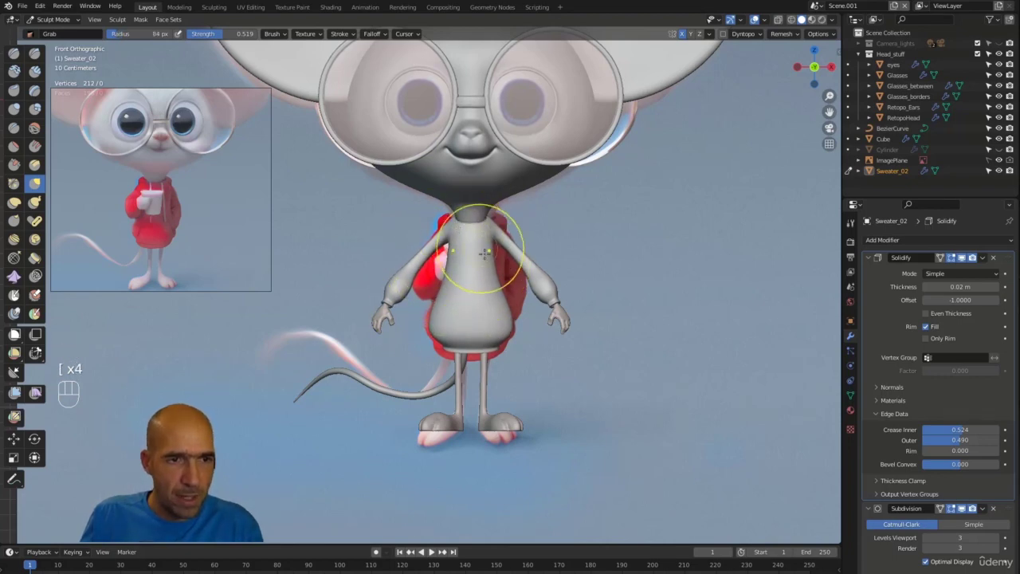
pyautogui.moveTo(491, 276)
pyautogui.mouseDown()
pyautogui.moveTo(499, 250)
pyautogui.moveTo(495, 261)
pyautogui.mouseUp()
pyautogui.moveTo(498, 324)
pyautogui.mouseDown()
pyautogui.moveTo(485, 348)
pyautogui.moveTo(512, 334)
pyautogui.moveTo(500, 337)
pyautogui.mouseUp()
pyautogui.moveTo(497, 337)
pyautogui.mouseDown()
pyautogui.moveTo(443, 353)
pyautogui.moveTo(467, 360)
pyautogui.moveTo(494, 327)
pyautogui.moveTo(478, 353)
pyautogui.mouseUp()
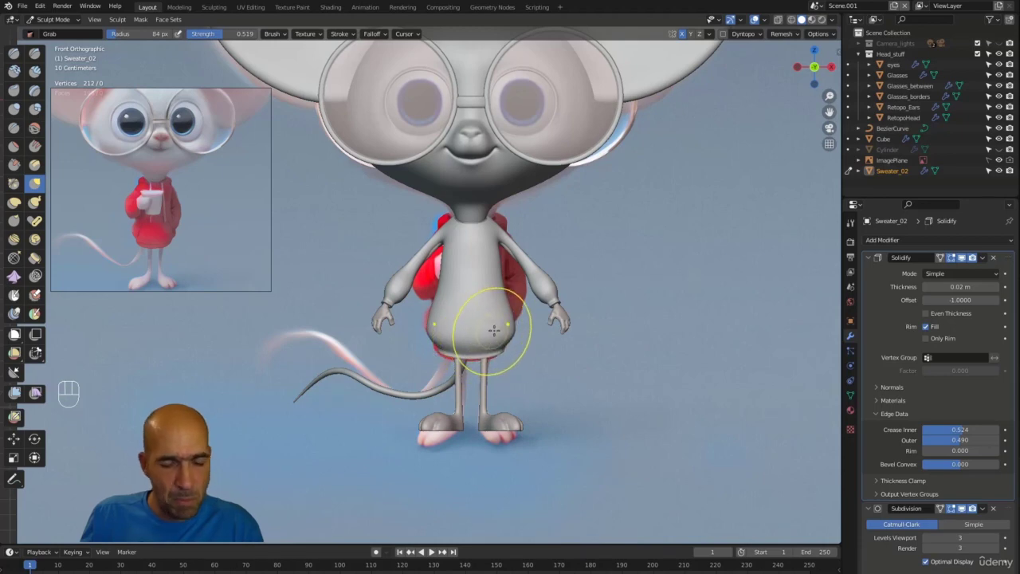
# Adjust the outline of the sweater's sleeves with the Grab brush at a 60 px radius
pyautogui.press('[')
pyautogui.press('[')
pyautogui.moveTo(536, 295); pyautogui.dragTo(532, 300)
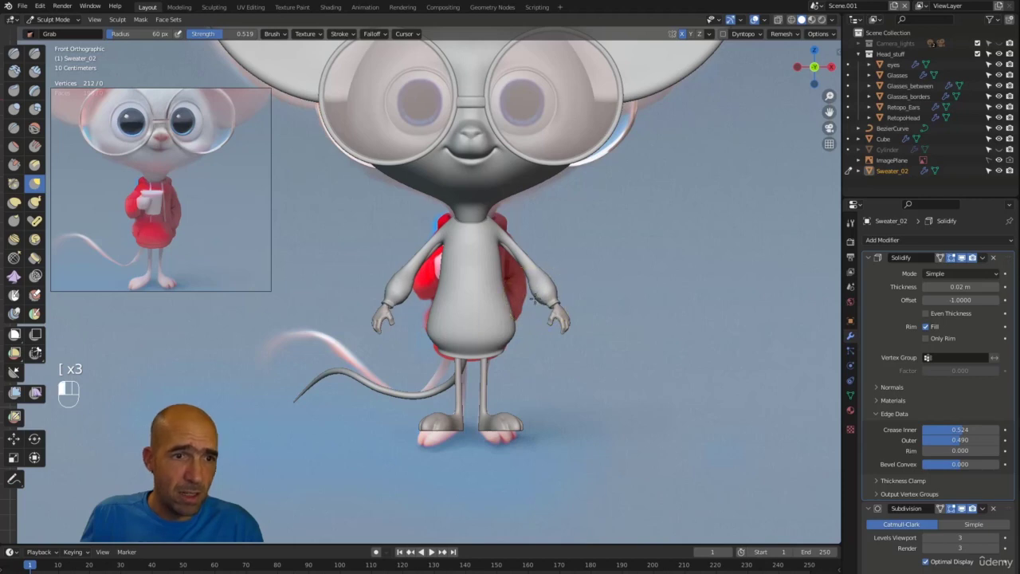
pyautogui.moveTo(521, 262)
pyautogui.mouseDown()
pyautogui.moveTo(512, 228)
pyautogui.moveTo(512, 251)
pyautogui.moveTo(527, 266)
pyautogui.mouseUp()
# Inflate and smooth the sweater's shoulders and sleeves from all sides with the Inflate/Deflate brush at a 60 px radius
pyautogui.press('6')
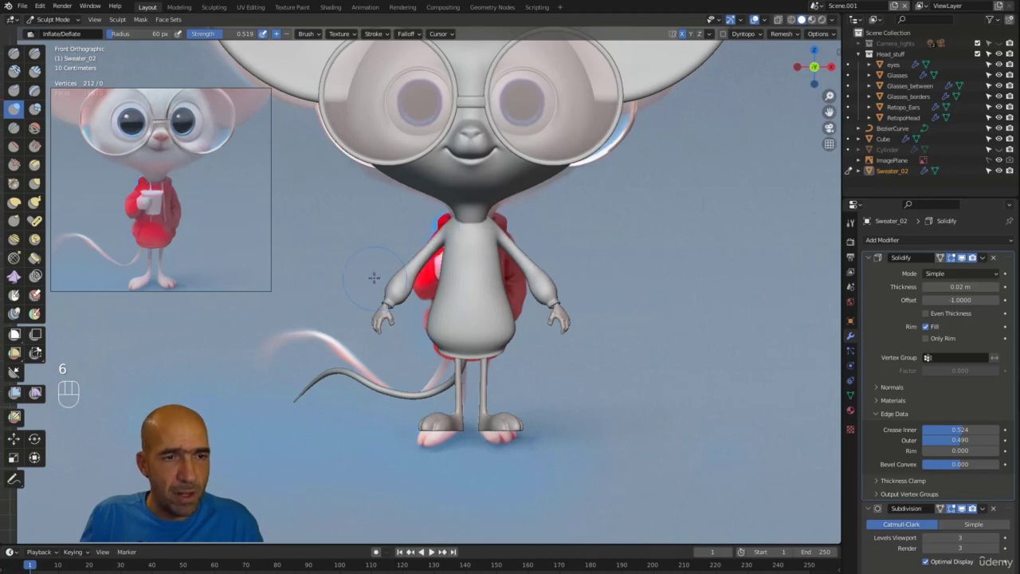
pyautogui.keyDown('alt'); pyautogui.moveTo(381, 268); pyautogui.dragTo(419, 162); pyautogui.keyUp('alt')
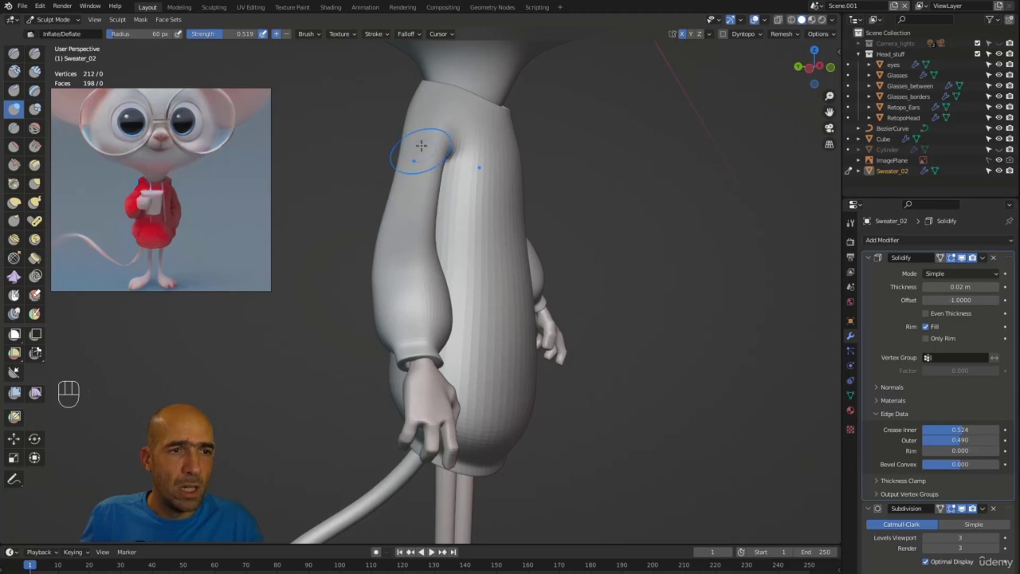
pyautogui.keyDown('ctrl'); pyautogui.keyDown('alt'); pyautogui.moveTo(343, 261); pyautogui.dragTo(445, 196); pyautogui.keyUp('alt'); pyautogui.keyUp('ctrl')
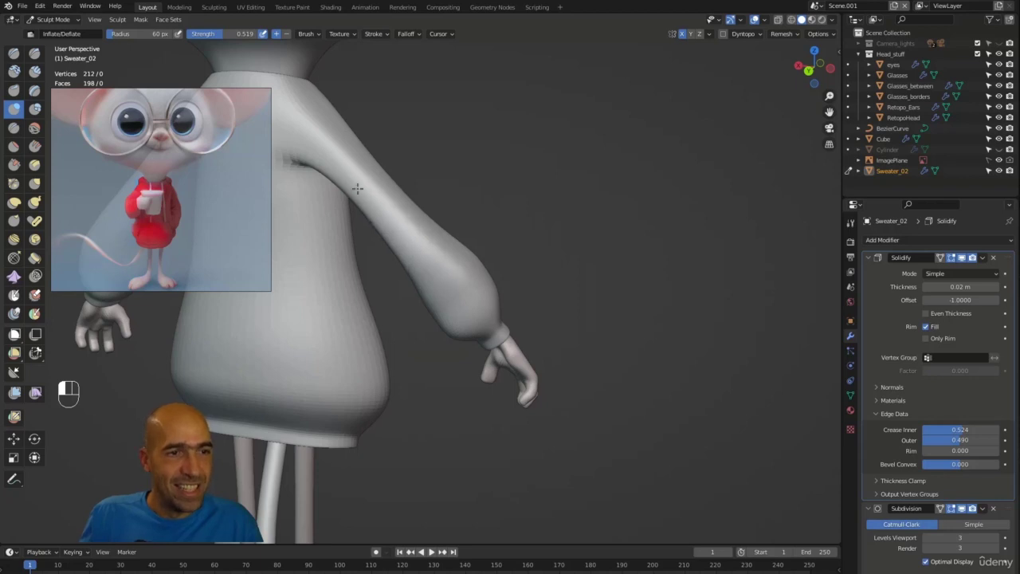
pyautogui.moveTo(327, 144)
pyautogui.keyDown('shift'); pyautogui.mouseDown()
pyautogui.moveTo(372, 182)
pyautogui.moveTo(372, 162)
pyautogui.mouseUp(); pyautogui.keyUp('shift')
pyautogui.moveTo(393, 136); pyautogui.dragTo(360, 148, button='middle')
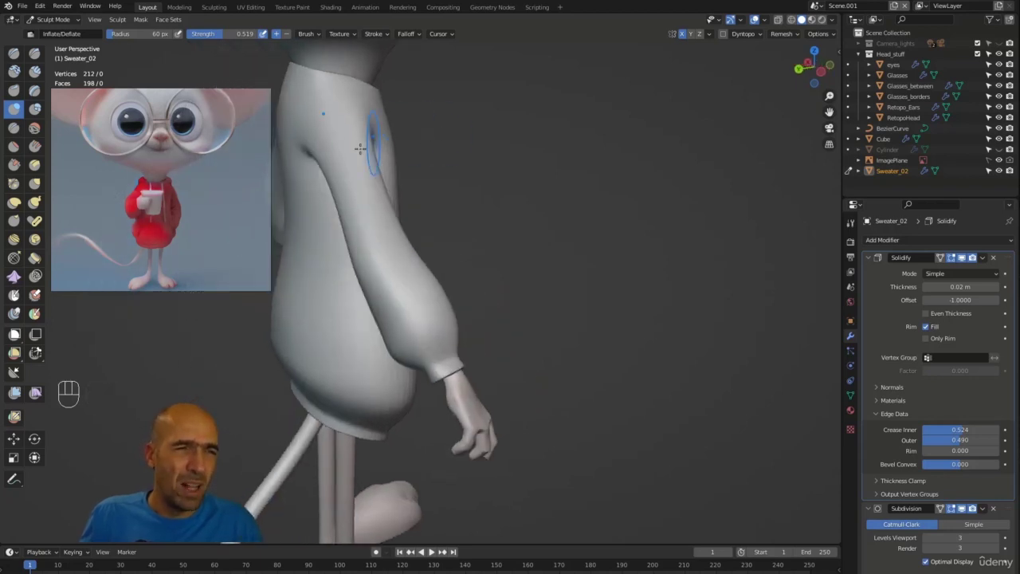
pyautogui.keyDown('alt'); pyautogui.moveTo(424, 178); pyautogui.dragTo(512, 266); pyautogui.keyUp('alt')
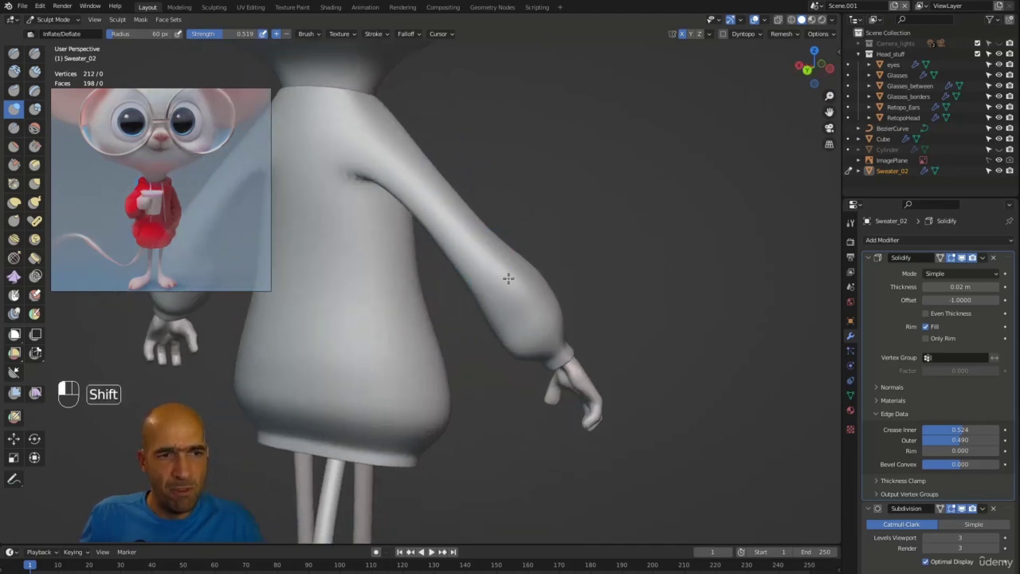
pyautogui.moveTo(504, 267); pyautogui.dragTo(501, 248, button='middle')
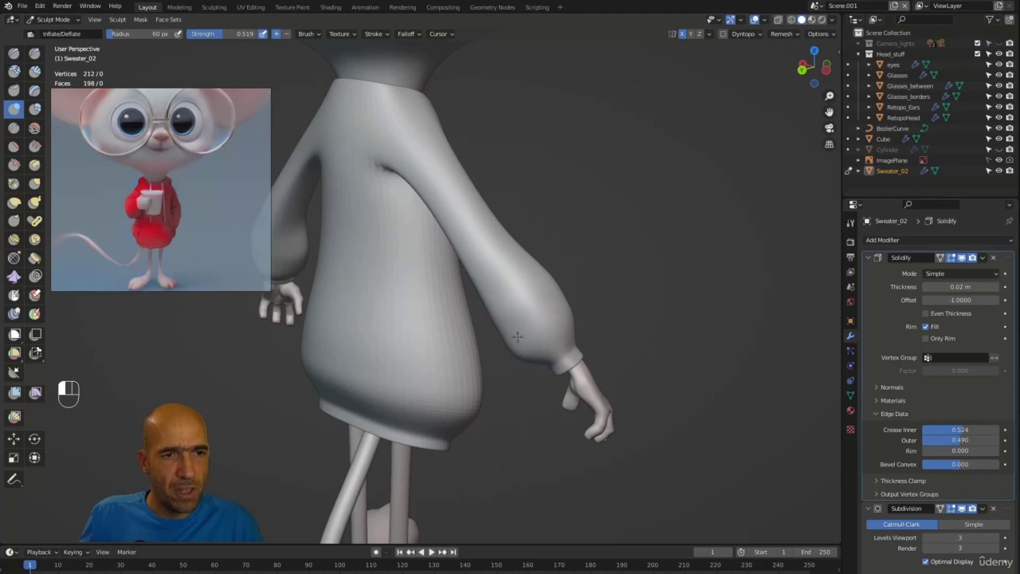
pyautogui.keyDown('alt'); pyautogui.moveTo(516, 253); pyautogui.dragTo(540, 271); pyautogui.keyUp('alt')
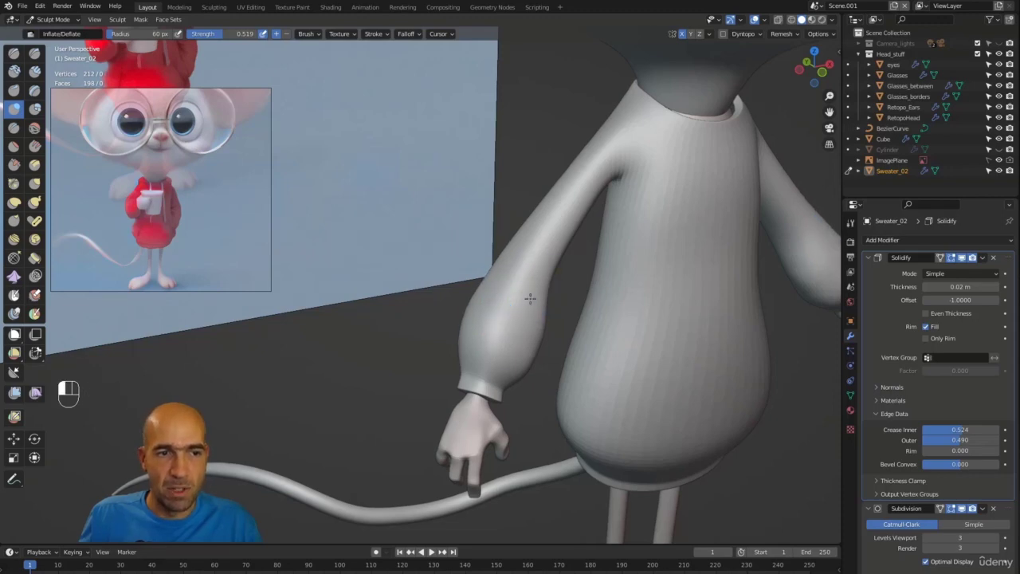
pyautogui.keyDown('alt'); pyautogui.keyDown('shift'); pyautogui.moveTo(529, 298); pyautogui.dragTo(486, 316); pyautogui.keyUp('shift'); pyautogui.keyUp('alt')
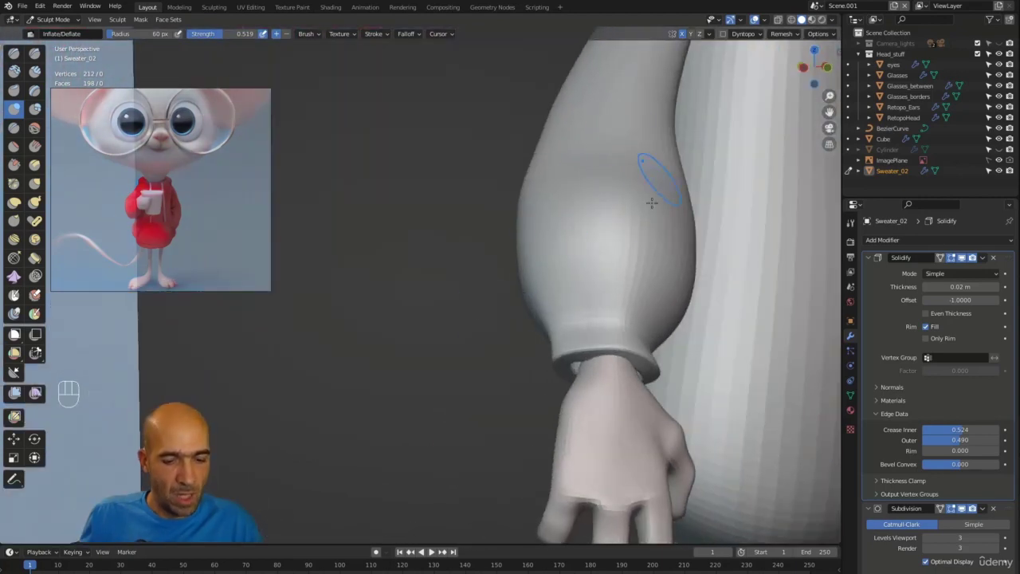
# Reshape the sweater's cuffs and puffy forearms with the Grab brush at a 111 px radius
pyautogui.press('g')
pyautogui.press(']')
pyautogui.press(']')
pyautogui.press(']')
pyautogui.press(']')
pyautogui.press(']')
pyautogui.press(']')
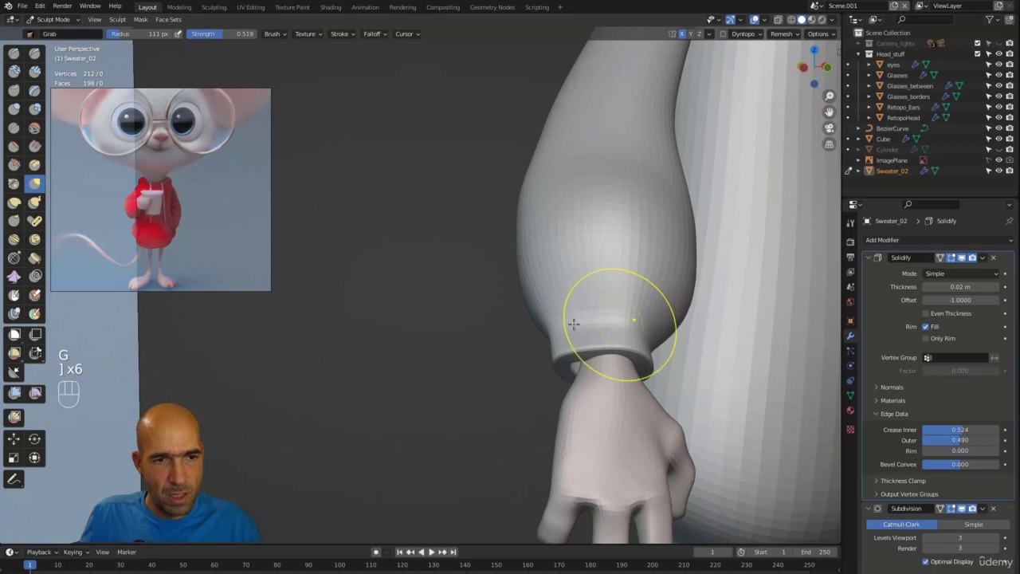
pyautogui.keyDown('ctrl'); pyautogui.keyDown('alt'); pyautogui.moveTo(608, 318); pyautogui.dragTo(502, 186); pyautogui.keyUp('alt'); pyautogui.keyUp('ctrl')
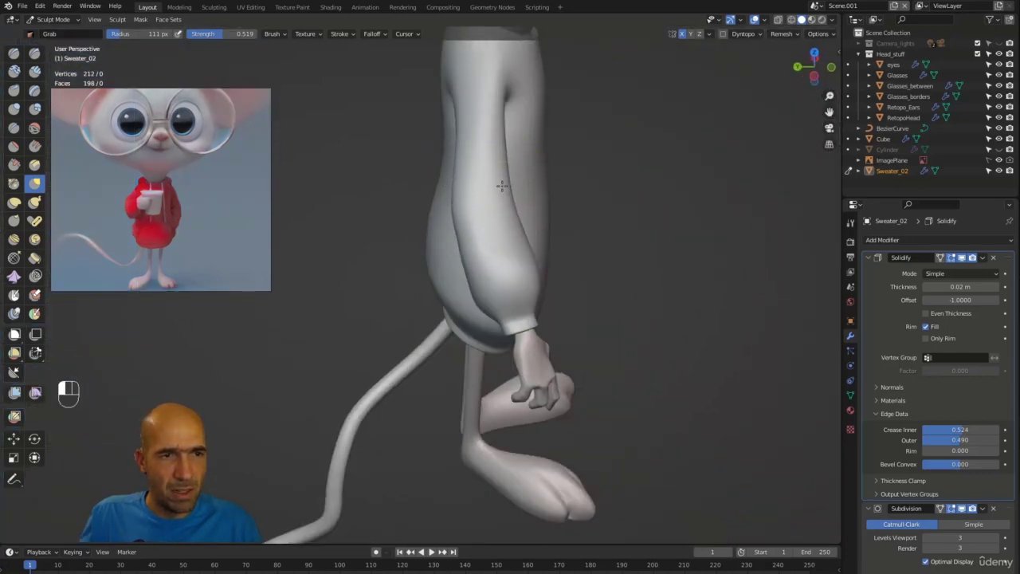
pyautogui.moveTo(446, 183)
pyautogui.keyDown('alt'); pyautogui.mouseDown()
pyautogui.moveTo(324, 211)
pyautogui.moveTo(334, 212)
pyautogui.mouseUp(); pyautogui.keyUp('alt')
pyautogui.keyDown('ctrl'); pyautogui.keyDown('alt'); pyautogui.moveTo(516, 261); pyautogui.dragTo(540, 220); pyautogui.keyUp('alt'); pyautogui.keyUp('ctrl')
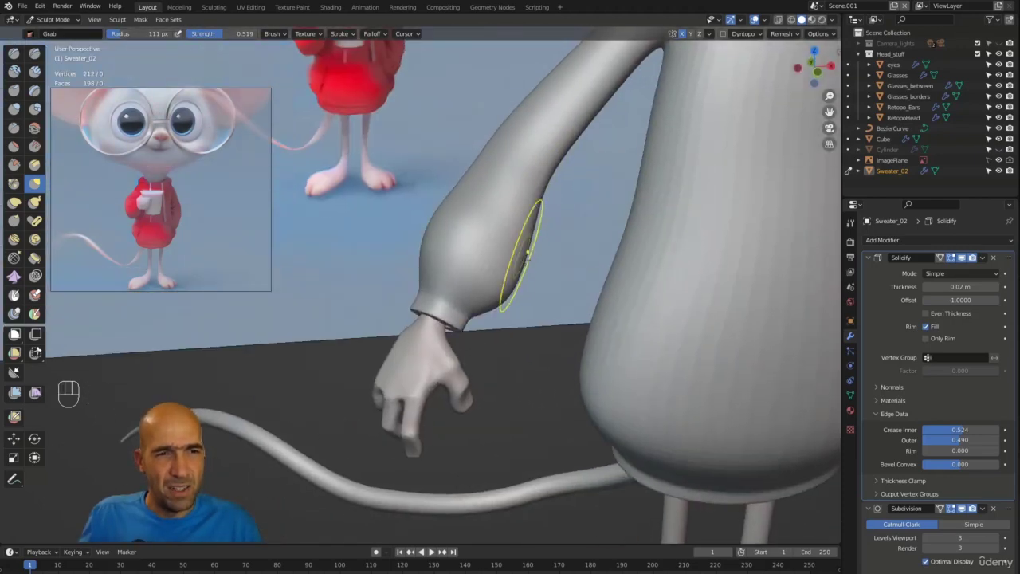
# Refine the sweater's upper sleeves and shoulders from the front and back with the Grab brush
pyautogui.moveTo(526, 254)
pyautogui.keyDown('alt'); pyautogui.mouseDown()
pyautogui.moveTo(504, 144)
pyautogui.moveTo(567, 118)
pyautogui.mouseUp(); pyautogui.keyUp('alt')
pyautogui.moveTo(480, 221)
pyautogui.keyDown('ctrl'); pyautogui.keyDown('alt'); pyautogui.mouseDown()
pyautogui.moveTo(504, 208)
pyautogui.moveTo(512, 104)
pyautogui.moveTo(456, 217)
pyautogui.mouseUp(); pyautogui.keyUp('alt'); pyautogui.keyUp('ctrl')
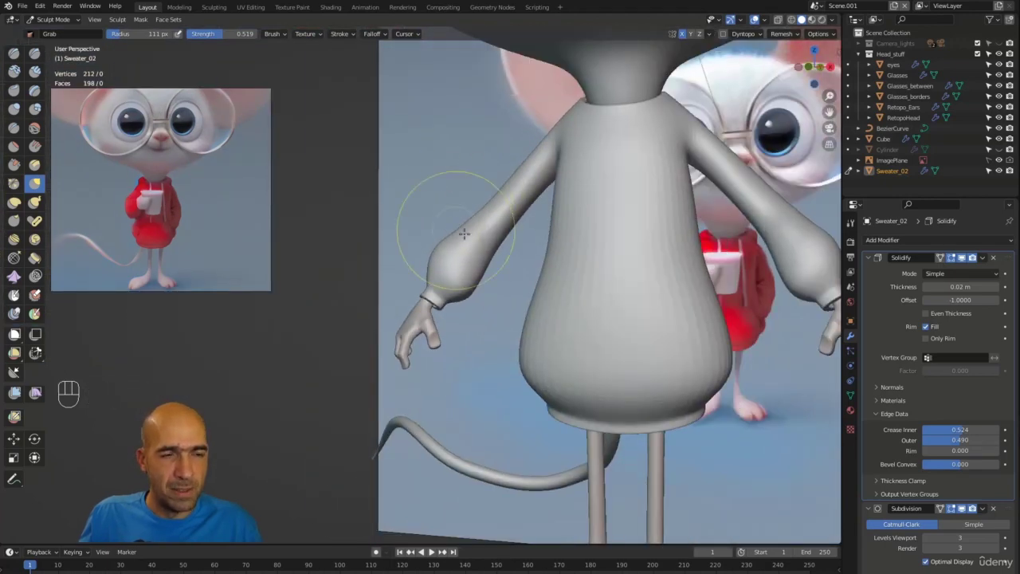
pyautogui.moveTo(470, 255)
pyautogui.keyDown('ctrl'); pyautogui.keyDown('alt'); pyautogui.mouseDown()
pyautogui.moveTo(476, 289)
pyautogui.moveTo(495, 228)
pyautogui.mouseUp(); pyautogui.keyUp('alt'); pyautogui.keyUp('ctrl')
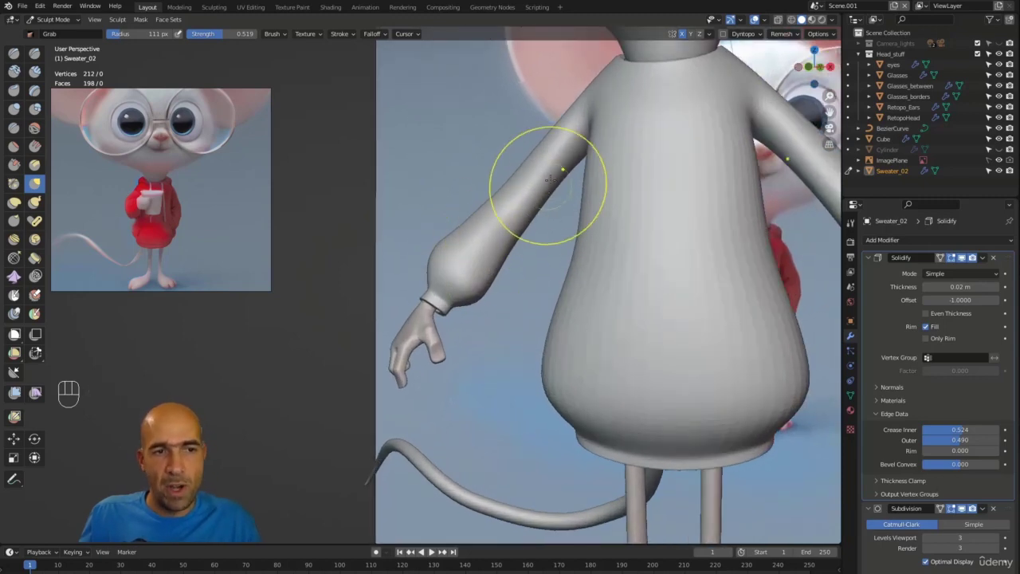
pyautogui.keyDown('alt'); pyautogui.moveTo(517, 151); pyautogui.dragTo(494, 212); pyautogui.keyUp('alt')
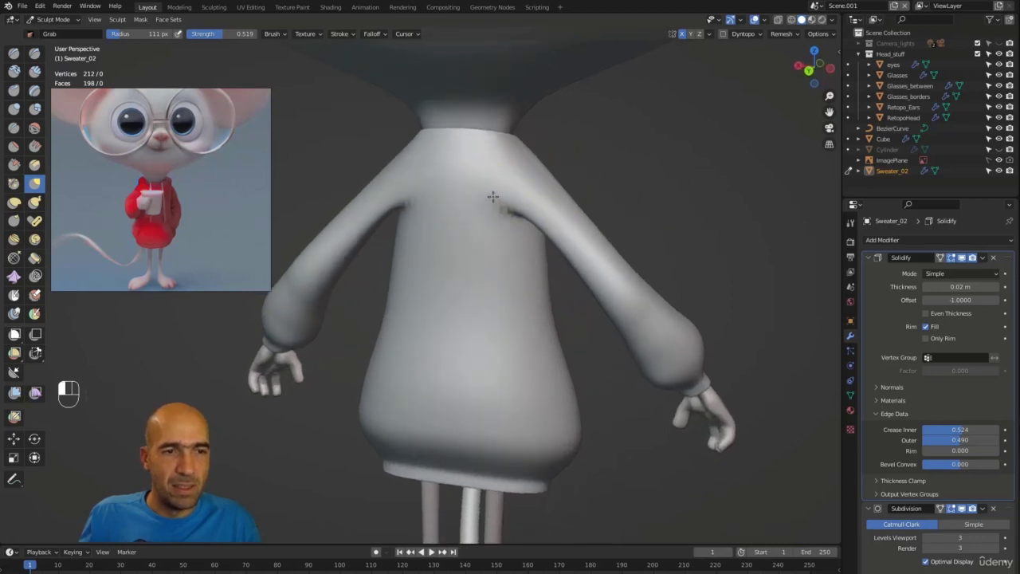
pyautogui.moveTo(620, 148)
pyautogui.keyDown('ctrl'); pyautogui.keyDown('alt'); pyautogui.mouseDown()
pyautogui.moveTo(505, 193)
pyautogui.moveTo(519, 130)
pyautogui.moveTo(528, 170)
pyautogui.moveTo(537, 168)
pyautogui.moveTo(538, 110)
pyautogui.moveTo(523, 143)
pyautogui.moveTo(633, 150)
pyautogui.mouseUp(); pyautogui.keyUp('alt'); pyautogui.keyUp('ctrl')
pyautogui.keyDown('alt'); pyautogui.moveTo(510, 215); pyautogui.dragTo(399, 206); pyautogui.keyUp('alt')
# Shape the lower bulge of the sweater around the back, sides and front with the Grab brush
pyautogui.keyDown('alt'); pyautogui.moveTo(572, 336); pyautogui.dragTo(478, 329); pyautogui.keyUp('alt')
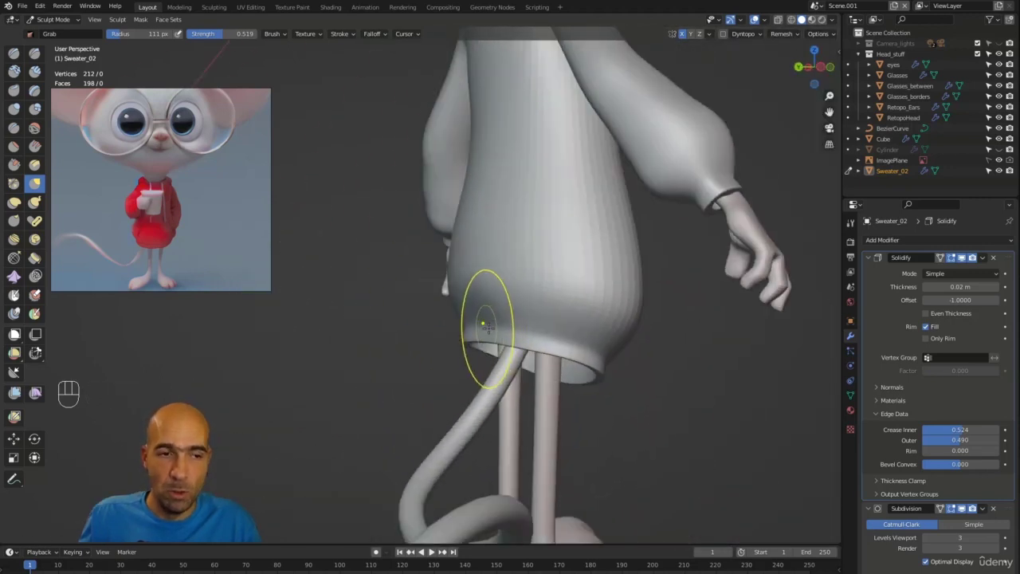
pyautogui.keyDown('alt'); pyautogui.moveTo(661, 375); pyautogui.dragTo(145, 232); pyautogui.keyUp('alt')
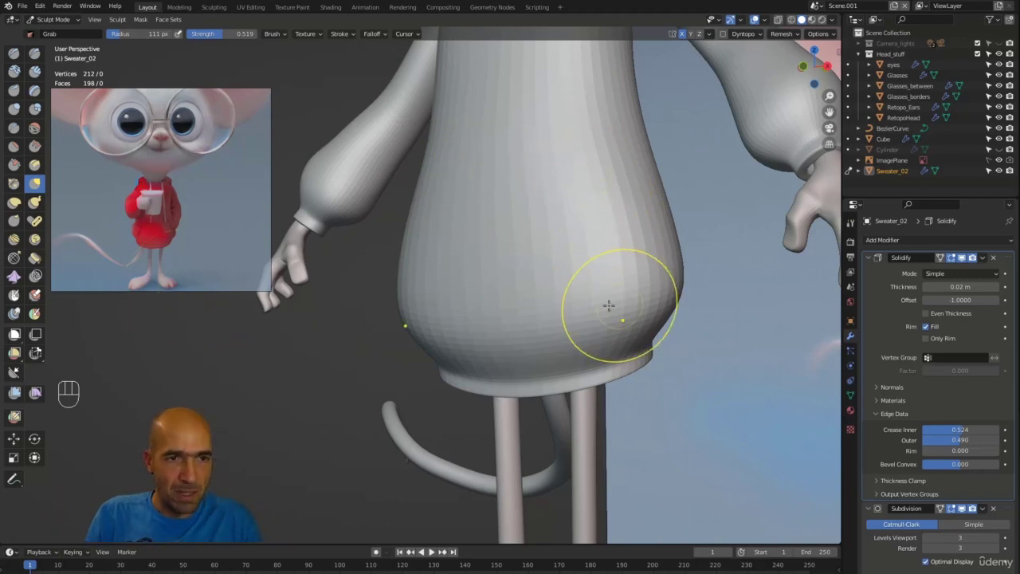
pyautogui.keyDown('alt'); pyautogui.moveTo(574, 319); pyautogui.dragTo(627, 342); pyautogui.keyUp('alt')
# Refine the sweater's hem band around the sides and front with the Grab brush at a 72 px radius
pyautogui.press('[')
pyautogui.press('[')
pyautogui.press('[')
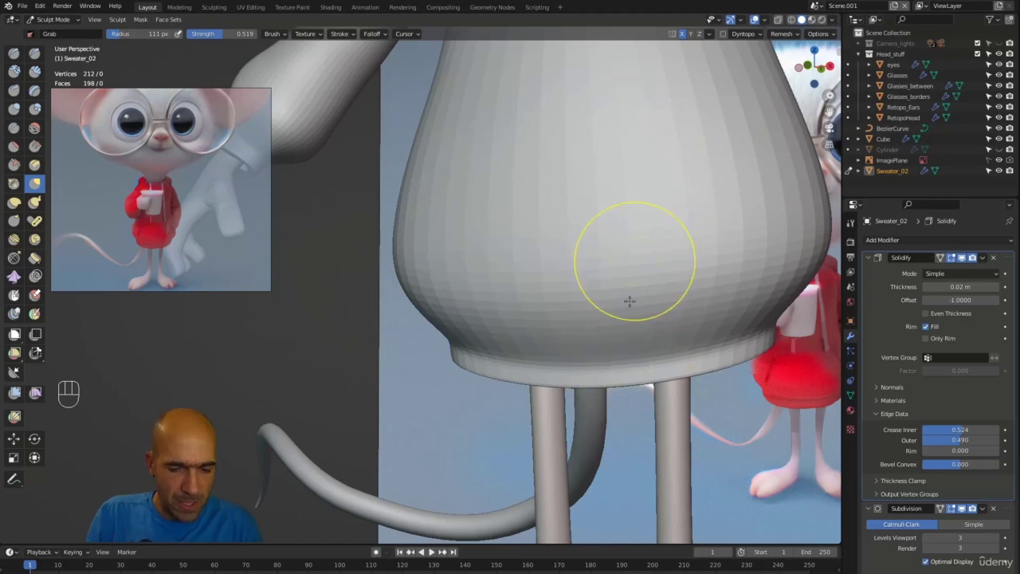
pyautogui.press('[')
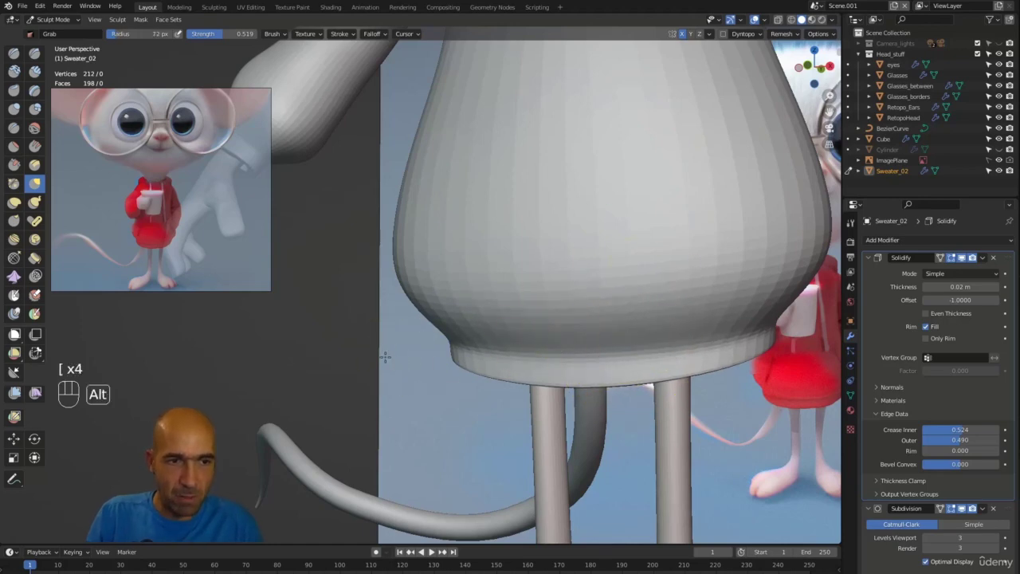
pyautogui.keyDown('alt'); pyautogui.moveTo(519, 337); pyautogui.dragTo(463, 336); pyautogui.keyUp('alt')
pyautogui.keyDown('alt'); pyautogui.moveTo(378, 316); pyautogui.dragTo(396, 296); pyautogui.keyUp('alt')
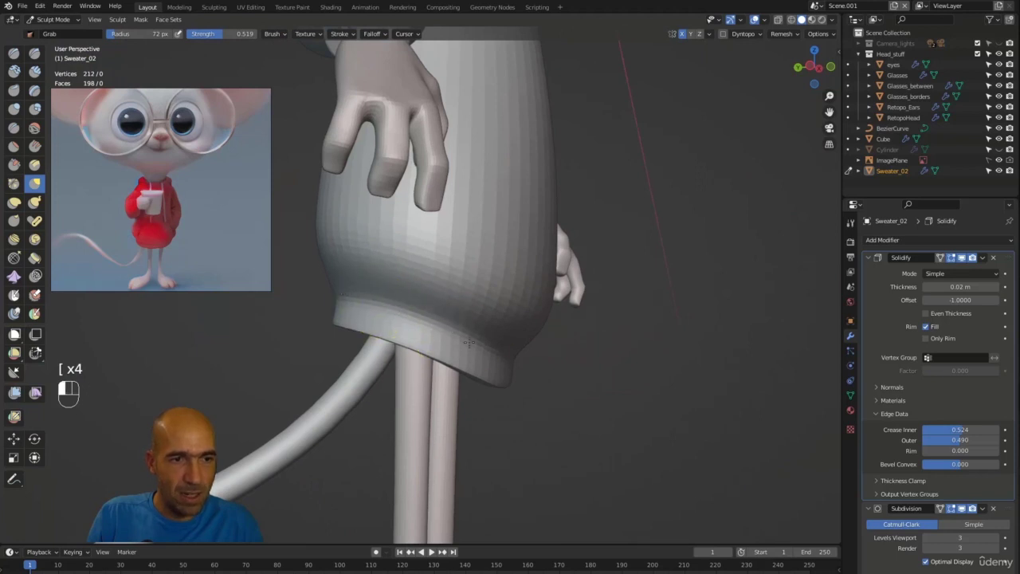
pyautogui.keyDown('alt'); pyautogui.moveTo(584, 374); pyautogui.dragTo(514, 375); pyautogui.keyUp('alt')
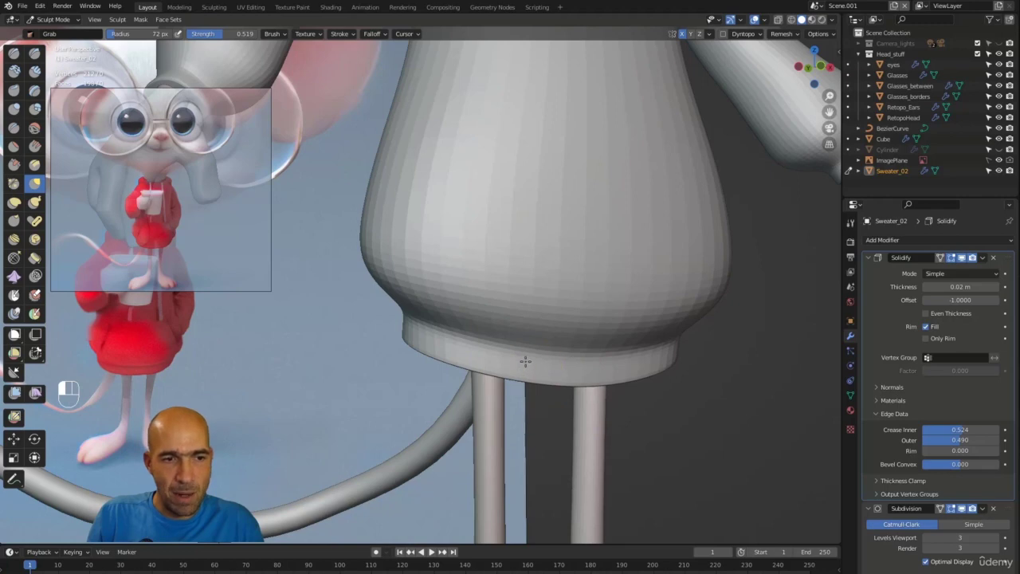
pyautogui.keyDown('alt'); pyautogui.moveTo(562, 363); pyautogui.dragTo(541, 340); pyautogui.keyUp('alt')
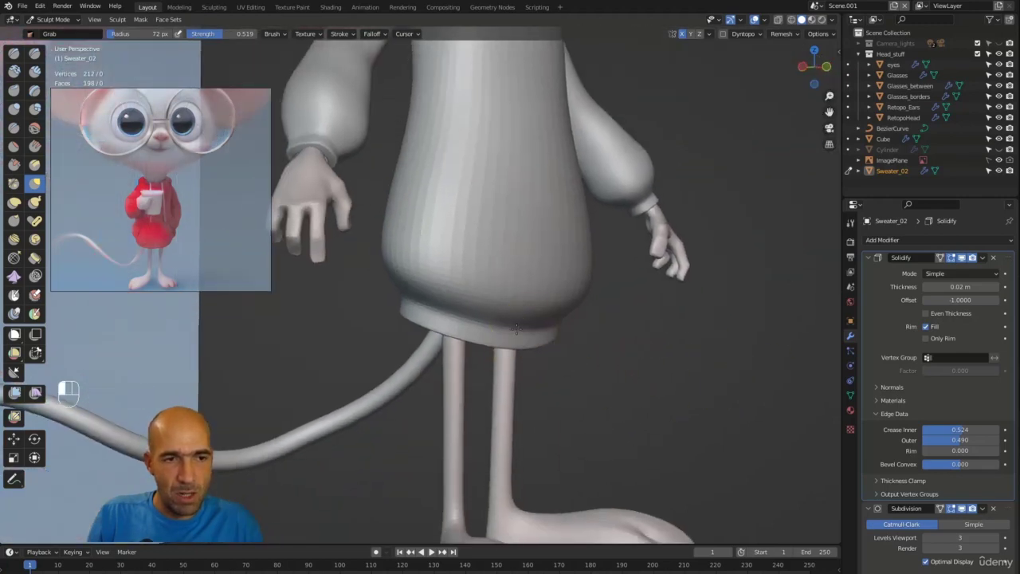
pyautogui.moveTo(488, 322)
pyautogui.keyDown('alt'); pyautogui.mouseDown()
pyautogui.moveTo(605, 341)
pyautogui.moveTo(631, 315)
pyautogui.moveTo(628, 204)
pyautogui.mouseUp(); pyautogui.keyUp('alt')
pyautogui.press('x')
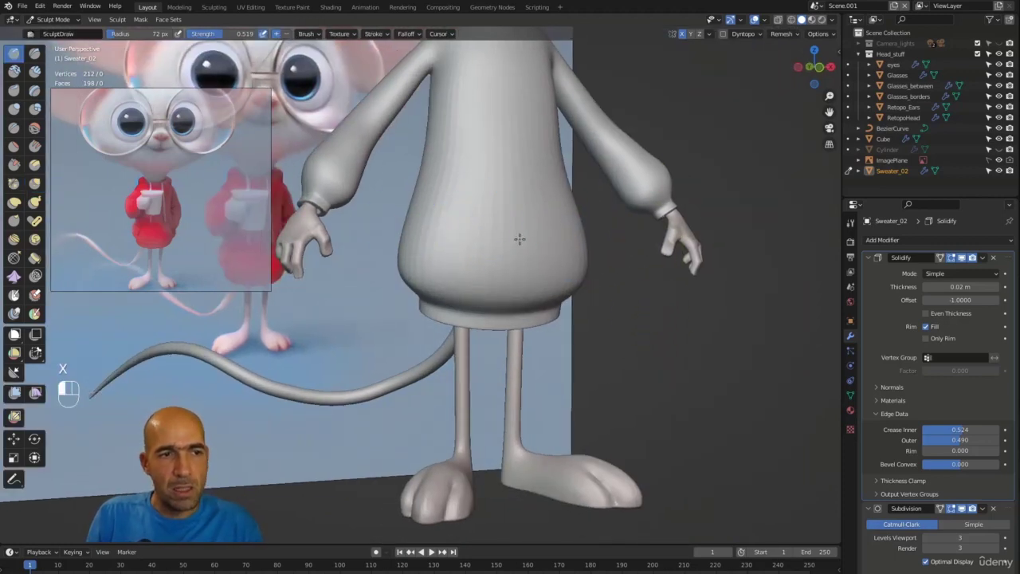
pyautogui.moveTo(535, 232)
pyautogui.keyDown('alt'); pyautogui.mouseDown()
pyautogui.moveTo(565, 258)
pyautogui.moveTo(522, 246)
pyautogui.mouseUp(); pyautogui.keyUp('alt')
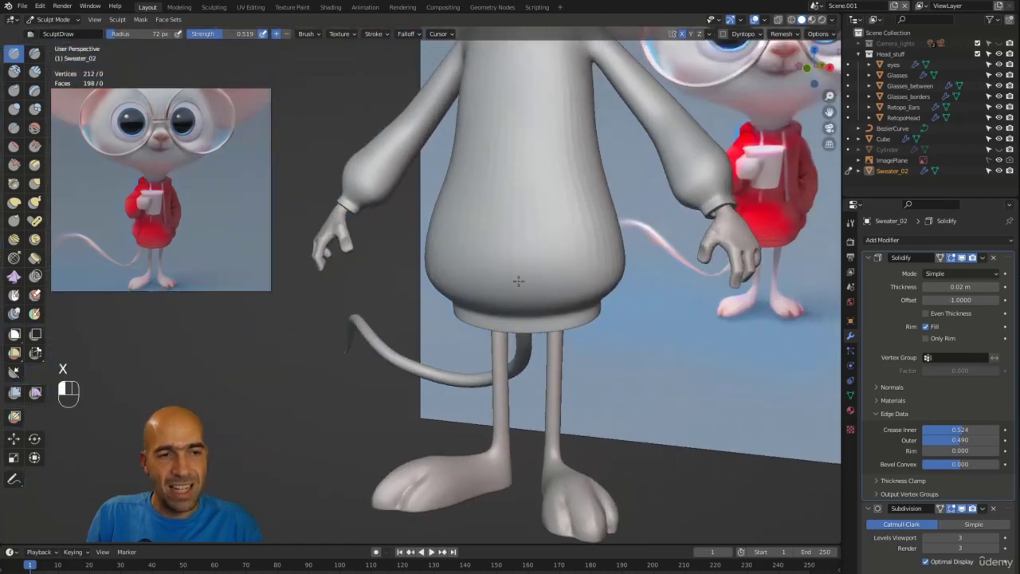
pyautogui.moveTo(626, 206)
pyautogui.keyDown('alt'); pyautogui.keyDown('shift'); pyautogui.mouseDown()
pyautogui.moveTo(621, 231)
pyautogui.moveTo(566, 211)
pyautogui.moveTo(603, 286)
pyautogui.moveTo(546, 293)
pyautogui.mouseUp(); pyautogui.keyUp('shift'); pyautogui.keyUp('alt')
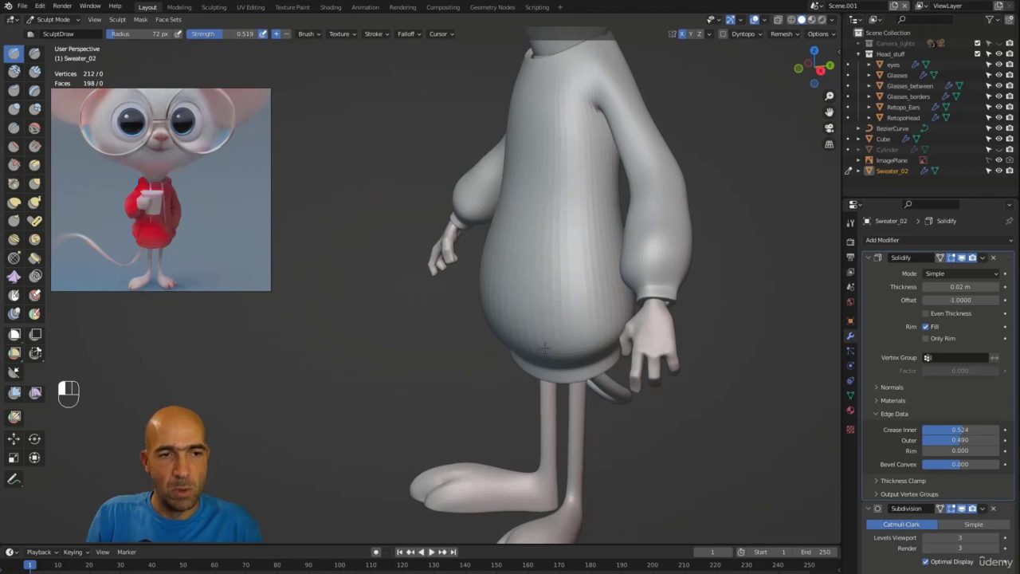
pyautogui.keyDown('alt'); pyautogui.moveTo(545, 347); pyautogui.dragTo(501, 282); pyautogui.keyUp('alt')
pyautogui.moveTo(549, 360)
pyautogui.keyDown('alt'); pyautogui.mouseDown()
pyautogui.moveTo(693, 312)
pyautogui.moveTo(677, 307)
pyautogui.moveTo(621, 325)
pyautogui.mouseUp(); pyautogui.keyUp('alt')
pyautogui.hotkey('ctrl', 'z')
# Adjust the sweater's lower front profile from the side with the Grab brush at a 107 px radius
pyautogui.press('g')
pyautogui.press(']')
pyautogui.press(']')
pyautogui.press(']')
pyautogui.press(']')
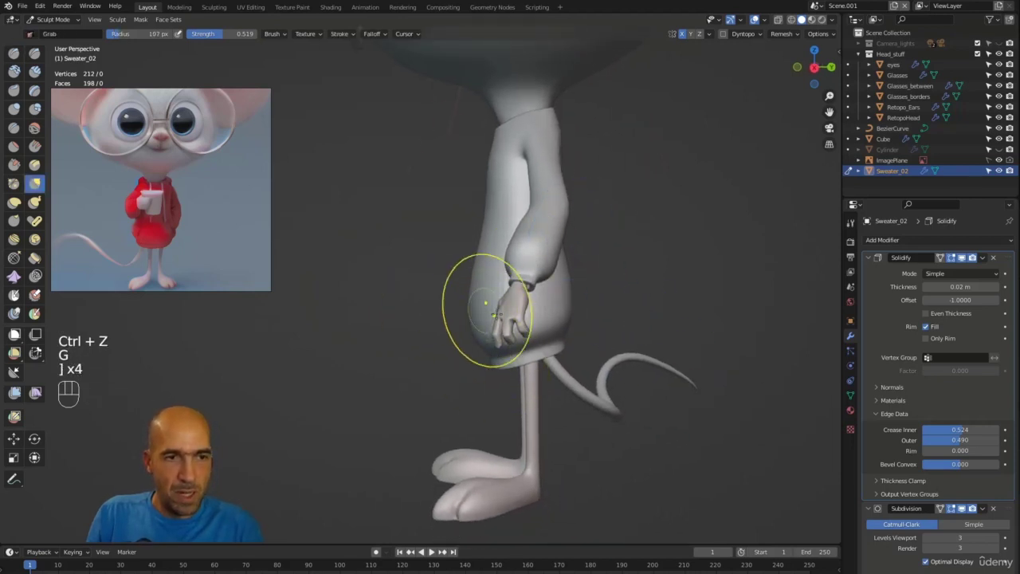
pyautogui.keyDown('alt'); pyautogui.moveTo(583, 314); pyautogui.dragTo(627, 242); pyautogui.keyUp('alt')
# Reshape the sweater's collar, shoulders and upper chest from the side and front with the Grab brush
pyautogui.moveTo(606, 171)
pyautogui.keyDown('alt'); pyautogui.keyDown('shift'); pyautogui.mouseDown()
pyautogui.moveTo(625, 347)
pyautogui.moveTo(597, 292)
pyautogui.moveTo(590, 295)
pyautogui.moveTo(668, 284)
pyautogui.mouseUp(); pyautogui.keyUp('shift'); pyautogui.keyUp('alt')
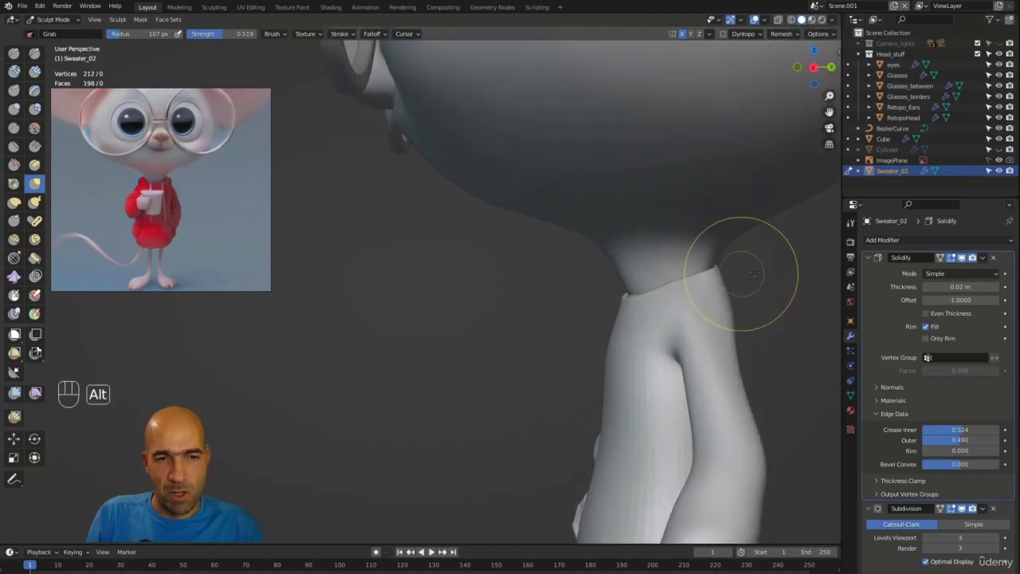
pyautogui.keyDown('alt'); pyautogui.moveTo(752, 272); pyautogui.dragTo(736, 282); pyautogui.keyUp('alt')
pyautogui.keyDown('alt'); pyautogui.keyDown('shift'); pyautogui.moveTo(678, 296); pyautogui.dragTo(375, 410); pyautogui.keyUp('shift'); pyautogui.keyUp('alt')
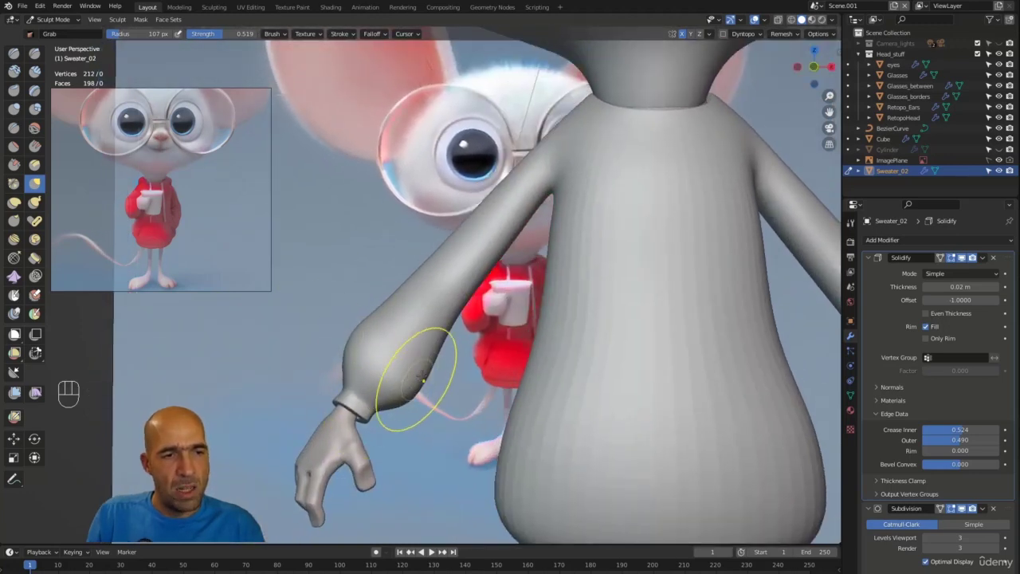
pyautogui.keyDown('alt'); pyautogui.moveTo(442, 335); pyautogui.dragTo(432, 329); pyautogui.keyUp('alt')
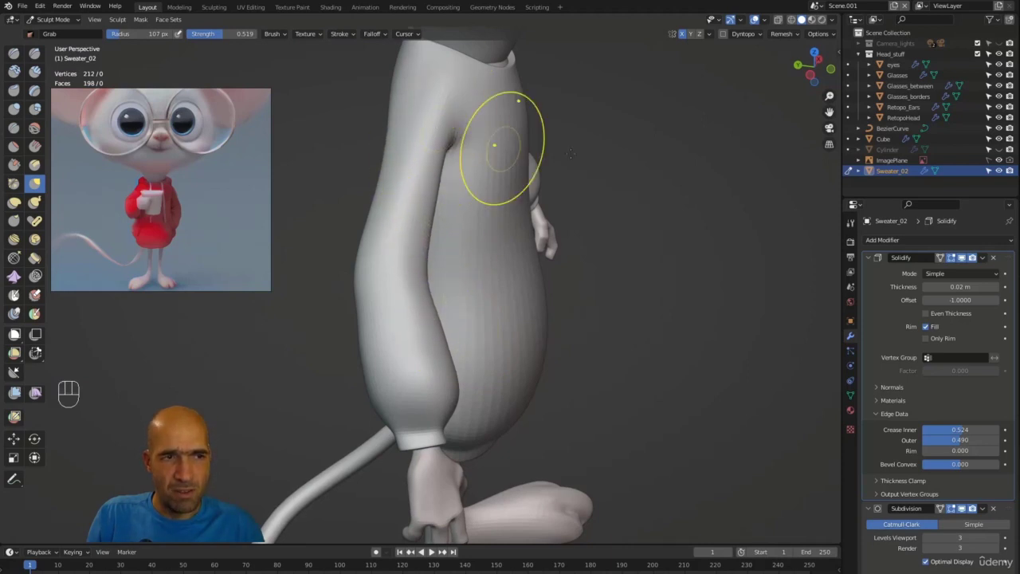
pyautogui.keyDown('alt'); pyautogui.moveTo(494, 145); pyautogui.dragTo(455, 153); pyautogui.keyUp('alt')
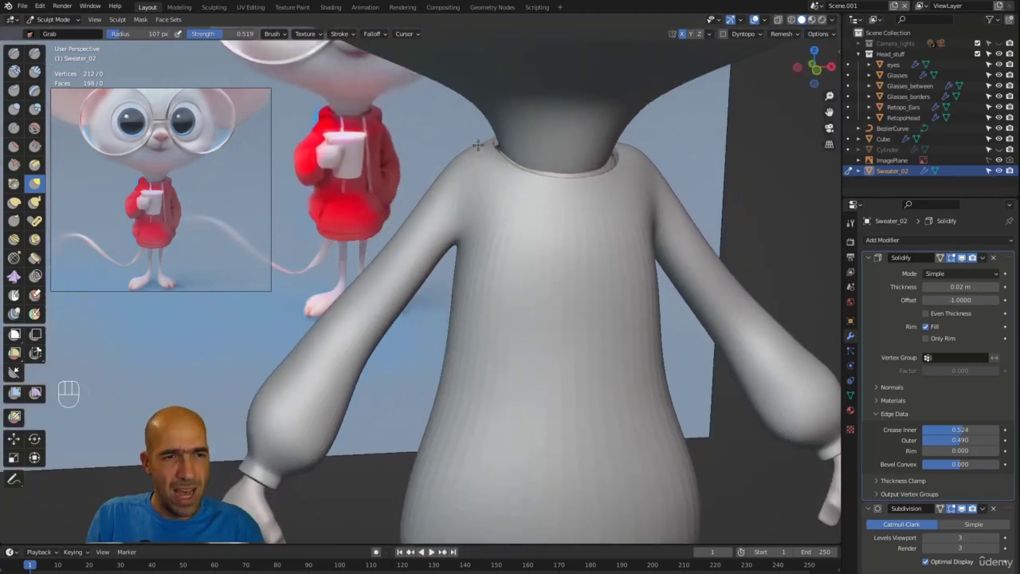
pyautogui.keyDown('alt'); pyautogui.moveTo(430, 152); pyautogui.dragTo(549, 153); pyautogui.keyUp('alt')
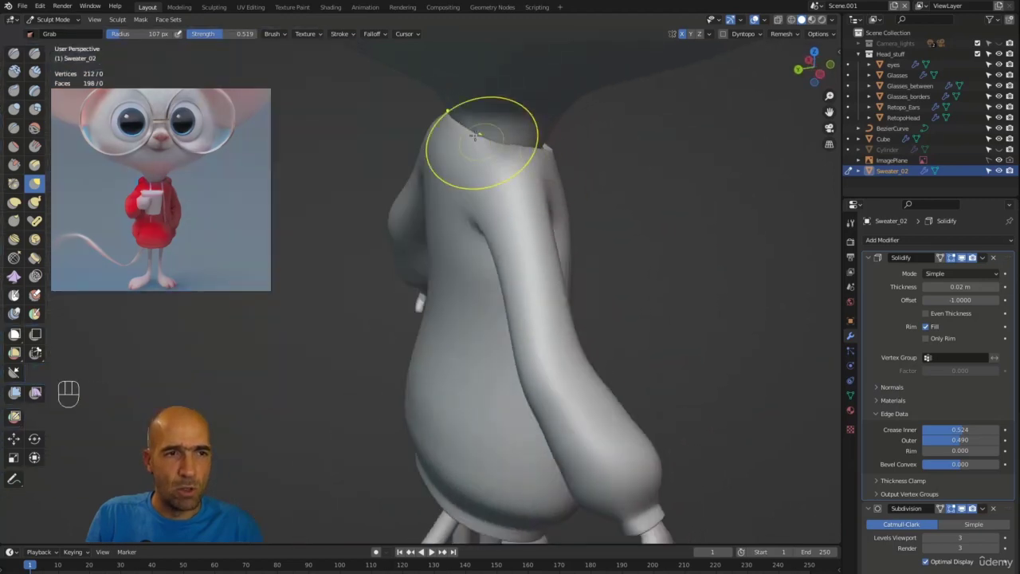
# Adjust the sides of the sweater's lower body bulge from the front with the Grab brush
pyautogui.moveTo(612, 170)
pyautogui.keyDown('alt'); pyautogui.mouseDown()
pyautogui.moveTo(497, 159)
pyautogui.moveTo(555, 175)
pyautogui.moveTo(406, 255)
pyautogui.moveTo(446, 239)
pyautogui.moveTo(542, 275)
pyautogui.moveTo(531, 257)
pyautogui.moveTo(596, 369)
pyautogui.moveTo(581, 375)
pyautogui.moveTo(430, 342)
pyautogui.moveTo(385, 343)
pyautogui.moveTo(363, 360)
pyautogui.moveTo(428, 387)
pyautogui.mouseUp(); pyautogui.keyUp('alt')
pyautogui.keyDown('alt'); pyautogui.moveTo(546, 342); pyautogui.dragTo(433, 387); pyautogui.keyUp('alt')
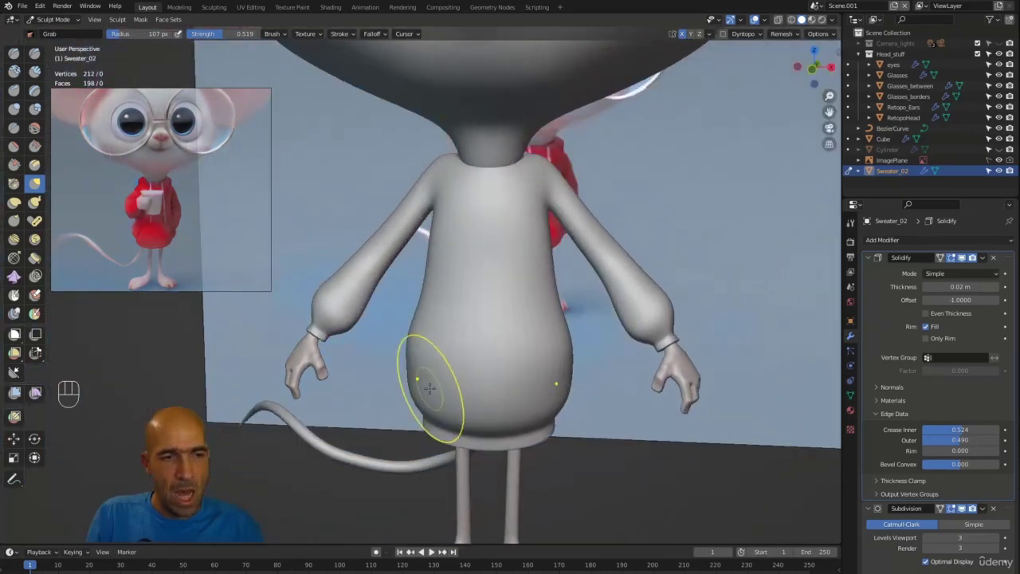
pyautogui.keyDown('alt'); pyautogui.moveTo(364, 391); pyautogui.dragTo(513, 446); pyautogui.keyUp('alt')
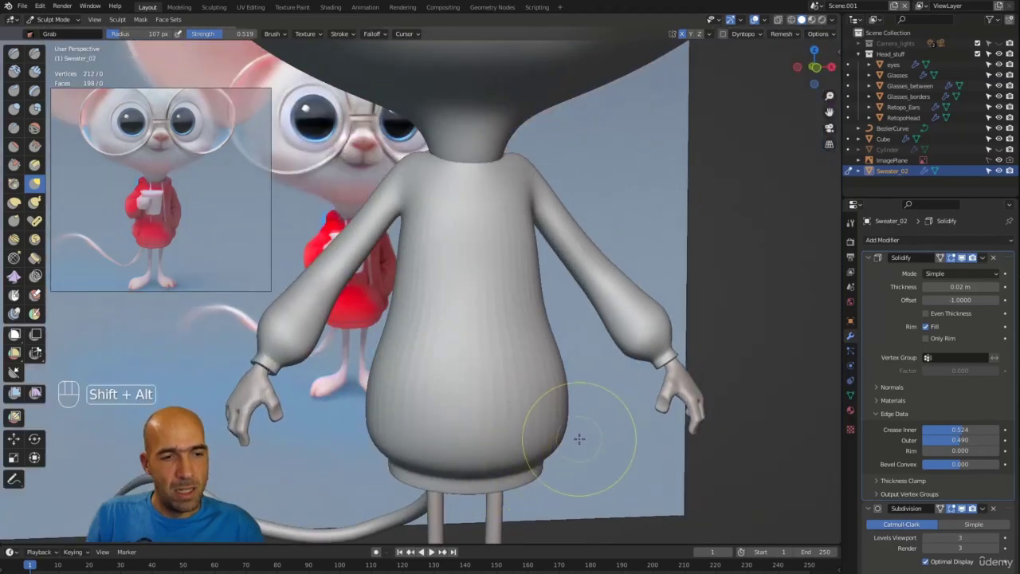
pyautogui.moveTo(569, 433)
pyautogui.keyDown('alt'); pyautogui.mouseDown()
pyautogui.moveTo(558, 398)
pyautogui.moveTo(519, 387)
pyautogui.moveTo(547, 398)
pyautogui.moveTo(483, 392)
pyautogui.moveTo(455, 405)
pyautogui.moveTo(539, 364)
pyautogui.mouseUp(); pyautogui.keyUp('alt')
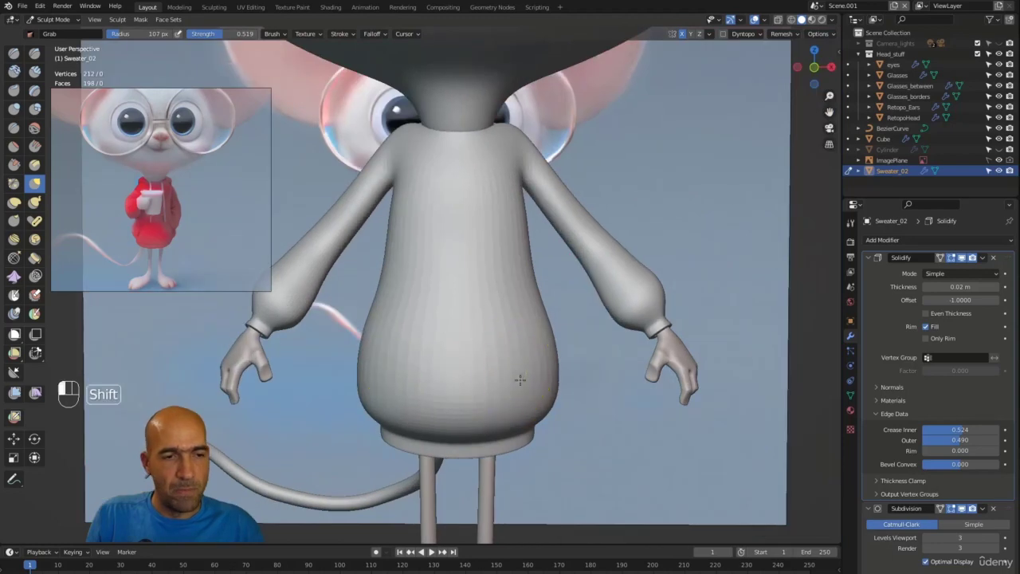
# Refine the sweater's shoulder, armpit and neckline with the Grab brush
pyautogui.keyDown('alt'); pyautogui.keyDown('shift'); pyautogui.moveTo(560, 309); pyautogui.dragTo(576, 346); pyautogui.keyUp('shift'); pyautogui.keyUp('alt')
pyautogui.moveTo(615, 238)
pyautogui.keyDown('ctrl'); pyautogui.keyDown('alt'); pyautogui.mouseDown()
pyautogui.moveTo(585, 234)
pyautogui.moveTo(590, 244)
pyautogui.mouseUp(); pyautogui.keyUp('alt'); pyautogui.keyUp('ctrl')
pyautogui.moveTo(511, 224)
pyautogui.mouseDown()
pyautogui.moveTo(505, 218)
pyautogui.moveTo(558, 206)
pyautogui.moveTo(578, 211)
pyautogui.moveTo(550, 228)
pyautogui.moveTo(532, 169)
pyautogui.mouseUp()
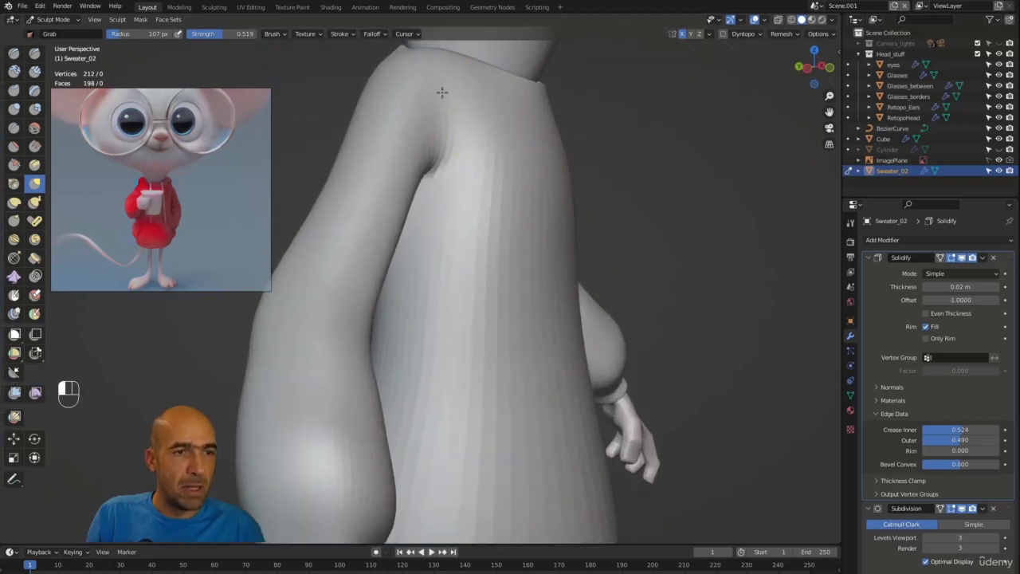
pyautogui.keyDown('ctrl'); pyautogui.keyDown('alt'); pyautogui.moveTo(441, 87); pyautogui.dragTo(446, 159); pyautogui.keyUp('alt'); pyautogui.keyUp('ctrl')
pyautogui.keyDown('alt'); pyautogui.moveTo(446, 160); pyautogui.dragTo(478, 183); pyautogui.keyUp('alt')
pyautogui.moveTo(478, 239)
pyautogui.keyDown('ctrl'); pyautogui.keyDown('alt'); pyautogui.mouseDown()
pyautogui.moveTo(503, 198)
pyautogui.moveTo(433, 193)
pyautogui.mouseUp(); pyautogui.keyUp('alt'); pyautogui.keyUp('ctrl')
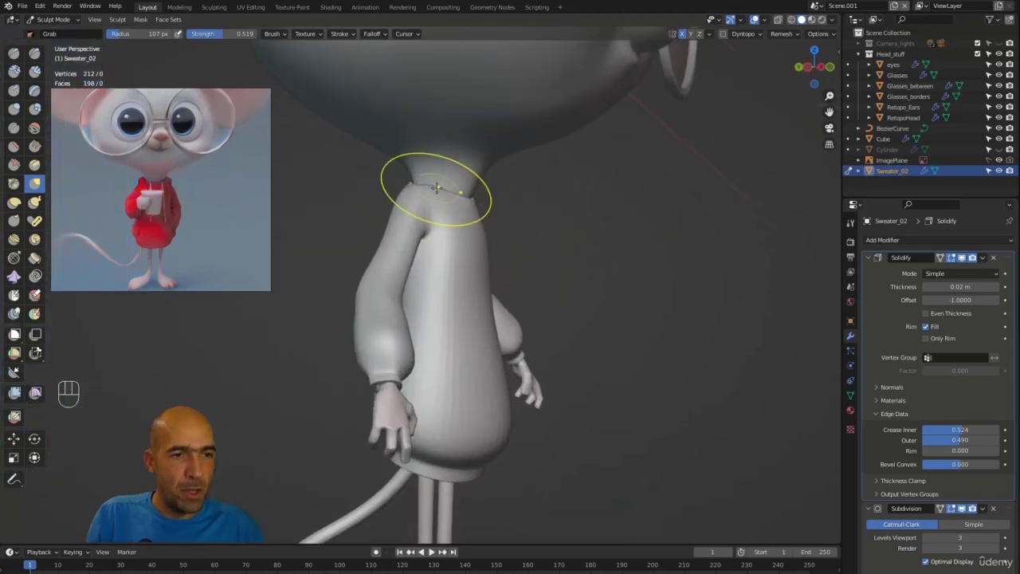
# Check the Automatically Pack Resources option for external data, moving the reference image aside and back
pyautogui.click(17, 7)
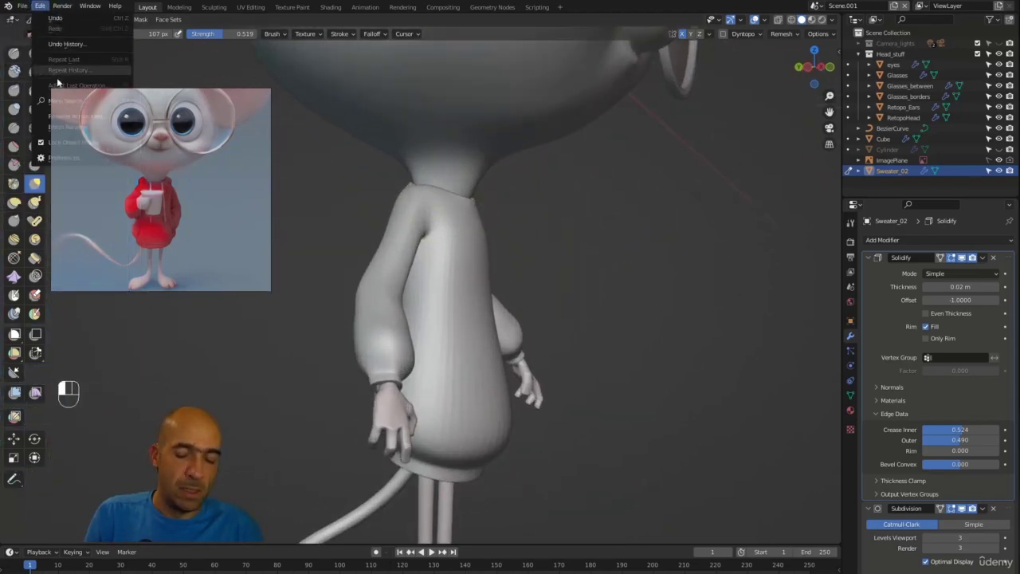
pyautogui.moveTo(156, 235); pyautogui.dragTo(191, 256)
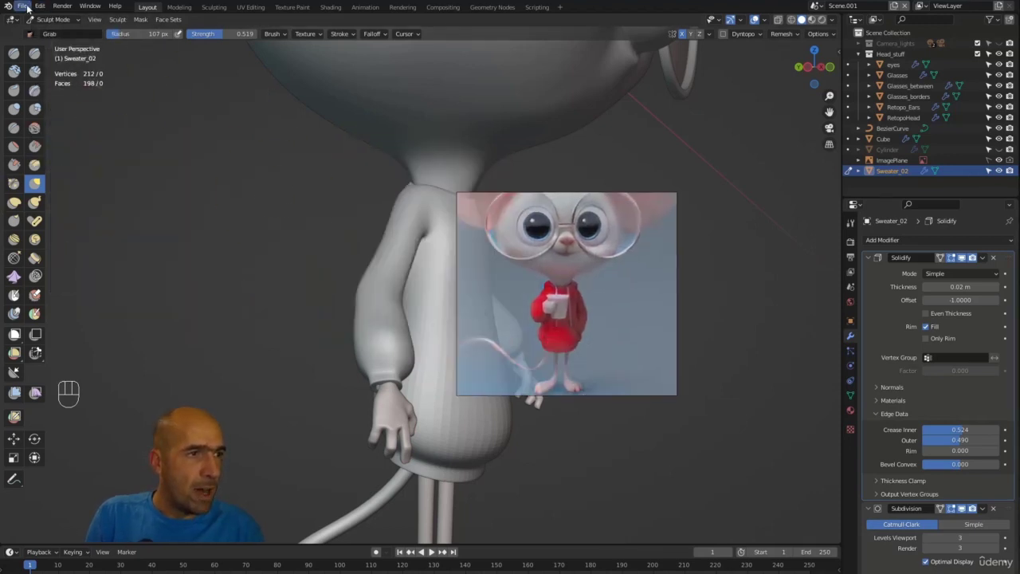
pyautogui.click(24, 6)
pyautogui.moveTo(37, 178)
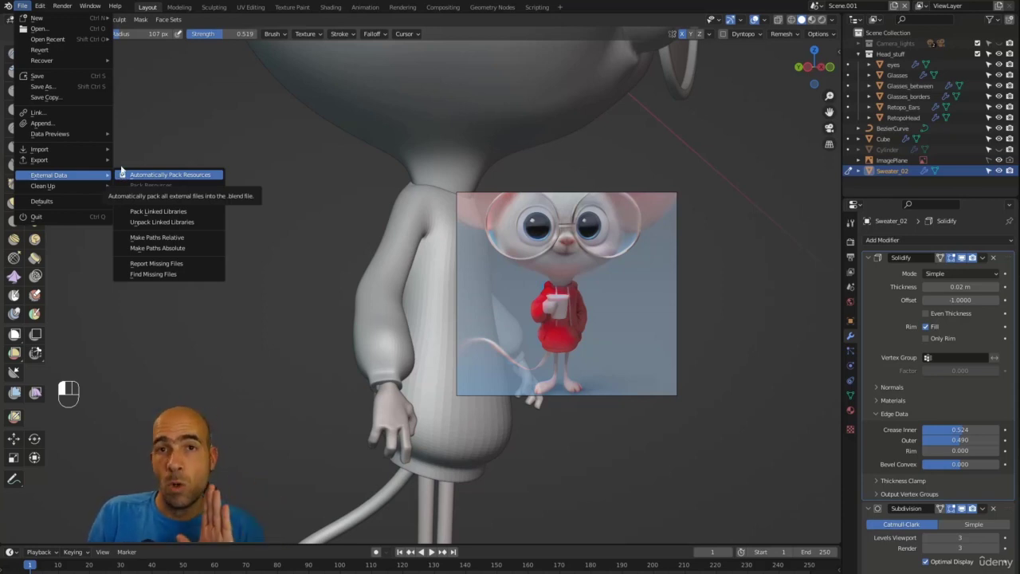
pyautogui.press('Escape')
pyautogui.moveTo(590, 267); pyautogui.dragTo(181, 163)
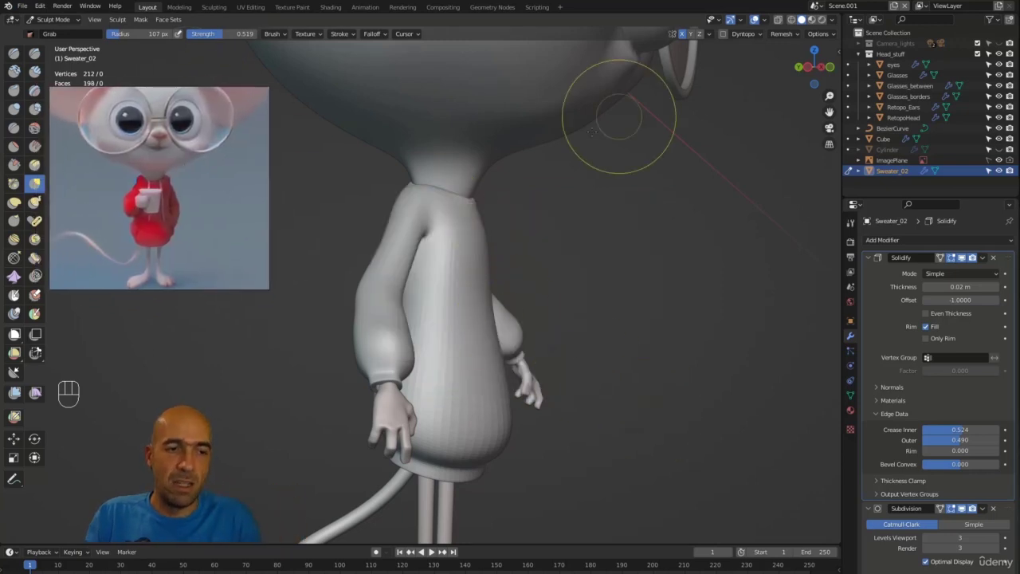
# Fit the sleeve cuff around the wrist with the Grab brush
pyautogui.moveTo(562, 264)
pyautogui.mouseDown(button='middle')
pyautogui.moveTo(553, 321)
pyautogui.moveTo(647, 257)
pyautogui.moveTo(631, 239)
pyautogui.moveTo(432, 314)
pyautogui.mouseUp(button='middle')
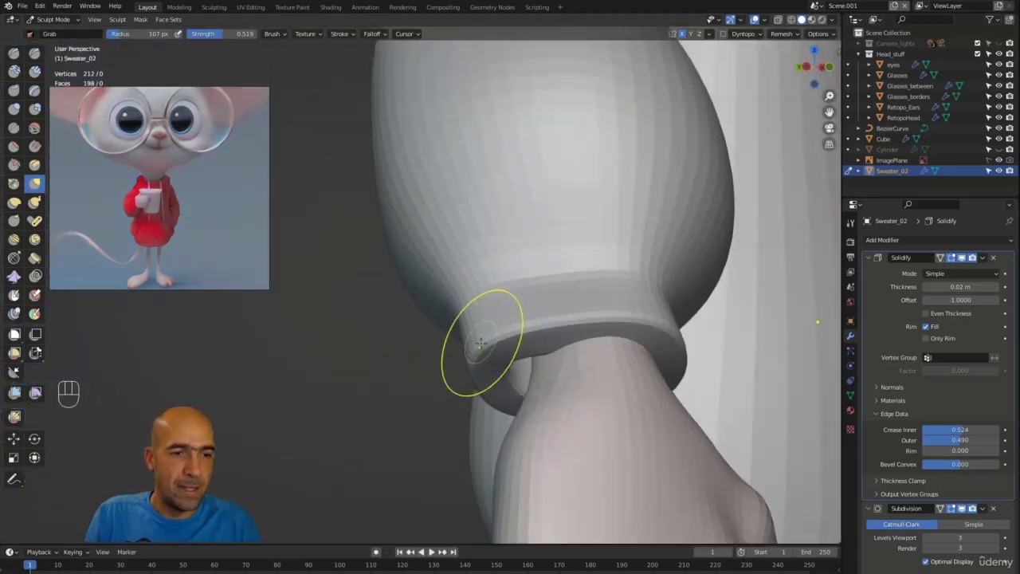
pyautogui.keyDown('ctrl'); pyautogui.moveTo(481, 343); pyautogui.dragTo(444, 296, button='middle'); pyautogui.keyUp('ctrl')
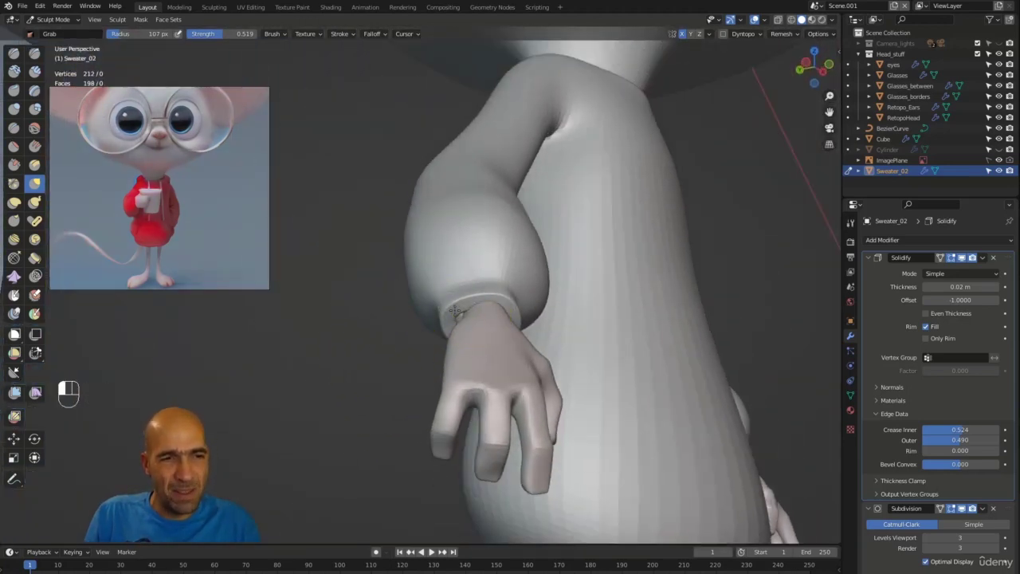
pyautogui.moveTo(444, 314); pyautogui.dragTo(456, 316)
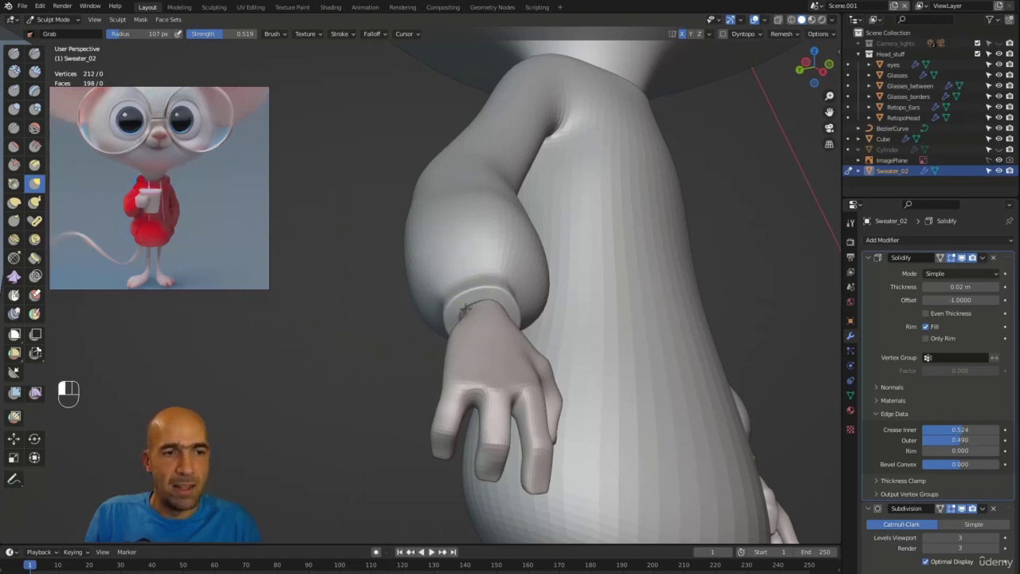
pyautogui.moveTo(415, 317); pyautogui.dragTo(358, 359, button='middle')
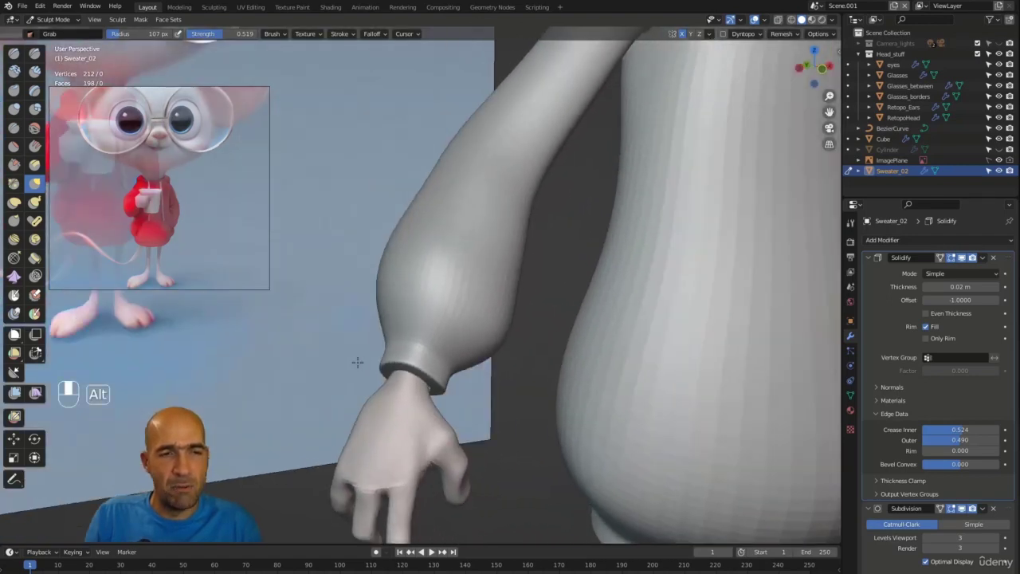
pyautogui.moveTo(478, 416); pyautogui.dragTo(492, 388, button='middle')
pyautogui.moveTo(493, 388); pyautogui.dragTo(431, 360)
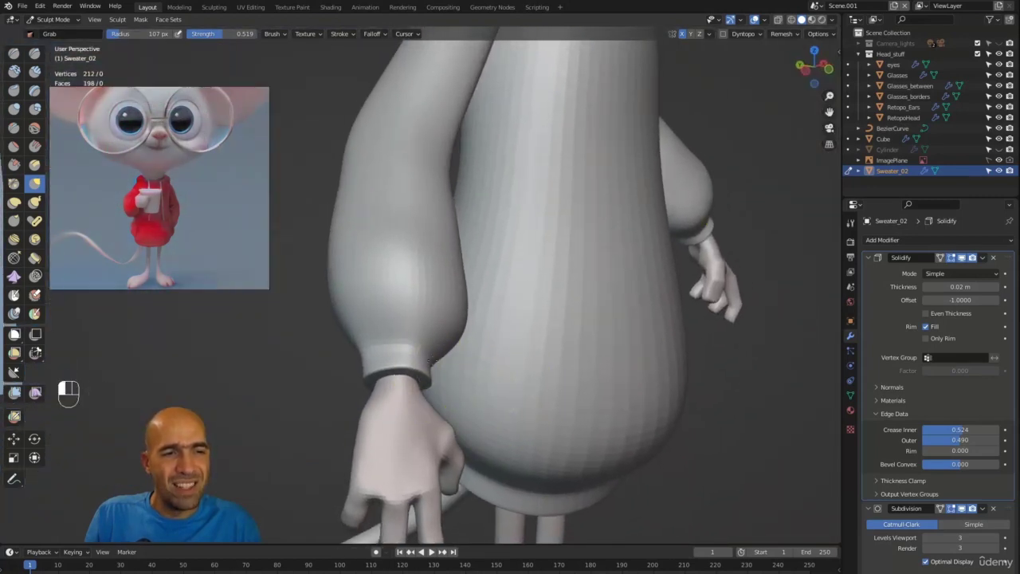
# Shape the puffy forearm above the cuff from the side and back with the Grab brush
pyautogui.moveTo(321, 374); pyautogui.dragTo(339, 340, button='middle')
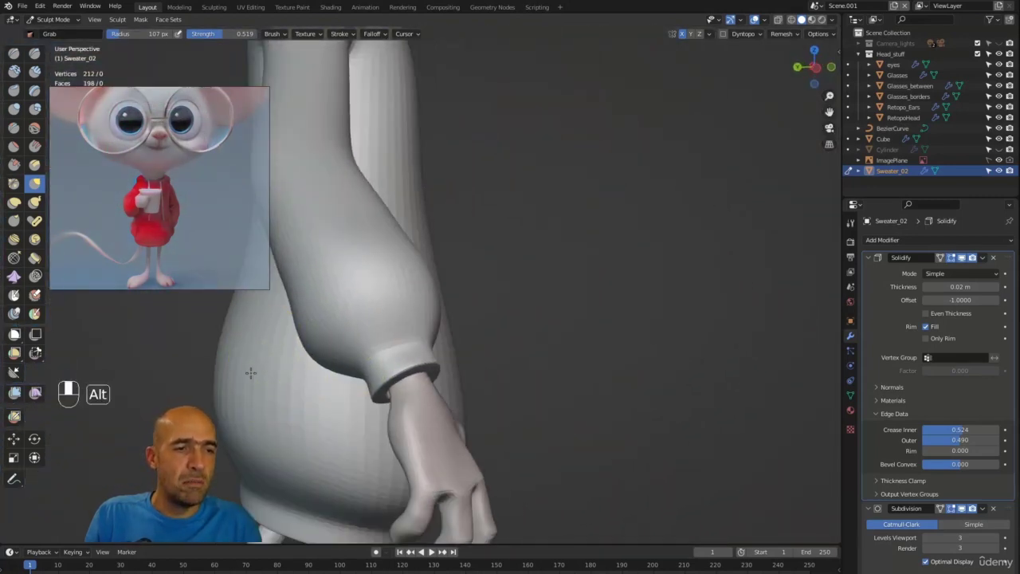
pyautogui.moveTo(250, 372); pyautogui.dragTo(353, 319, button='middle')
pyautogui.moveTo(285, 353); pyautogui.dragTo(318, 318, button='middle')
pyautogui.moveTo(319, 319); pyautogui.dragTo(326, 344)
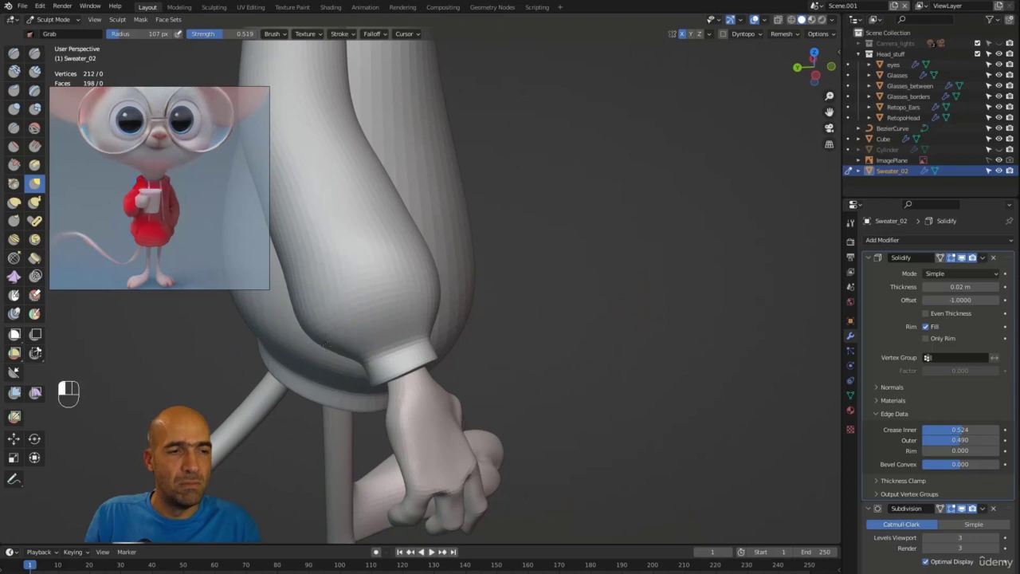
pyautogui.moveTo(325, 344)
pyautogui.keyDown('alt'); pyautogui.mouseDown(button='middle')
pyautogui.moveTo(534, 257)
pyautogui.moveTo(451, 269)
pyautogui.moveTo(409, 291)
pyautogui.mouseUp(button='middle'); pyautogui.keyUp('alt')
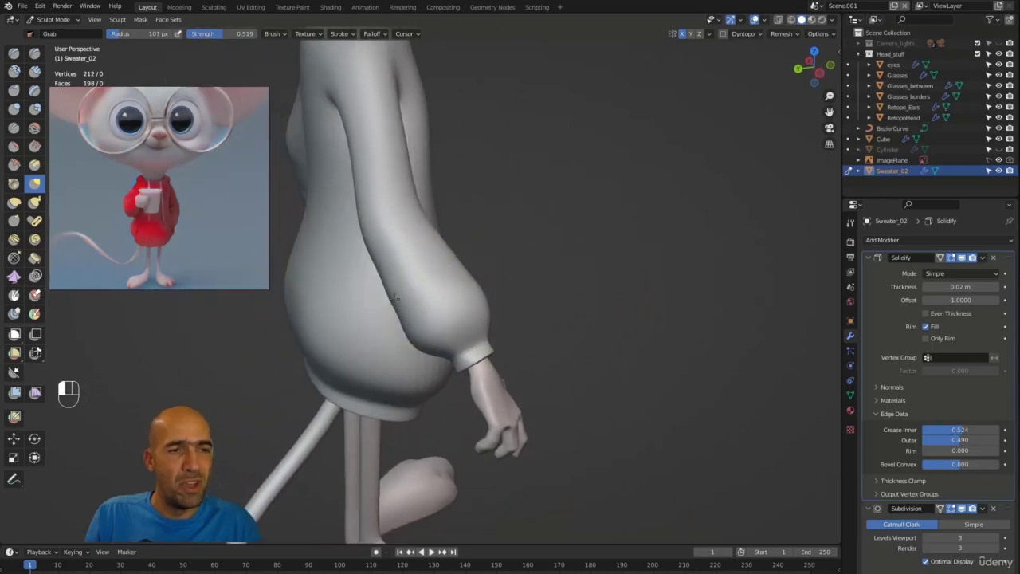
pyautogui.keyDown('alt'); pyautogui.moveTo(492, 267); pyautogui.dragTo(462, 245, button='middle'); pyautogui.keyUp('alt')
pyautogui.keyDown('alt'); pyautogui.moveTo(405, 277); pyautogui.dragTo(399, 268, button='middle'); pyautogui.keyUp('alt')
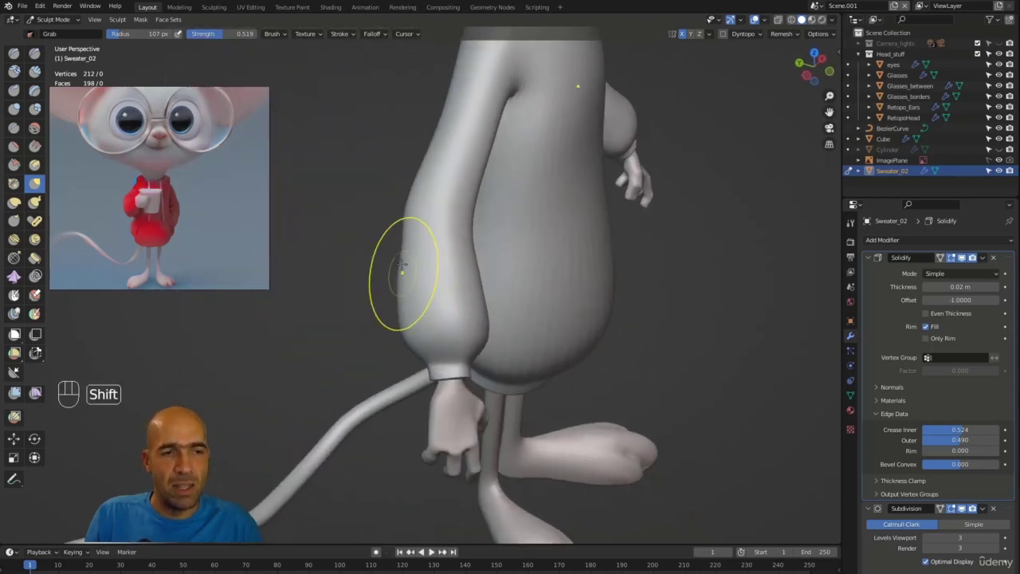
# Undo the last forearm stroke and smooth out the sleeve's outer contour with the Grab brush
pyautogui.hotkey('ctrl', 'z')
pyautogui.moveTo(407, 275); pyautogui.dragTo(408, 276)
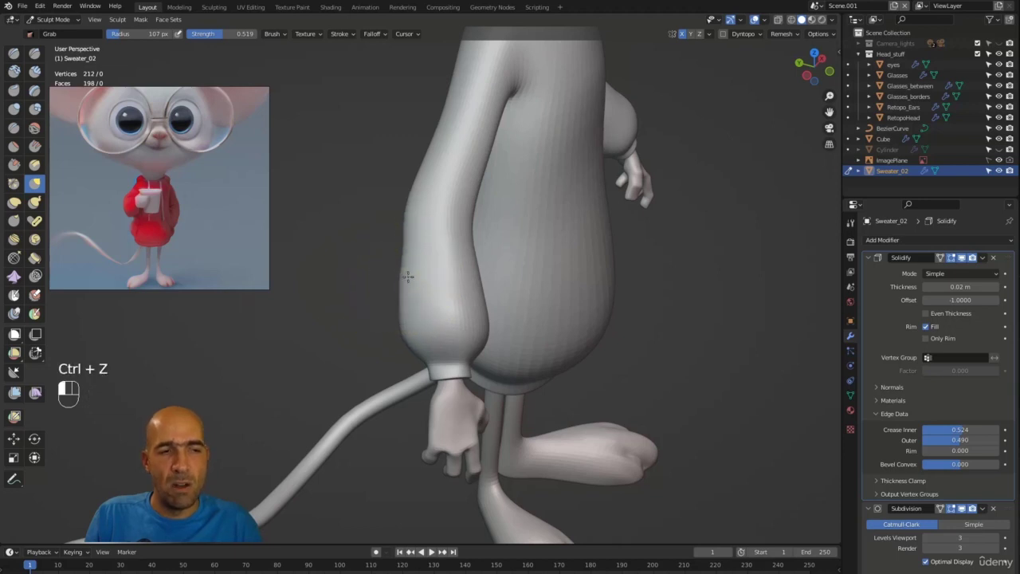
pyautogui.moveTo(381, 248)
pyautogui.keyDown('alt'); pyautogui.mouseDown(button='middle')
pyautogui.moveTo(465, 230)
pyautogui.moveTo(469, 244)
pyautogui.moveTo(485, 216)
pyautogui.moveTo(461, 236)
pyautogui.mouseUp(button='middle'); pyautogui.keyUp('alt')
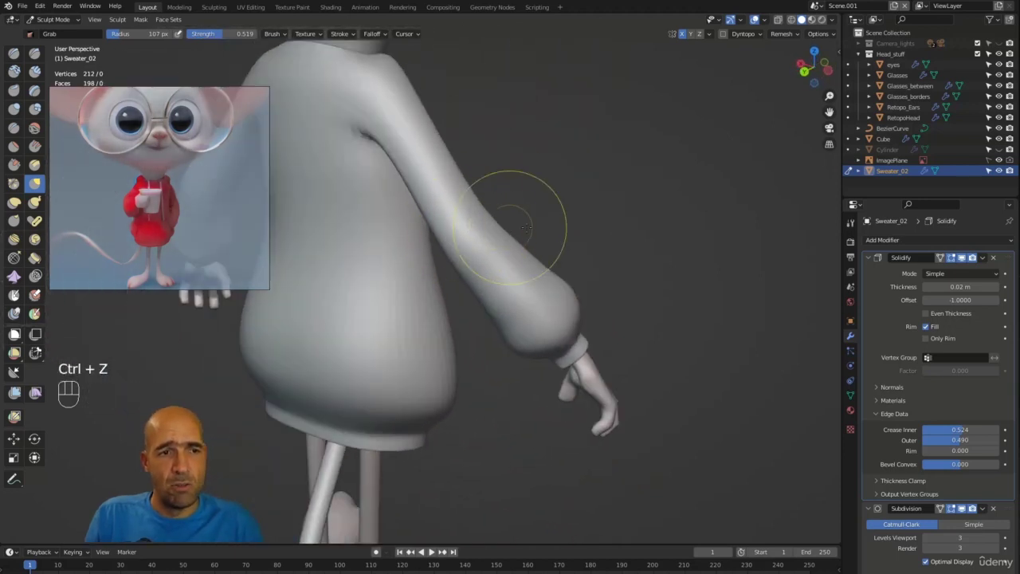
pyautogui.keyDown('alt'); pyautogui.moveTo(526, 227); pyautogui.dragTo(489, 303, button='middle'); pyautogui.keyUp('alt')
pyautogui.keyDown('ctrl'); pyautogui.keyDown('alt'); pyautogui.moveTo(580, 234); pyautogui.dragTo(629, 278, button='middle'); pyautogui.keyUp('alt'); pyautogui.keyUp('ctrl')
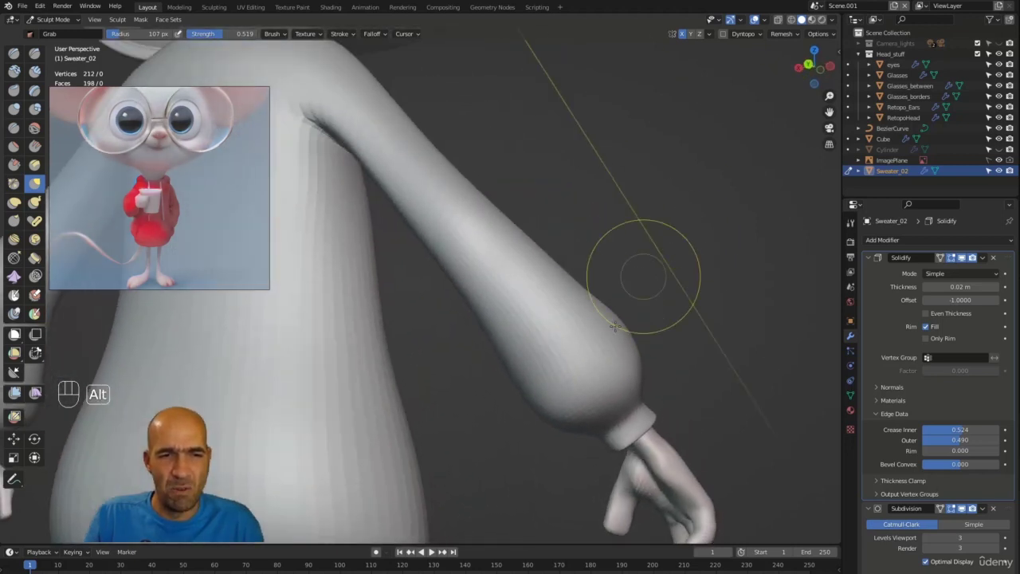
# Examine the puffy forearm, cuff and hand up close and the whole sweater's proportions against the reference image
pyautogui.scroll(-4, 663, 293)
pyautogui.moveTo(614, 337)
pyautogui.keyDown('alt'); pyautogui.keyDown('shift'); pyautogui.mouseDown(button='middle')
pyautogui.moveTo(532, 335)
pyautogui.moveTo(557, 335)
pyautogui.mouseUp(button='middle'); pyautogui.keyUp('shift'); pyautogui.keyUp('alt')
pyautogui.scroll(5, 619, 326)
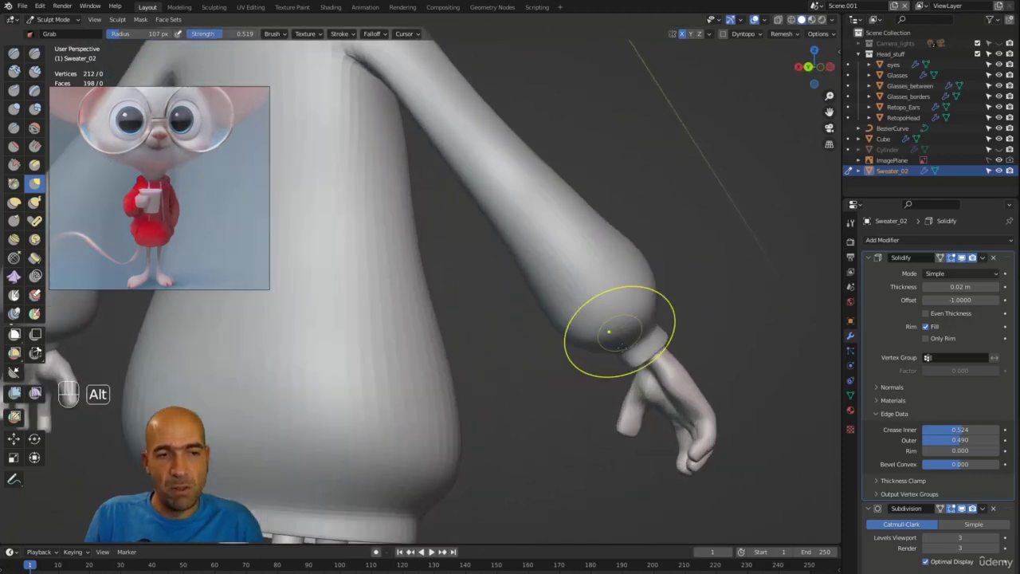
pyautogui.scroll(2, 645, 388)
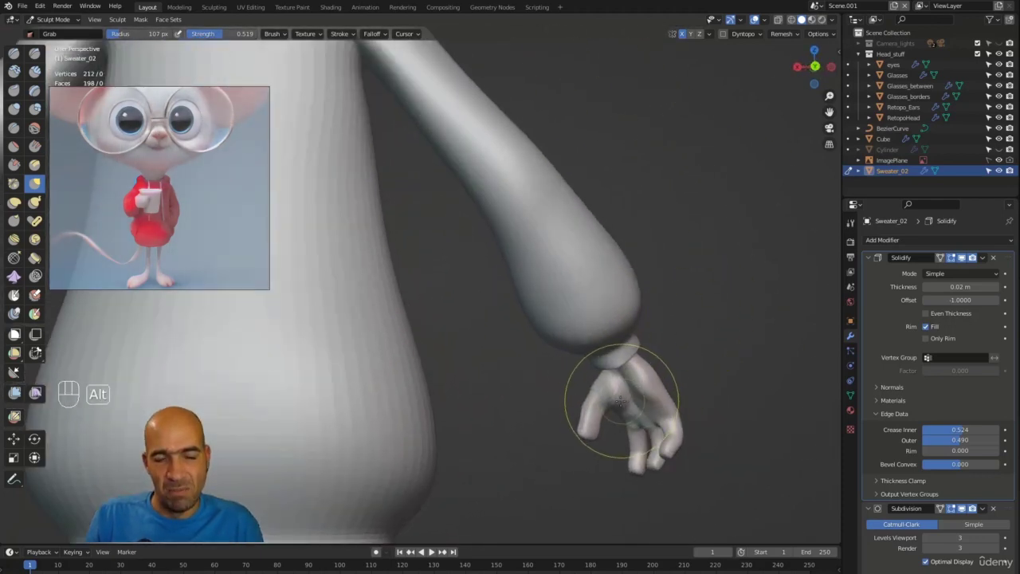
pyautogui.hotkey('alt', 'q')
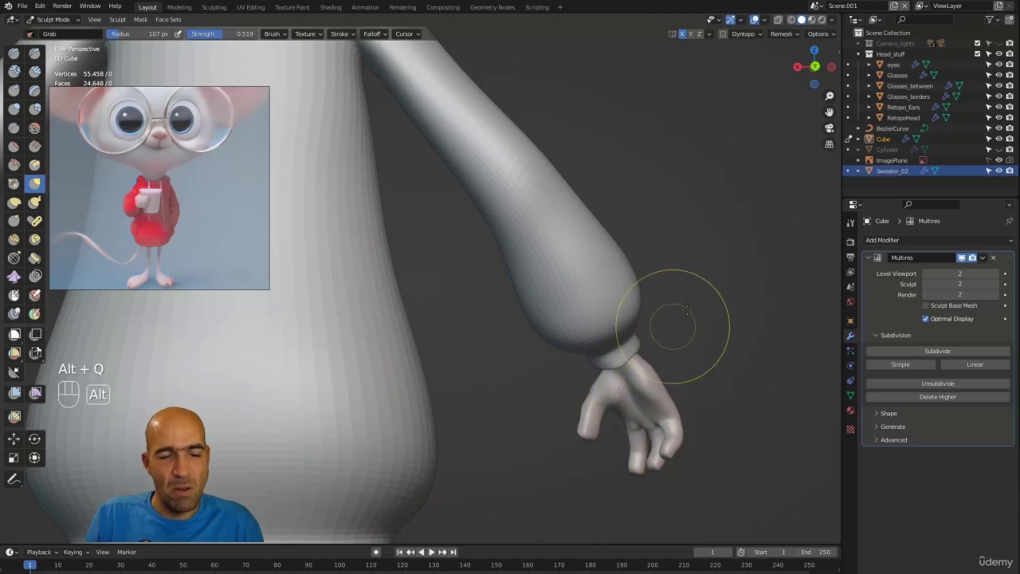
pyautogui.keyDown('alt'); pyautogui.moveTo(661, 319); pyautogui.dragTo(571, 299, button='middle'); pyautogui.keyUp('alt')
pyautogui.hotkey('alt', 'q')
pyautogui.moveTo(662, 278)
pyautogui.keyDown('alt'); pyautogui.mouseDown(button='middle')
pyautogui.moveTo(483, 255)
pyautogui.moveTo(436, 338)
pyautogui.moveTo(349, 337)
pyautogui.moveTo(410, 295)
pyautogui.moveTo(462, 342)
pyautogui.moveTo(518, 302)
pyautogui.moveTo(478, 289)
pyautogui.mouseUp(button='middle'); pyautogui.keyUp('alt')
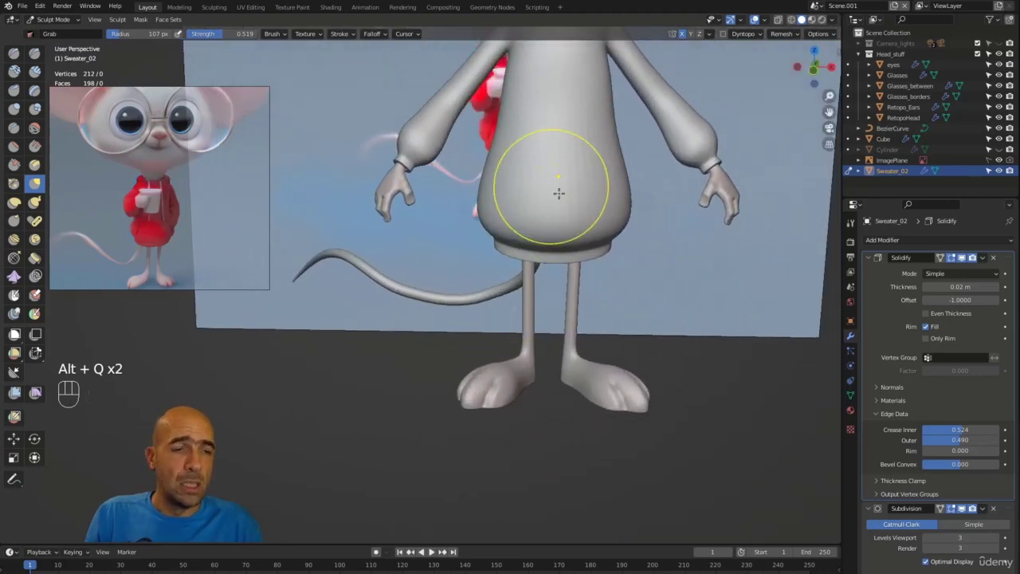
pyautogui.keyDown('alt'); pyautogui.keyDown('shift'); pyautogui.moveTo(634, 300); pyautogui.dragTo(601, 353, button='middle'); pyautogui.keyUp('shift'); pyautogui.keyUp('alt')
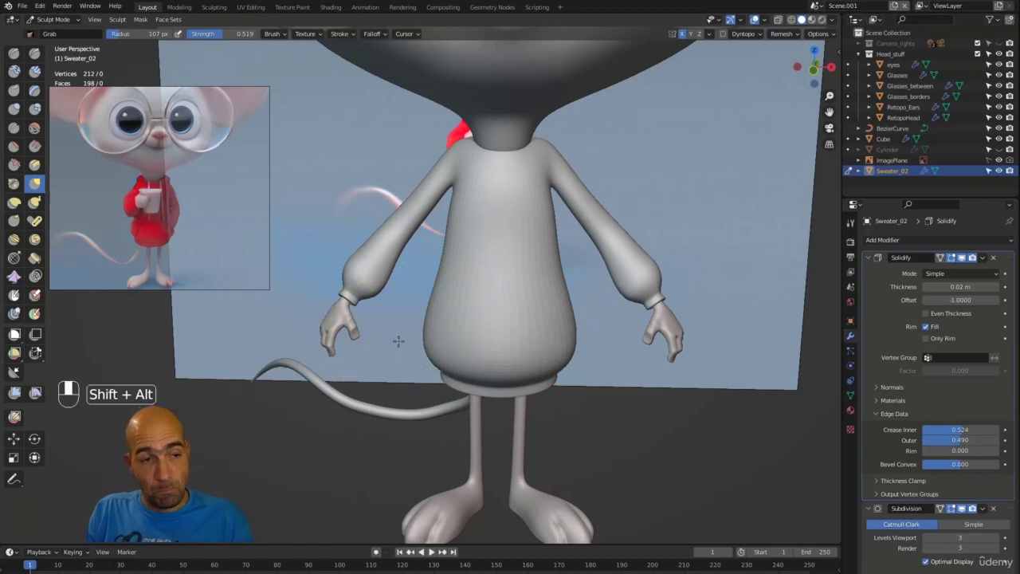
pyautogui.keyDown('alt'); pyautogui.keyDown('shift'); pyautogui.moveTo(398, 342); pyautogui.dragTo(483, 245, button='middle'); pyautogui.keyUp('shift'); pyautogui.keyUp('alt')
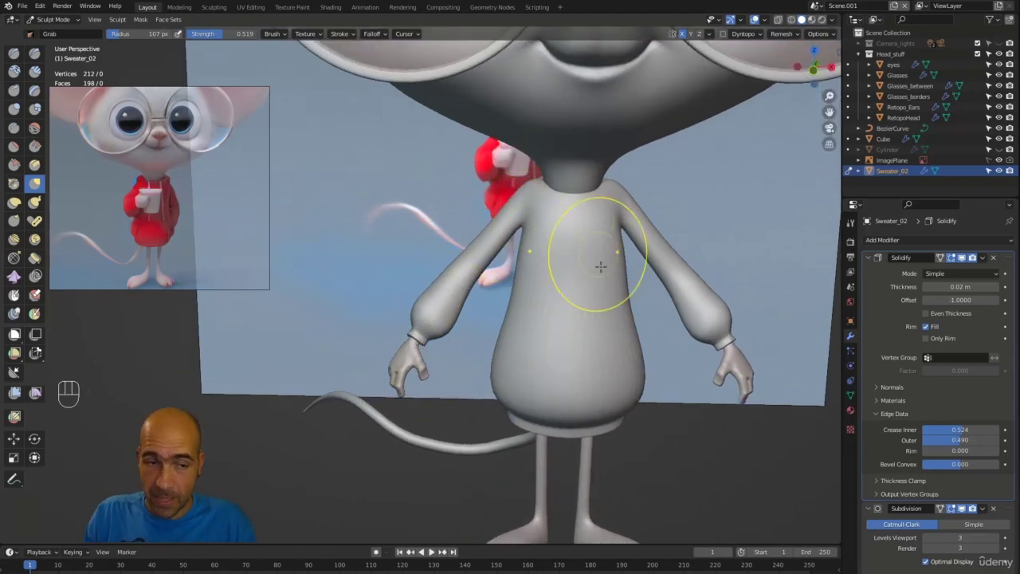
pyautogui.keyDown('alt'); pyautogui.moveTo(455, 220); pyautogui.dragTo(494, 239, button='middle'); pyautogui.keyUp('alt')
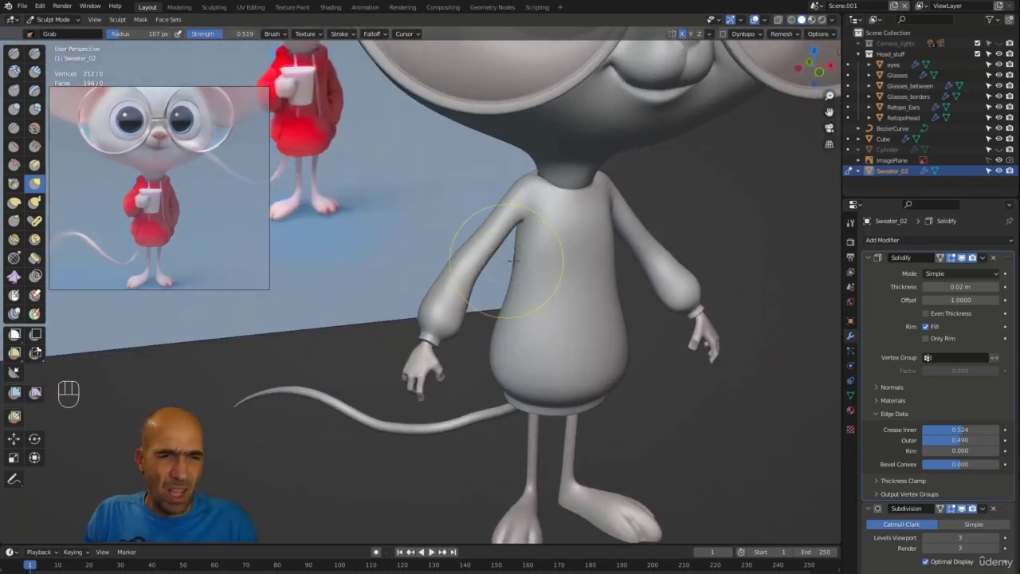
# Remove the Subdivision modifier from the sweater to work on its low-poly shape
pyautogui.click(993, 508)
pyautogui.moveTo(629, 342)
pyautogui.keyDown('alt'); pyautogui.mouseDown(button='middle')
pyautogui.moveTo(661, 361)
pyautogui.moveTo(627, 401)
pyautogui.moveTo(620, 392)
pyautogui.moveTo(664, 391)
pyautogui.moveTo(638, 396)
pyautogui.moveTo(584, 253)
pyautogui.mouseUp(button='middle'); pyautogui.keyUp('alt')
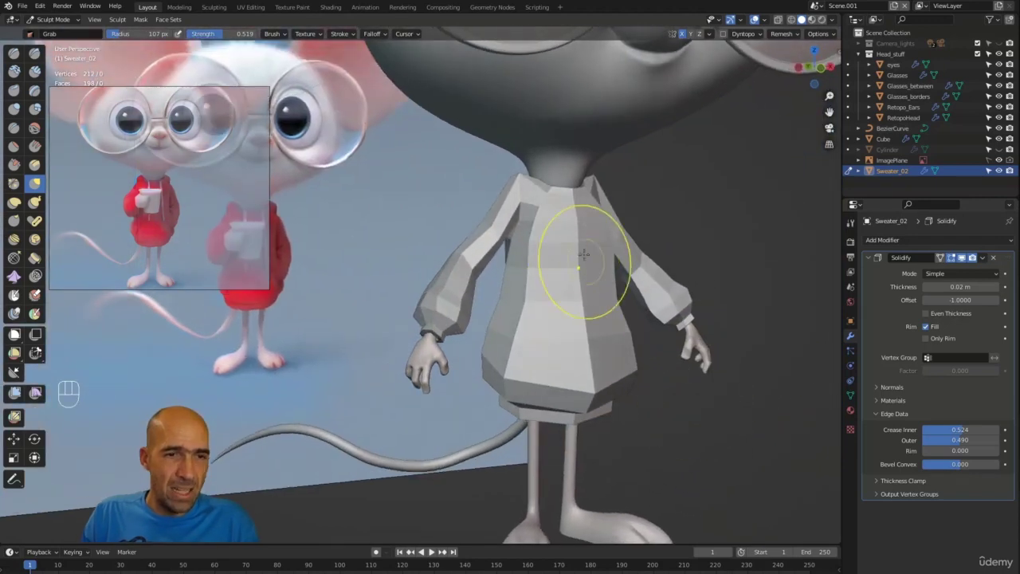
pyautogui.keyDown('ctrl'); pyautogui.keyDown('alt'); pyautogui.moveTo(546, 421); pyautogui.dragTo(608, 259, button='middle'); pyautogui.keyUp('alt'); pyautogui.keyUp('ctrl')
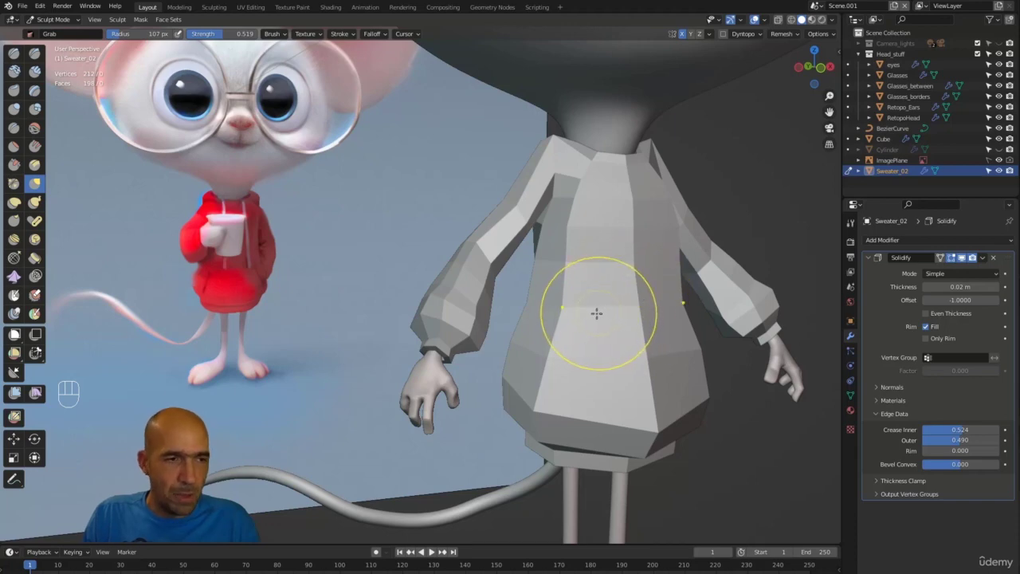
# Enter Edit Mode on the sweater and add one vertical loop cut down the middle of its front
pyautogui.press('Tab')
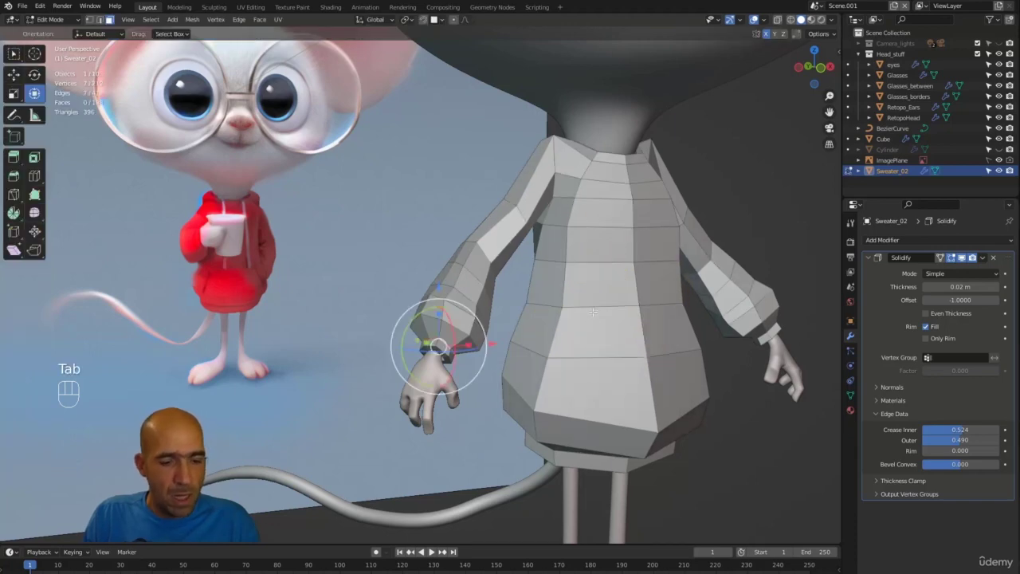
pyautogui.click(599, 306)
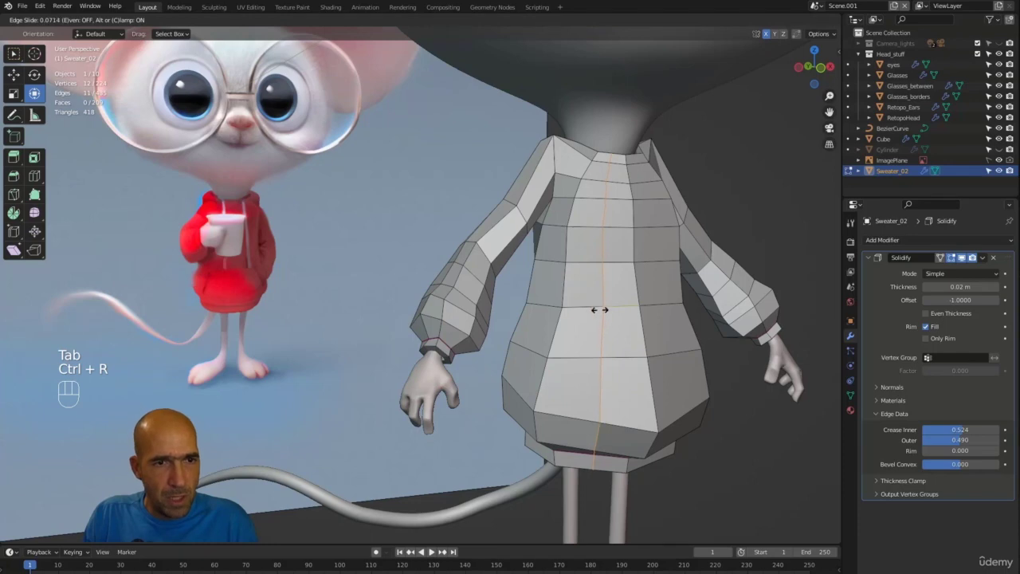
pyautogui.click(599, 309)
# Add two loop cuts around the upper sleeve near the shoulder
pyautogui.keyDown('alt'); pyautogui.moveTo(599, 309); pyautogui.dragTo(618, 186); pyautogui.keyUp('alt')
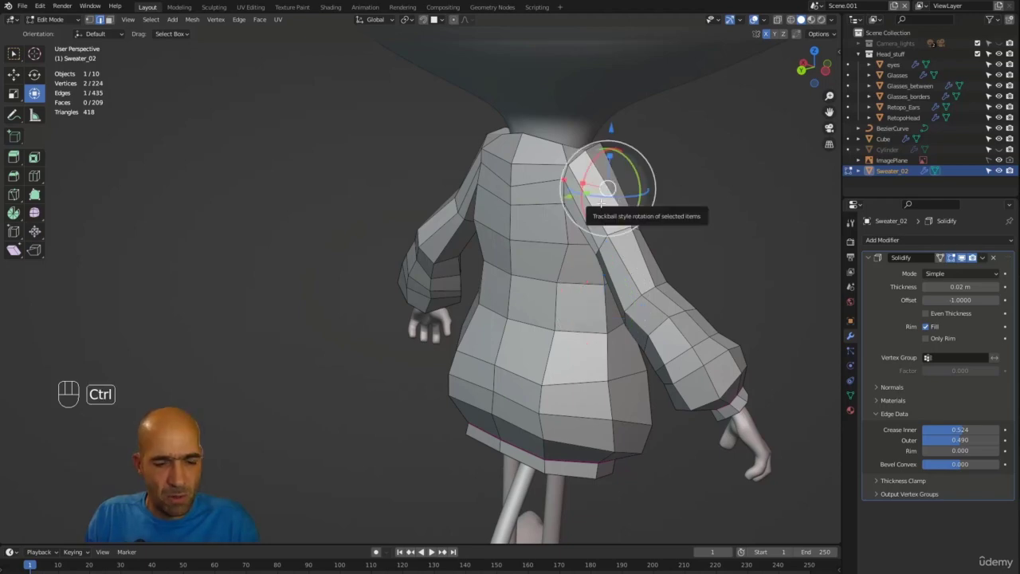
pyautogui.hotkey('ctrl', 'r')
pyautogui.click(609, 192)
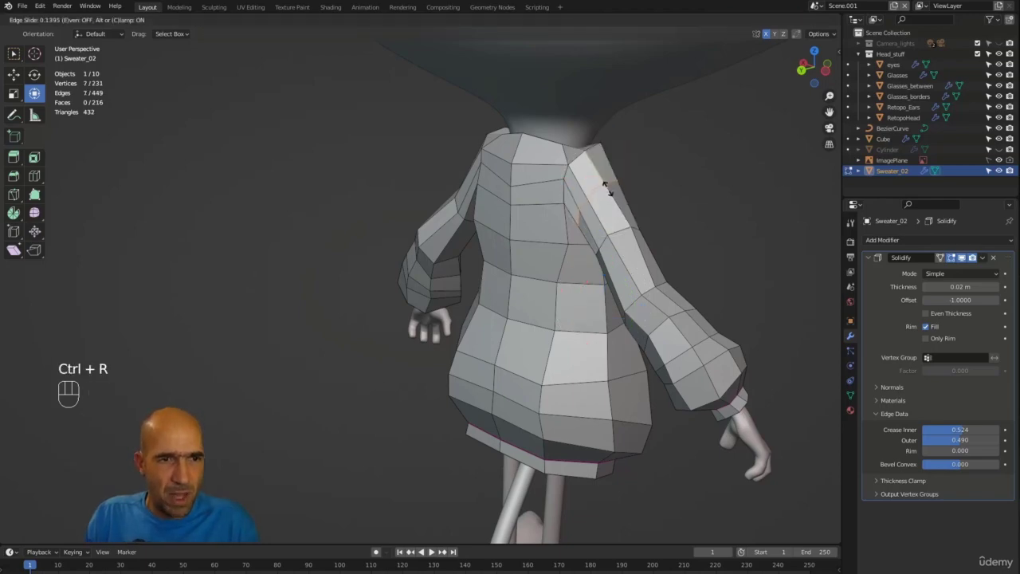
pyautogui.click(606, 187)
pyautogui.keyDown('alt'); pyautogui.moveTo(610, 209); pyautogui.dragTo(584, 180); pyautogui.keyUp('alt')
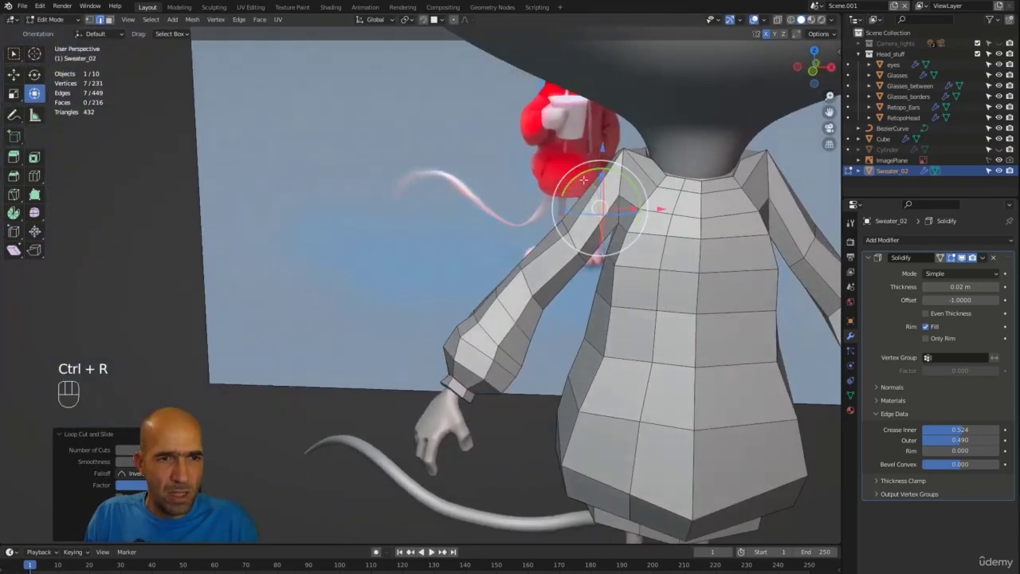
pyautogui.click(609, 169)
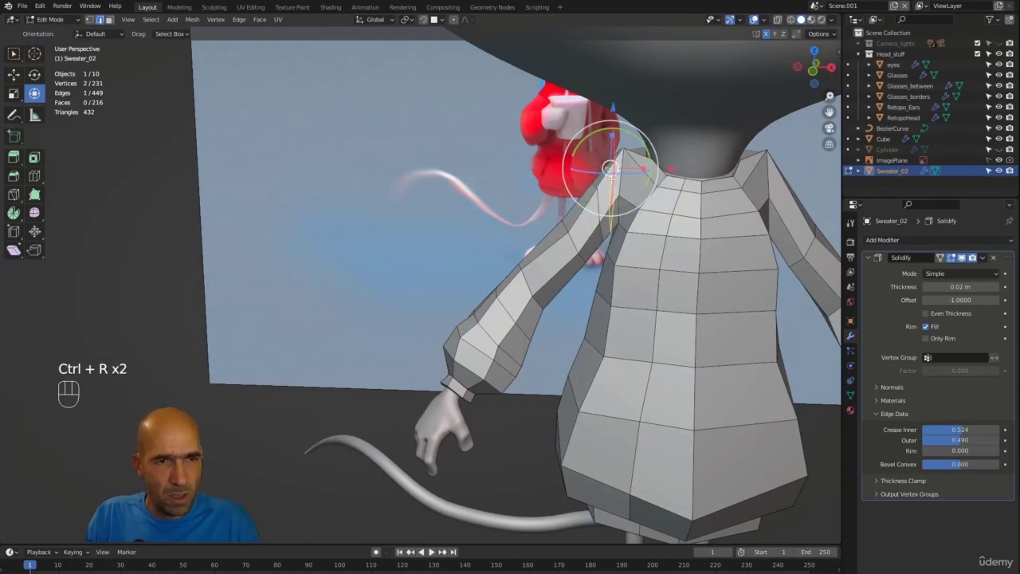
pyautogui.click(609, 172)
pyautogui.click(597, 175)
# Add one more loop cut around the sleeve between the shoulder section and the elbow
pyautogui.keyDown('alt'); pyautogui.moveTo(587, 170); pyautogui.dragTo(621, 183); pyautogui.keyUp('alt')
pyautogui.click(549, 253)
pyautogui.click(550, 253)
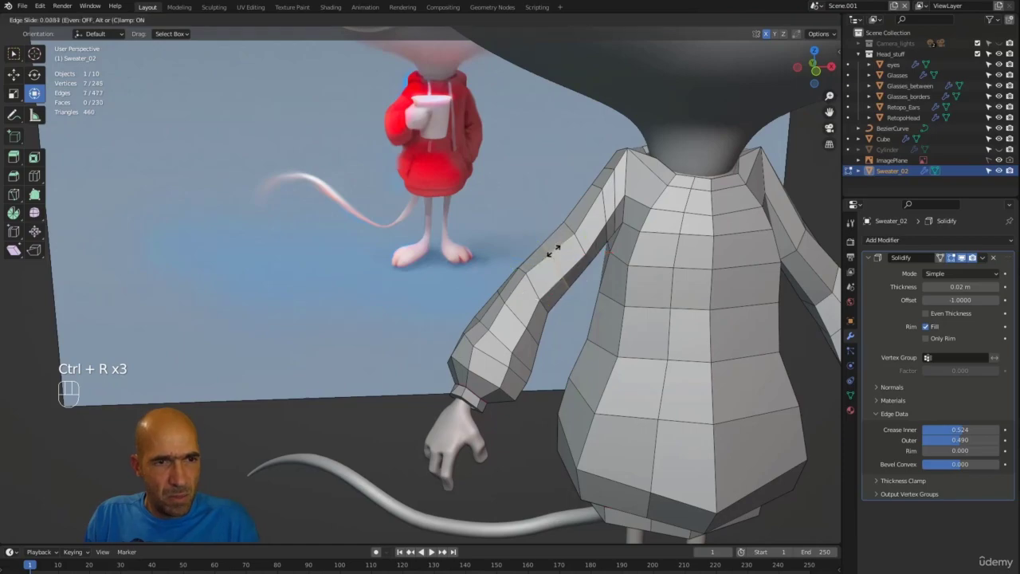
pyautogui.click(554, 252)
pyautogui.keyDown('alt'); pyautogui.moveTo(487, 302); pyautogui.dragTo(508, 276, button='middle'); pyautogui.keyUp('alt')
pyautogui.keyDown('alt'); pyautogui.keyDown('shift'); pyautogui.moveTo(508, 276); pyautogui.dragTo(636, 293, button='middle'); pyautogui.keyUp('shift'); pyautogui.keyUp('alt')
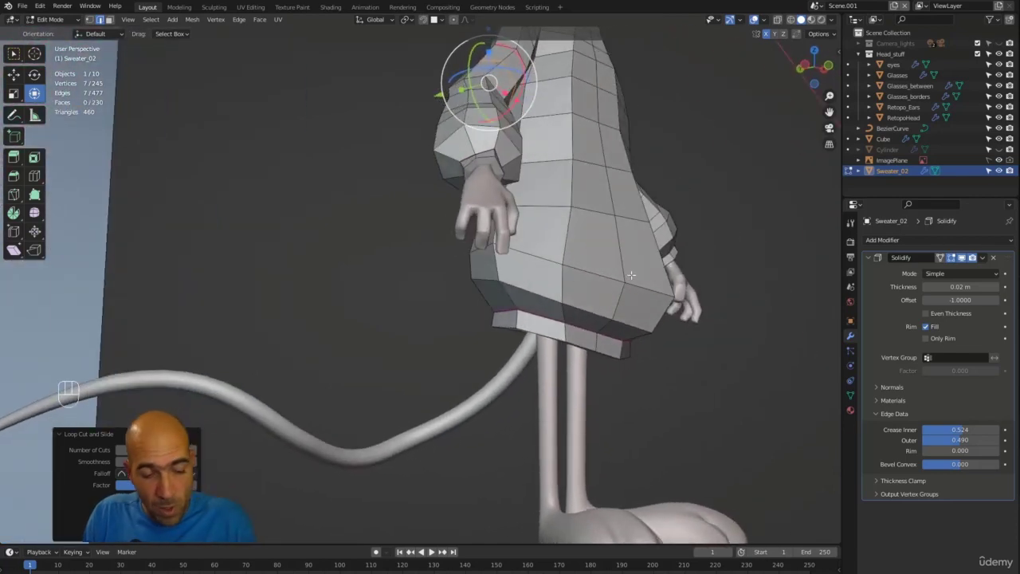
# Return the sweater to Sculpt Mode and enlarge the Grab brush radius to 145 px
pyautogui.press('Tab')
pyautogui.keyDown('alt'); pyautogui.moveTo(711, 245); pyautogui.dragTo(785, 258, button='middle'); pyautogui.keyUp('alt')
pyautogui.keyDown('ctrl'); pyautogui.keyDown('alt'); pyautogui.moveTo(686, 292); pyautogui.dragTo(647, 291, button='middle'); pyautogui.keyUp('alt'); pyautogui.keyUp('ctrl')
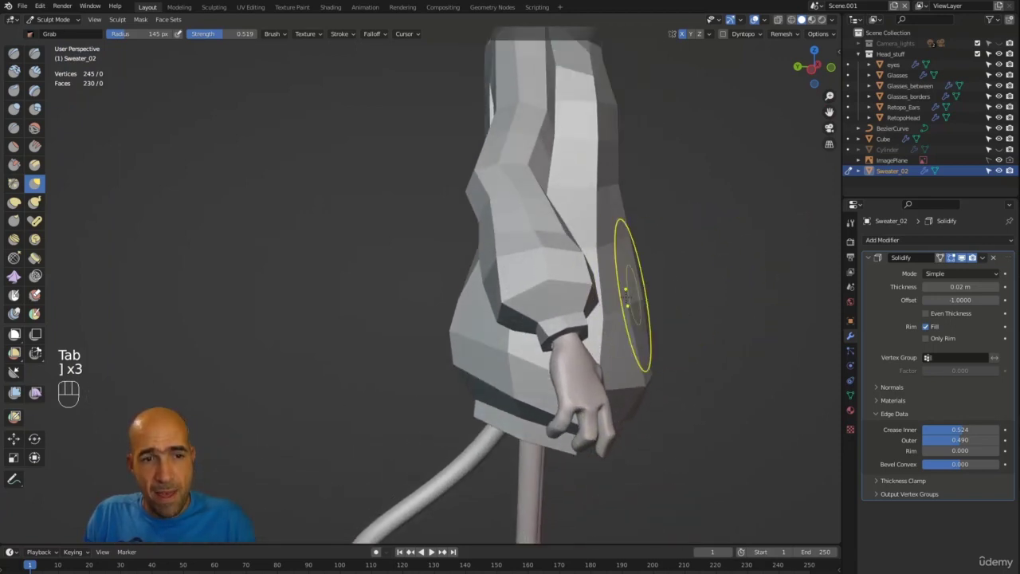
# Examine the low-poly sweater's shoulders, neckline, sleeves and hem from the front, back, side and below
pyautogui.keyDown('alt'); pyautogui.moveTo(610, 239); pyautogui.dragTo(603, 162, button='middle'); pyautogui.keyUp('alt')
pyautogui.keyDown('alt'); pyautogui.keyDown('shift'); pyautogui.moveTo(638, 103); pyautogui.dragTo(537, 178, button='middle'); pyautogui.keyUp('shift'); pyautogui.keyUp('alt')
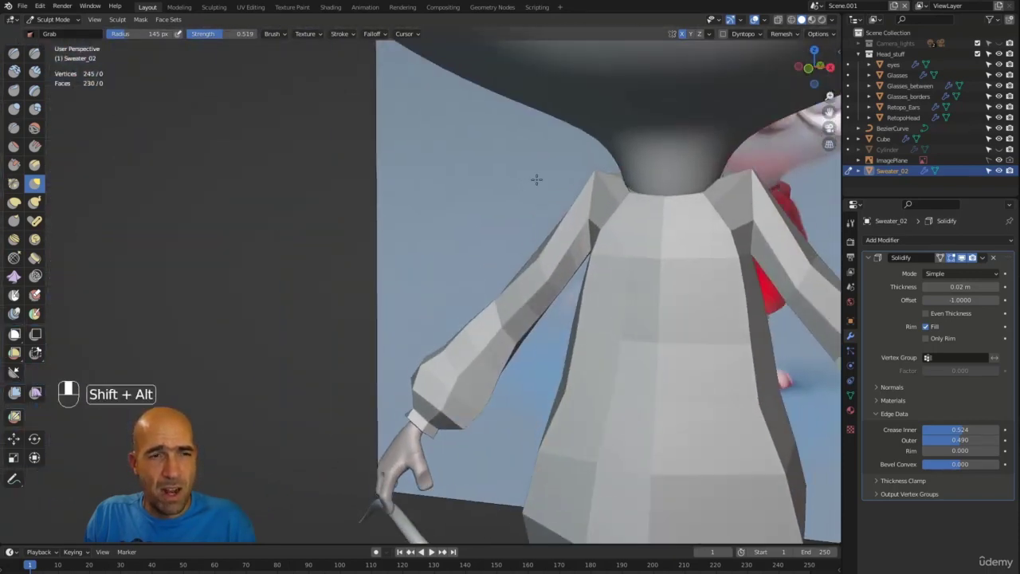
pyautogui.moveTo(563, 224); pyautogui.dragTo(502, 174, button='middle')
pyautogui.keyDown('ctrl'); pyautogui.keyDown('alt'); pyautogui.moveTo(502, 173); pyautogui.dragTo(482, 134, button='middle'); pyautogui.keyUp('alt'); pyautogui.keyUp('ctrl')
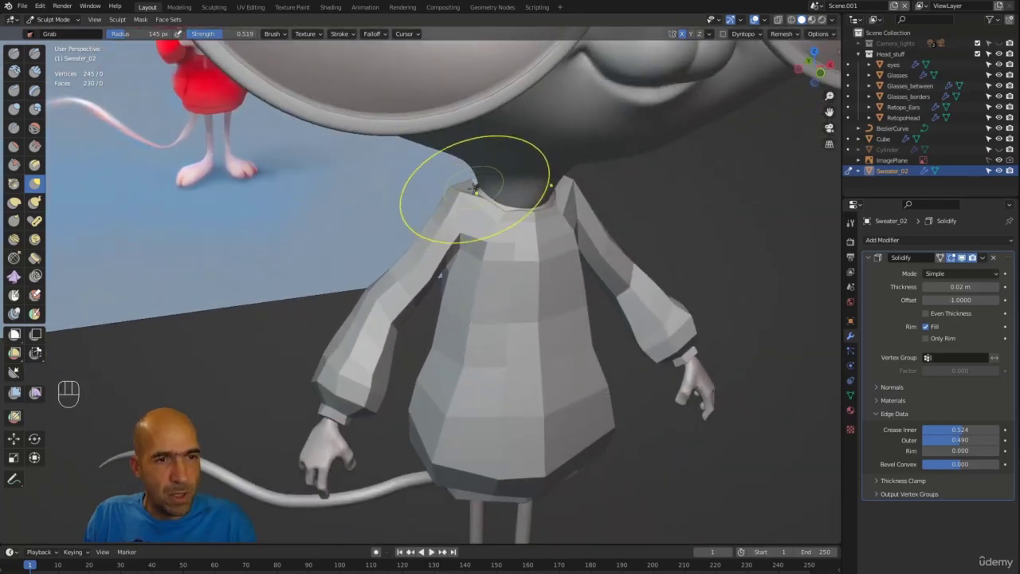
pyautogui.moveTo(484, 189)
pyautogui.keyDown('alt'); pyautogui.mouseDown(button='middle')
pyautogui.moveTo(406, 126)
pyautogui.moveTo(506, 198)
pyautogui.mouseUp(button='middle'); pyautogui.keyUp('alt')
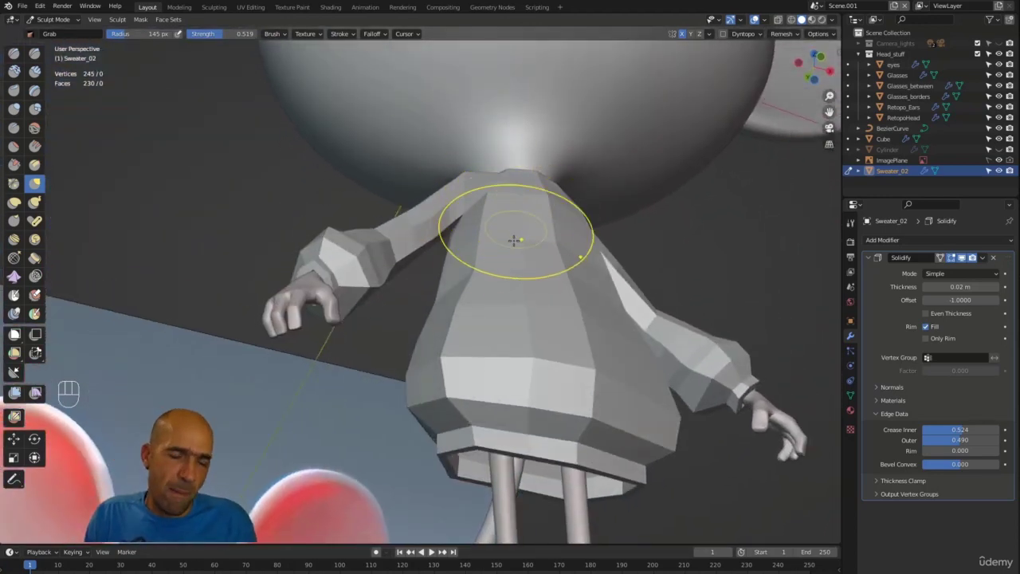
pyautogui.moveTo(467, 300)
pyautogui.keyDown('alt'); pyautogui.mouseDown(button='middle')
pyautogui.moveTo(380, 360)
pyautogui.moveTo(372, 303)
pyautogui.mouseUp(button='middle'); pyautogui.keyUp('alt')
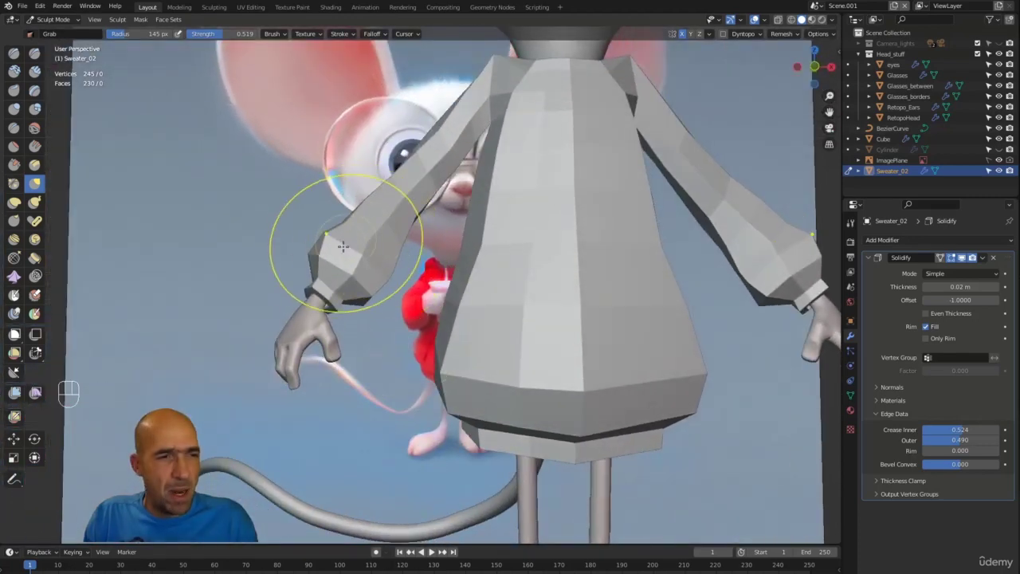
pyautogui.moveTo(353, 239)
pyautogui.keyDown('alt'); pyautogui.mouseDown(button='middle')
pyautogui.moveTo(344, 277)
pyautogui.moveTo(338, 246)
pyautogui.mouseUp(button='middle'); pyautogui.keyUp('alt')
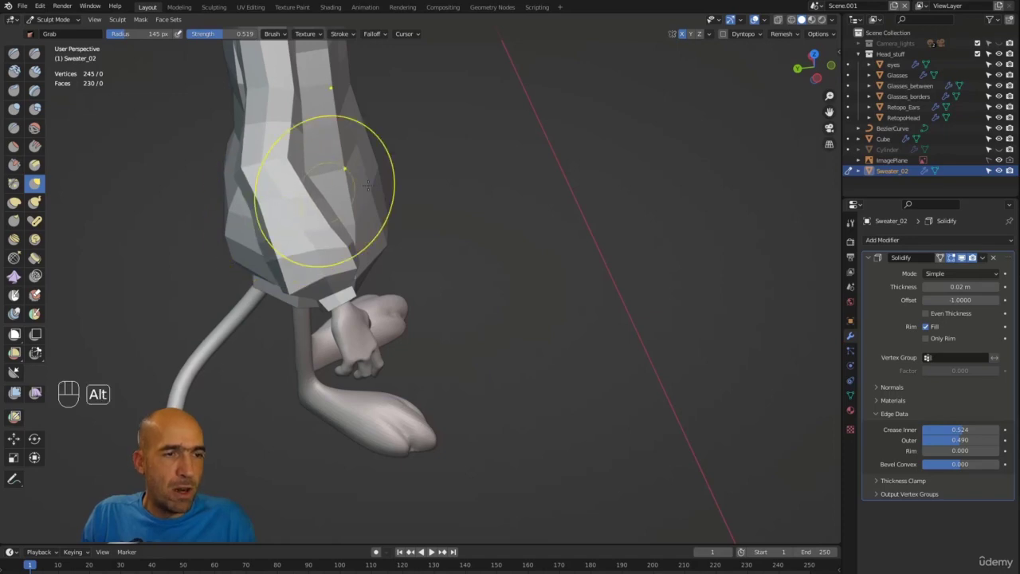
pyautogui.keyDown('alt'); pyautogui.moveTo(330, 194); pyautogui.dragTo(468, 157, button='middle'); pyautogui.keyUp('alt')
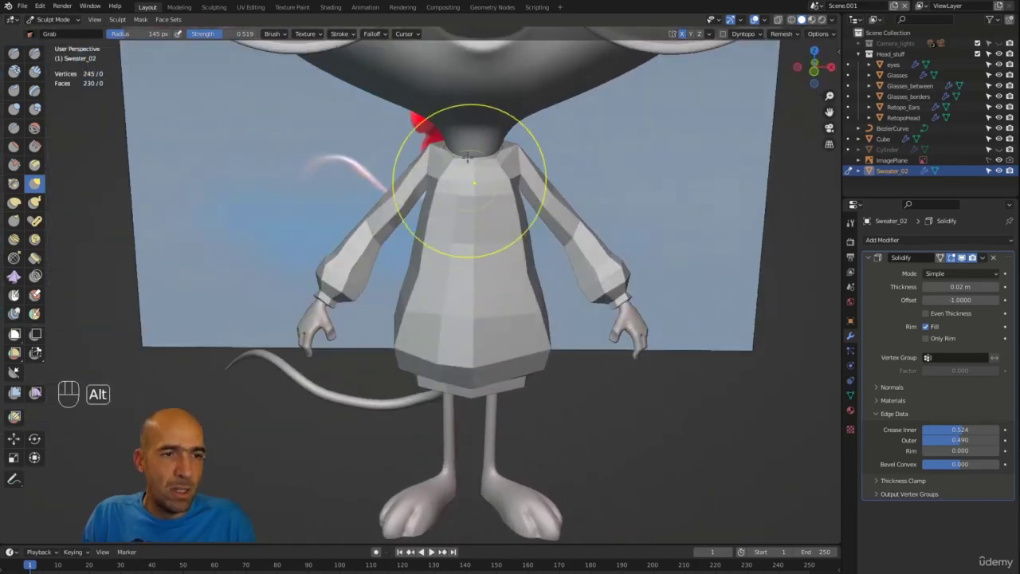
pyautogui.keyDown('alt'); pyautogui.moveTo(578, 178); pyautogui.dragTo(522, 164, button='middle'); pyautogui.keyUp('alt')
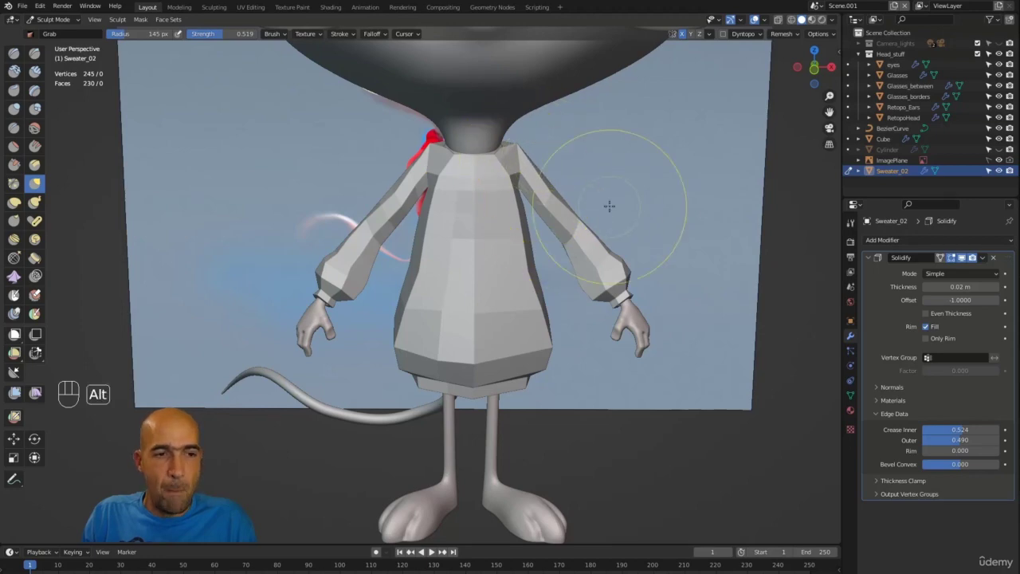
# Turn off the Solidify modifier's viewport display and isolate the sweater in Edit Mode, focusing on the cuff opening
pyautogui.keyDown('alt'); pyautogui.moveTo(608, 207); pyautogui.dragTo(733, 254, button='middle'); pyautogui.keyUp('alt')
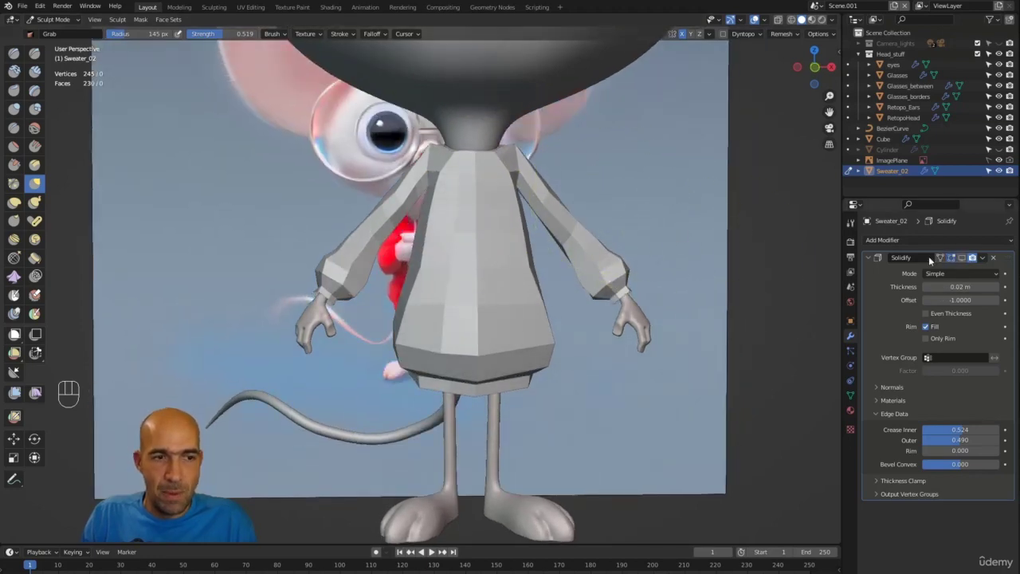
pyautogui.keyDown('alt'); pyautogui.moveTo(649, 301); pyautogui.dragTo(668, 257, button='middle'); pyautogui.keyUp('alt')
pyautogui.press('Tab')
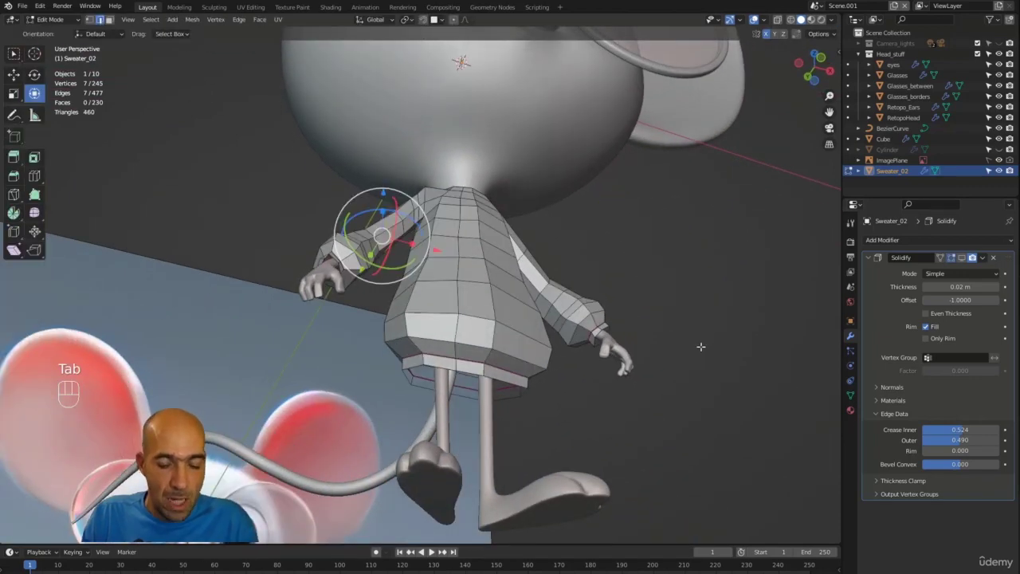
pyautogui.press('KP_Divide')
pyautogui.keyDown('alt'); pyautogui.moveTo(626, 359); pyautogui.dragTo(414, 239, button='middle'); pyautogui.keyUp('alt')
pyautogui.moveTo(414, 239)
pyautogui.keyDown('alt'); pyautogui.keyDown('shift'); pyautogui.mouseDown(button='middle')
pyautogui.moveTo(382, 216)
pyautogui.moveTo(397, 245)
pyautogui.mouseUp(button='middle'); pyautogui.keyUp('shift'); pyautogui.keyUp('alt')
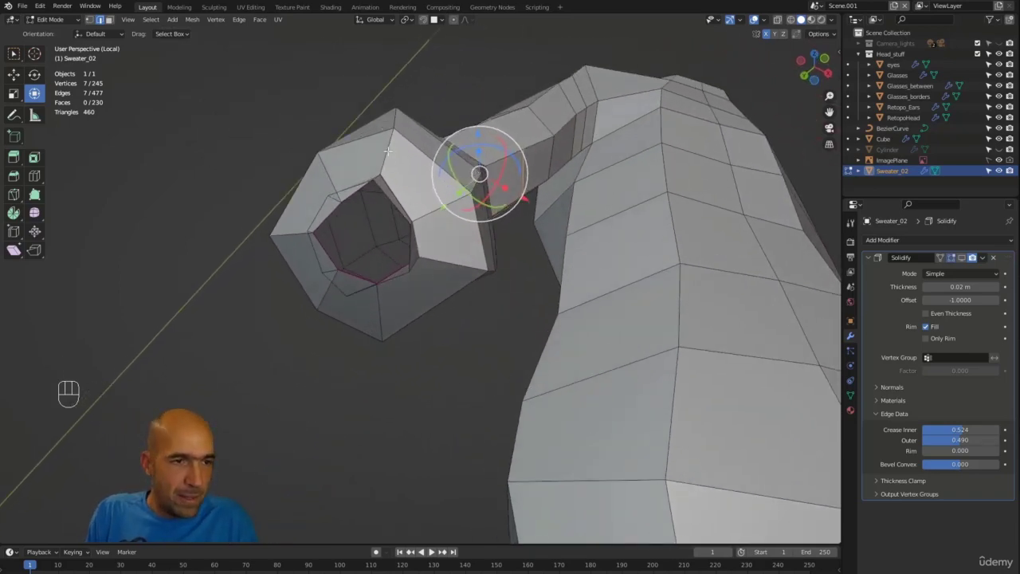
# Select the edge loop at the cuff opening and extrude it scaled inward to form a rim
pyautogui.doubleClick(392, 203)
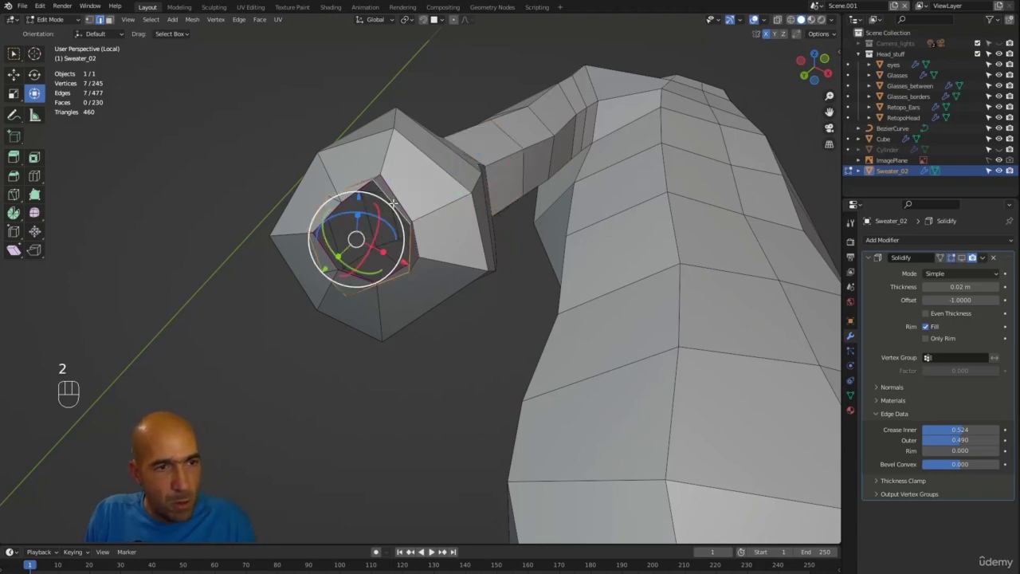
pyautogui.keyDown('alt'); pyautogui.moveTo(394, 202); pyautogui.dragTo(418, 209, button='middle'); pyautogui.keyUp('alt')
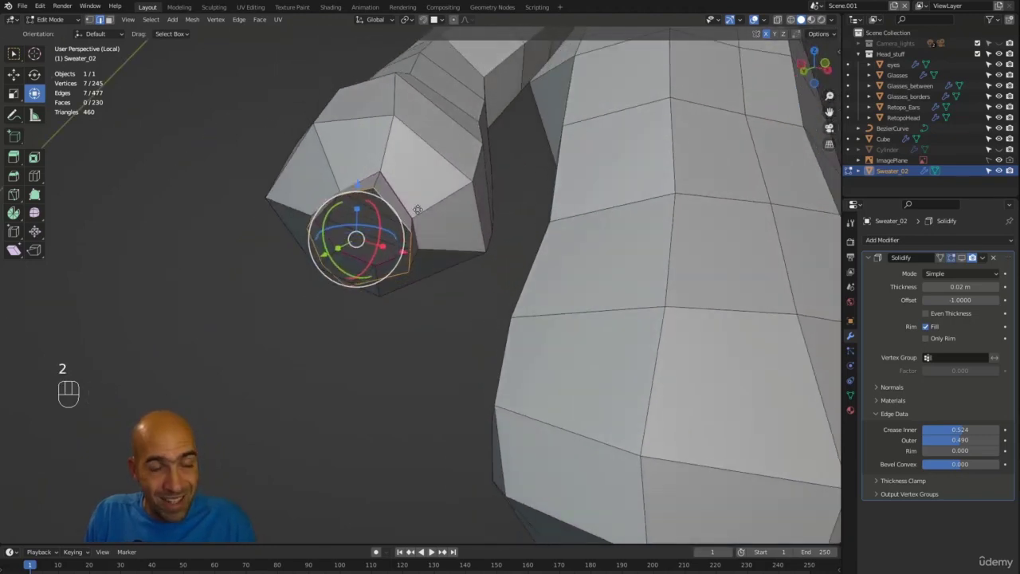
pyautogui.press('e')
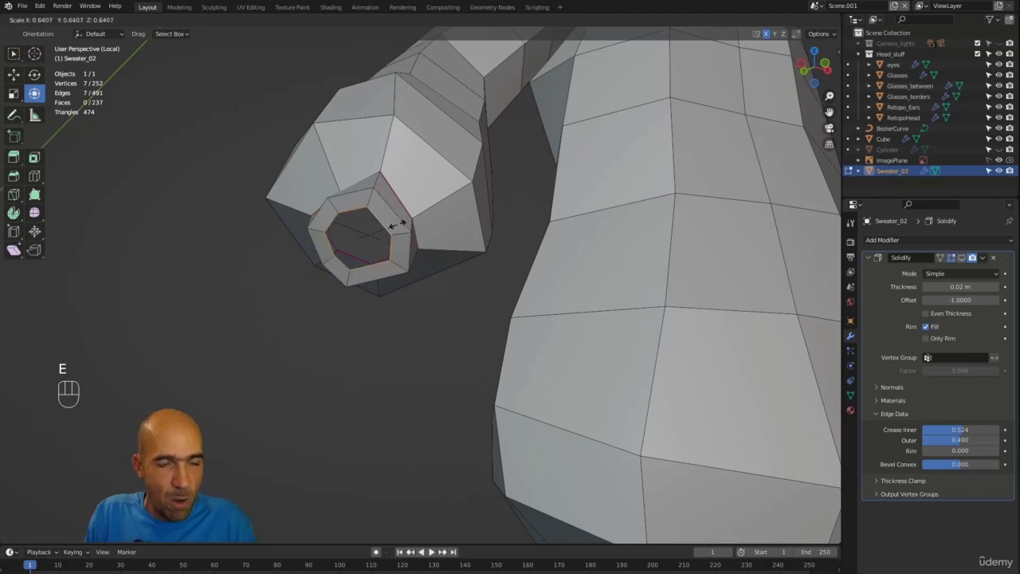
pyautogui.click(393, 225)
# Extrude the cuff's inner rim loop into the sleeve and adjust its position inside the opening
pyautogui.keyDown('alt'); pyautogui.moveTo(353, 239); pyautogui.dragTo(357, 228, button='middle'); pyautogui.keyUp('alt')
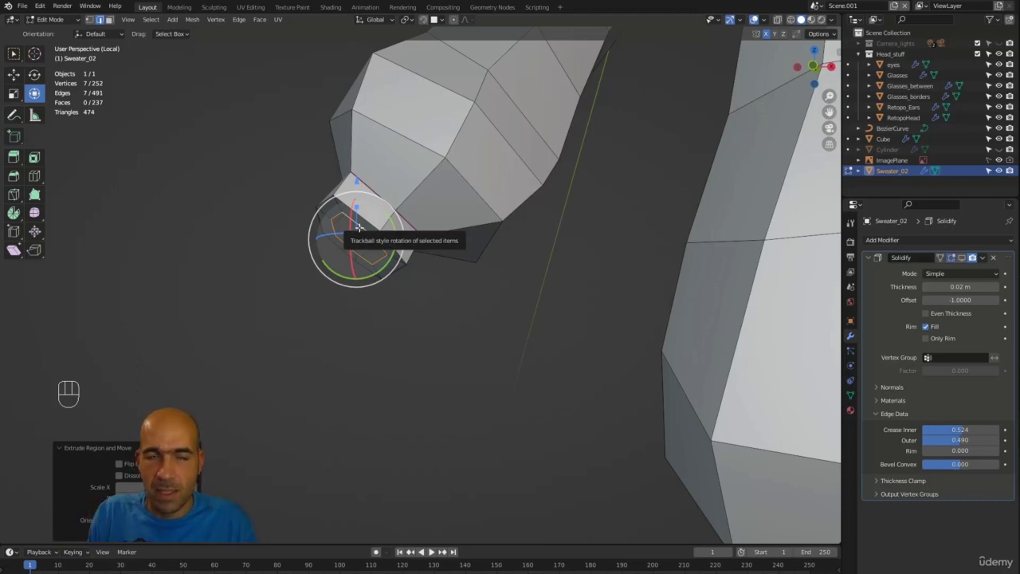
pyautogui.keyDown('alt'); pyautogui.moveTo(394, 201); pyautogui.dragTo(397, 199, button='middle'); pyautogui.keyUp('alt')
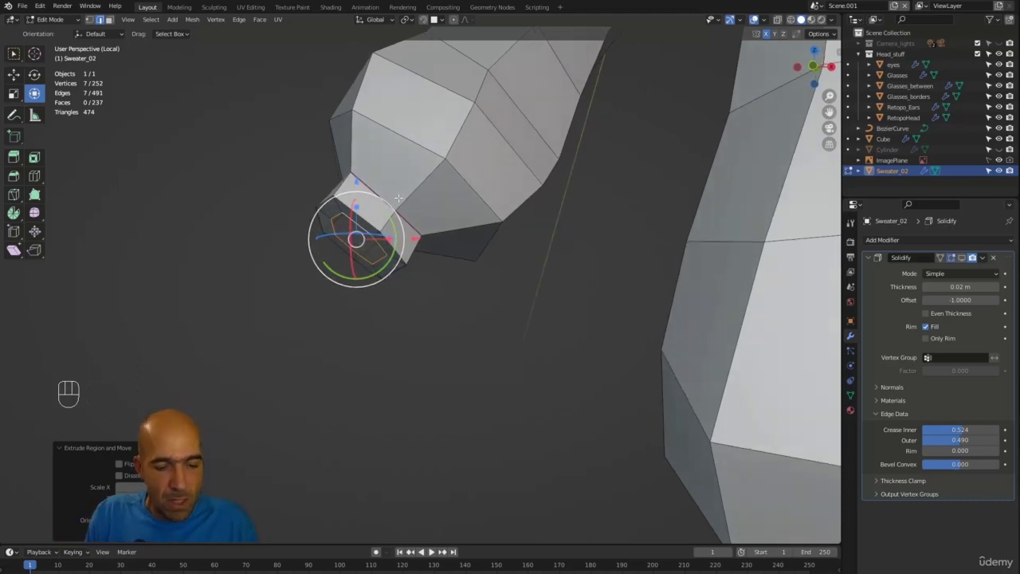
pyautogui.press('e')
pyautogui.click(416, 183)
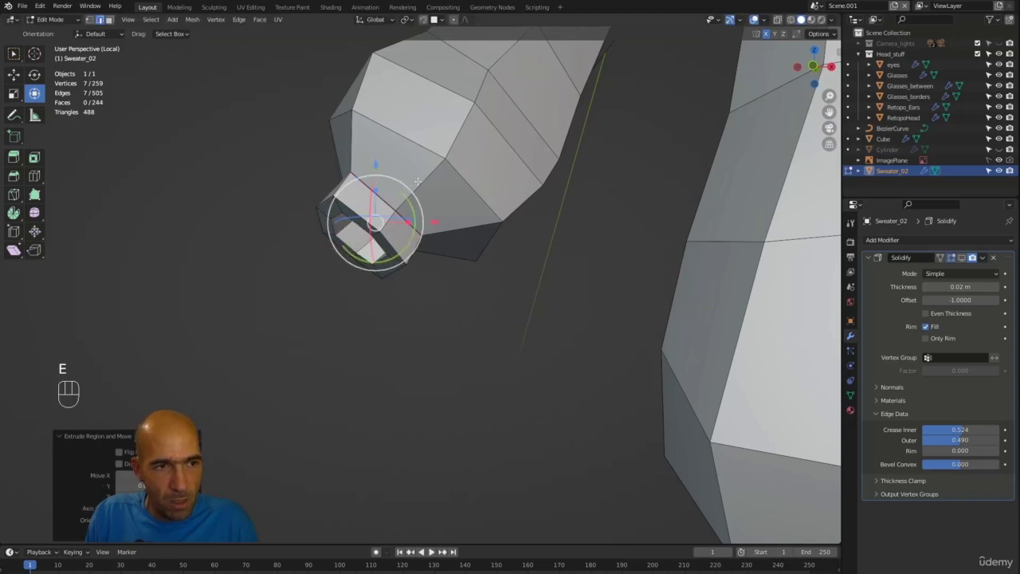
pyautogui.keyDown('alt'); pyautogui.moveTo(416, 182); pyautogui.dragTo(514, 145, button='middle'); pyautogui.keyUp('alt')
pyautogui.press('g')
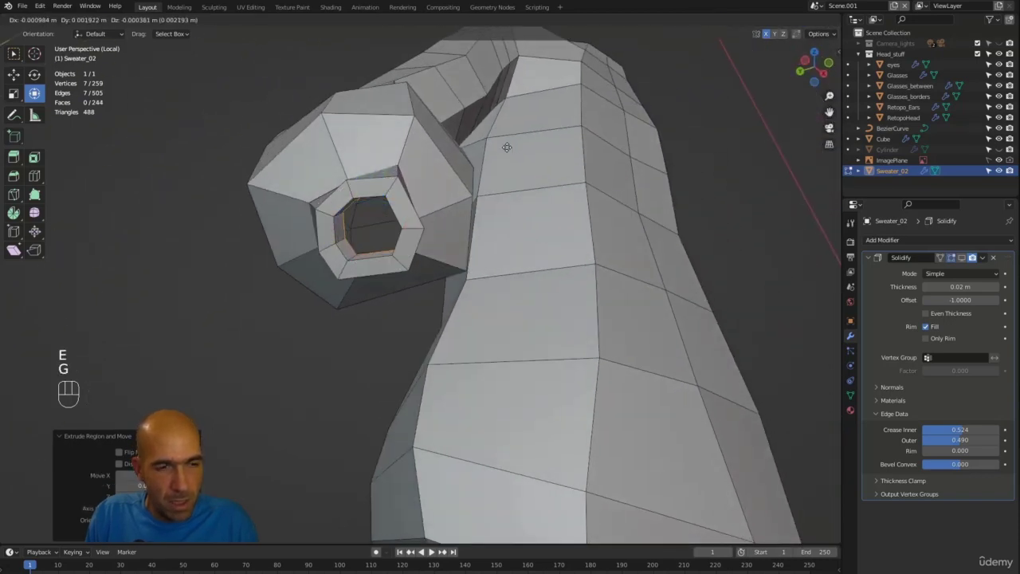
pyautogui.click(500, 149)
# Close the inside of the cuff by extruding its inner loop scaled inward and merging the loop at center
pyautogui.press('e')
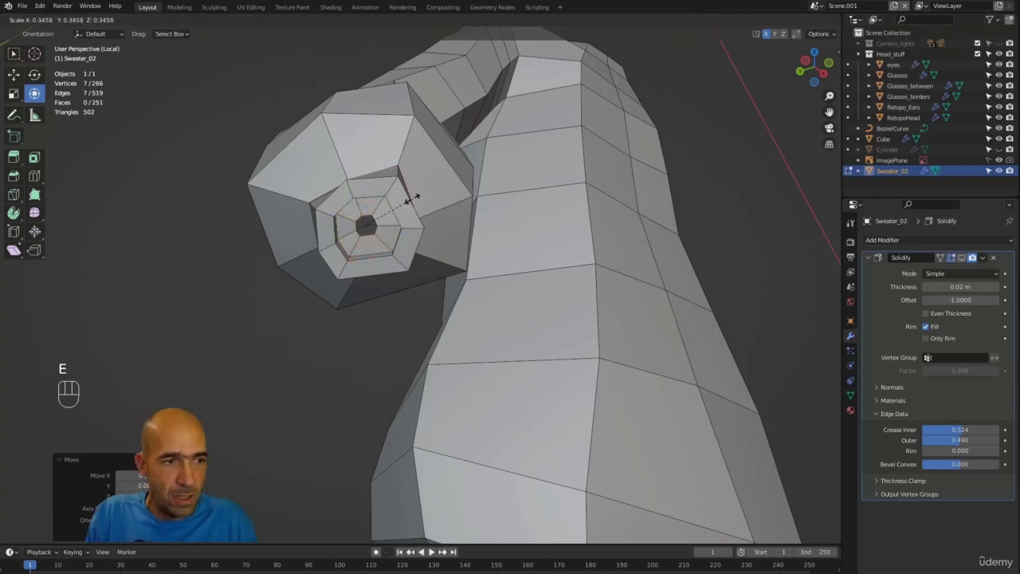
pyautogui.click(414, 200)
pyautogui.keyDown('alt'); pyautogui.moveTo(416, 199); pyautogui.dragTo(473, 211, button='middle'); pyautogui.keyUp('alt')
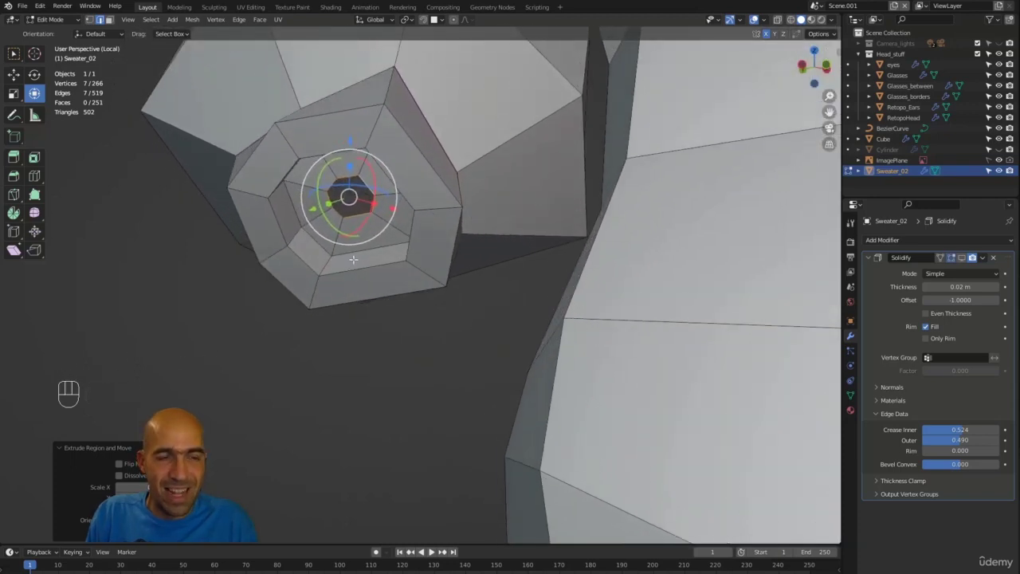
pyautogui.keyDown('alt'); pyautogui.moveTo(353, 259); pyautogui.dragTo(374, 248, button='middle'); pyautogui.keyUp('alt')
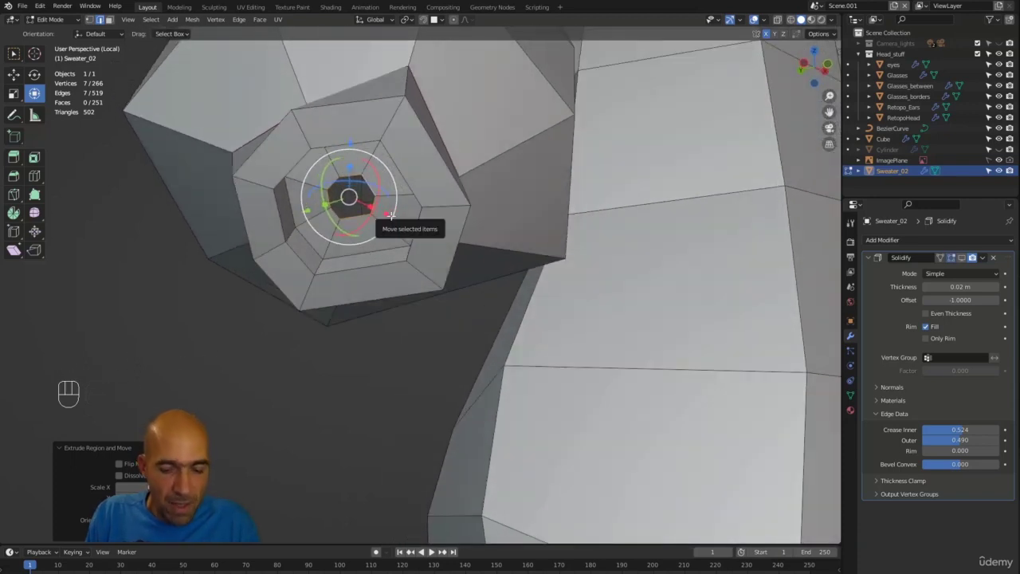
pyautogui.press('m')
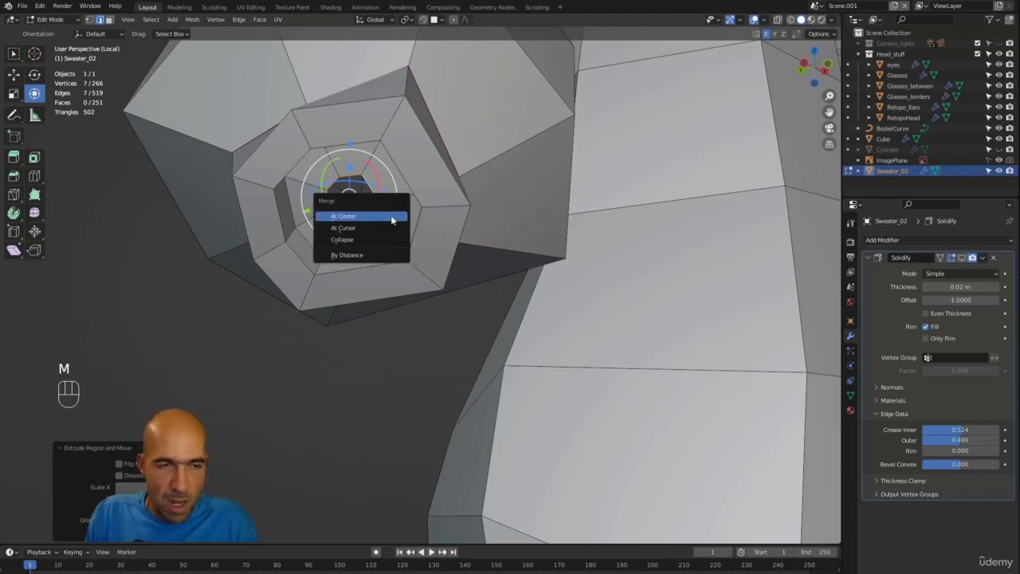
pyautogui.click(391, 220)
# Select the edge loop at the sweater's hem opening and extrude it scaled inward to about 0.87 to form a rim
pyautogui.keyDown('alt'); pyautogui.moveTo(392, 214); pyautogui.dragTo(402, 232, button='middle'); pyautogui.keyUp('alt')
pyautogui.moveTo(442, 281)
pyautogui.keyDown('alt'); pyautogui.mouseDown(button='middle')
pyautogui.moveTo(360, 223)
pyautogui.moveTo(610, 352)
pyautogui.moveTo(590, 314)
pyautogui.moveTo(614, 380)
pyautogui.moveTo(709, 159)
pyautogui.moveTo(593, 288)
pyautogui.moveTo(597, 343)
pyautogui.moveTo(457, 303)
pyautogui.moveTo(429, 335)
pyautogui.moveTo(449, 319)
pyautogui.moveTo(460, 282)
pyautogui.mouseUp(button='middle'); pyautogui.keyUp('alt')
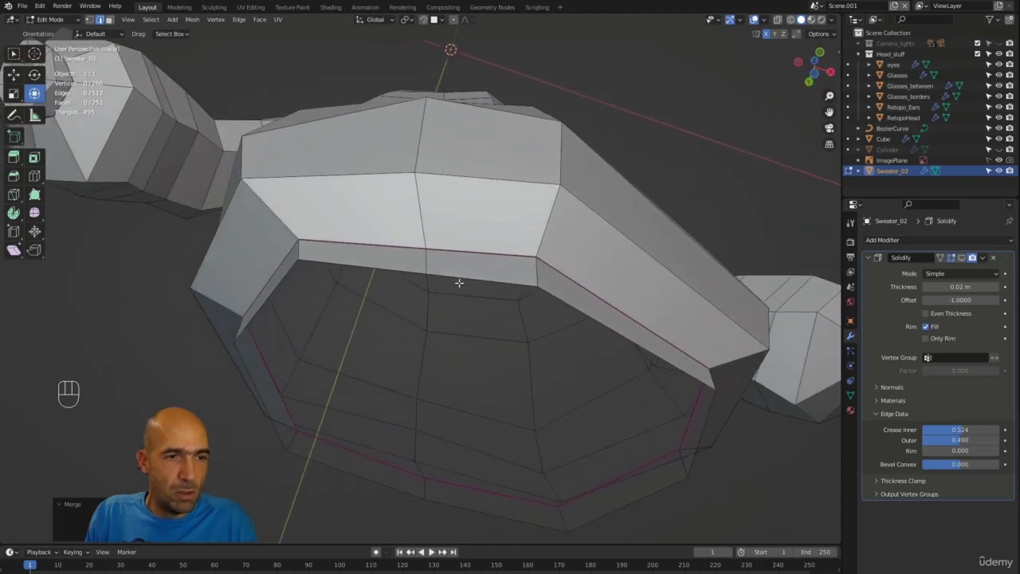
pyautogui.keyDown('alt'); pyautogui.click(460, 280); pyautogui.keyUp('alt')
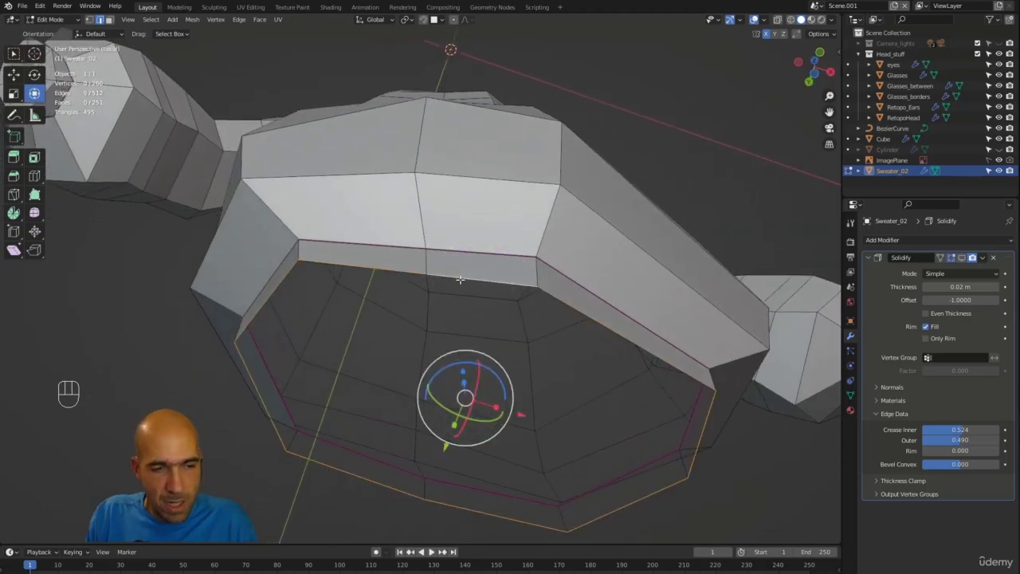
pyautogui.press('e')
pyautogui.press('s')
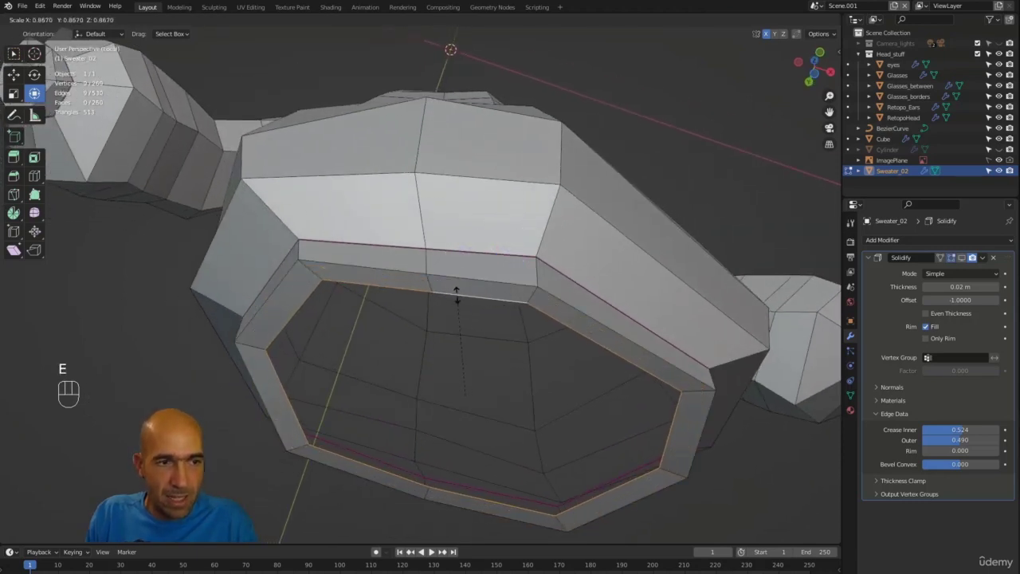
pyautogui.click(457, 295)
# Extrude the hem's inner rim upward along global Z into the sweater, then adjust the new loop's position and scale it down slightly
pyautogui.keyDown('alt'); pyautogui.moveTo(527, 343); pyautogui.dragTo(544, 400, button='middle'); pyautogui.keyUp('alt')
pyautogui.press('e')
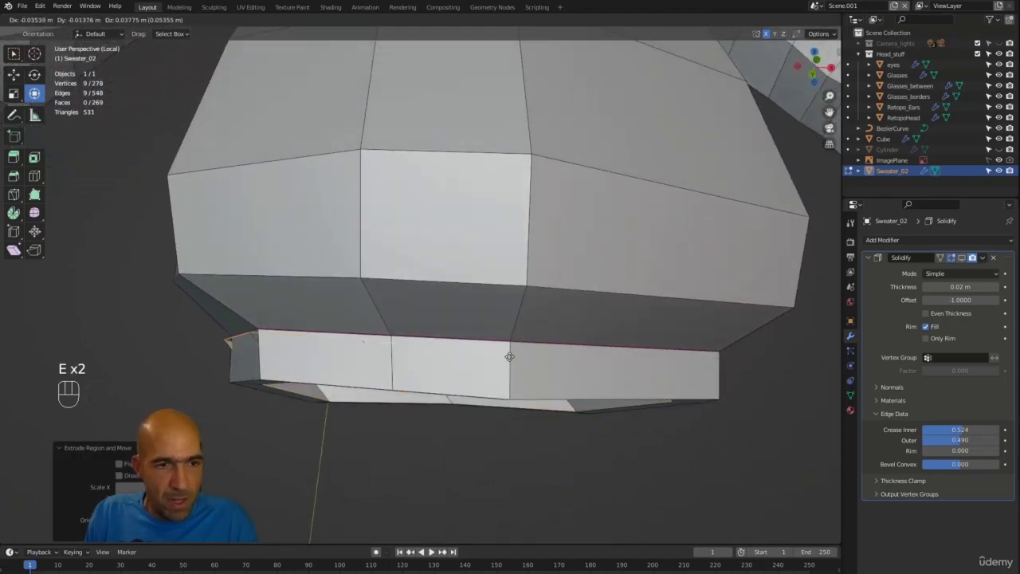
pyautogui.press('z')
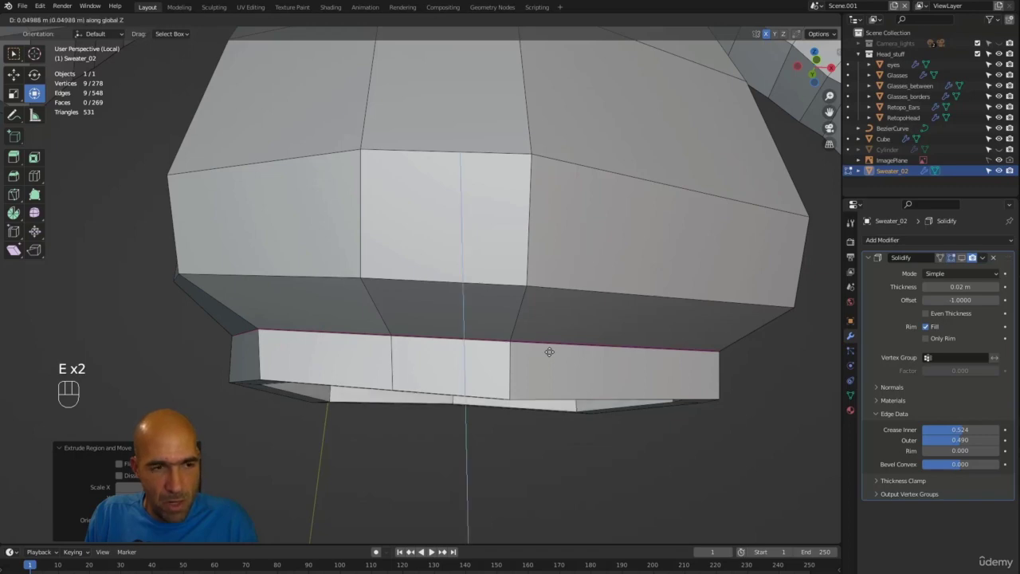
pyautogui.click(549, 344)
pyautogui.keyDown('alt'); pyautogui.moveTo(549, 344); pyautogui.dragTo(467, 293, button='middle'); pyautogui.keyUp('alt')
pyautogui.moveTo(464, 298); pyautogui.dragTo(535, 233)
pyautogui.keyDown('alt'); pyautogui.moveTo(536, 234); pyautogui.dragTo(544, 347, button='middle'); pyautogui.keyUp('alt')
pyautogui.press('s')
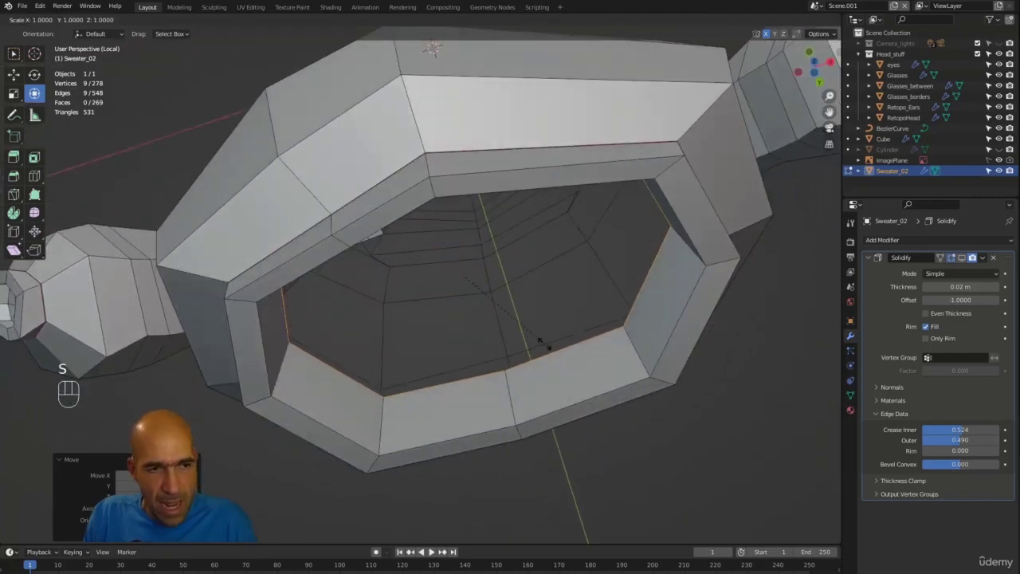
pyautogui.click(533, 346)
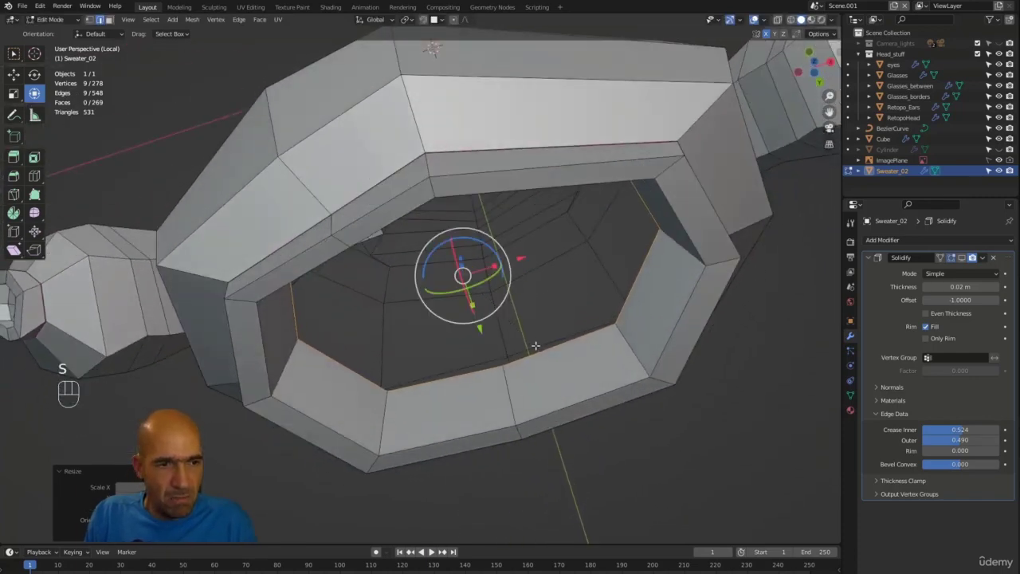
# Close the inside of the hem by extruding its inner loop scaled inward and merging the loop at center
pyautogui.press('e')
pyautogui.press('s')
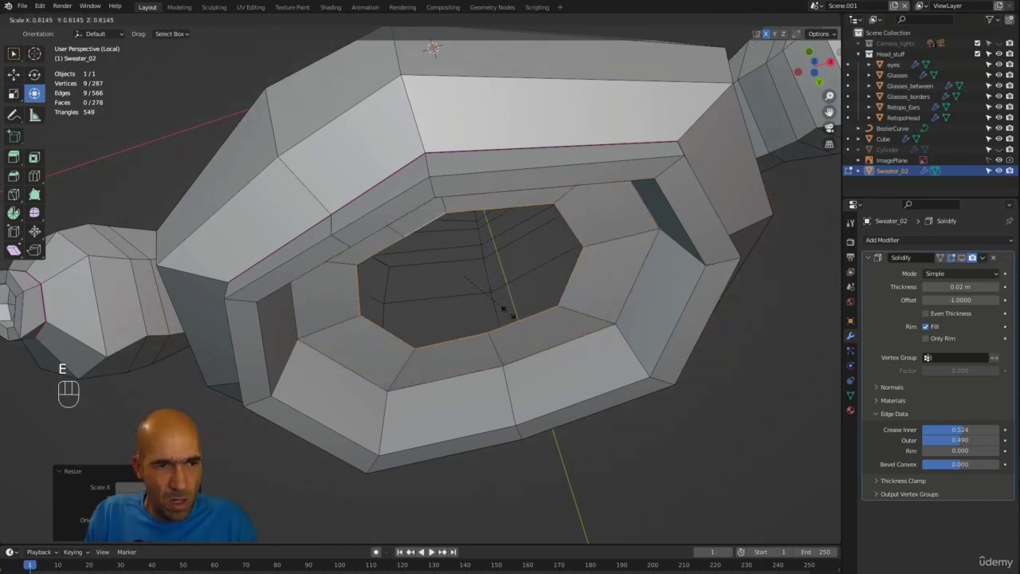
pyautogui.click(482, 313)
pyautogui.press('m')
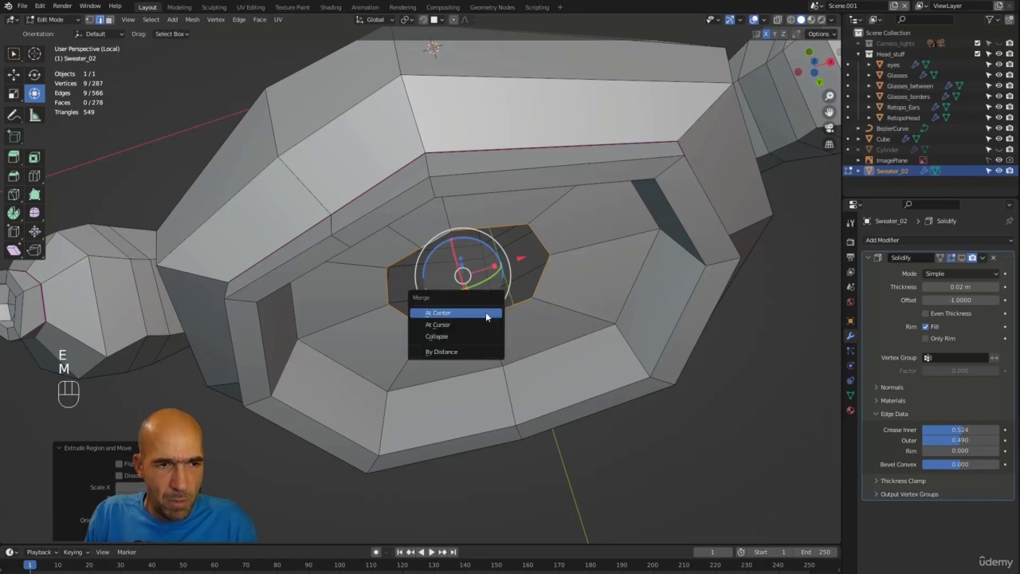
pyautogui.click(485, 311)
# Select the neckline edge loop, extrude it scaled inward to about 0.83 as a rim, and extrude that rim down inside the collar
pyautogui.moveTo(485, 312)
pyautogui.keyDown('alt'); pyautogui.mouseDown(button='middle')
pyautogui.moveTo(521, 303)
pyautogui.moveTo(533, 369)
pyautogui.moveTo(542, 266)
pyautogui.moveTo(497, 357)
pyautogui.moveTo(480, 316)
pyautogui.mouseUp(button='middle'); pyautogui.keyUp('alt')
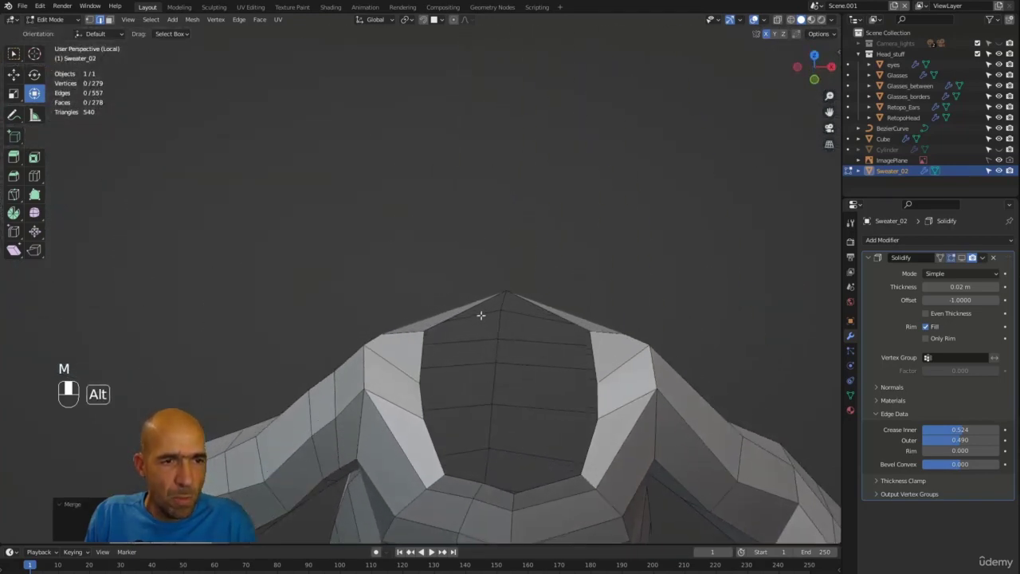
pyautogui.scroll(2, 440, 330)
pyautogui.keyDown('alt'); pyautogui.click(417, 320); pyautogui.keyUp('alt')
pyautogui.keyDown('alt'); pyautogui.moveTo(417, 320); pyautogui.dragTo(482, 277, button='middle'); pyautogui.keyUp('alt')
pyautogui.press('e')
pyautogui.press('s')
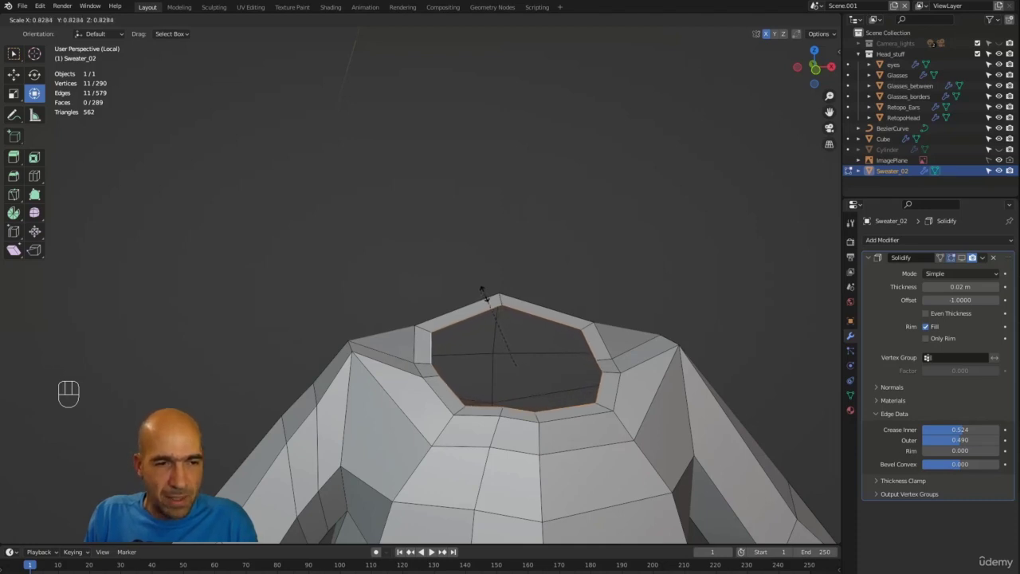
pyautogui.click(481, 290)
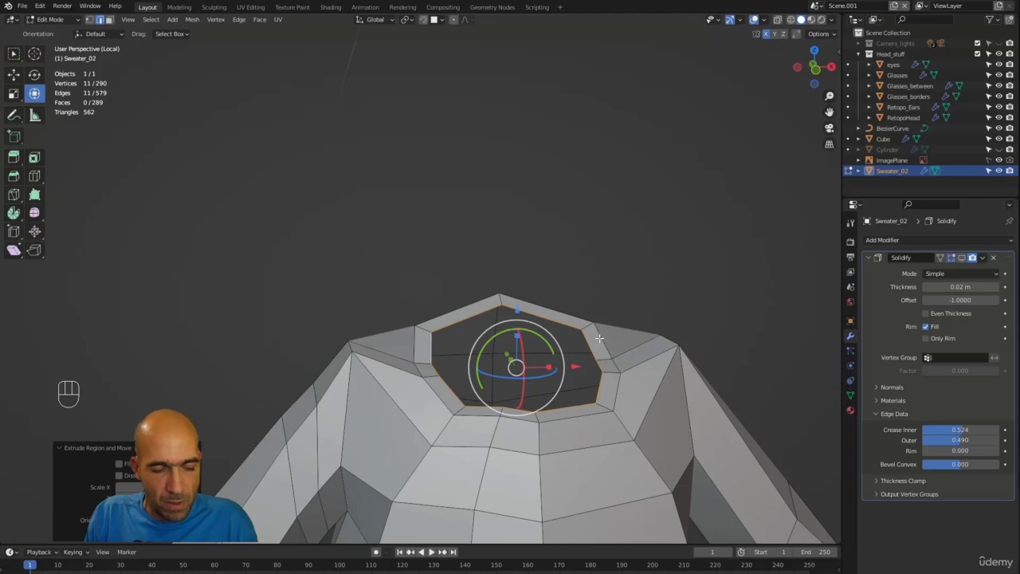
pyautogui.press('e')
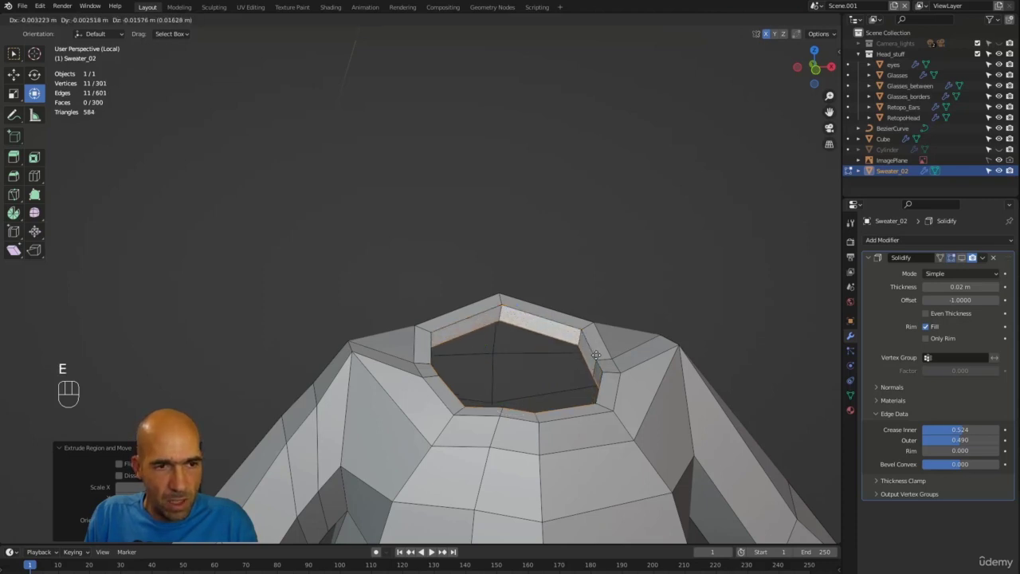
pyautogui.click(596, 354)
pyautogui.keyDown('alt'); pyautogui.moveTo(596, 354); pyautogui.dragTo(622, 341); pyautogui.keyUp('alt')
# Close the neck opening by extruding its inner loop scaled inward and merging the loop at center
pyautogui.press('e')
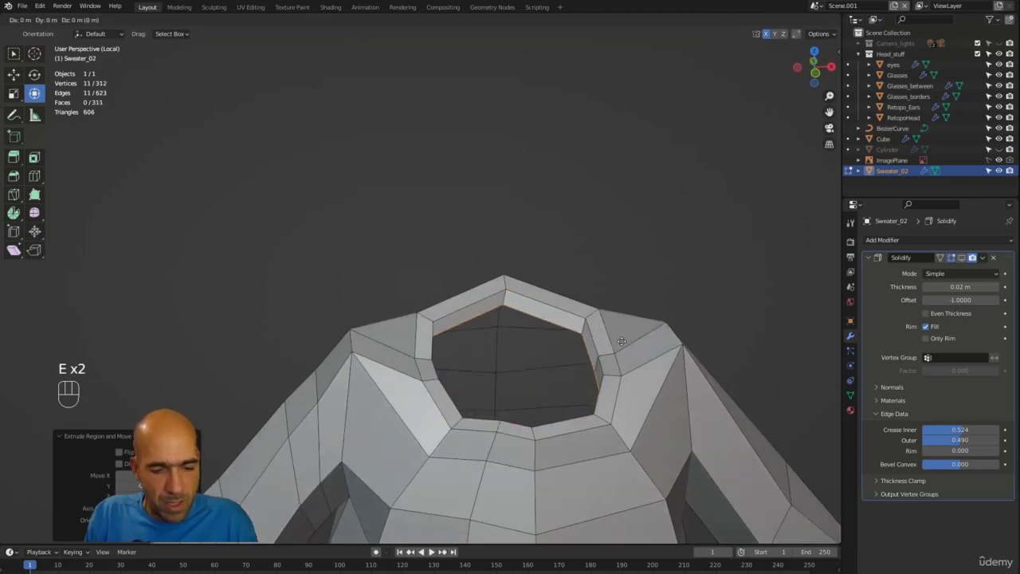
pyautogui.press('s')
pyautogui.click(576, 411)
pyautogui.press('m')
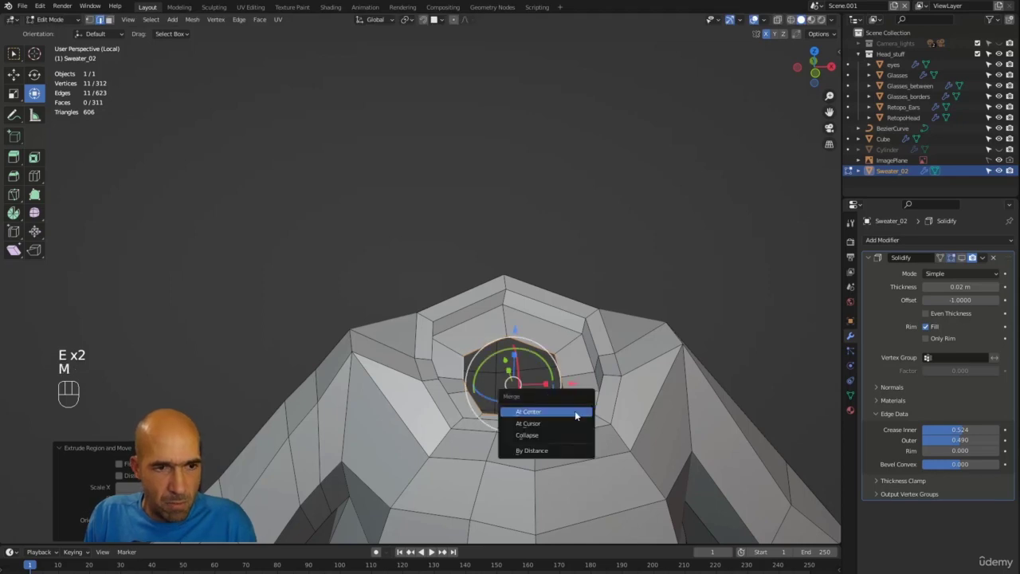
pyautogui.click(575, 411)
# Select the full ring of edges around the shoulder and armpit where one sleeve joins the sweater's body
pyautogui.keyDown('ctrl'); pyautogui.keyDown('alt'); pyautogui.moveTo(575, 411); pyautogui.dragTo(750, 365); pyautogui.keyUp('alt'); pyautogui.keyUp('ctrl')
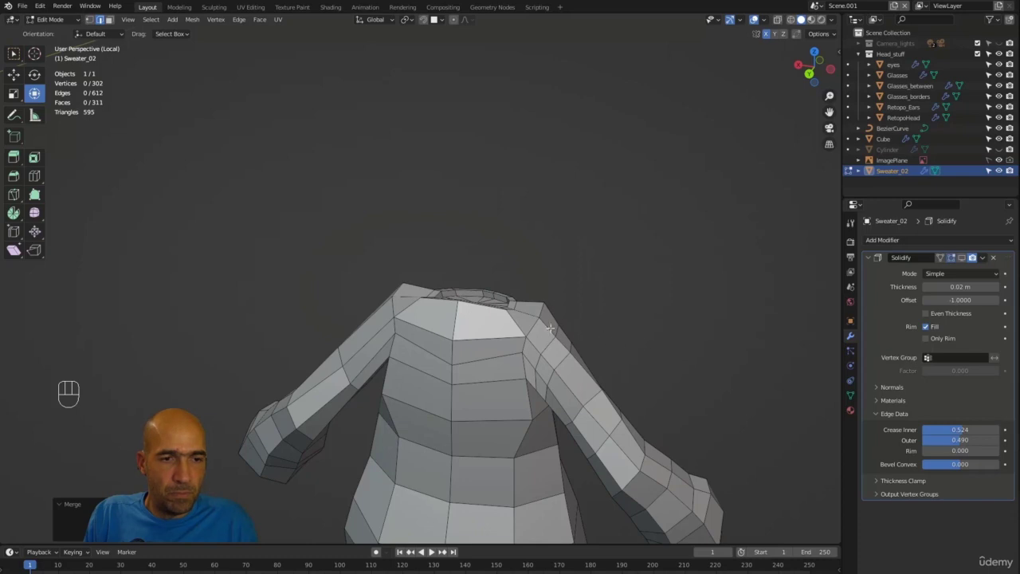
pyautogui.click(521, 343)
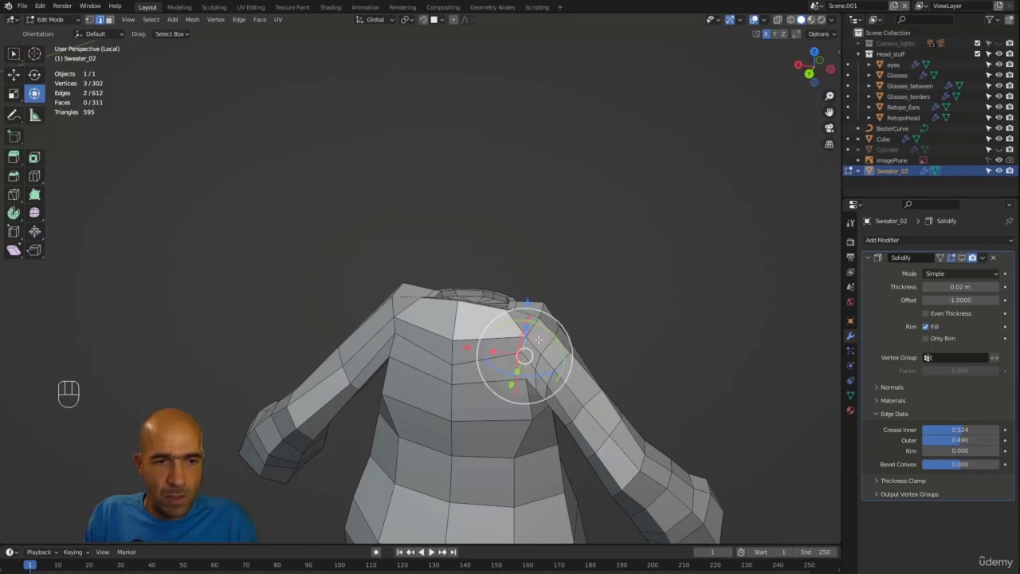
pyautogui.keyDown('alt'); pyautogui.moveTo(607, 312); pyautogui.dragTo(551, 287); pyautogui.keyUp('alt')
pyautogui.keyDown('shift'); pyautogui.click(544, 329); pyautogui.keyUp('shift')
pyautogui.keyDown('shift'); pyautogui.click(563, 348); pyautogui.keyUp('shift')
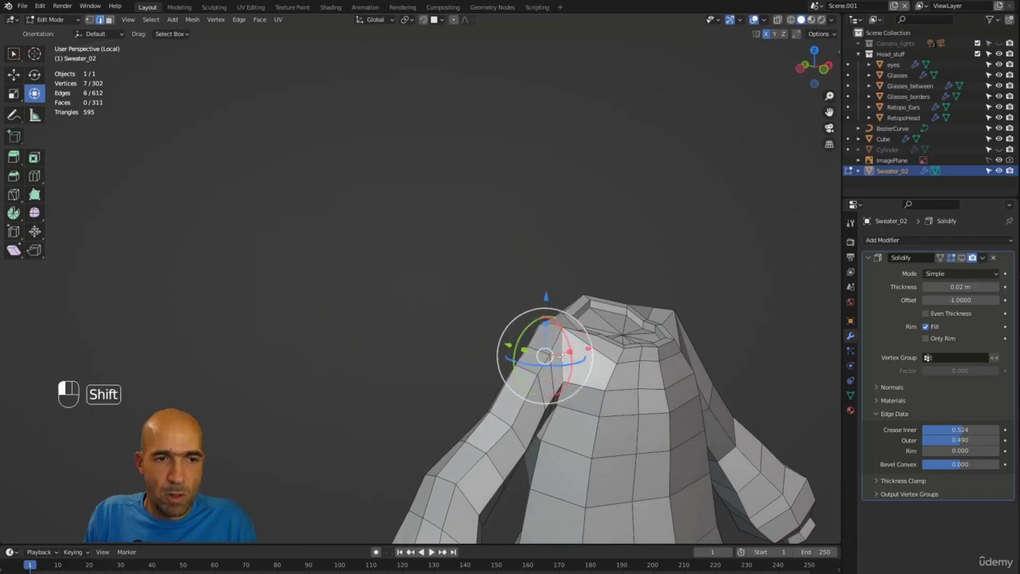
pyautogui.keyDown('alt'); pyautogui.moveTo(563, 348); pyautogui.dragTo(685, 263); pyautogui.keyUp('alt')
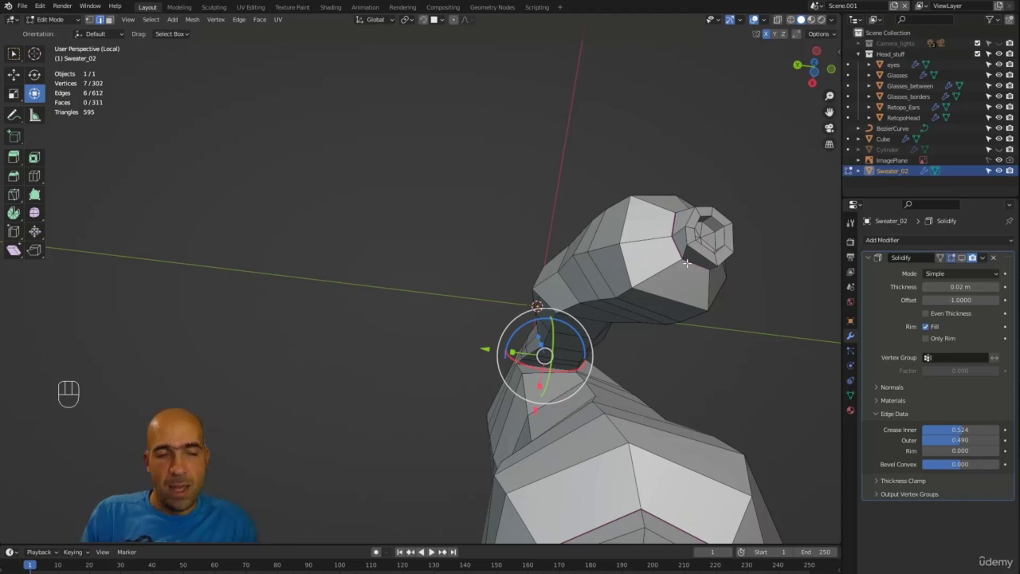
pyautogui.keyDown('alt'); pyautogui.moveTo(806, 260); pyautogui.dragTo(624, 287); pyautogui.keyUp('alt')
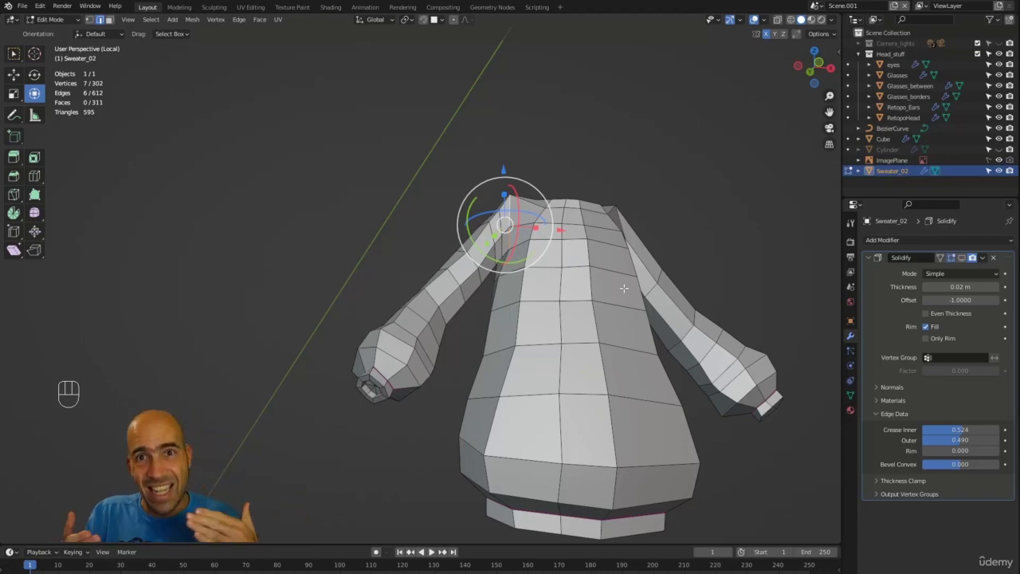
pyautogui.keyDown('alt'); pyautogui.moveTo(360, 392); pyautogui.dragTo(406, 361); pyautogui.keyUp('alt')
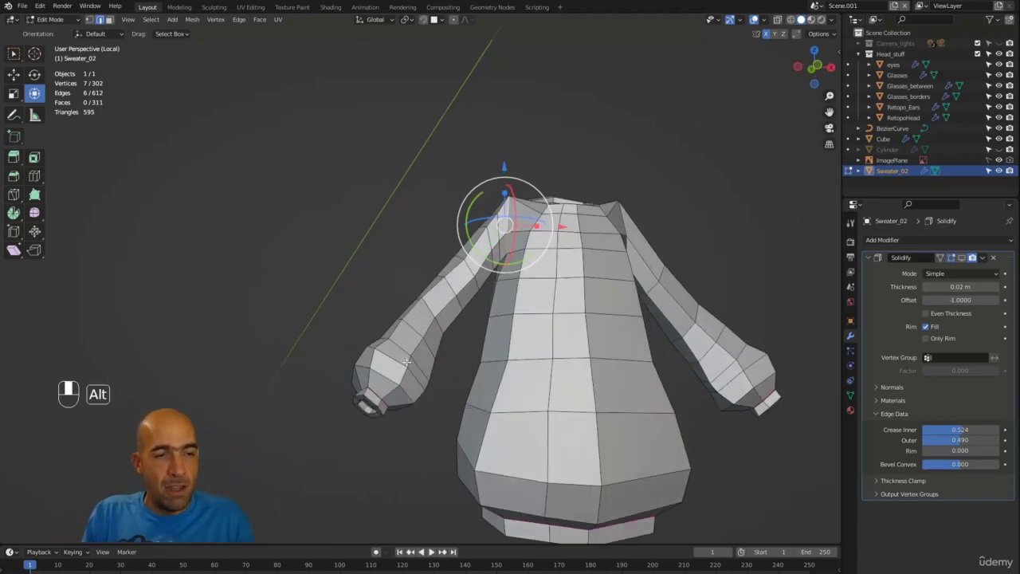
pyautogui.keyDown('alt'); pyautogui.moveTo(459, 410); pyautogui.dragTo(673, 159); pyautogui.keyUp('alt')
pyautogui.keyDown('alt'); pyautogui.moveTo(466, 243); pyautogui.dragTo(374, 285); pyautogui.keyUp('alt')
pyautogui.keyDown('alt'); pyautogui.moveTo(384, 307); pyautogui.dragTo(390, 301); pyautogui.keyUp('alt')
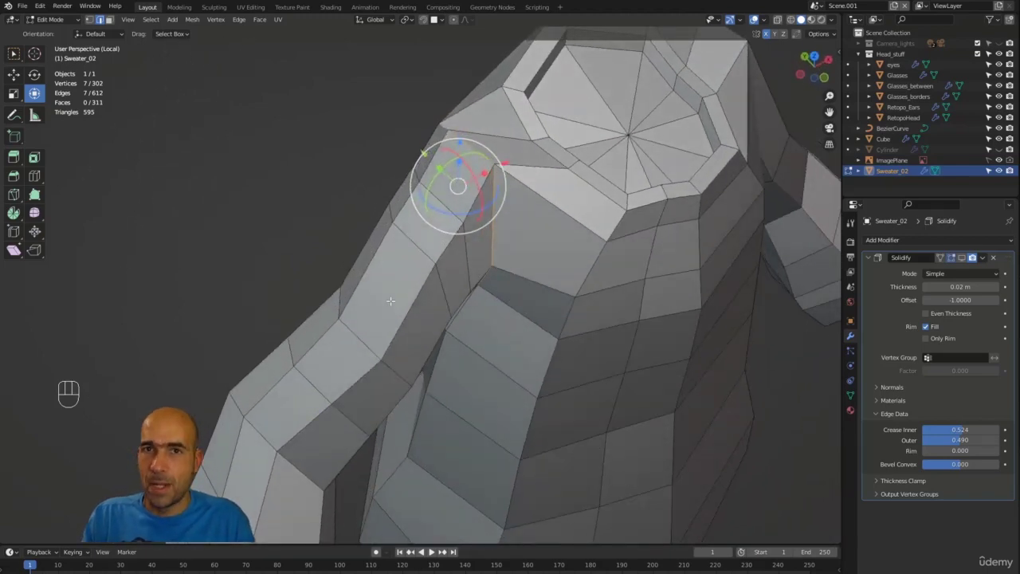
pyautogui.keyDown('alt'); pyautogui.moveTo(408, 309); pyautogui.dragTo(448, 318); pyautogui.keyUp('alt')
# Bevel the selected sleeve seam edges with 2 segments and a width of 0.02 m
pyautogui.hotkey('ctrl', 'b')
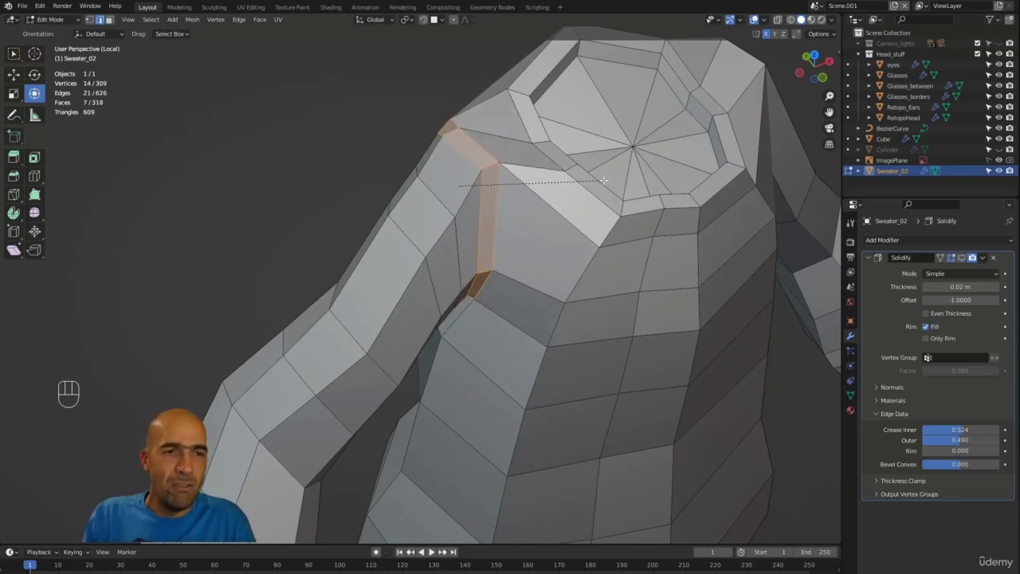
pyautogui.scroll(1, 608, 180)
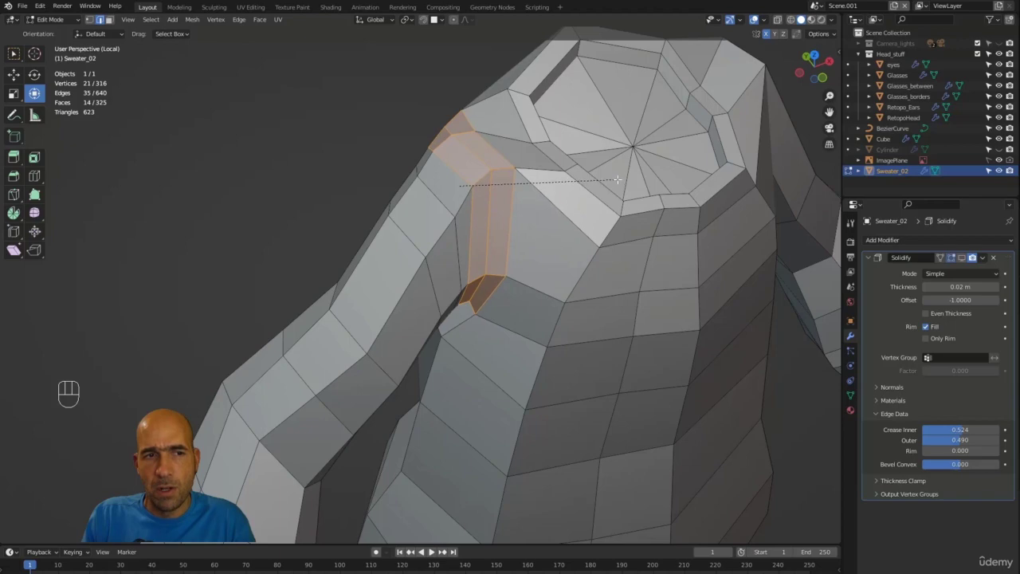
pyautogui.click(615, 178)
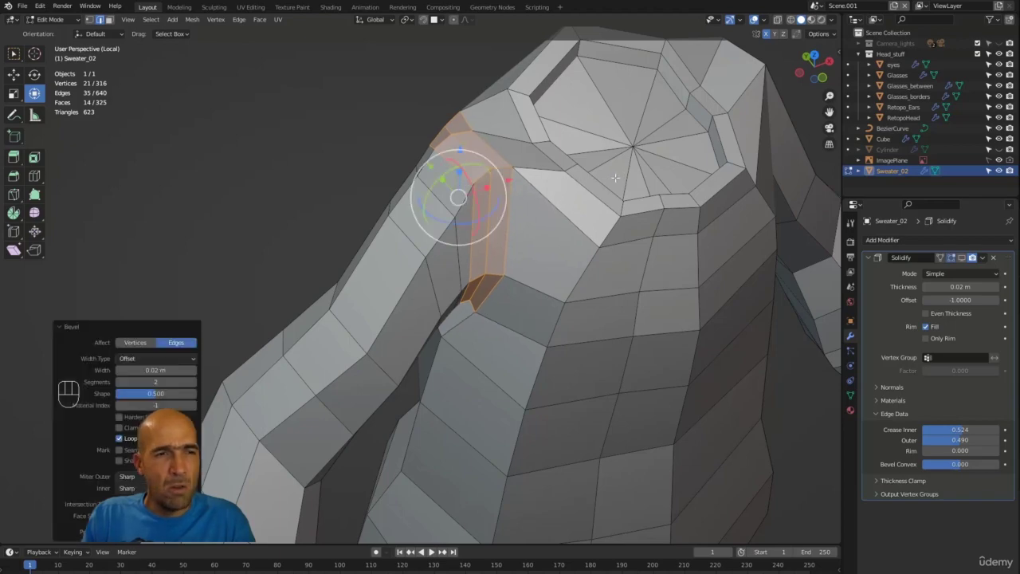
pyautogui.keyDown('alt'); pyautogui.moveTo(606, 210); pyautogui.dragTo(564, 166); pyautogui.keyUp('alt')
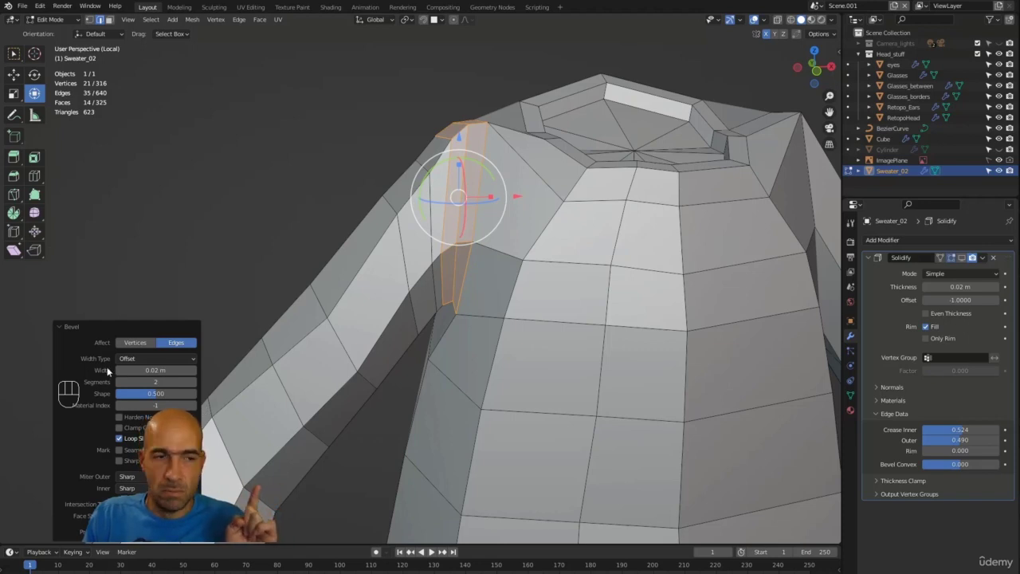
pyautogui.click(78, 327)
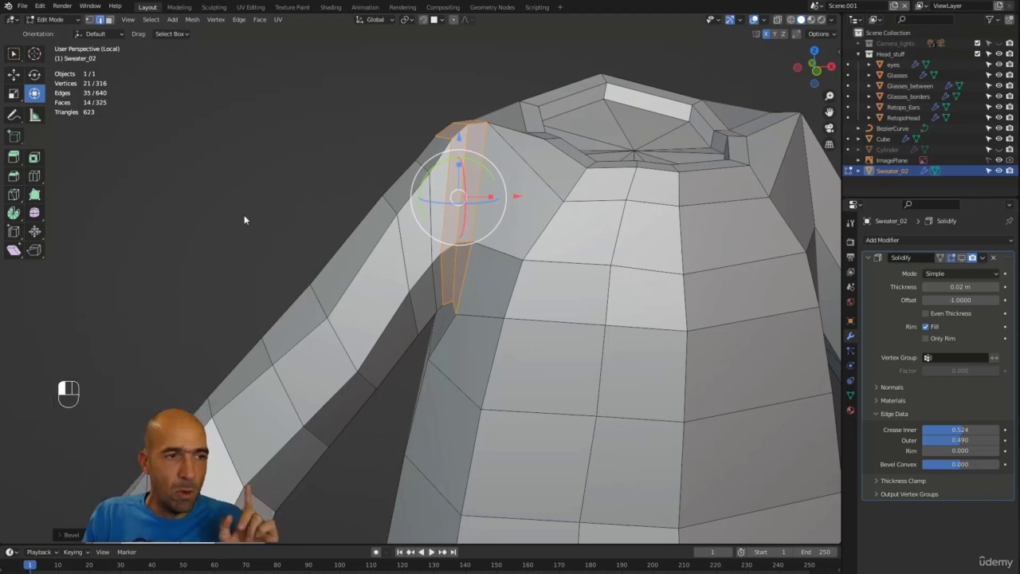
# Reopen the sleeve seam's bevel settings and try a Custom profile with the Support Loops preset
pyautogui.click(76, 536)
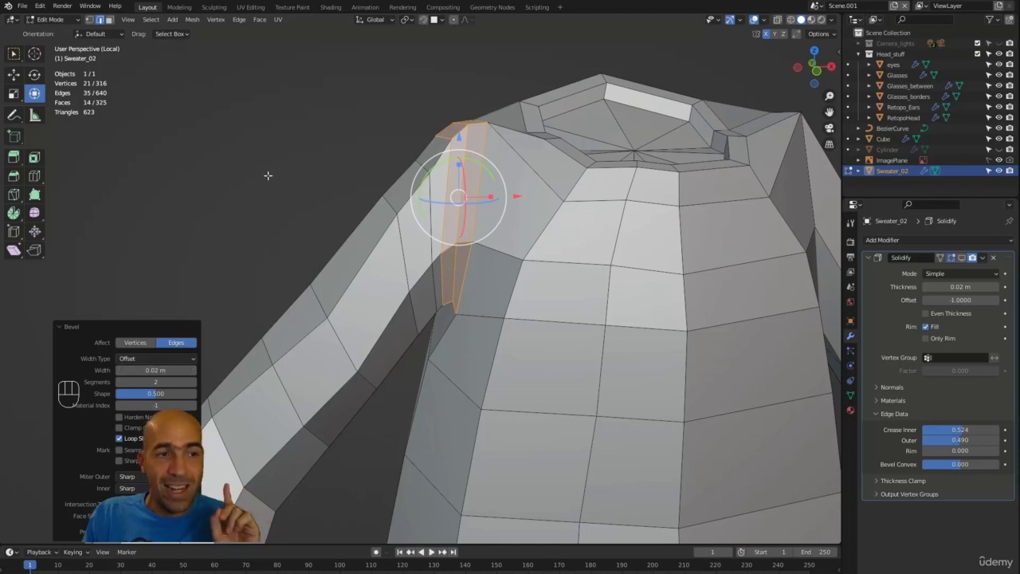
pyautogui.hotkey('alt', 'a')
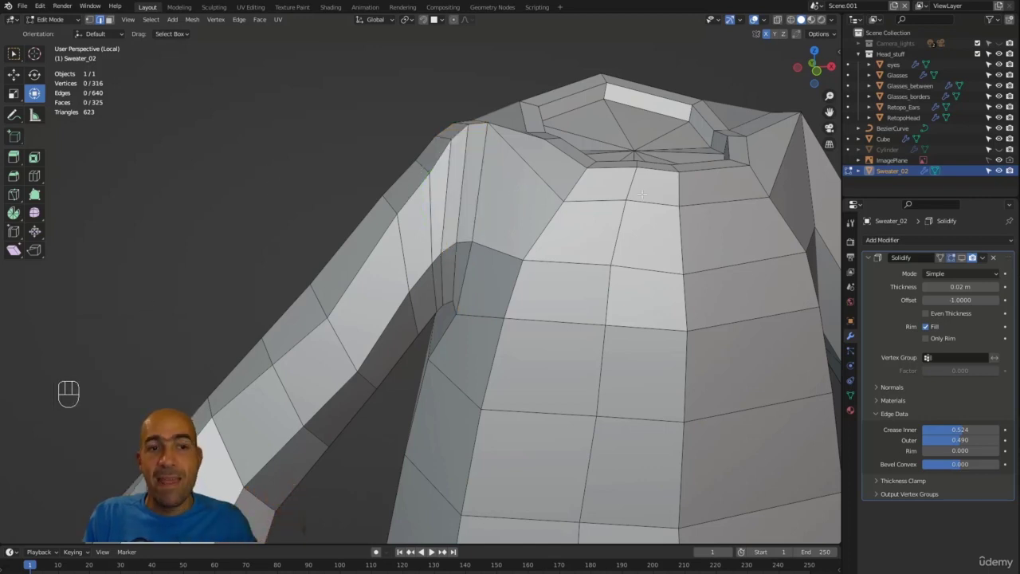
pyautogui.press('F9')
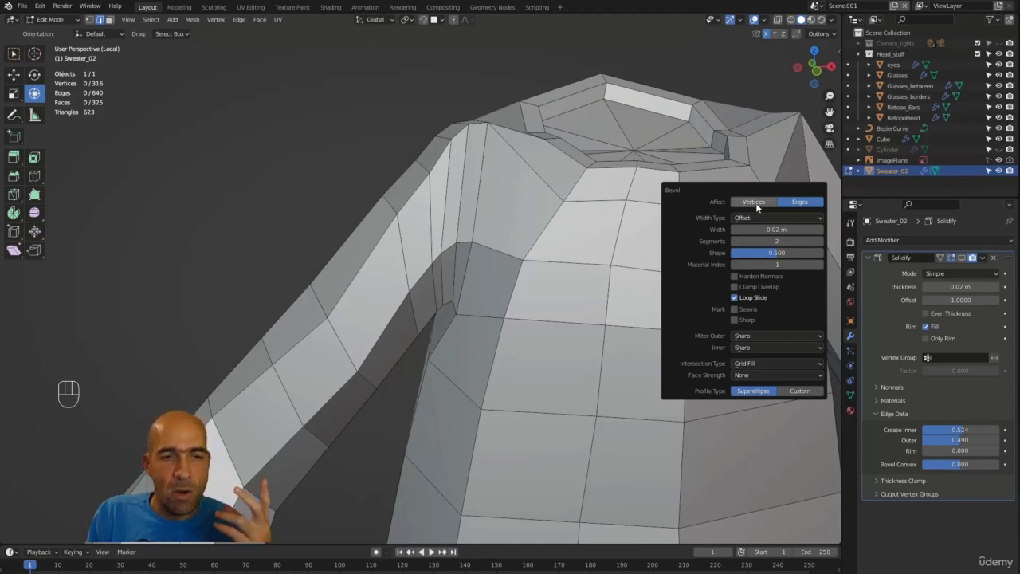
pyautogui.moveTo(768, 241)
pyautogui.mouseDown()
pyautogui.moveTo(812, 242)
pyautogui.moveTo(769, 241)
pyautogui.mouseUp()
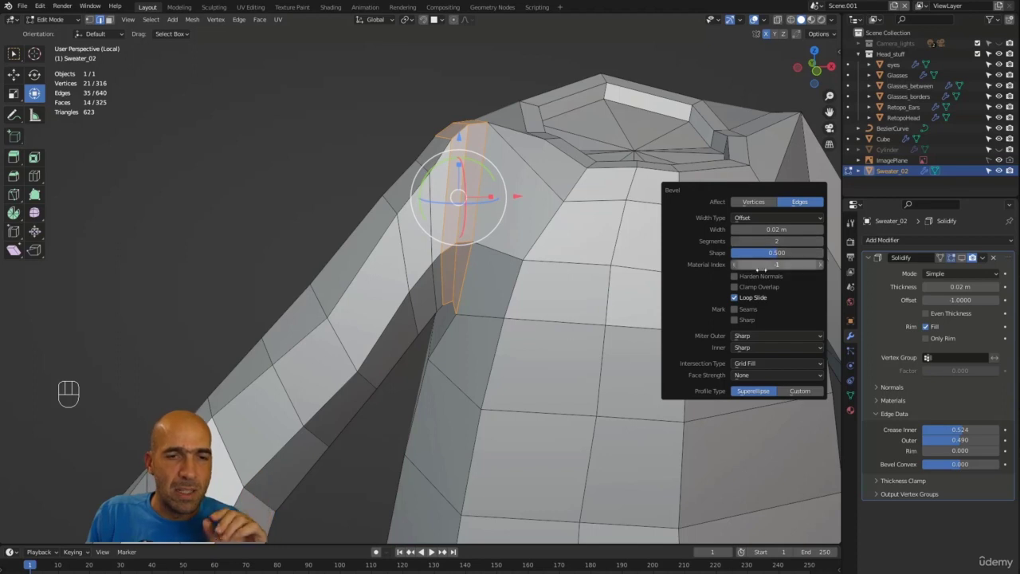
pyautogui.click(800, 390)
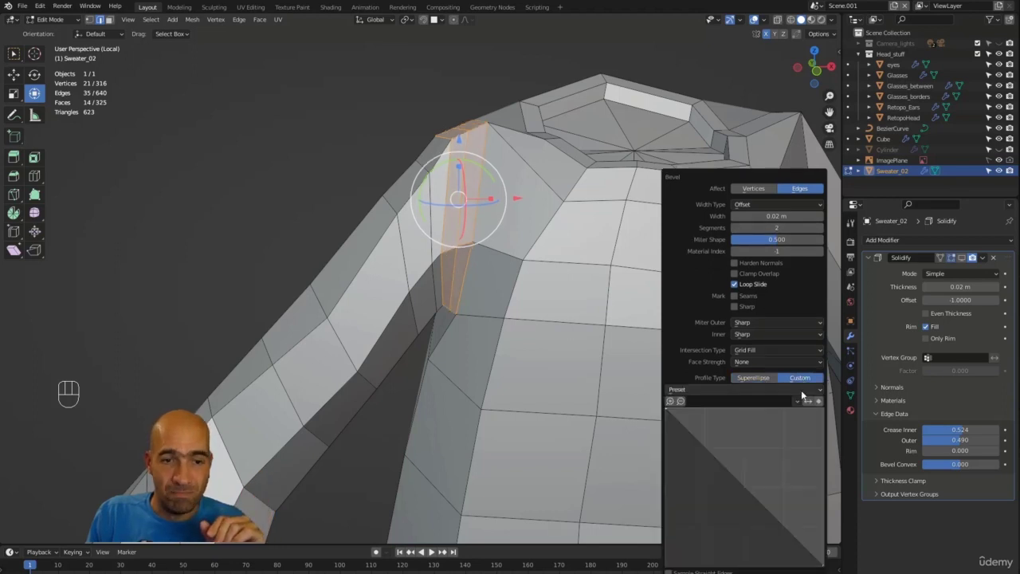
pyautogui.click(742, 391)
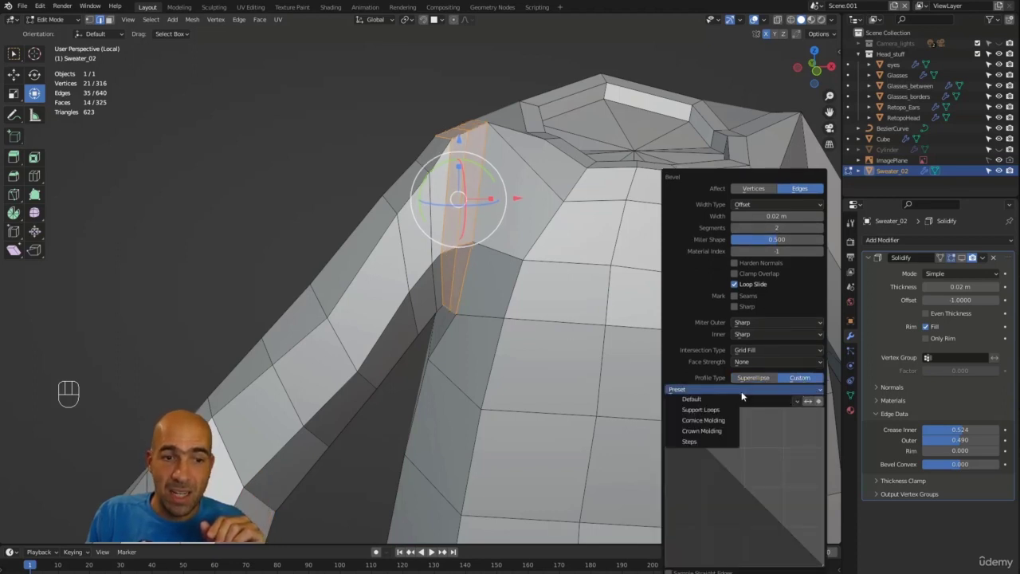
pyautogui.click(702, 410)
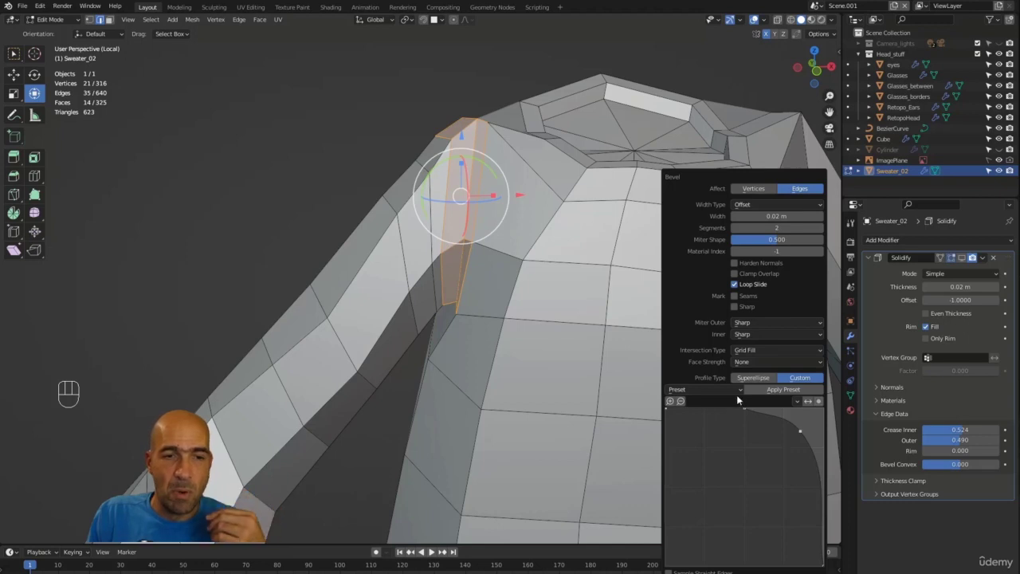
# Try the custom bevel profile at 30 segments with the Cornice Molding, Crown Molding and Support Loops presets
pyautogui.moveTo(766, 228); pyautogui.dragTo(801, 227)
pyautogui.click(710, 390)
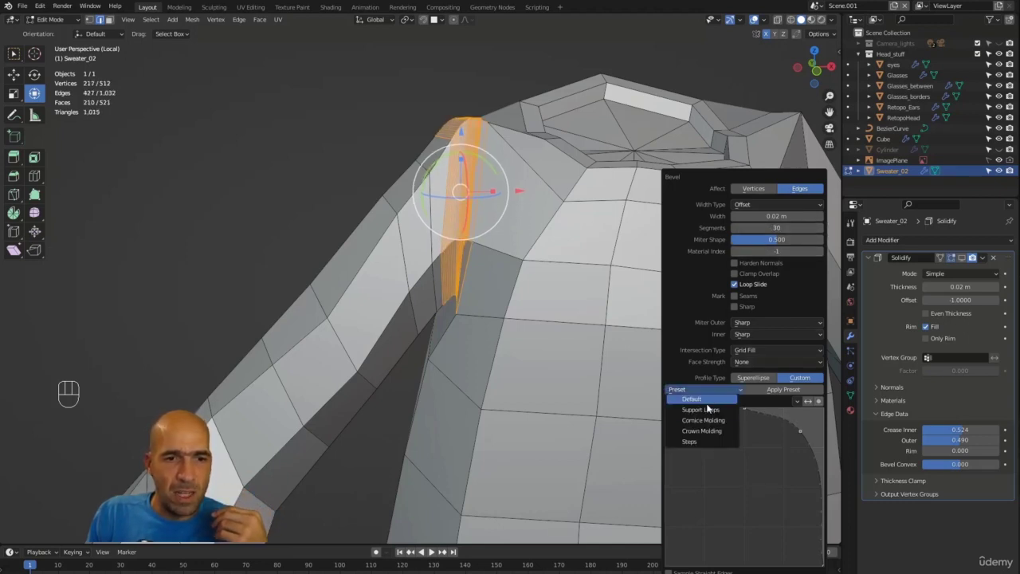
pyautogui.click(711, 420)
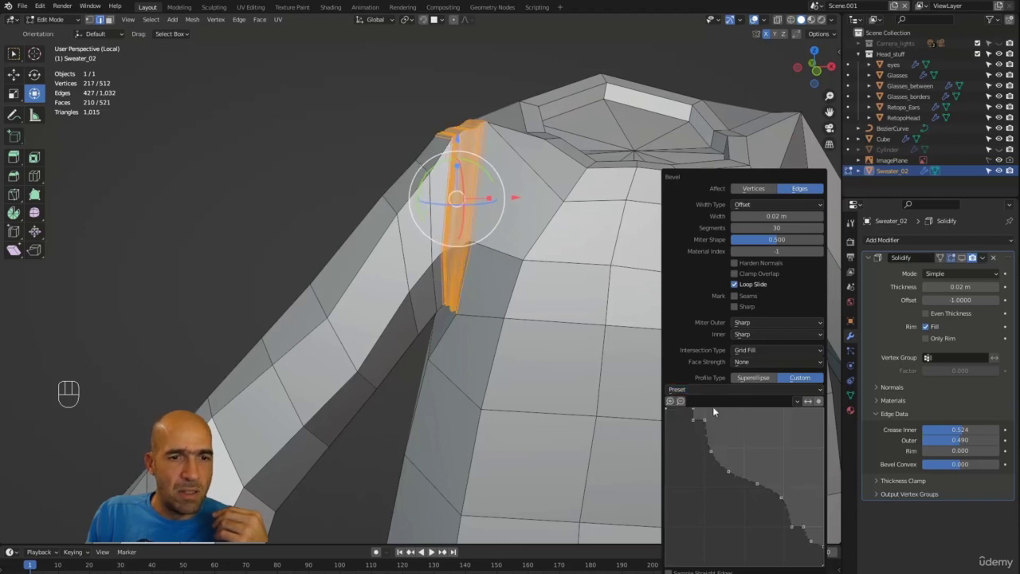
pyautogui.click(711, 389)
pyautogui.click(706, 431)
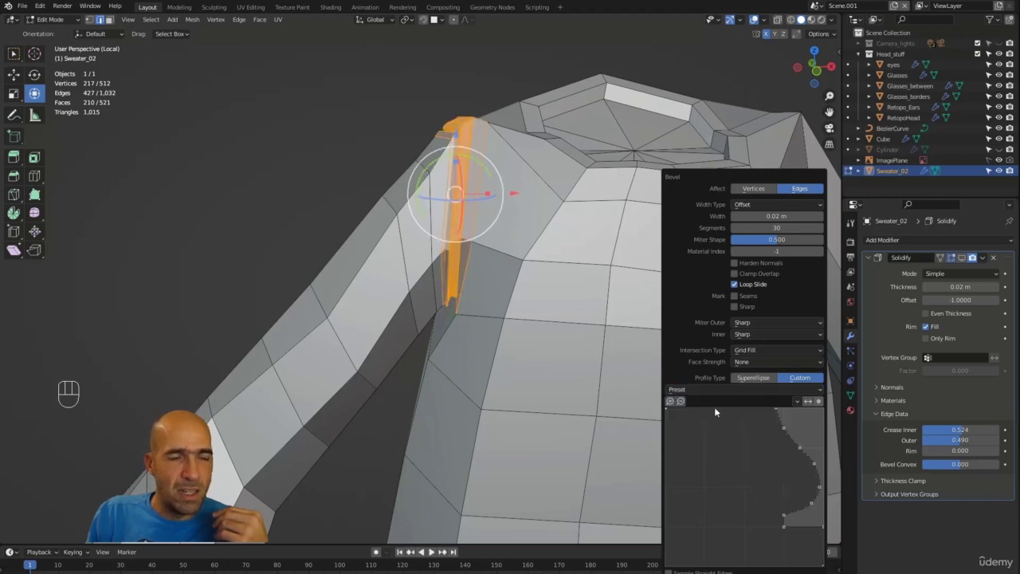
pyautogui.click(711, 390)
pyautogui.click(714, 412)
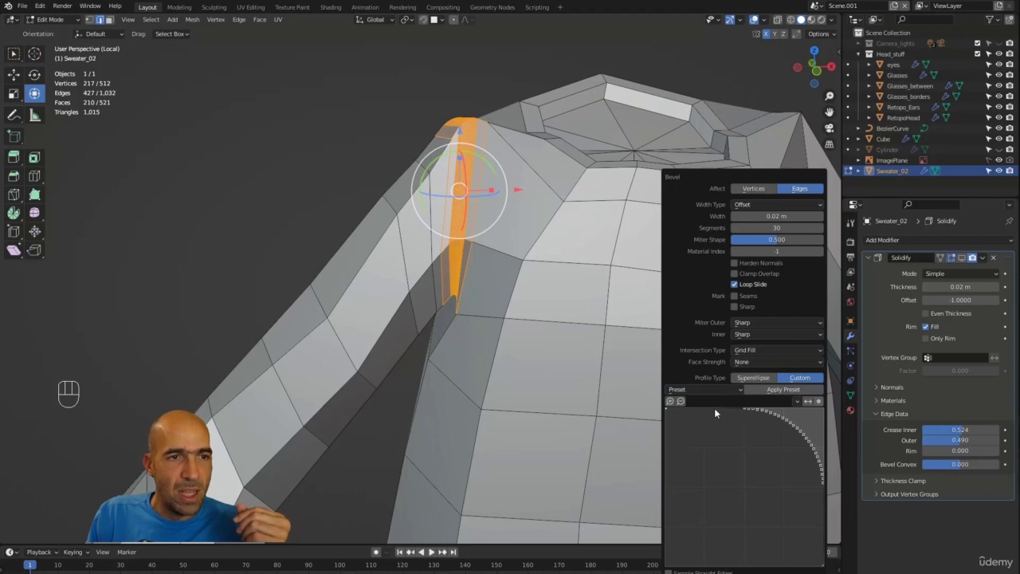
# Return the sleeve seam bevel to the Superellipse profile with 2 segments
pyautogui.click(753, 377)
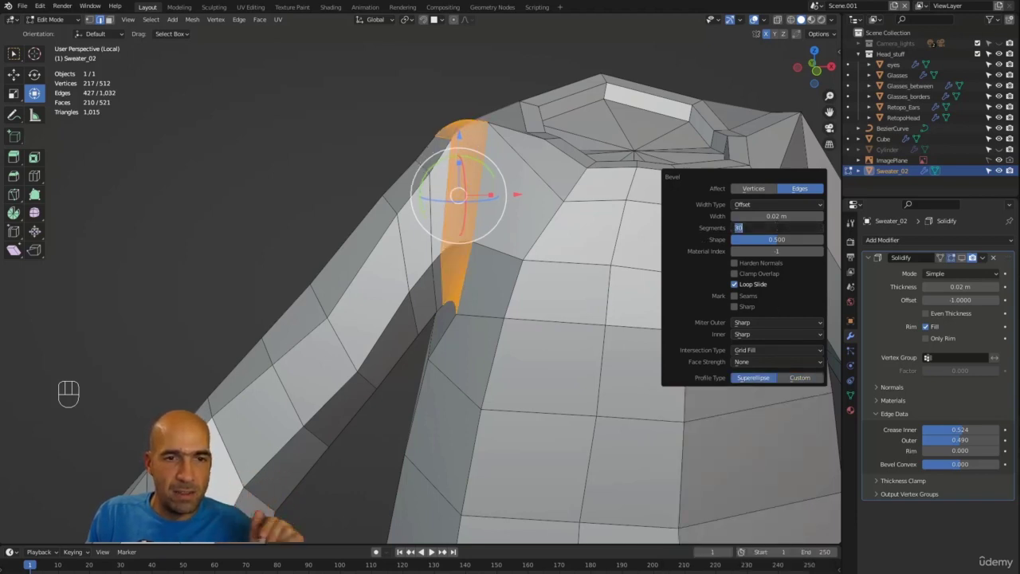
pyautogui.press('Return')
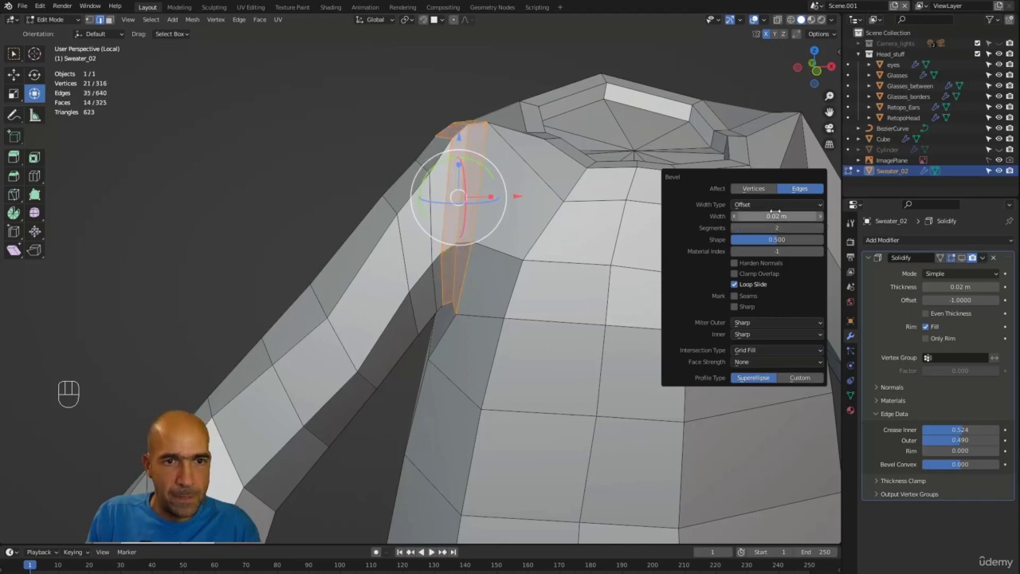
pyautogui.scroll(-3, 458, 195)
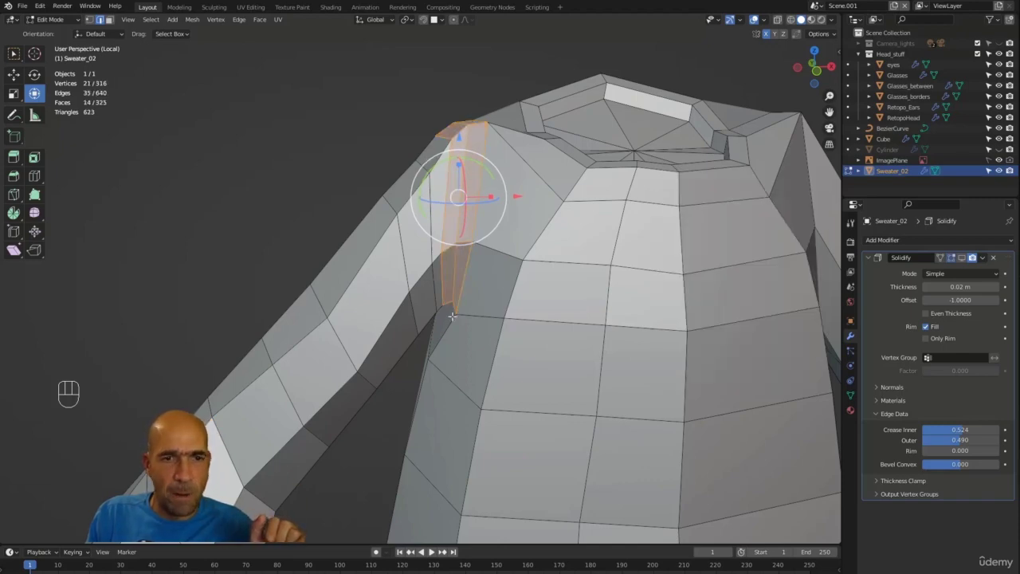
# Deselect the seam and cut one additional vertical edge loop along the sweater's body
pyautogui.click(314, 86)
pyautogui.keyDown('alt'); pyautogui.moveTo(314, 86); pyautogui.dragTo(404, 183); pyautogui.keyUp('alt')
pyautogui.keyDown('alt'); pyautogui.moveTo(404, 182); pyautogui.dragTo(519, 231, button='middle'); pyautogui.keyUp('alt')
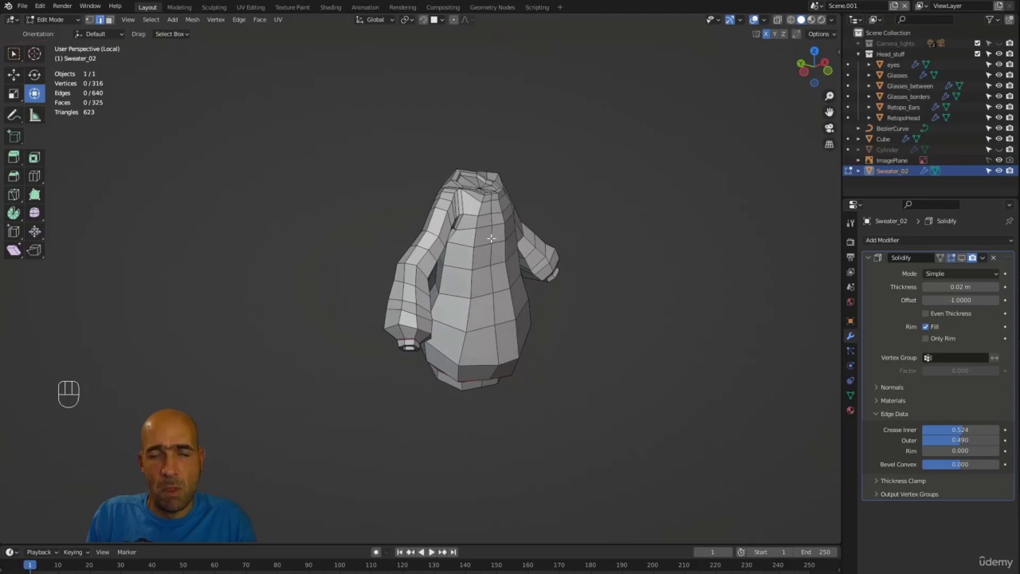
pyautogui.keyDown('alt'); pyautogui.moveTo(483, 287); pyautogui.dragTo(549, 363, button='middle'); pyautogui.keyUp('alt')
pyautogui.hotkey('ctrl', 'r')
pyautogui.click(481, 288)
pyautogui.click(630, 315)
pyautogui.keyDown('alt'); pyautogui.moveTo(549, 363); pyautogui.dragTo(531, 310); pyautogui.keyUp('alt')
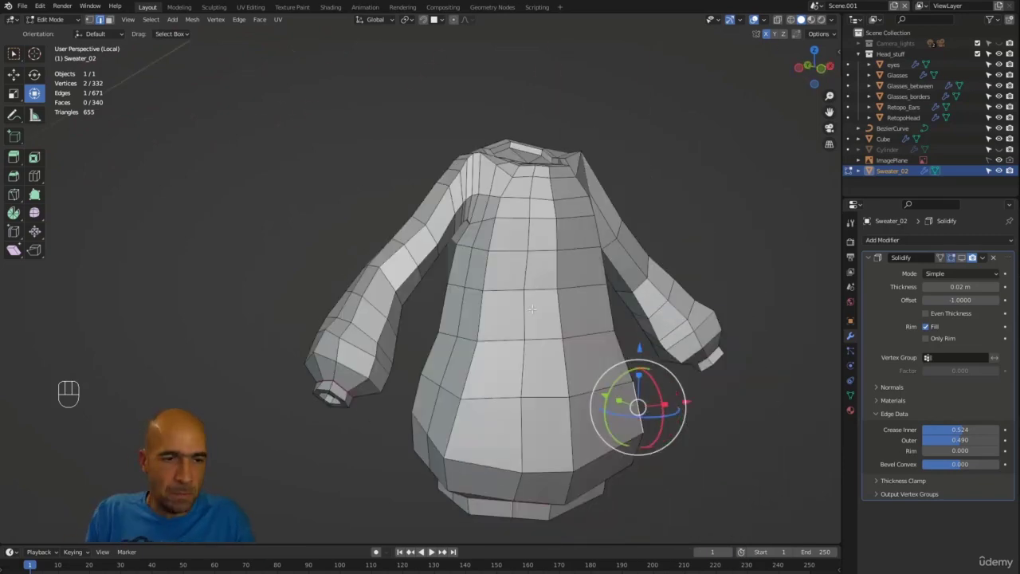
# Select the vertical edge loop down the middle of the sweater's front, edge-slide it toward the beveled sleeve, and nudge it
pyautogui.keyDown('alt'); pyautogui.moveTo(481, 367); pyautogui.dragTo(472, 363); pyautogui.keyUp('alt')
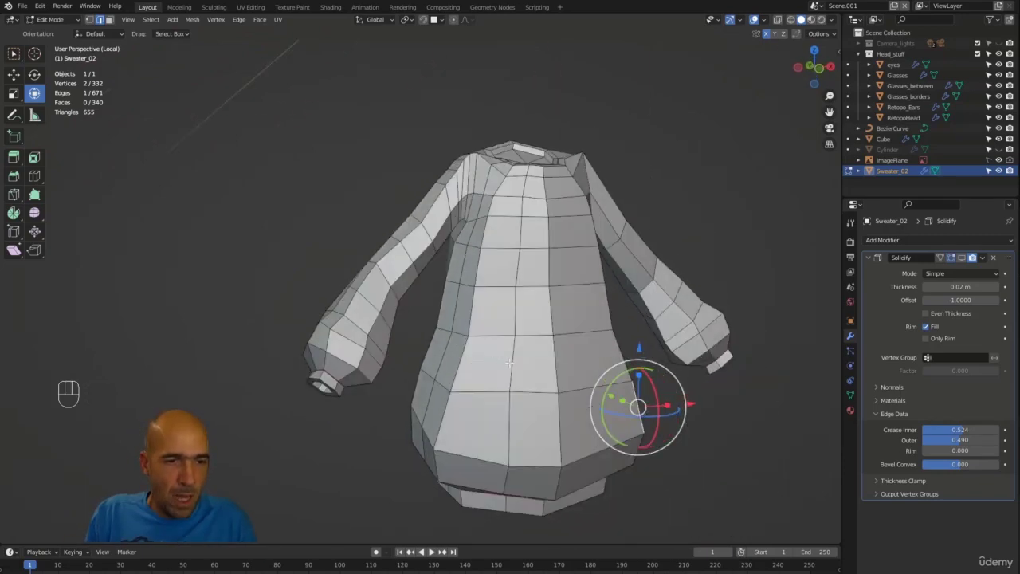
pyautogui.keyDown('alt'); pyautogui.click(509, 362); pyautogui.keyUp('alt')
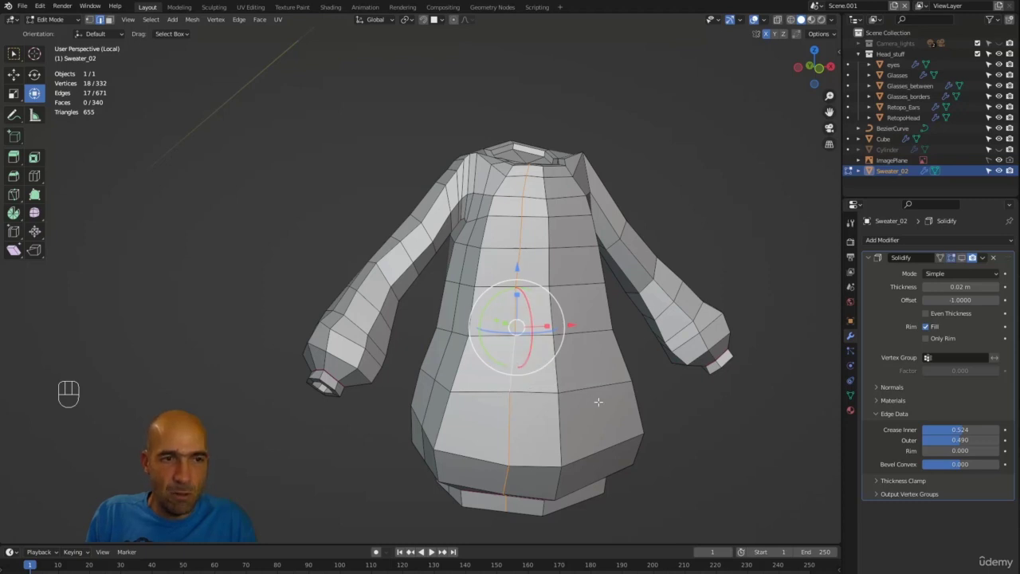
pyautogui.press('g')
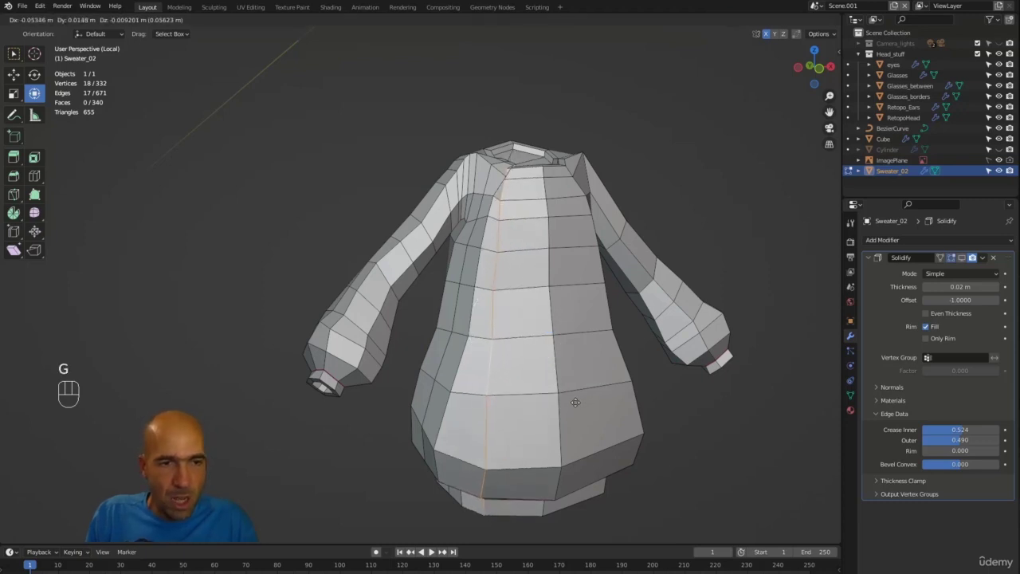
pyautogui.press('g')
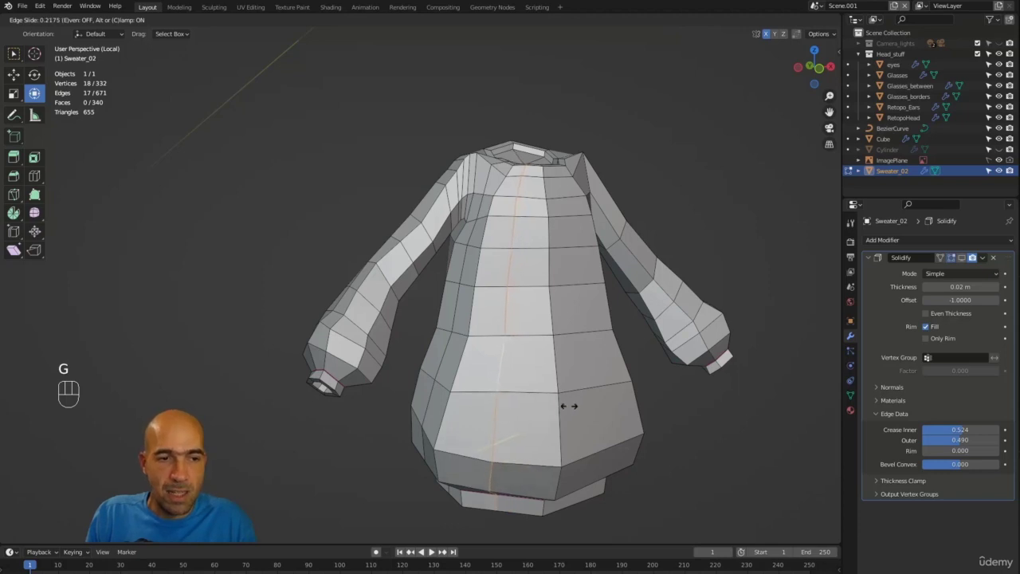
pyautogui.click(566, 401)
pyautogui.keyDown('alt'); pyautogui.moveTo(637, 412); pyautogui.dragTo(629, 438); pyautogui.keyUp('alt')
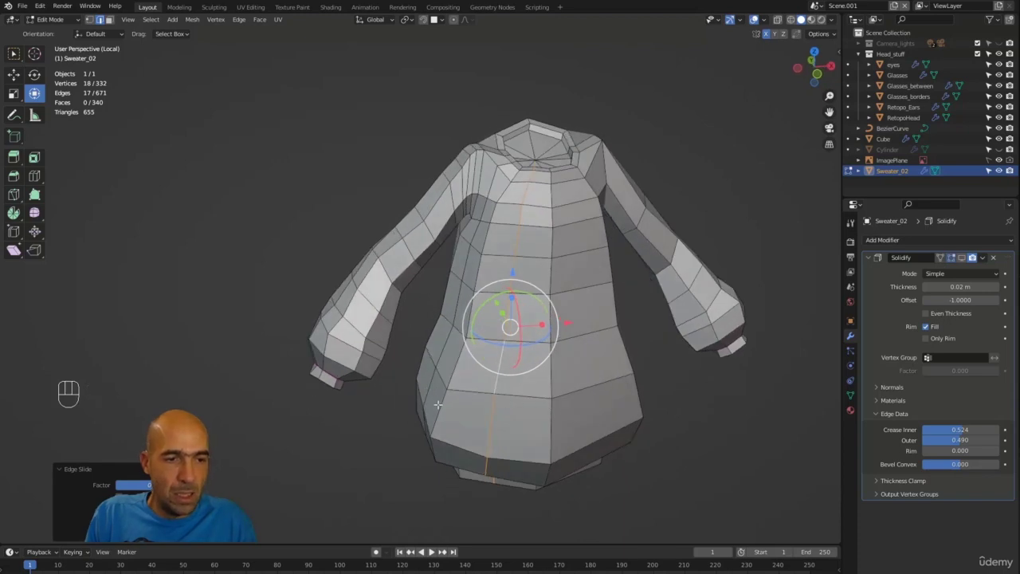
pyautogui.keyDown('alt'); pyautogui.moveTo(458, 410); pyautogui.dragTo(567, 438); pyautogui.keyUp('alt')
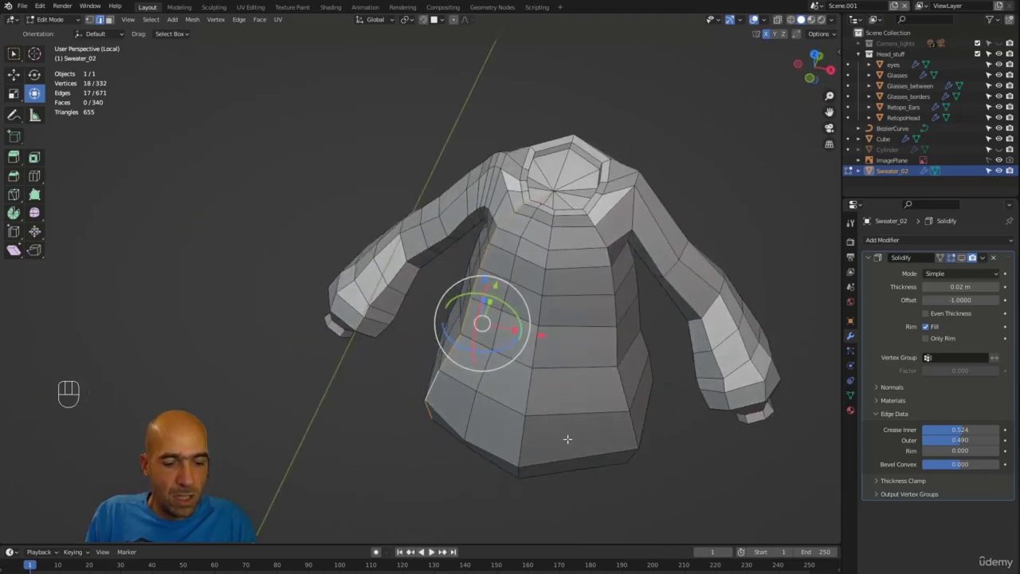
pyautogui.press('g')
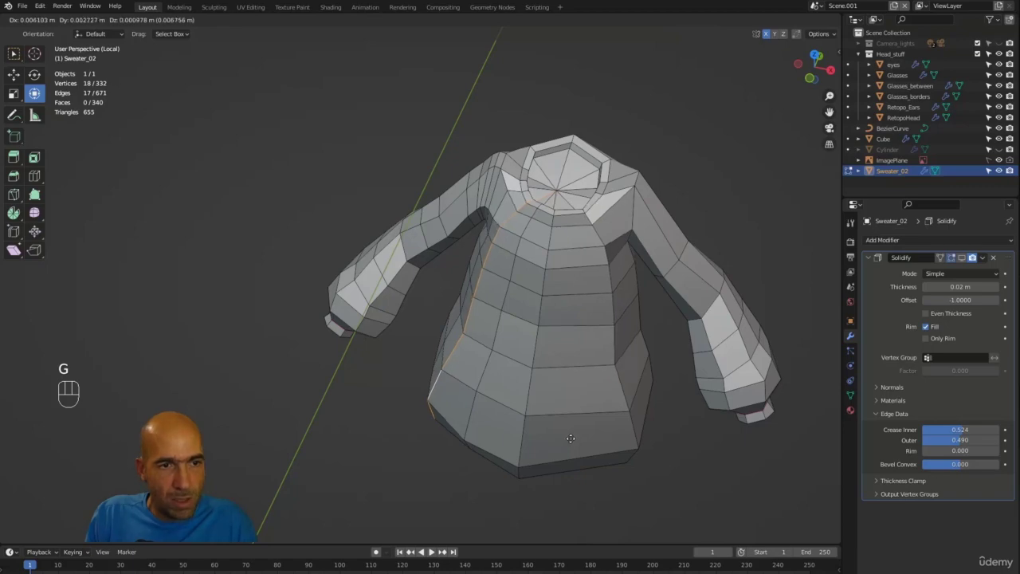
pyautogui.click(570, 438)
pyautogui.keyDown('alt'); pyautogui.moveTo(570, 438); pyautogui.dragTo(651, 406); pyautogui.keyUp('alt')
pyautogui.click(651, 405)
# Switch the sweater to Sculpt Mode and remove its Solidify modifier
pyautogui.press('Tab')
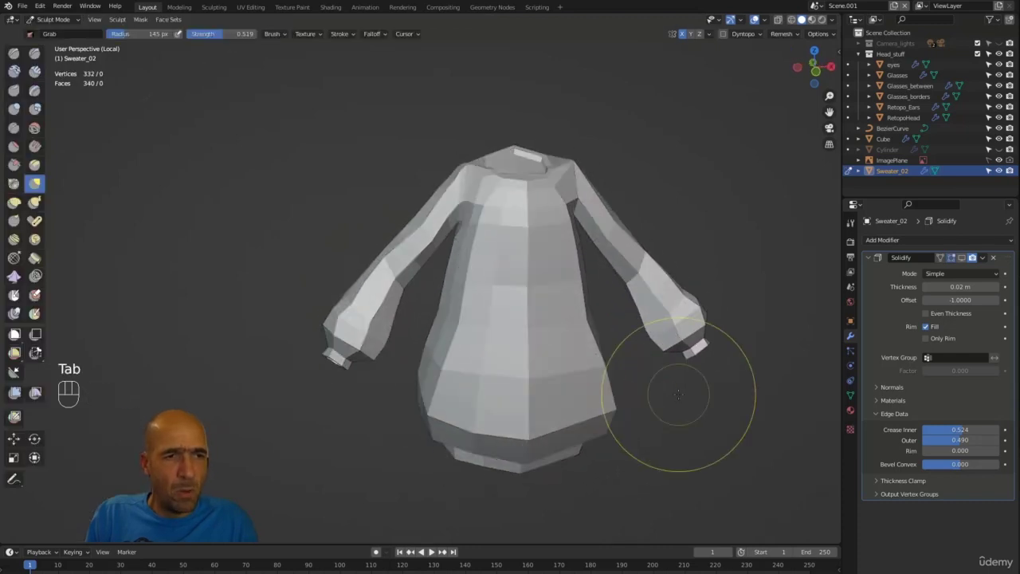
pyautogui.keyDown('alt'); pyautogui.moveTo(645, 443); pyautogui.dragTo(670, 435); pyautogui.keyUp('alt')
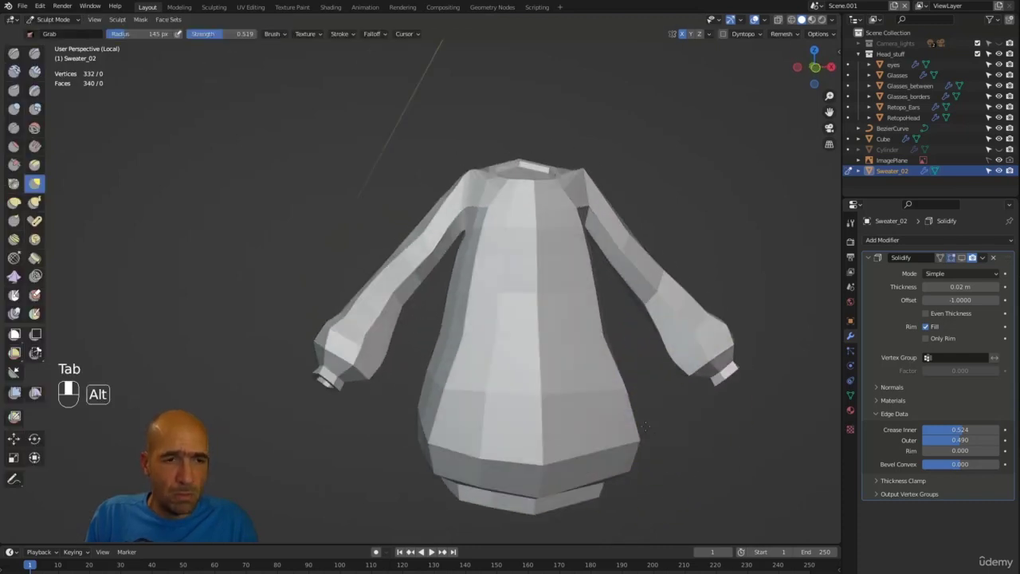
pyautogui.click(992, 258)
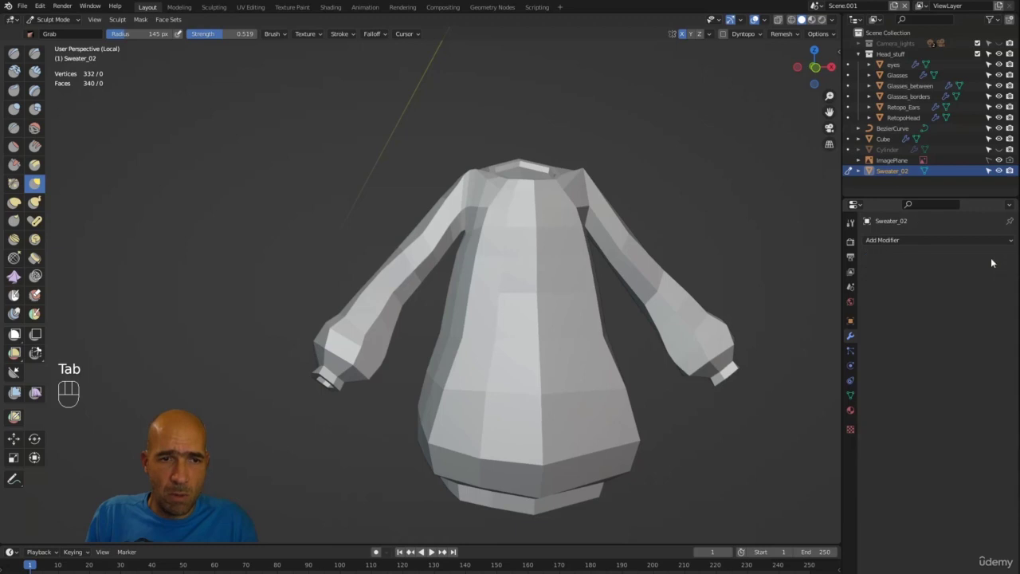
pyautogui.keyDown('alt'); pyautogui.moveTo(685, 375); pyautogui.dragTo(664, 364); pyautogui.keyUp('alt')
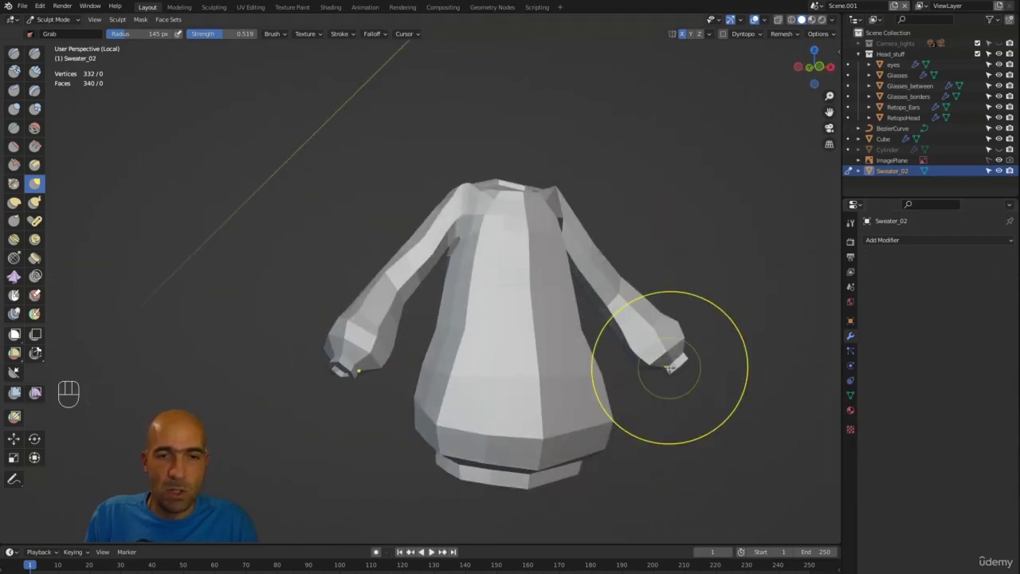
# Add a Multiresolution modifier to the sweater and subdivide it three times to sculpt level 3
pyautogui.click(913, 242)
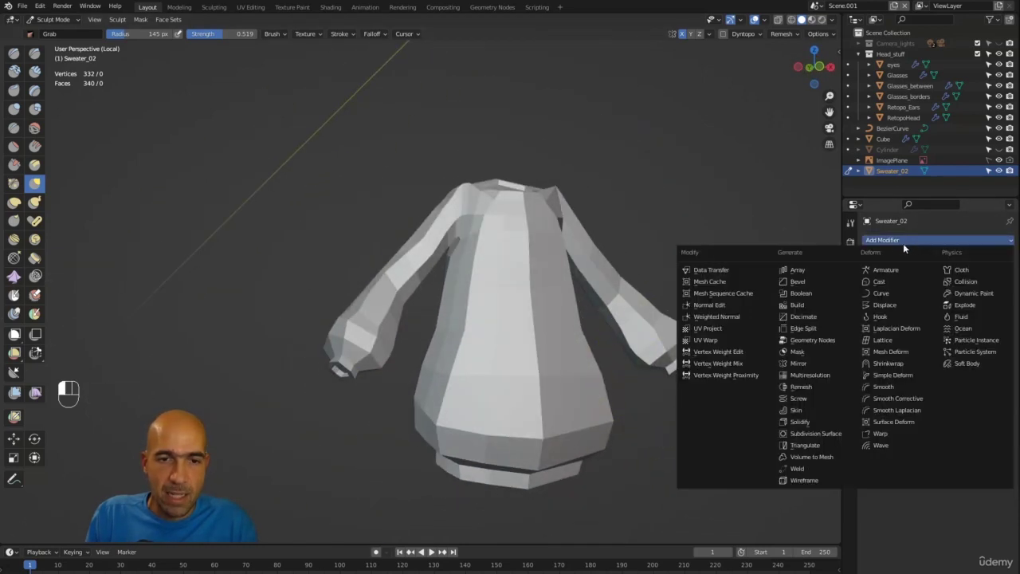
pyautogui.click(801, 375)
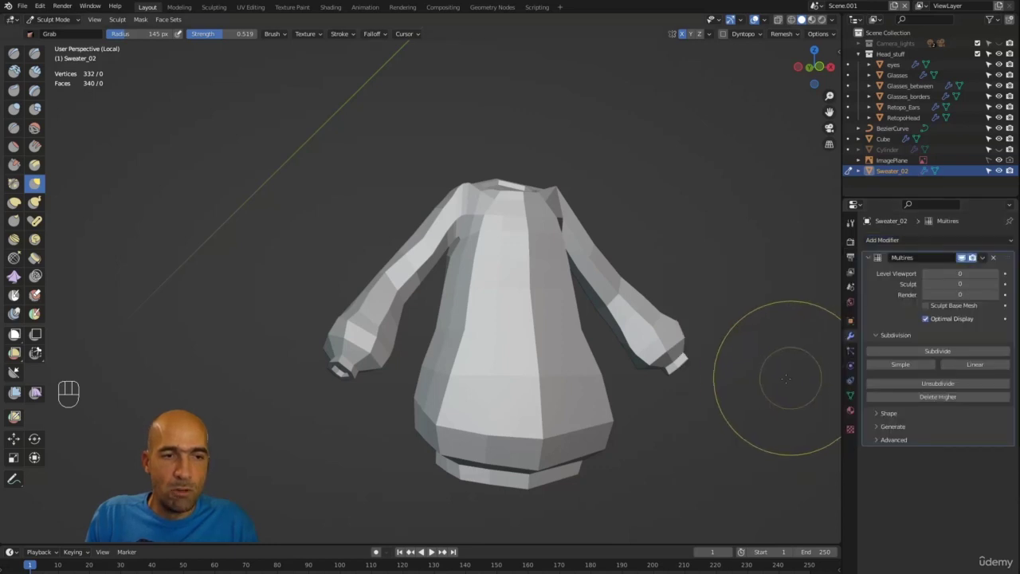
pyautogui.click(953, 351)
pyautogui.click(953, 351)
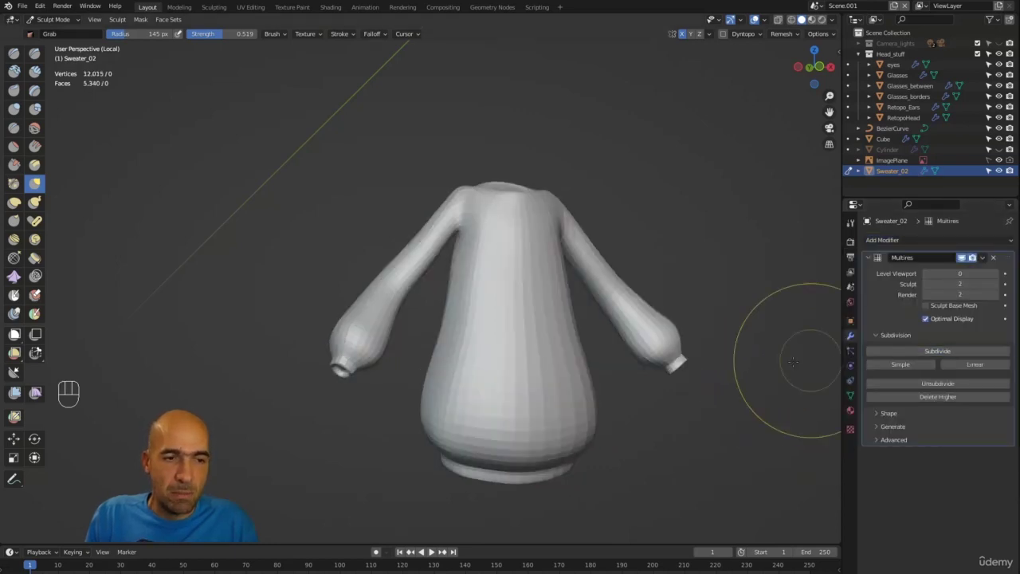
pyautogui.moveTo(792, 362)
pyautogui.keyDown('alt'); pyautogui.mouseDown()
pyautogui.moveTo(720, 330)
pyautogui.moveTo(682, 298)
pyautogui.moveTo(478, 289)
pyautogui.moveTo(494, 305)
pyautogui.moveTo(501, 294)
pyautogui.moveTo(421, 355)
pyautogui.moveTo(446, 319)
pyautogui.moveTo(454, 268)
pyautogui.moveTo(606, 295)
pyautogui.mouseUp(); pyautogui.keyUp('alt')
pyautogui.click(947, 351)
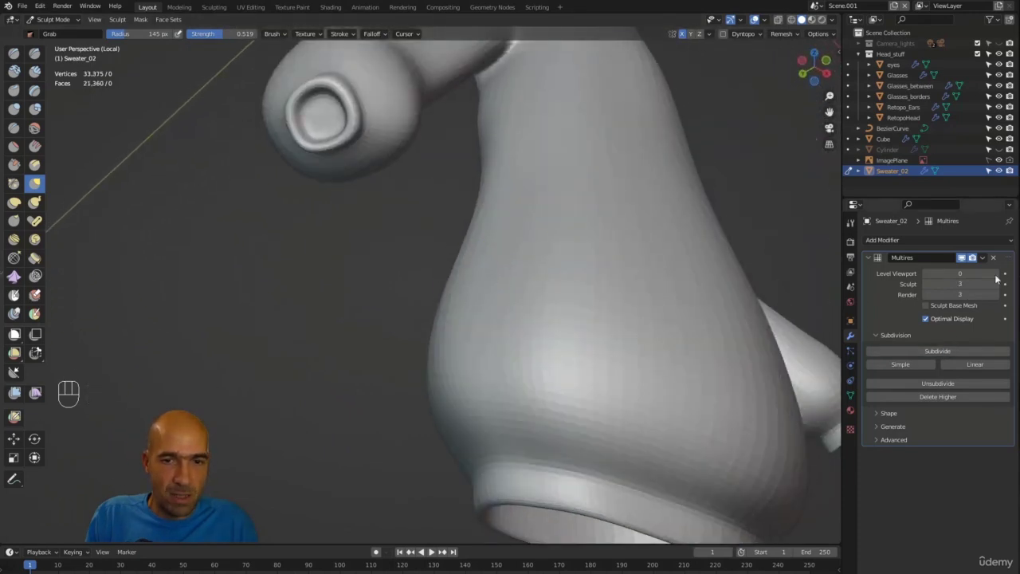
# Set the Multiresolution viewport level to 3 and subdivide once more to sculpt level 4, checking the hem and cuffs
pyautogui.moveTo(995, 274); pyautogui.dragTo(998, 274)
pyautogui.keyDown('alt'); pyautogui.moveTo(699, 296); pyautogui.dragTo(662, 301); pyautogui.keyUp('alt')
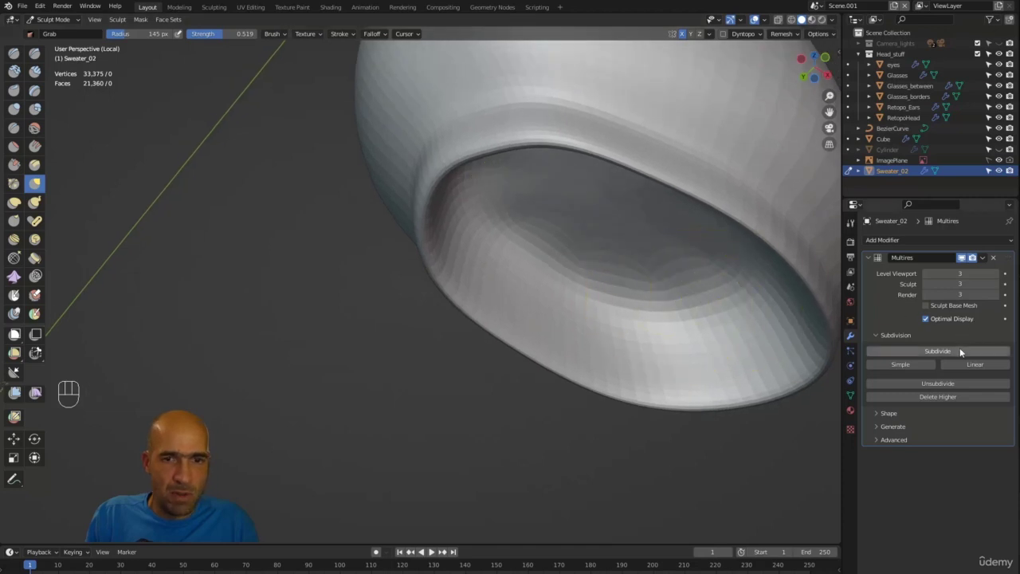
pyautogui.moveTo(626, 239)
pyautogui.keyDown('ctrl'); pyautogui.keyDown('alt'); pyautogui.mouseDown()
pyautogui.moveTo(615, 319)
pyautogui.moveTo(468, 324)
pyautogui.moveTo(581, 322)
pyautogui.mouseUp(); pyautogui.keyUp('alt'); pyautogui.keyUp('ctrl')
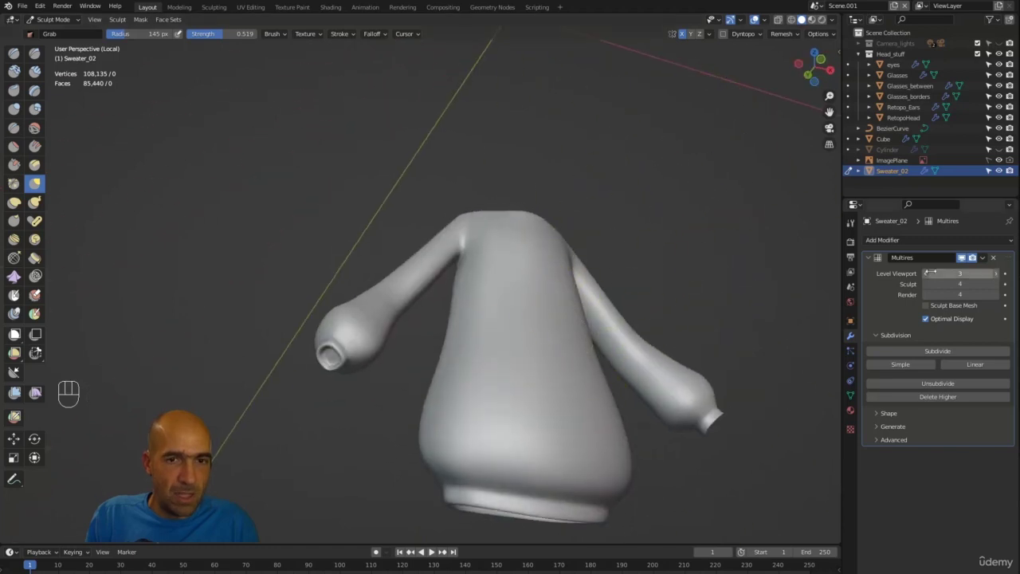
pyautogui.moveTo(640, 344)
pyautogui.keyDown('alt'); pyautogui.mouseDown()
pyautogui.moveTo(551, 289)
pyautogui.moveTo(535, 346)
pyautogui.mouseUp(); pyautogui.keyUp('alt')
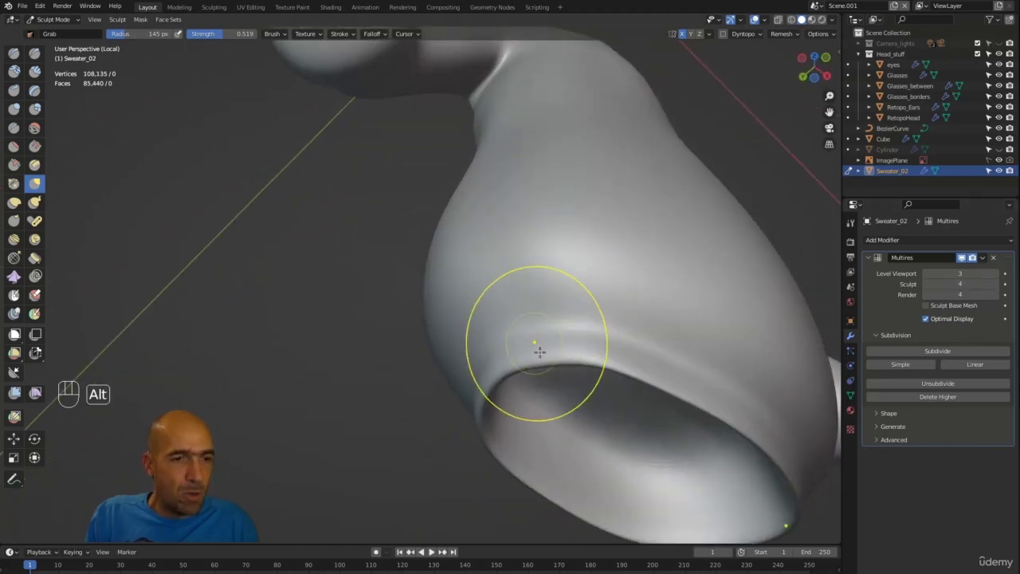
pyautogui.moveTo(522, 296)
pyautogui.keyDown('alt'); pyautogui.mouseDown()
pyautogui.moveTo(542, 300)
pyautogui.moveTo(515, 324)
pyautogui.moveTo(508, 311)
pyautogui.moveTo(491, 323)
pyautogui.moveTo(528, 300)
pyautogui.mouseUp(); pyautogui.keyUp('alt')
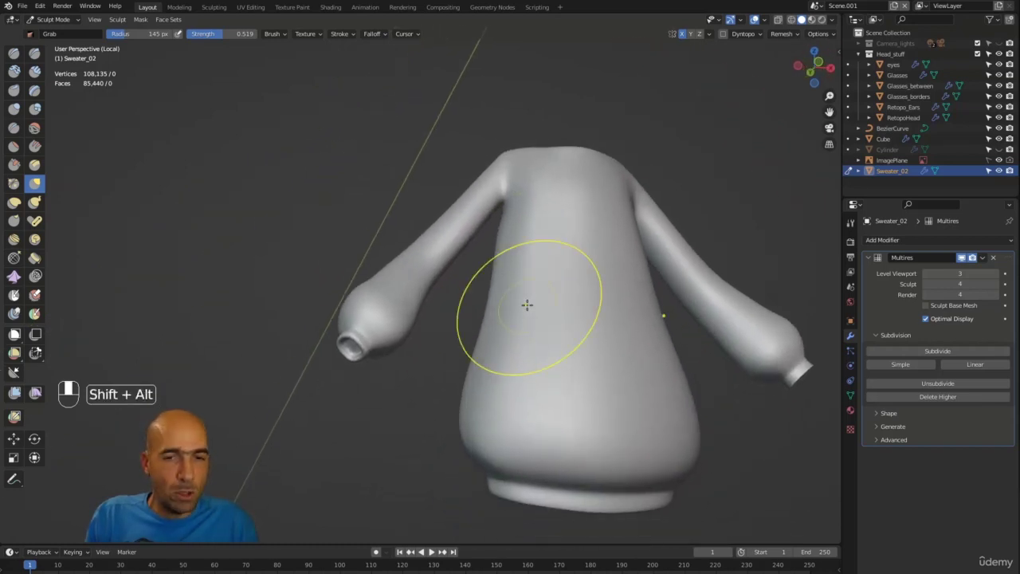
# Lower the sweater's Multires sculpt level to 0 and switch to Edit Mode on the base mesh
pyautogui.click(926, 284)
pyautogui.click(926, 284)
pyautogui.click(927, 285)
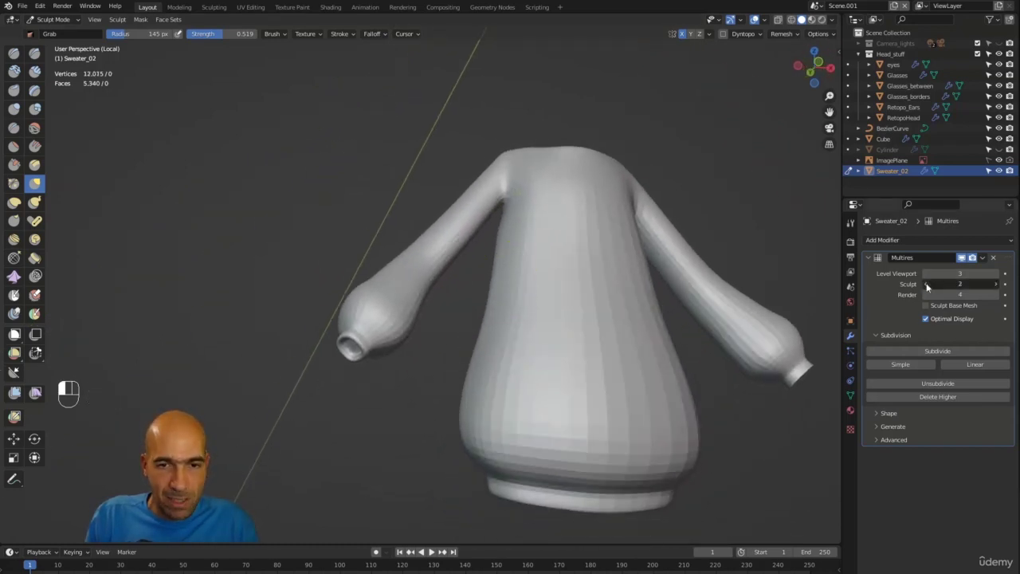
pyautogui.click(927, 284)
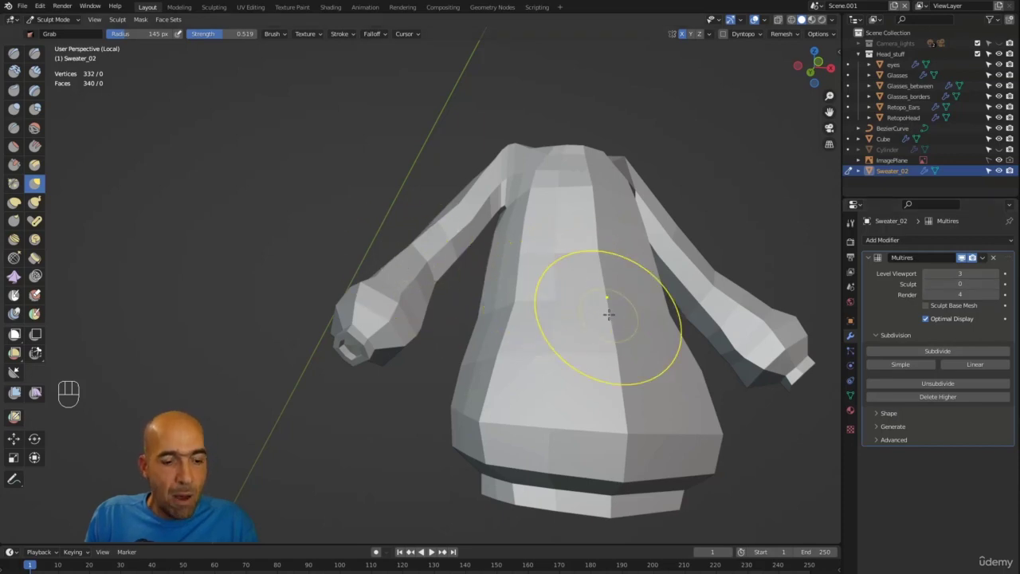
pyautogui.press('Tab')
pyautogui.keyDown('alt'); pyautogui.moveTo(540, 344); pyautogui.dragTo(383, 296); pyautogui.keyUp('alt')
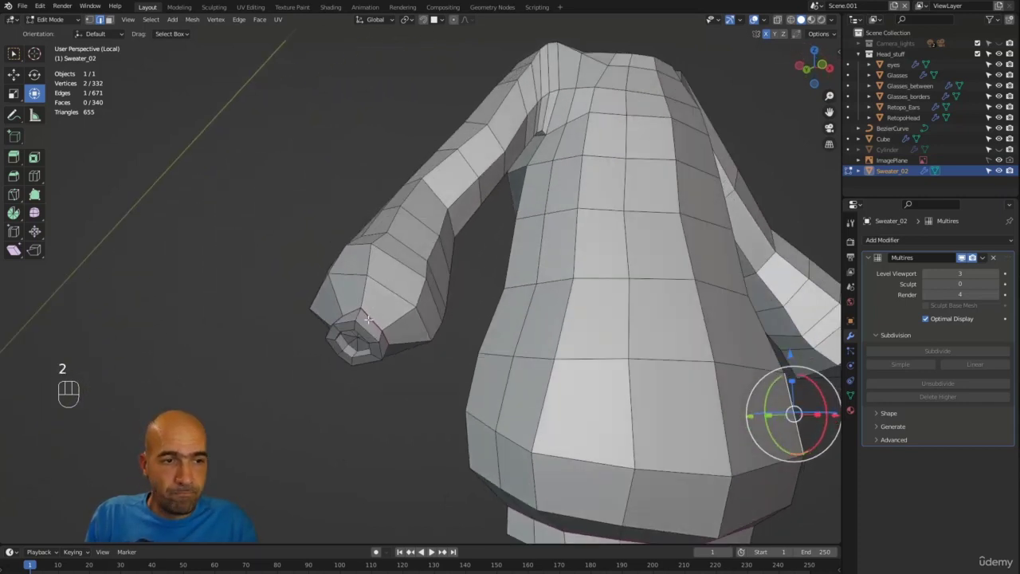
# Select the edge loops around the sleeve's cuff opening in edge select mode
pyautogui.keyDown('alt'); pyautogui.click(368, 319); pyautogui.keyUp('alt')
pyautogui.keyDown('ctrl'); pyautogui.keyDown('alt'); pyautogui.moveTo(371, 333); pyautogui.dragTo(345, 374); pyautogui.keyUp('alt'); pyautogui.keyUp('ctrl')
pyautogui.keyDown('alt'); pyautogui.keyDown('shift'); pyautogui.click(349, 346); pyautogui.keyUp('shift'); pyautogui.keyUp('alt')
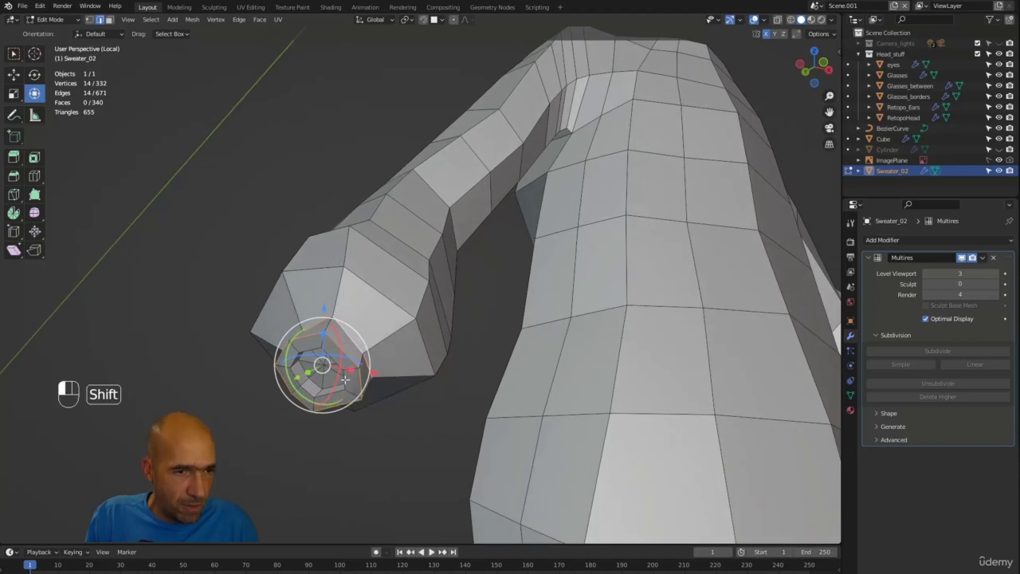
pyautogui.keyDown('alt'); pyautogui.keyDown('shift'); pyautogui.click(344, 380); pyautogui.keyUp('shift'); pyautogui.keyUp('alt')
pyautogui.keyDown('alt'); pyautogui.keyDown('shift'); pyautogui.click(317, 385); pyautogui.keyUp('shift'); pyautogui.keyUp('alt')
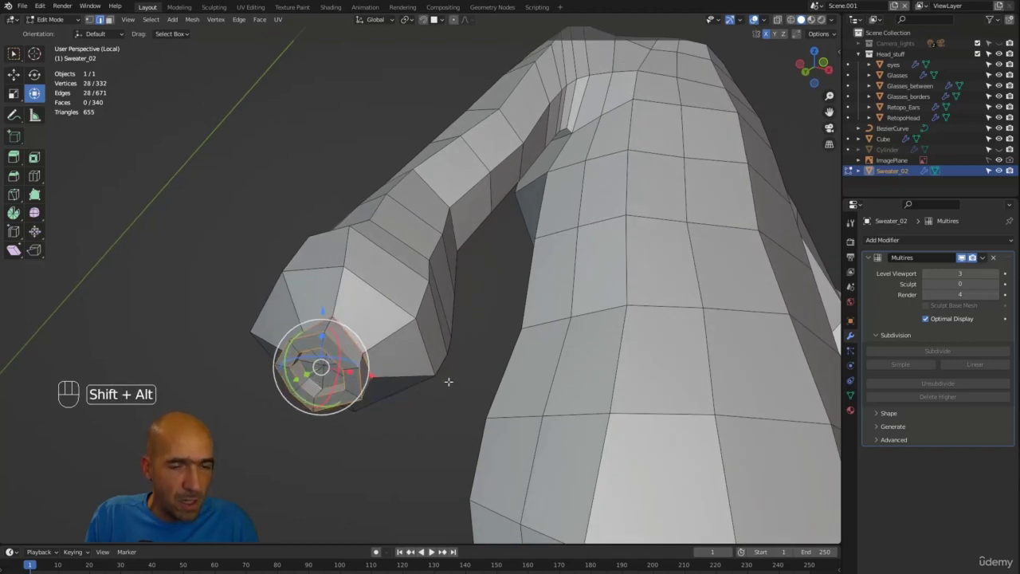
# Add the edge loops around the sweater's bottom hem band and neck opening to the selection
pyautogui.moveTo(449, 381); pyautogui.dragTo(415, 262, button='middle')
pyautogui.keyDown('alt'); pyautogui.keyDown('shift'); pyautogui.click(486, 293); pyautogui.keyUp('shift'); pyautogui.keyUp('alt')
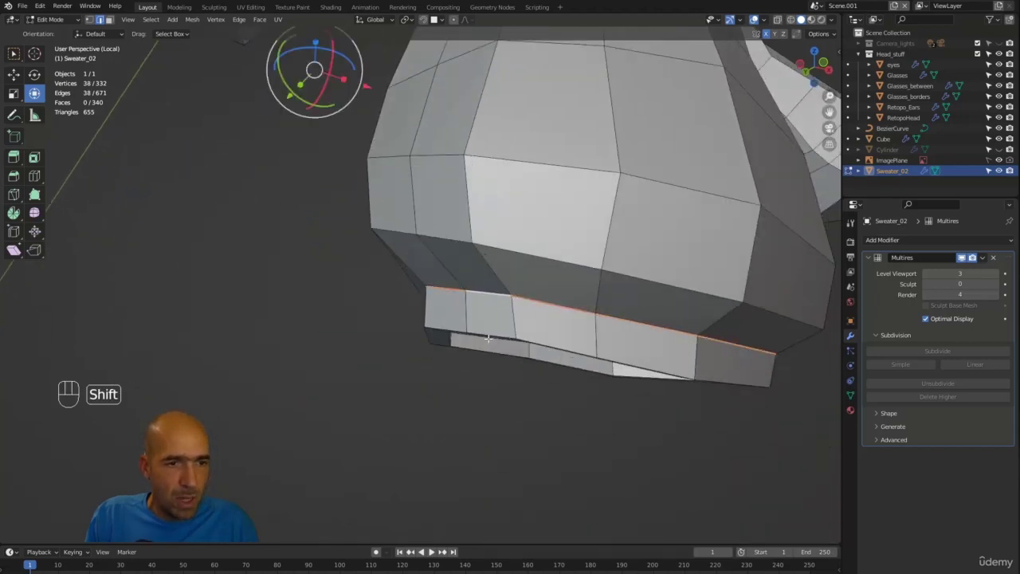
pyautogui.moveTo(489, 334); pyautogui.dragTo(467, 317, button='middle')
pyautogui.keyDown('alt'); pyautogui.keyDown('shift'); pyautogui.click(516, 327); pyautogui.keyUp('shift'); pyautogui.keyUp('alt')
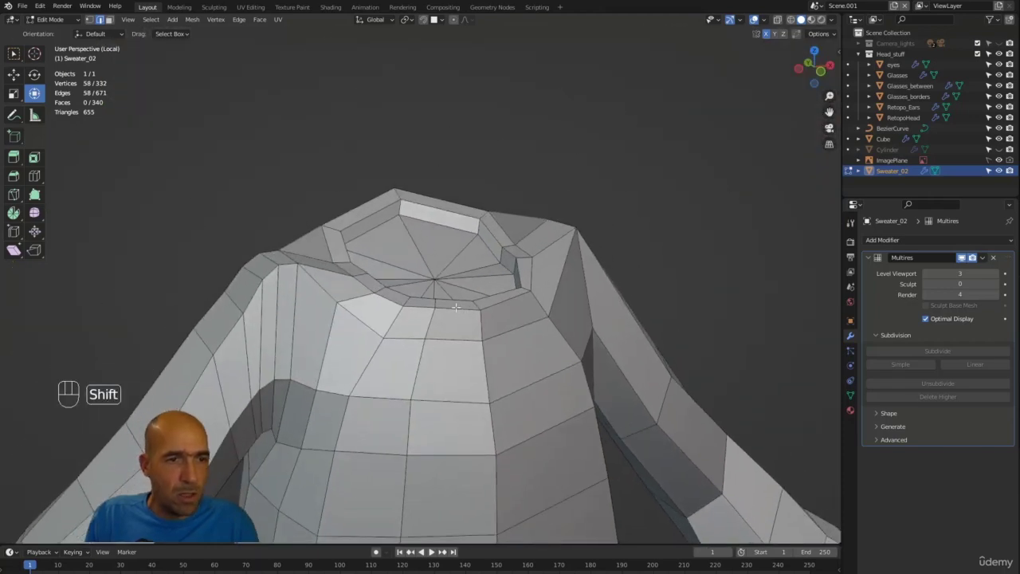
pyautogui.keyDown('alt'); pyautogui.keyDown('shift'); pyautogui.click(473, 294); pyautogui.keyUp('shift'); pyautogui.keyUp('alt')
# Add the shoulder seam loop of the beveled sleeve to the selection and increase the edge crease on all selected loops
pyautogui.keyDown('shift'); pyautogui.moveTo(657, 295); pyautogui.dragTo(580, 165, button='middle'); pyautogui.keyUp('shift')
pyautogui.scroll(-4, 503, 149)
pyautogui.keyDown('alt'); pyautogui.keyDown('shift'); pyautogui.moveTo(376, 175); pyautogui.dragTo(448, 189, button='middle'); pyautogui.keyUp('shift'); pyautogui.keyUp('alt')
pyautogui.keyDown('alt'); pyautogui.moveTo(448, 189); pyautogui.dragTo(468, 167, button='middle'); pyautogui.keyUp('alt')
pyautogui.keyDown('shift'); pyautogui.doubleClick(356, 160); pyautogui.keyUp('shift')
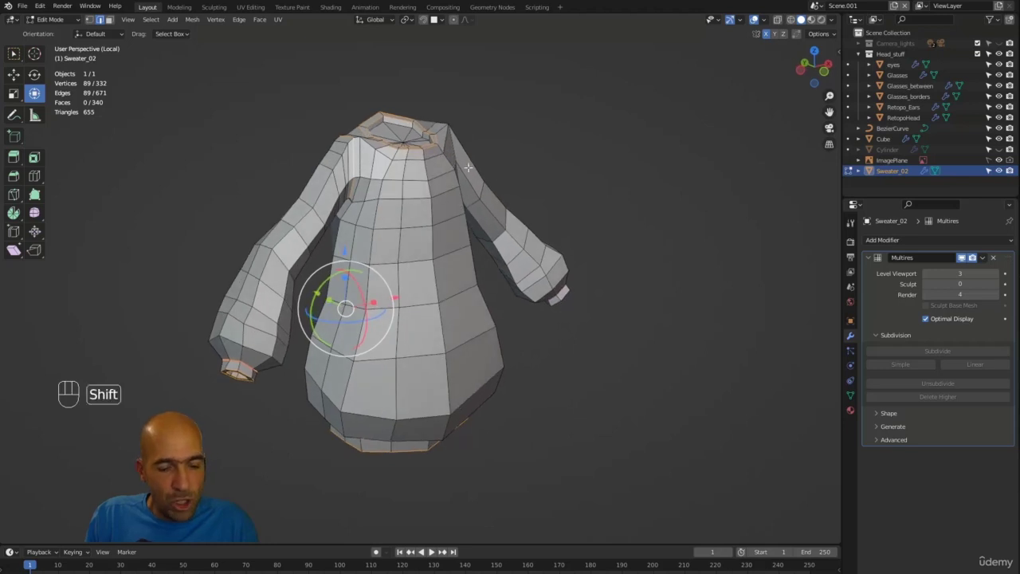
pyautogui.hotkey('shift', 'e')
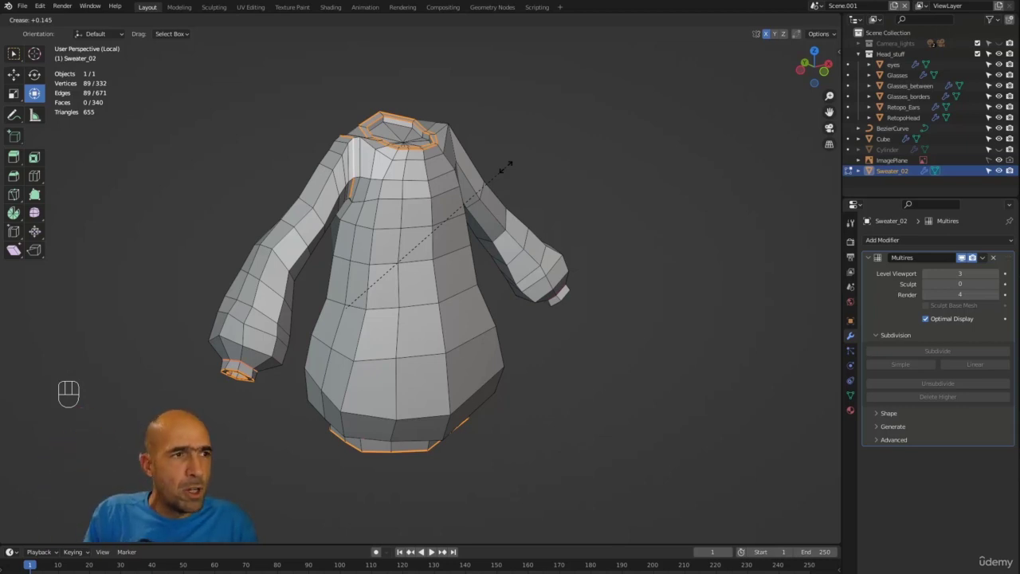
pyautogui.click(563, 162)
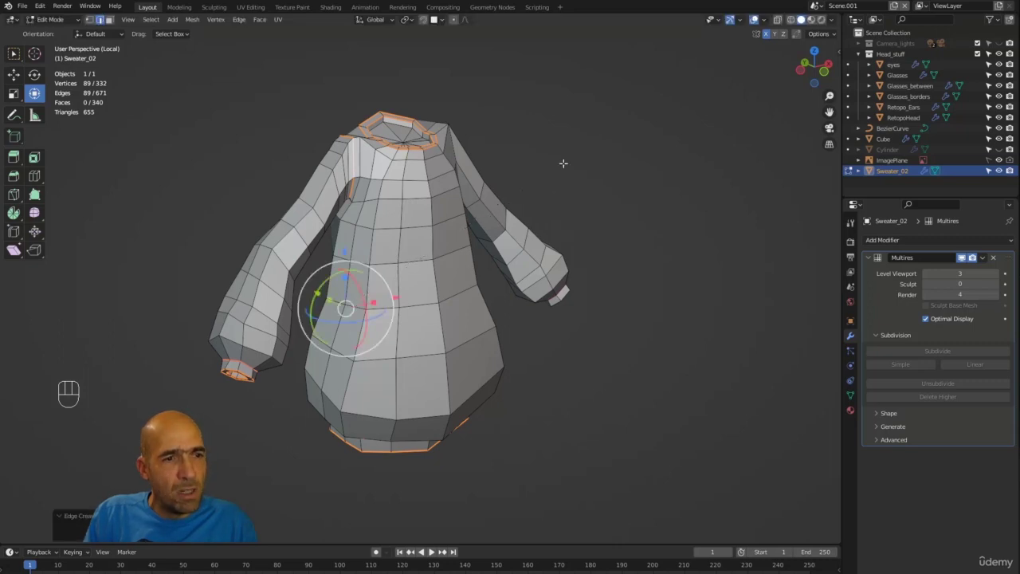
# Return to Sculpt Mode and symmetrize the sweater base mesh in the -X to +X direction
pyautogui.moveTo(567, 178)
pyautogui.keyDown('alt'); pyautogui.mouseDown()
pyautogui.moveTo(579, 177)
pyautogui.moveTo(555, 174)
pyautogui.mouseUp(); pyautogui.keyUp('alt')
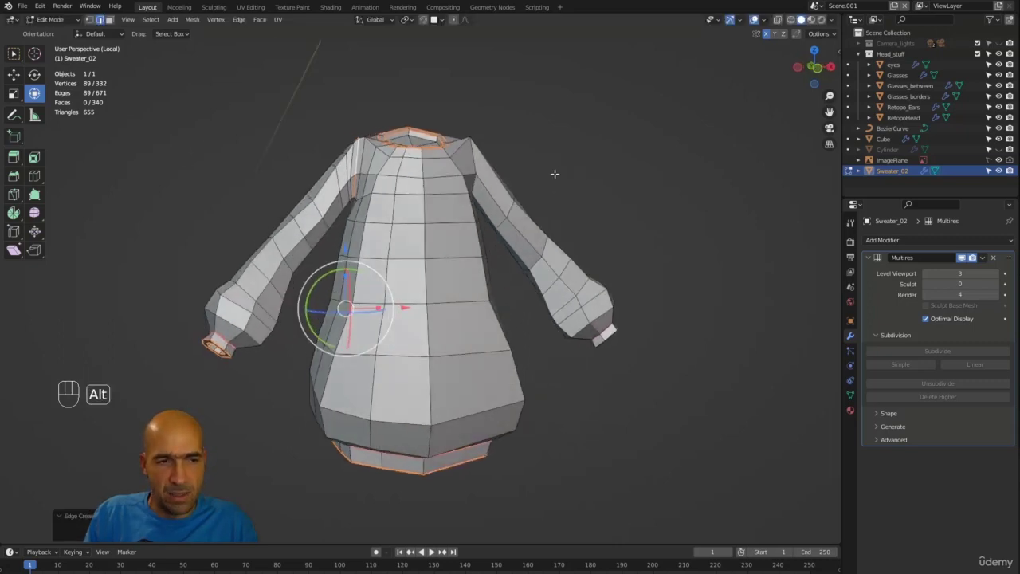
pyautogui.press('Tab')
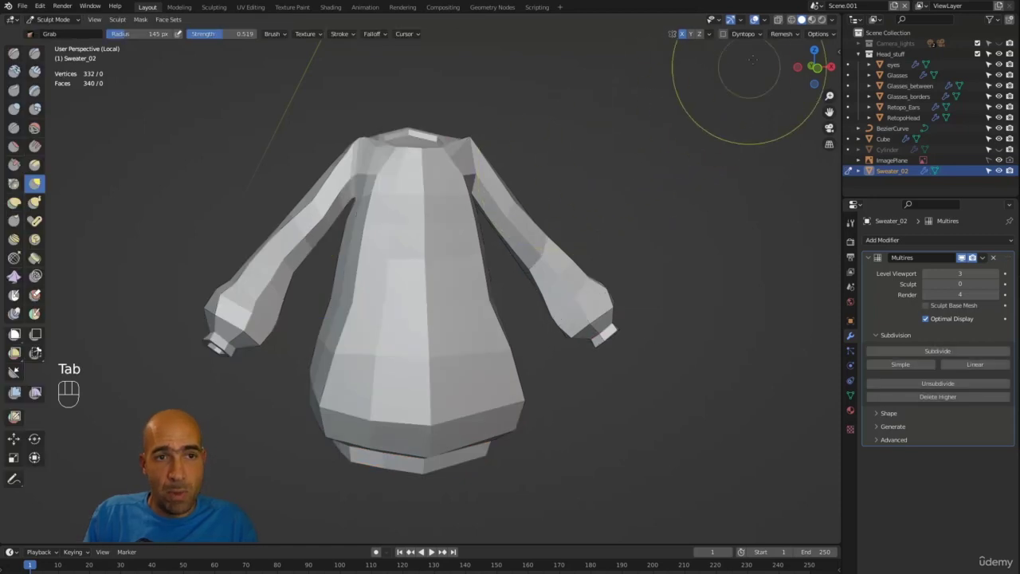
pyautogui.click(710, 34)
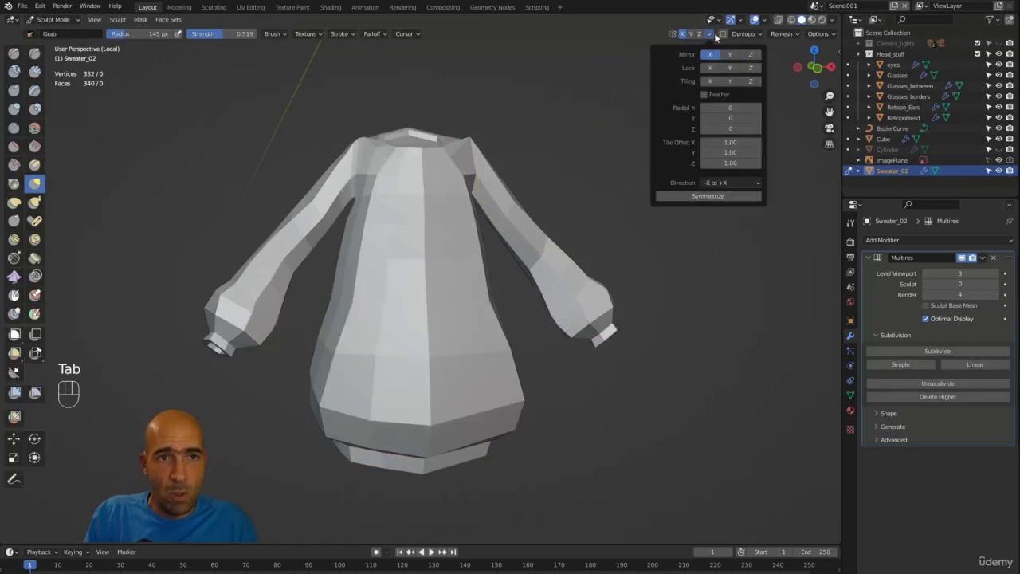
pyautogui.click(706, 196)
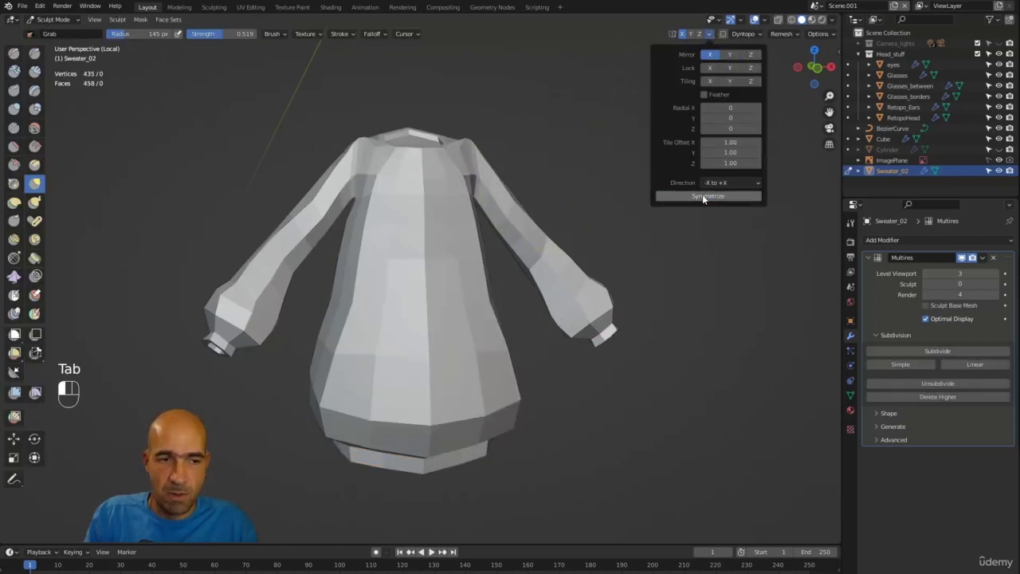
pyautogui.moveTo(686, 287)
pyautogui.keyDown('alt'); pyautogui.mouseDown(button='middle')
pyautogui.moveTo(609, 344)
pyautogui.moveTo(526, 315)
pyautogui.moveTo(717, 230)
pyautogui.moveTo(785, 252)
pyautogui.mouseUp(button='middle'); pyautogui.keyUp('alt')
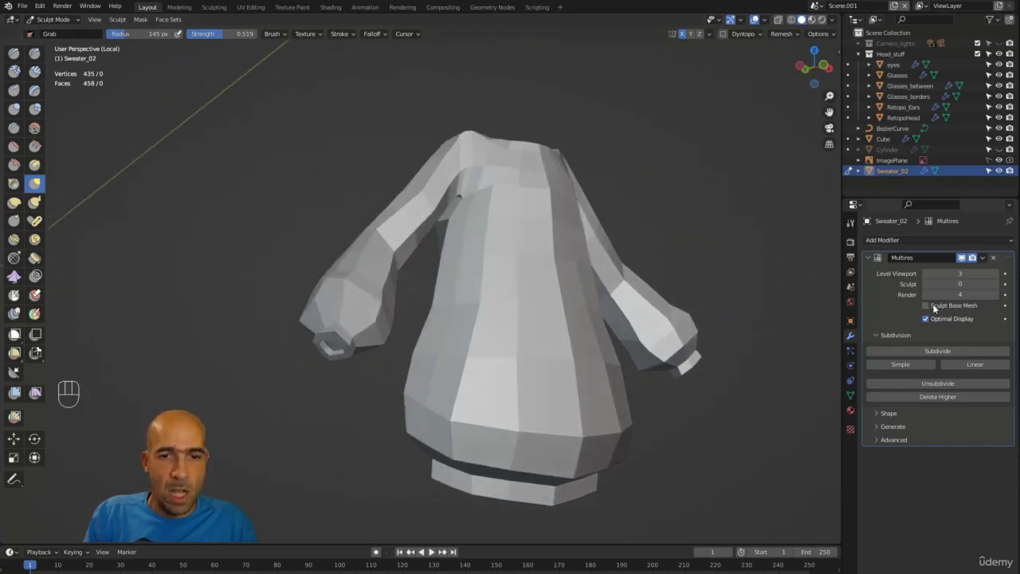
# Raise the Multires sculpt and viewport levels to 4 and inspect the underside of the hem
pyautogui.click(999, 285)
pyautogui.click(999, 284)
pyautogui.click(999, 284)
pyautogui.click(999, 284)
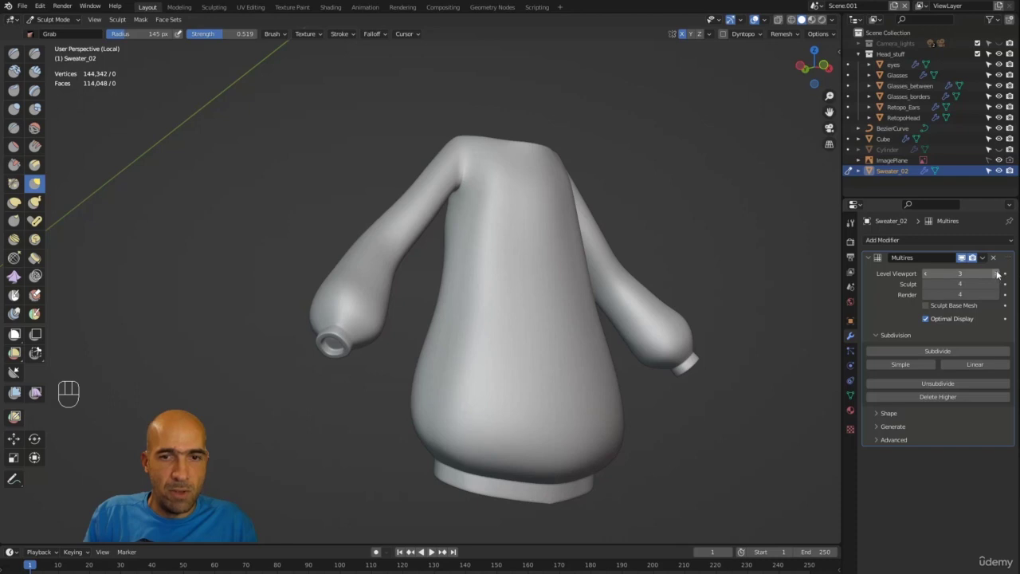
pyautogui.click(998, 274)
pyautogui.keyDown('alt'); pyautogui.moveTo(820, 323); pyautogui.dragTo(682, 288, button='middle'); pyautogui.keyUp('alt')
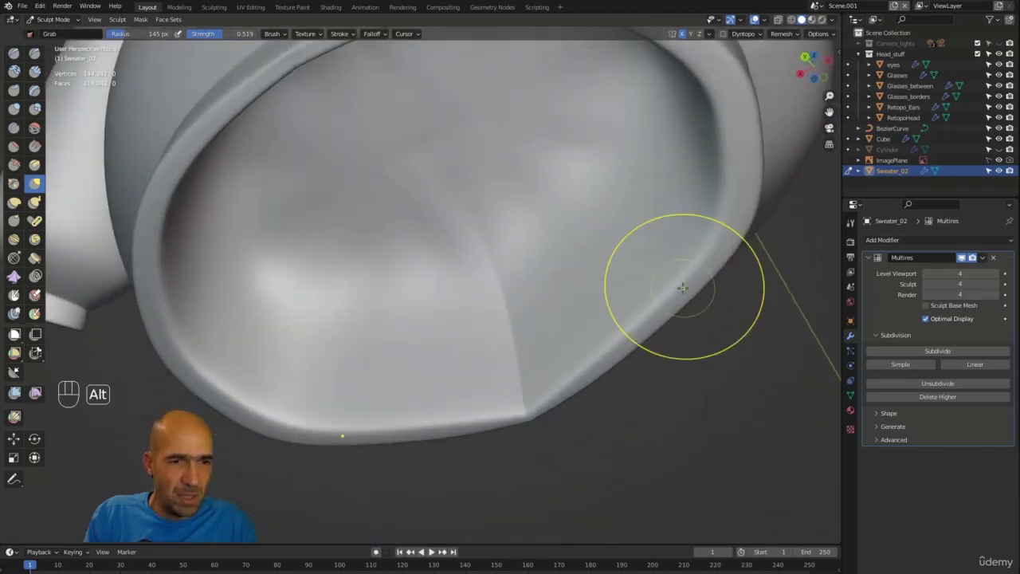
# Set the sculpt level to 0 and enable the sweater's wireframe display to expose the hem's center edges
pyautogui.moveTo(925, 284); pyautogui.dragTo(868, 285)
pyautogui.moveTo(526, 300)
pyautogui.keyDown('alt'); pyautogui.mouseDown(button='middle')
pyautogui.moveTo(576, 295)
pyautogui.moveTo(560, 312)
pyautogui.mouseUp(button='middle'); pyautogui.keyUp('alt')
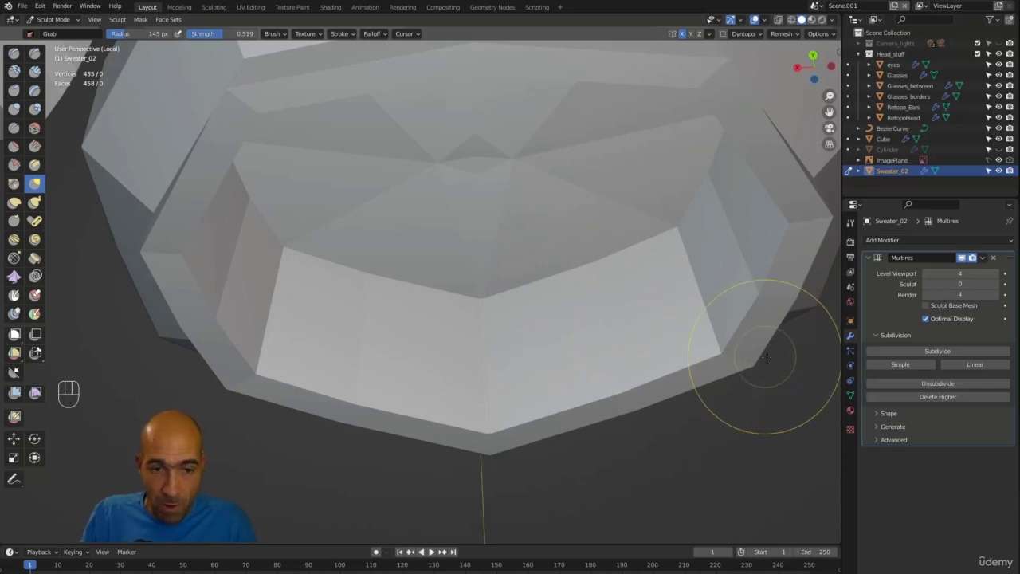
pyautogui.click(850, 320)
pyautogui.click(925, 518)
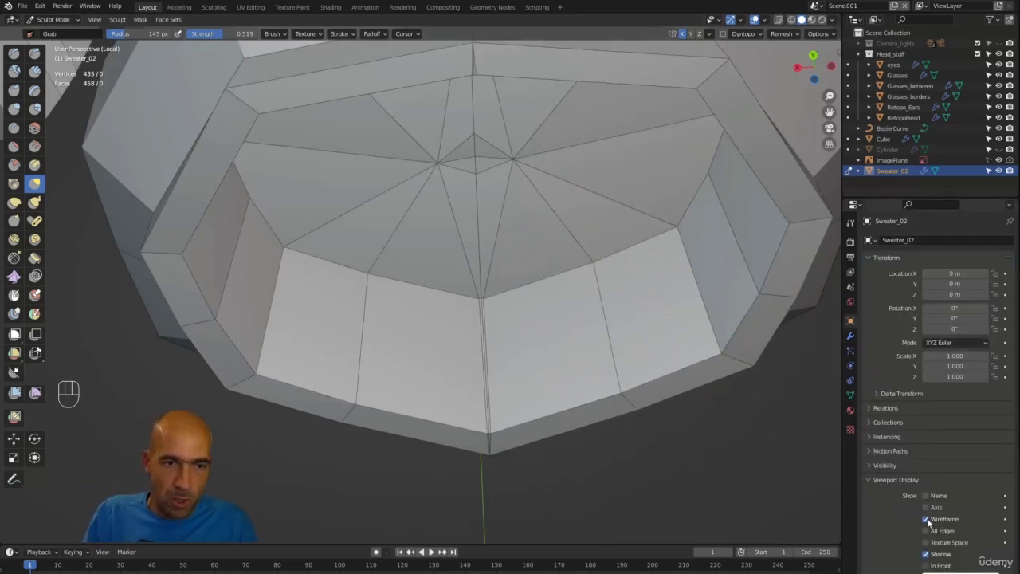
pyautogui.keyDown('ctrl'); pyautogui.keyDown('alt'); pyautogui.moveTo(603, 407); pyautogui.dragTo(547, 398, button='middle'); pyautogui.keyUp('alt'); pyautogui.keyUp('ctrl')
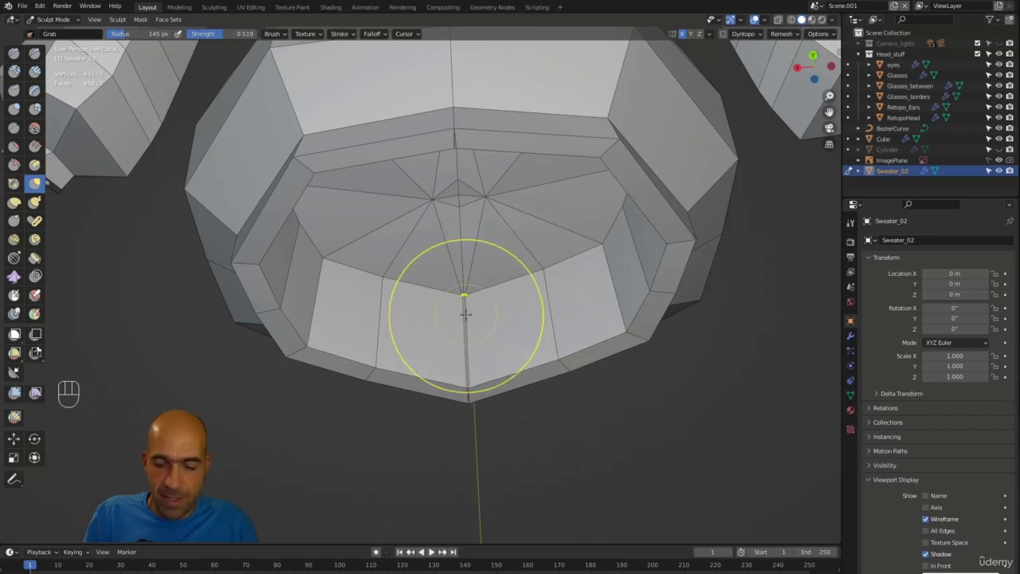
# Reduce the Grab brush radius to 67 px and, with X mirroring off, pull the hem's center vertices sideways across the midline
pyautogui.press('[')
pyautogui.press('[')
pyautogui.press('[')
pyautogui.press('[')
pyautogui.press('[')
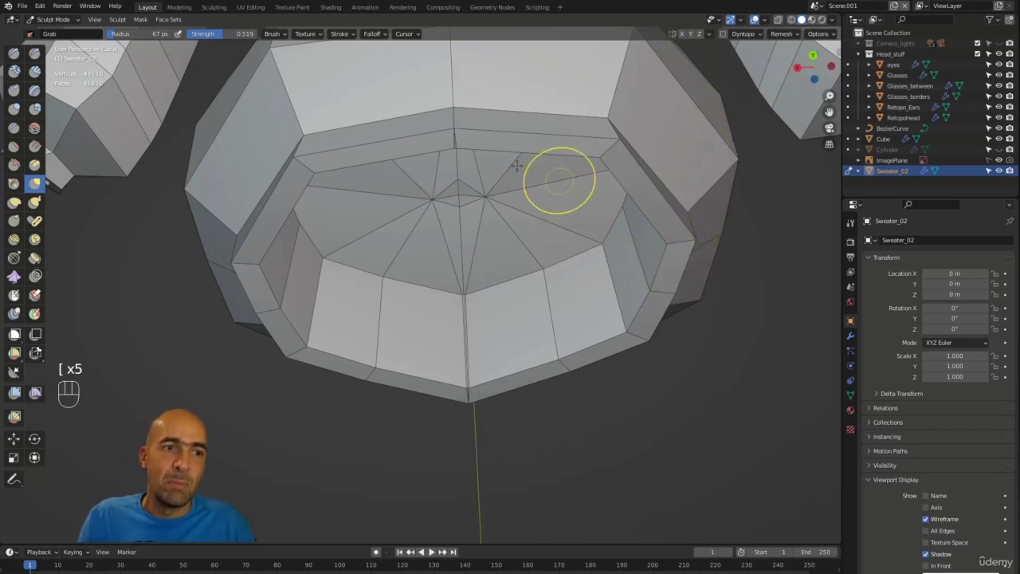
pyautogui.moveTo(470, 296); pyautogui.dragTo(464, 376)
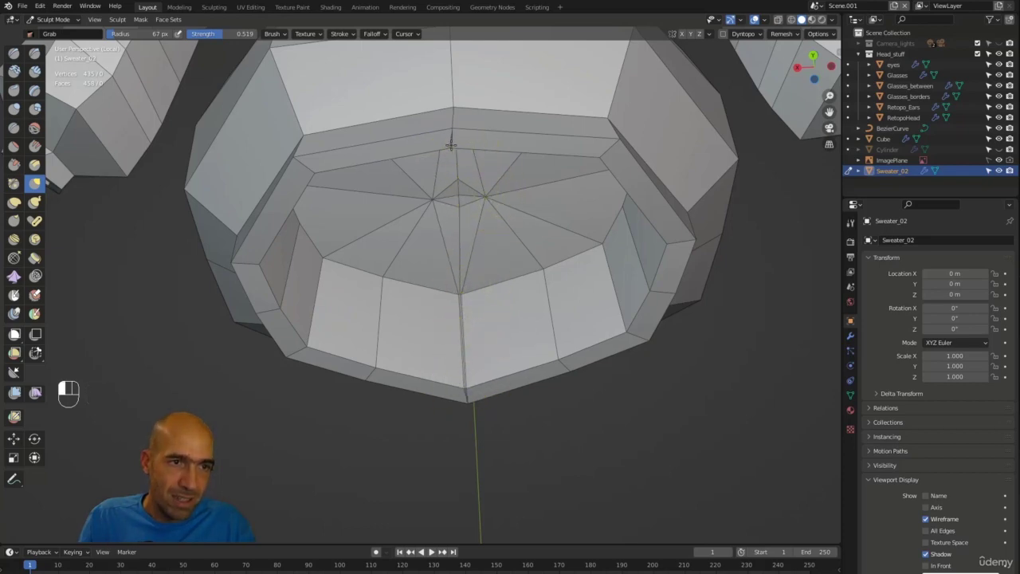
# Grab the doubled center vertices at the neck opening and pull them sideways across the midline
pyautogui.moveTo(451, 144)
pyautogui.keyDown('alt'); pyautogui.mouseDown()
pyautogui.moveTo(471, 143)
pyautogui.moveTo(451, 189)
pyautogui.moveTo(519, 198)
pyautogui.moveTo(537, 232)
pyautogui.moveTo(523, 216)
pyautogui.moveTo(514, 143)
pyautogui.moveTo(549, 150)
pyautogui.moveTo(523, 212)
pyautogui.moveTo(486, 209)
pyautogui.moveTo(409, 257)
pyautogui.moveTo(398, 230)
pyautogui.mouseUp(); pyautogui.keyUp('alt')
pyautogui.moveTo(519, 150)
pyautogui.keyDown('alt'); pyautogui.mouseDown()
pyautogui.moveTo(391, 337)
pyautogui.moveTo(355, 123)
pyautogui.moveTo(394, 171)
pyautogui.moveTo(430, 148)
pyautogui.moveTo(467, 148)
pyautogui.mouseUp(); pyautogui.keyUp('alt')
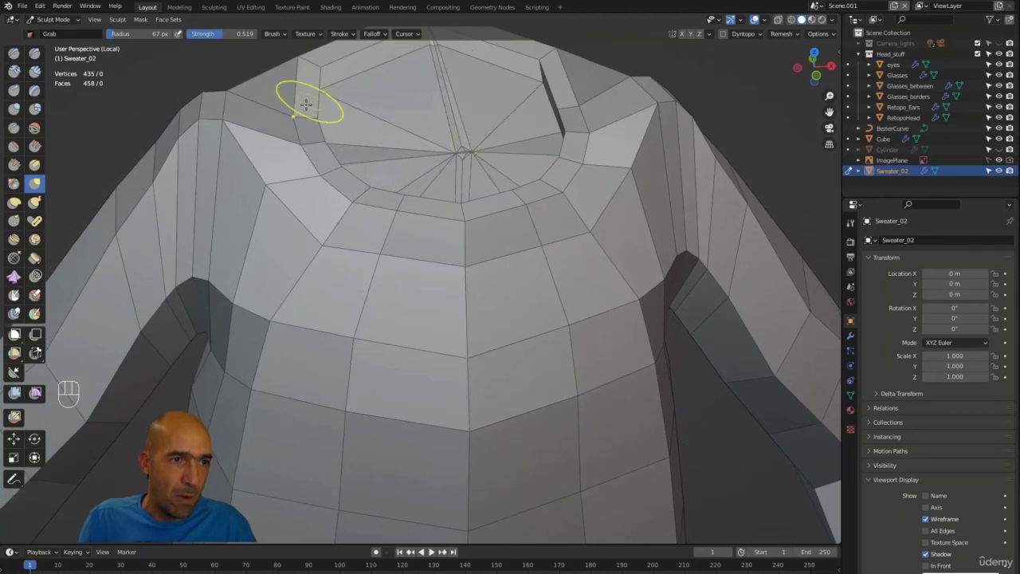
pyautogui.moveTo(509, 173)
pyautogui.keyDown('alt'); pyautogui.mouseDown()
pyautogui.moveTo(510, 234)
pyautogui.moveTo(463, 257)
pyautogui.mouseUp(); pyautogui.keyUp('alt')
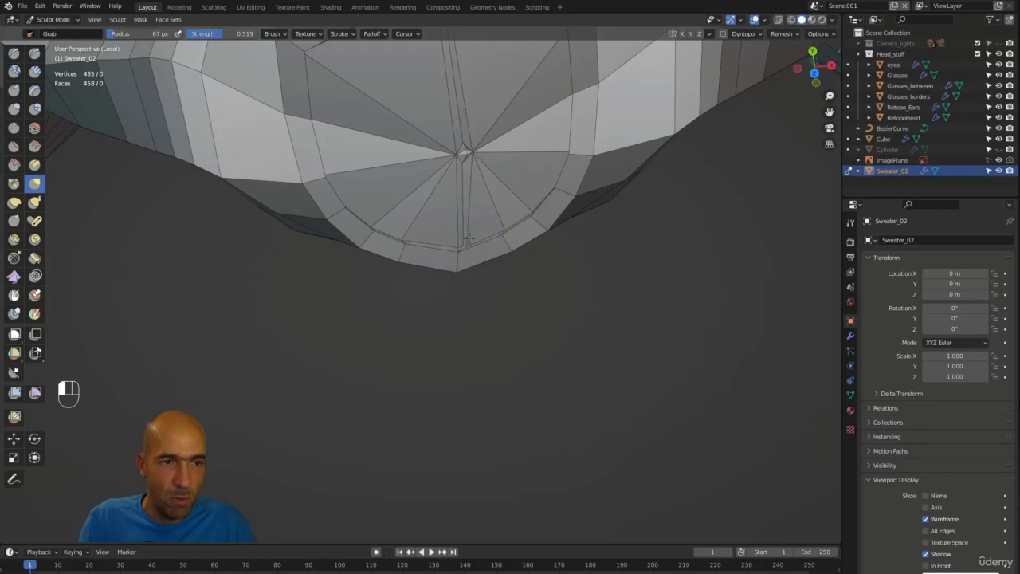
pyautogui.moveTo(459, 248)
pyautogui.keyDown('alt'); pyautogui.mouseDown()
pyautogui.moveTo(471, 171)
pyautogui.moveTo(482, 195)
pyautogui.mouseUp(); pyautogui.keyUp('alt')
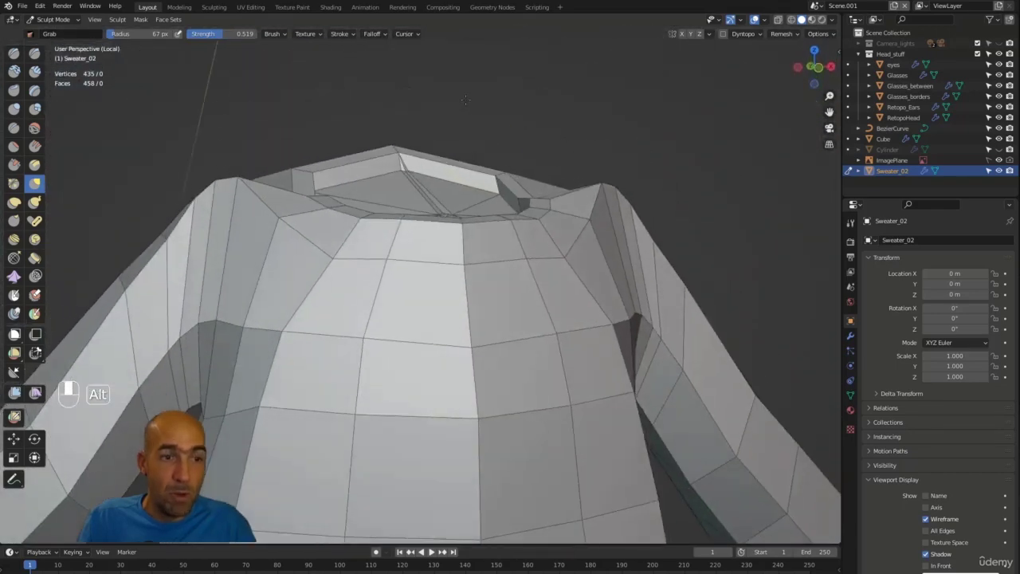
pyautogui.moveTo(613, 134)
pyautogui.keyDown('ctrl'); pyautogui.keyDown('alt'); pyautogui.mouseDown()
pyautogui.moveTo(605, 183)
pyautogui.moveTo(494, 203)
pyautogui.moveTo(454, 182)
pyautogui.moveTo(528, 145)
pyautogui.mouseUp(); pyautogui.keyUp('alt'); pyautogui.keyUp('ctrl')
# Symmetrize the adjusted sweater again from -X to +X and check the mesh from several sides
pyautogui.click(708, 33)
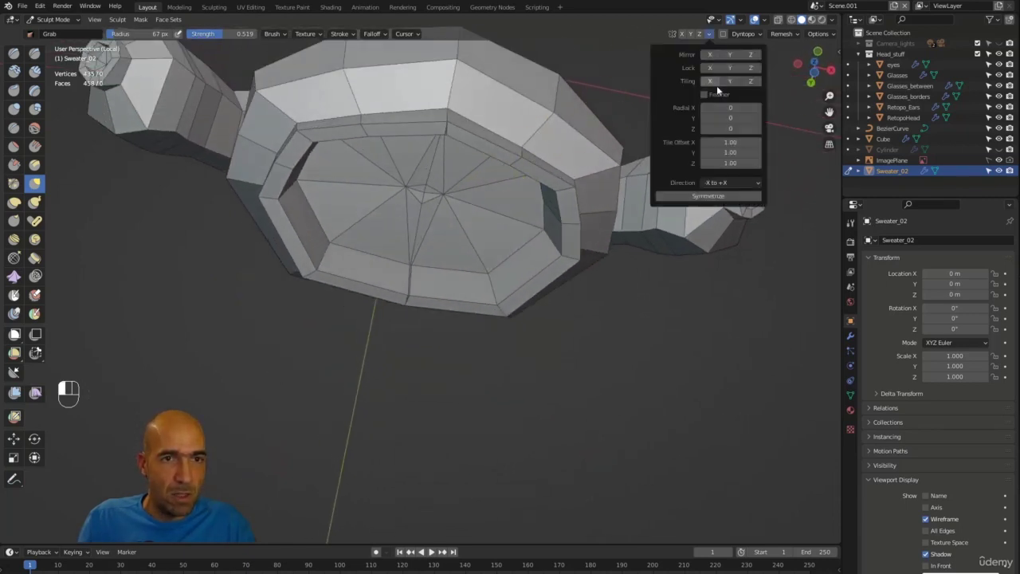
pyautogui.click(713, 196)
pyautogui.moveTo(532, 157)
pyautogui.keyDown('alt'); pyautogui.mouseDown()
pyautogui.moveTo(637, 227)
pyautogui.moveTo(537, 232)
pyautogui.moveTo(599, 174)
pyautogui.mouseUp(); pyautogui.keyUp('alt')
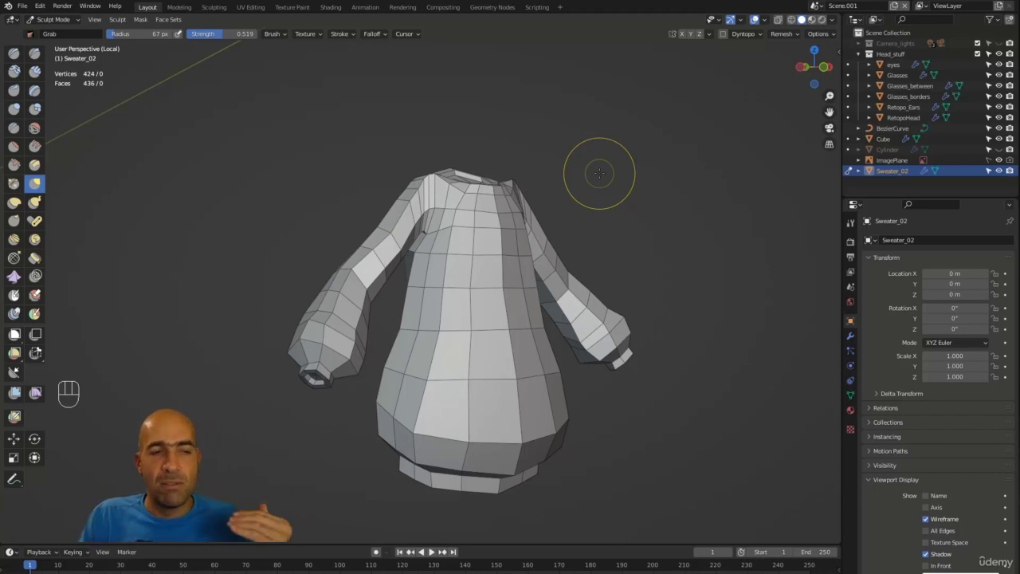
pyautogui.keyDown('alt'); pyautogui.moveTo(674, 214); pyautogui.dragTo(705, 194); pyautogui.keyUp('alt')
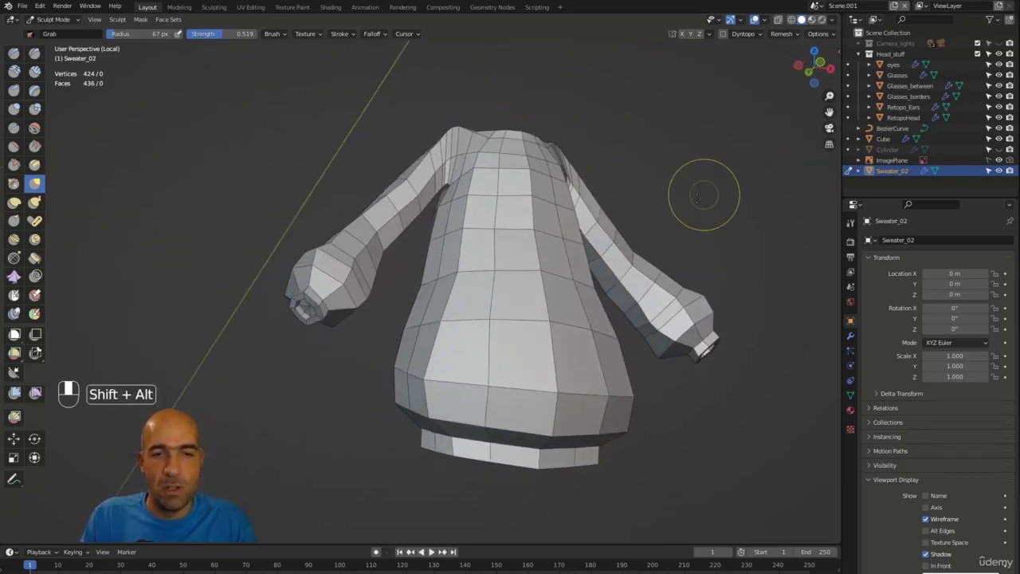
# Raise the Multires sculpt level of the symmetrized sweater back to 4
pyautogui.click(852, 337)
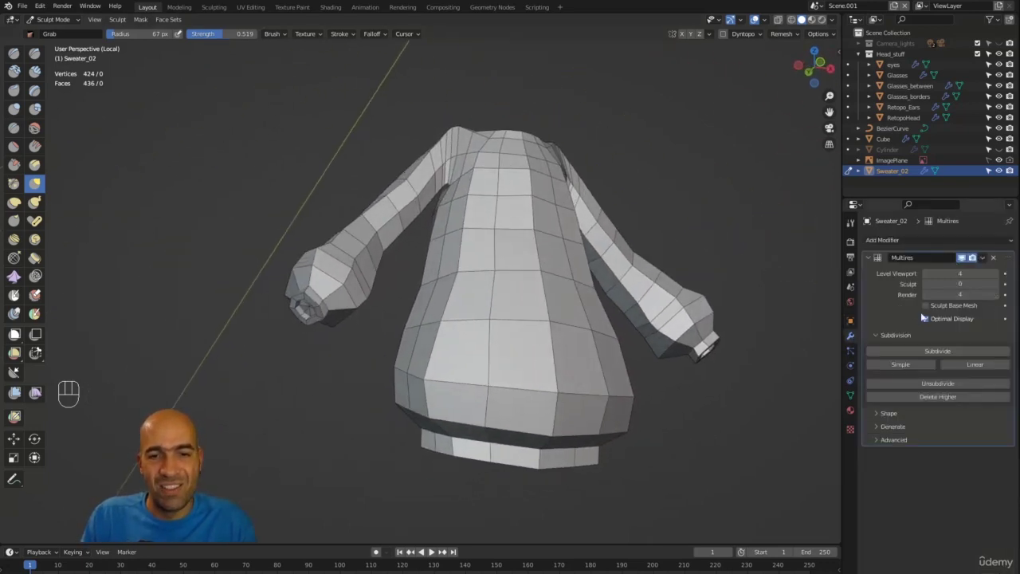
pyautogui.click(994, 285)
pyautogui.click(994, 284)
pyautogui.click(994, 285)
pyautogui.click(995, 285)
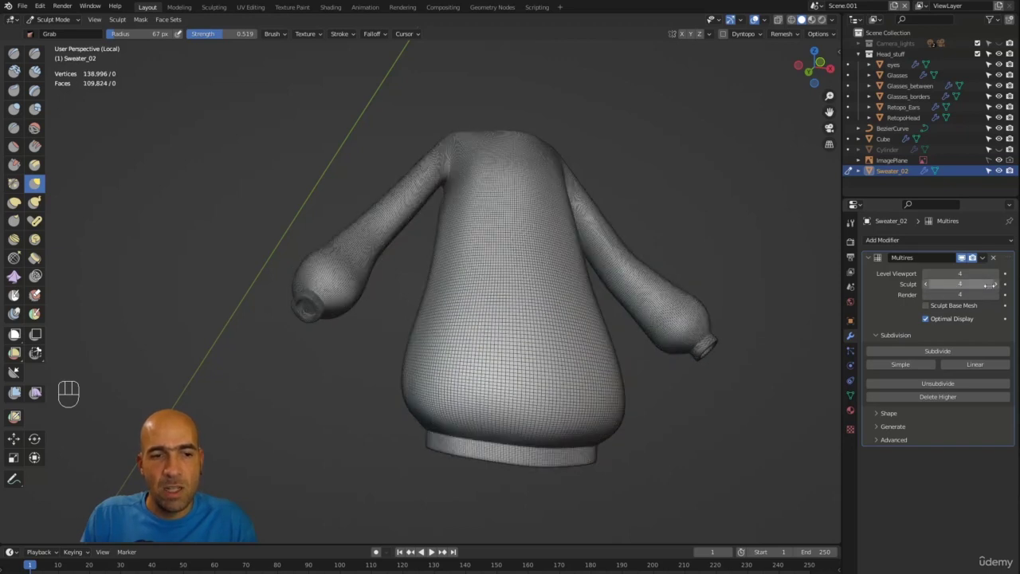
# Turn off the sweater's wireframe display and check the smooth surface around the neck opening
pyautogui.moveTo(764, 252); pyautogui.dragTo(917, 273, button='middle')
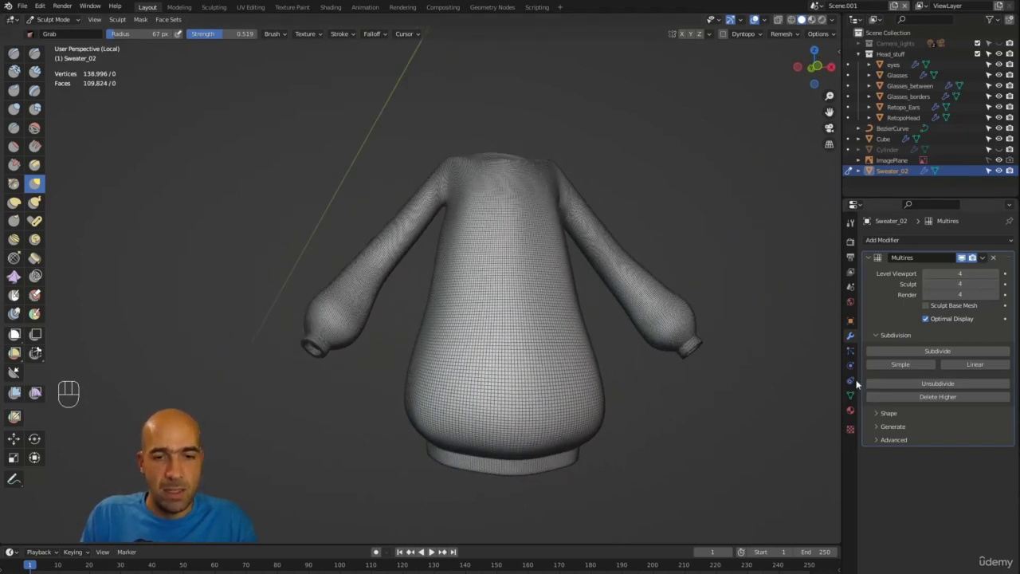
pyautogui.click(851, 320)
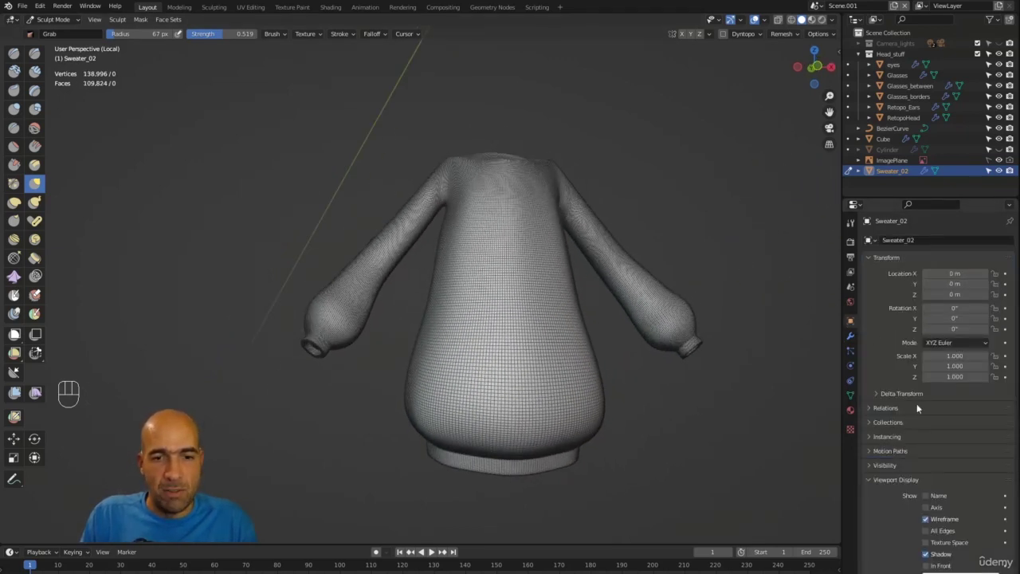
pyautogui.click(926, 519)
pyautogui.moveTo(740, 318)
pyautogui.keyDown('alt'); pyautogui.mouseDown(button='middle')
pyautogui.moveTo(707, 220)
pyautogui.moveTo(678, 199)
pyautogui.moveTo(558, 177)
pyautogui.moveTo(541, 211)
pyautogui.moveTo(588, 215)
pyautogui.moveTo(587, 200)
pyautogui.moveTo(610, 209)
pyautogui.mouseUp(button='middle'); pyautogui.keyUp('alt')
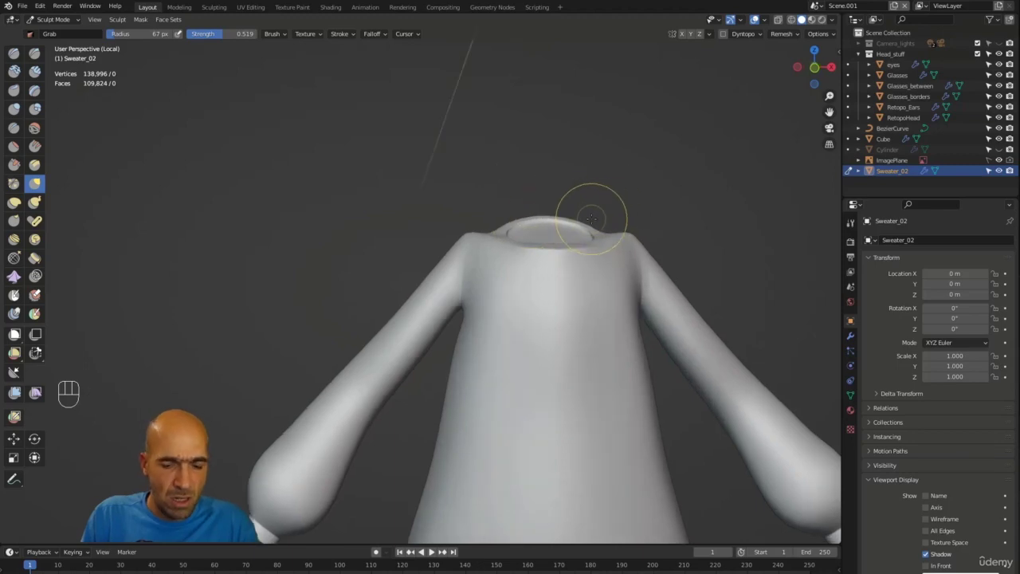
# Exit local view to show the whole character with its reference image and activate the Draw Sharp brush
pyautogui.press('KP_Divide')
pyautogui.keyDown('ctrl'); pyautogui.keyDown('alt'); pyautogui.moveTo(578, 175); pyautogui.dragTo(455, 239, button='middle'); pyautogui.keyUp('alt'); pyautogui.keyUp('ctrl')
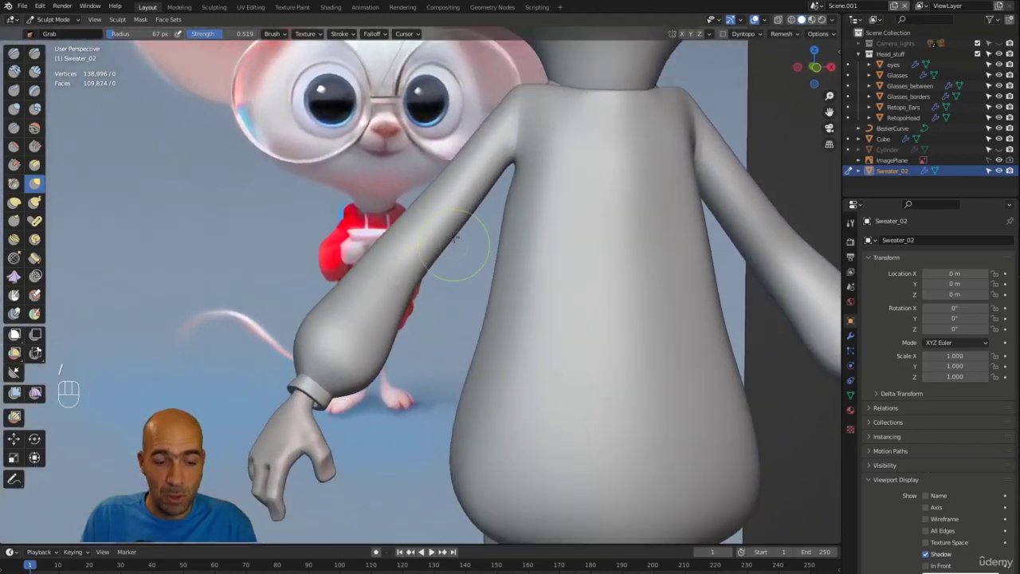
pyautogui.press('1')
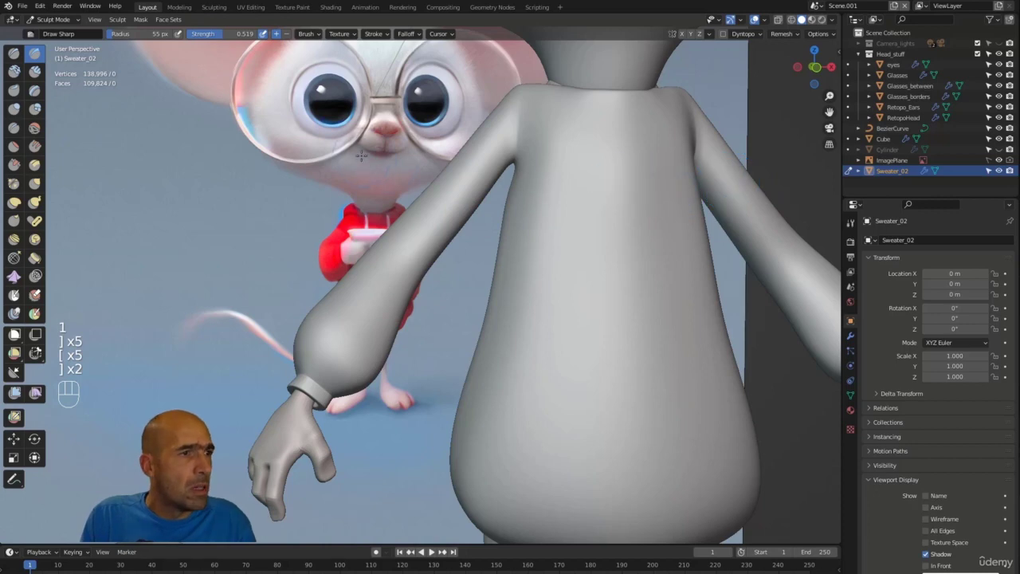
# Hide the ImagePlane reference and sculpt a pinched fold across the elbow of the -X sleeve with the Draw Sharp brush at 55 px
pyautogui.click(999, 161)
pyautogui.scroll(2, 439, 255)
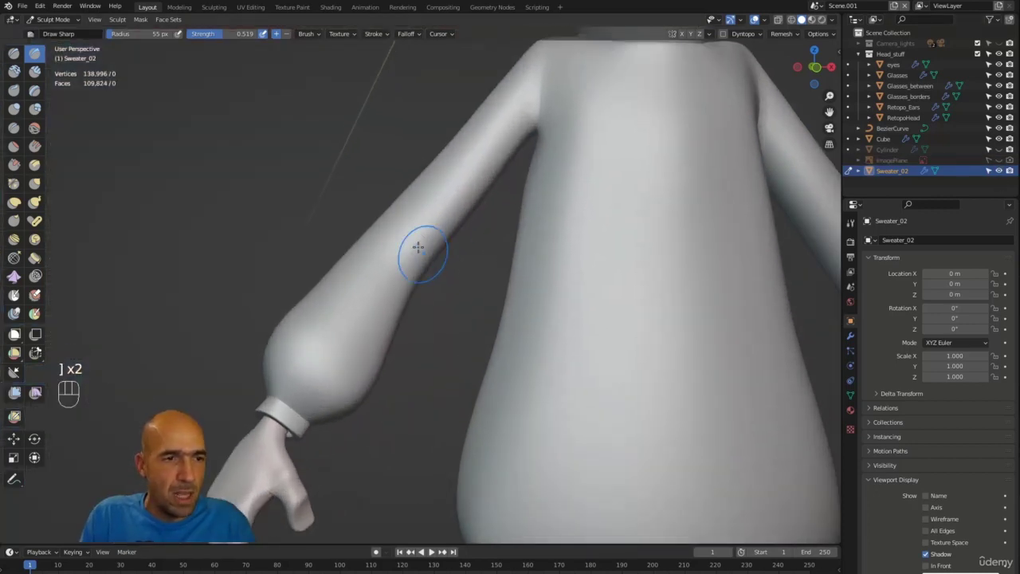
pyautogui.keyDown('alt'); pyautogui.moveTo(445, 267); pyautogui.dragTo(400, 215, button='middle'); pyautogui.keyUp('alt')
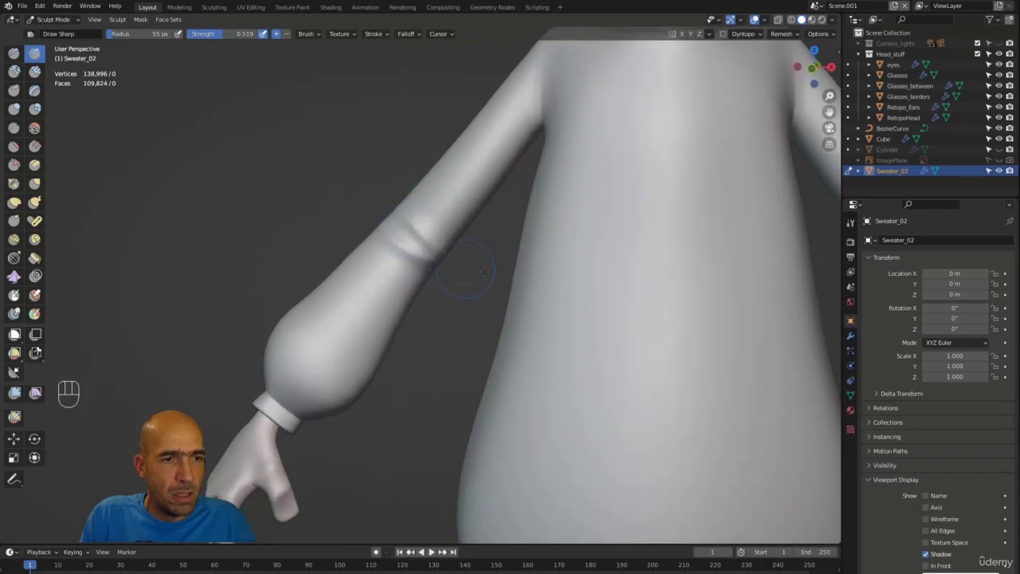
pyautogui.moveTo(483, 271); pyautogui.dragTo(434, 267, button='middle')
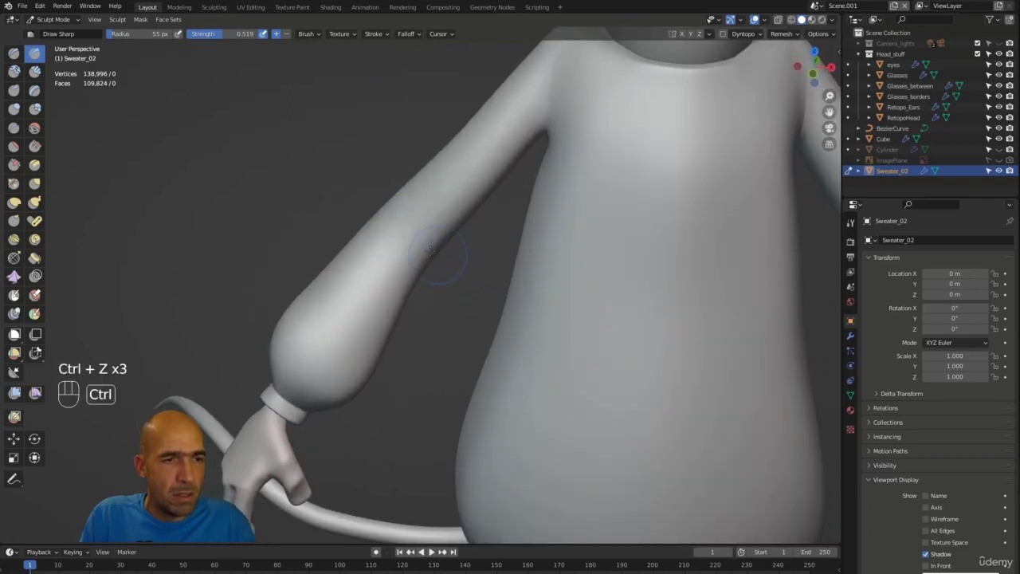
pyautogui.keyDown('alt'); pyautogui.moveTo(460, 259); pyautogui.dragTo(409, 207, button='middle'); pyautogui.keyUp('alt')
pyautogui.moveTo(461, 262); pyautogui.dragTo(434, 239, button='middle')
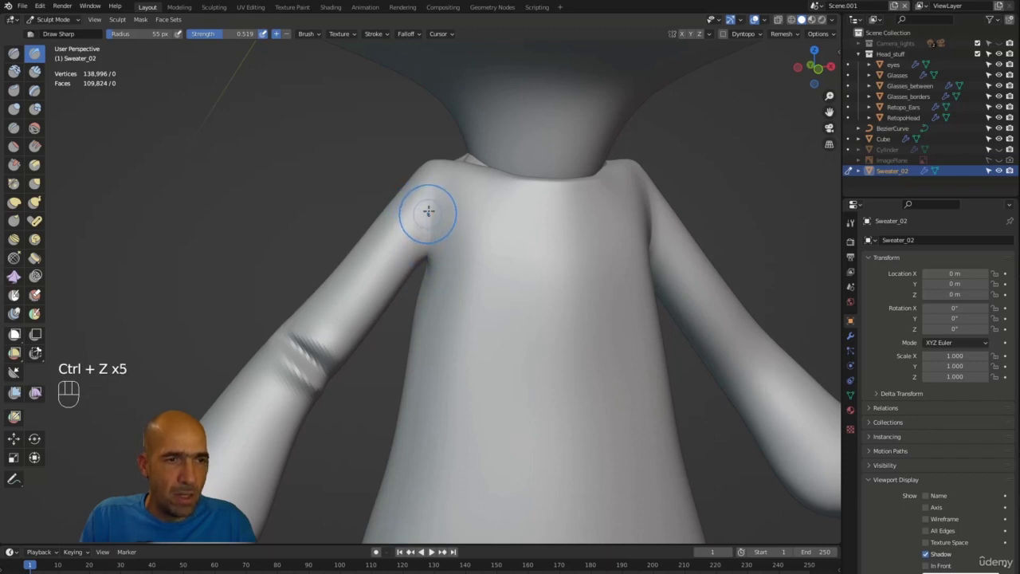
# Sculpt a vertical crease where the -X sleeve meets the torso above the armpit, undoing unwanted strokes and smoothing it from several sides
pyautogui.moveTo(392, 309); pyautogui.dragTo(408, 277, button='middle')
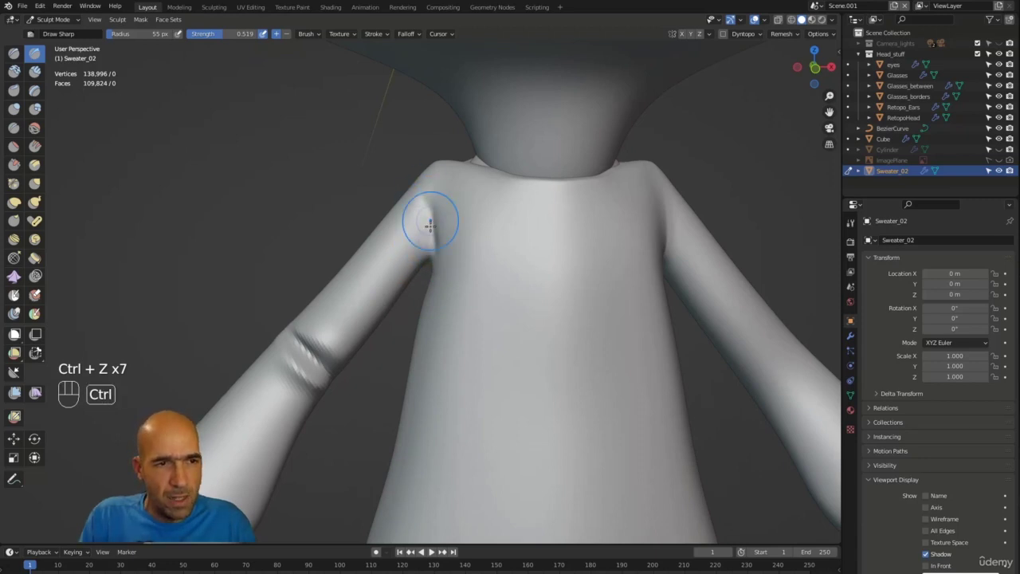
pyautogui.moveTo(414, 296)
pyautogui.mouseDown(button='middle')
pyautogui.moveTo(432, 233)
pyautogui.moveTo(435, 245)
pyautogui.mouseUp(button='middle')
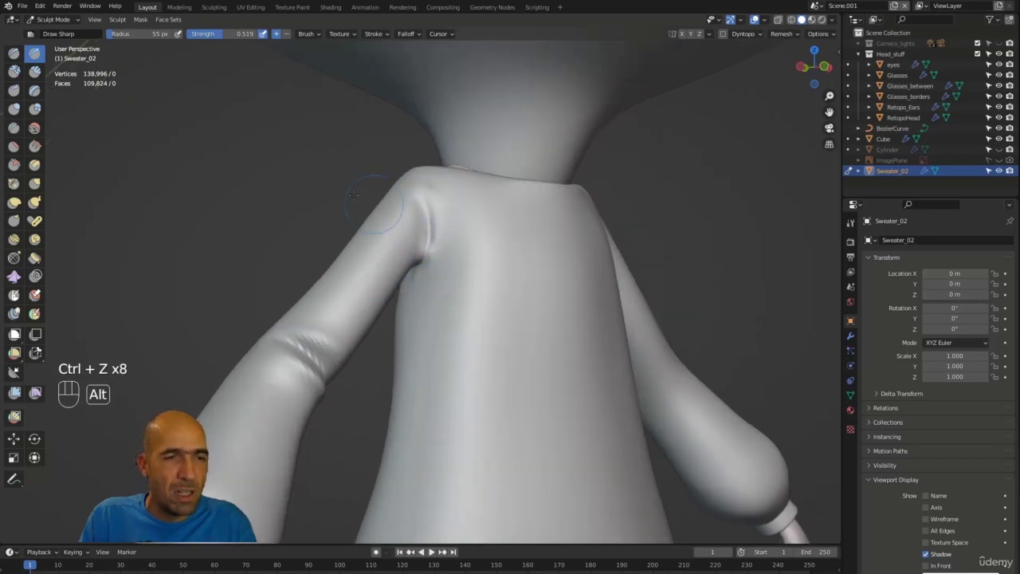
pyautogui.moveTo(353, 195); pyautogui.dragTo(427, 204, button='middle')
pyautogui.moveTo(329, 189); pyautogui.dragTo(392, 199, button='middle')
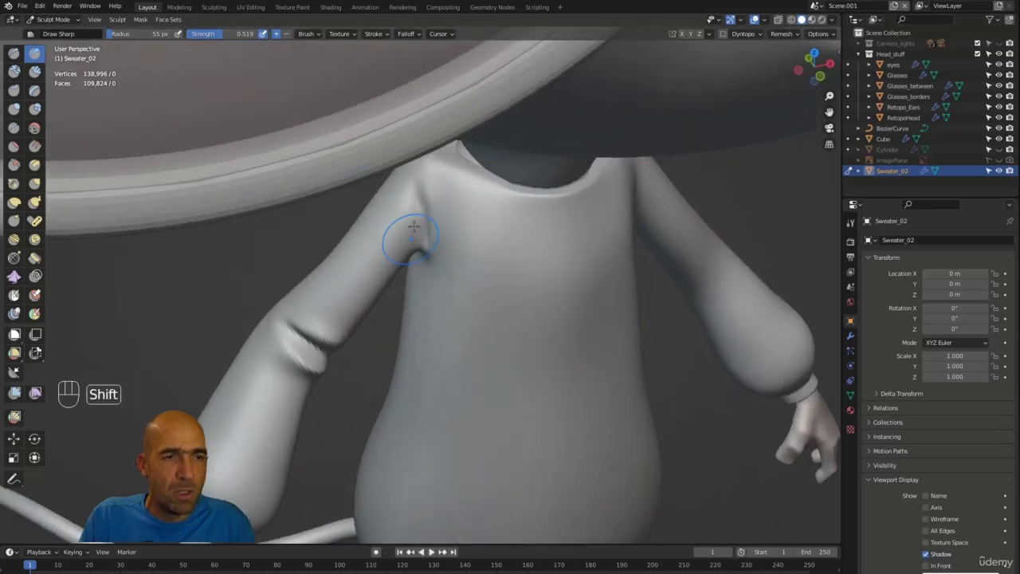
pyautogui.moveTo(335, 239); pyautogui.dragTo(414, 209, button='middle')
pyautogui.moveTo(385, 317); pyautogui.dragTo(422, 243, button='middle')
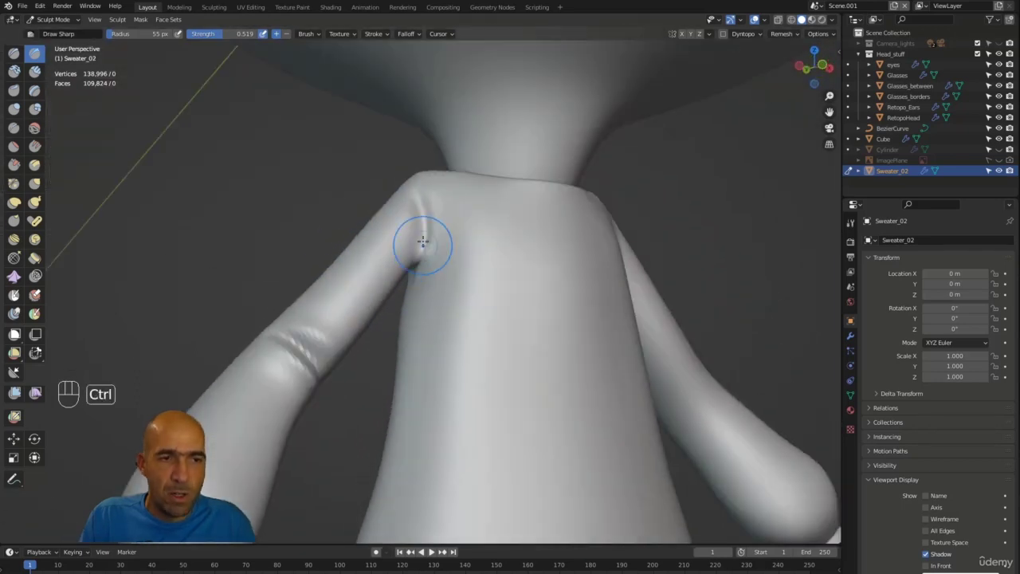
pyautogui.moveTo(381, 322); pyautogui.dragTo(407, 193, button='middle')
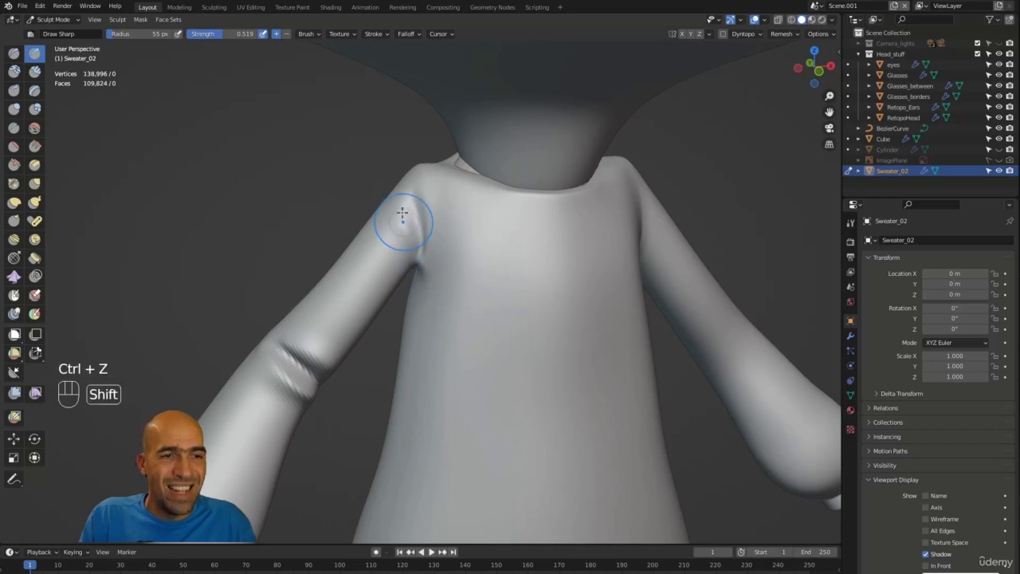
pyautogui.keyDown('ctrl'); pyautogui.moveTo(373, 240); pyautogui.dragTo(437, 260, button='middle'); pyautogui.keyUp('ctrl')
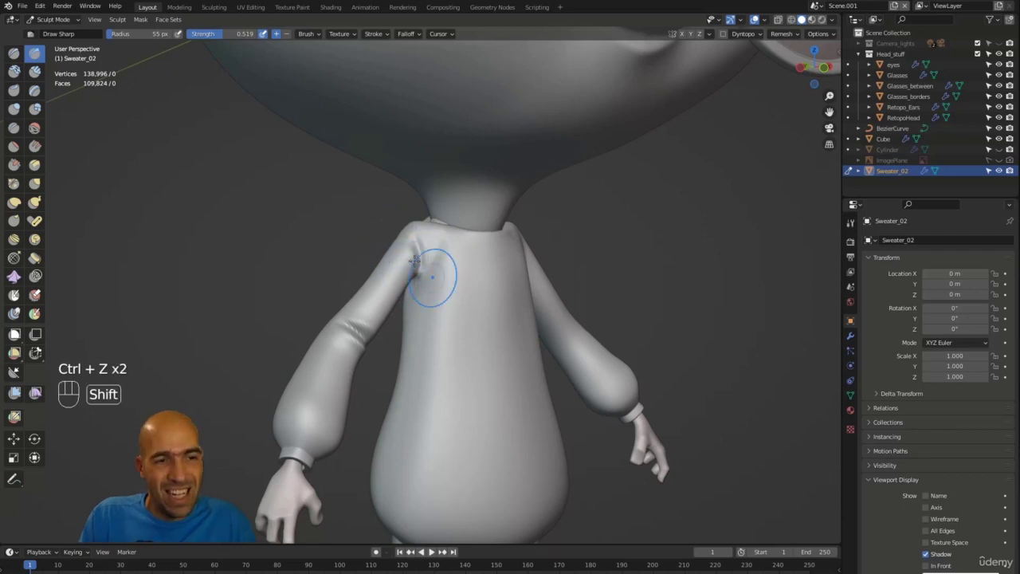
pyautogui.moveTo(414, 261); pyautogui.dragTo(338, 302, button='middle')
pyautogui.keyDown('ctrl'); pyautogui.moveTo(384, 363); pyautogui.dragTo(446, 279, button='middle'); pyautogui.keyUp('ctrl')
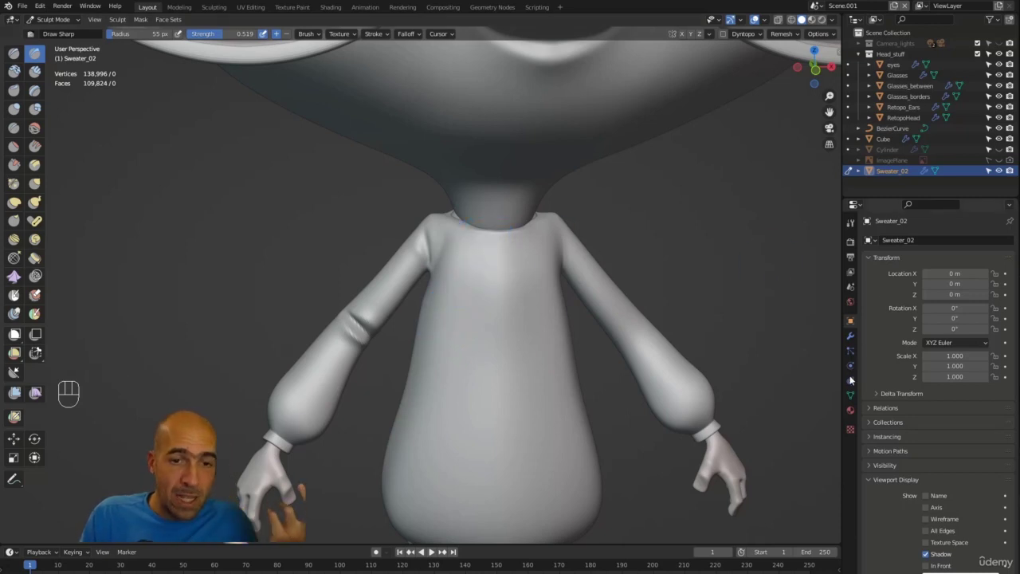
# Symmetrize the sweater from -X to +X at Multires sculpt level 0 and turn on X mirroring for the brushes
pyautogui.click(850, 335)
pyautogui.moveTo(924, 288); pyautogui.dragTo(893, 287)
pyautogui.click(708, 33)
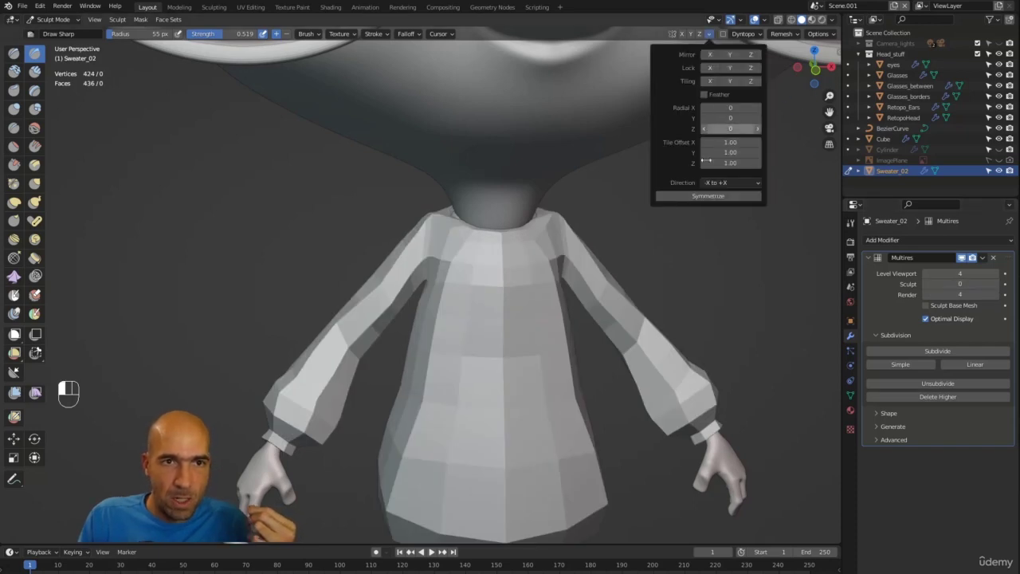
pyautogui.click(683, 34)
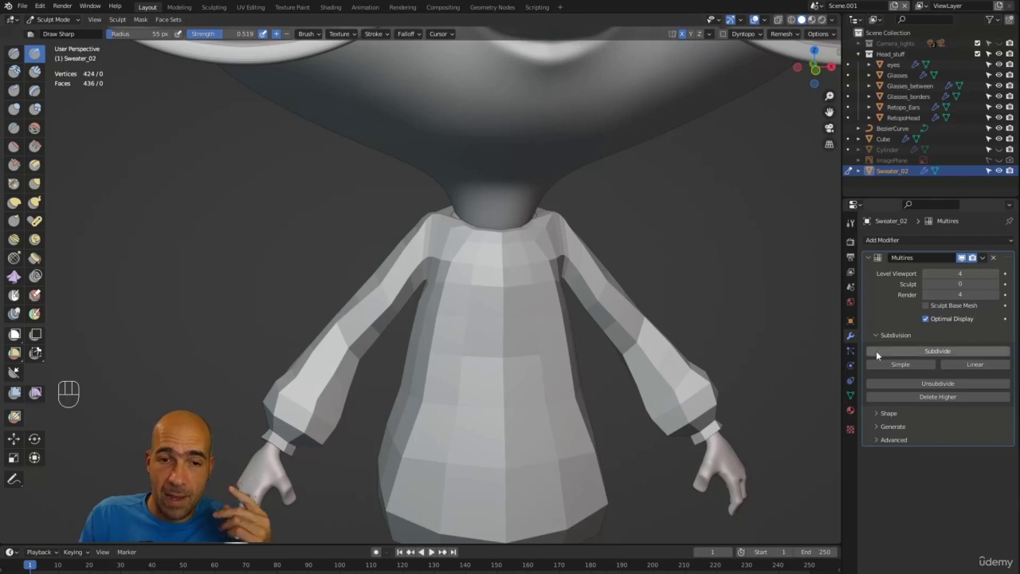
# Raise the sweater's Multires sculpt level back to 4 to bring the mirrored folds back in detail
pyautogui.click(993, 284)
pyautogui.click(993, 284)
pyautogui.click(993, 283)
pyautogui.click(994, 284)
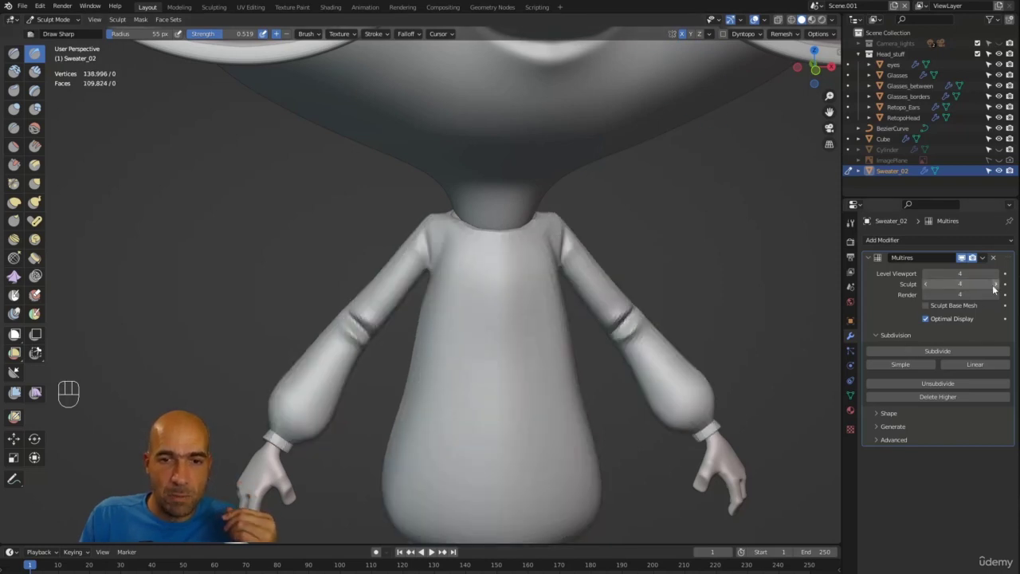
# Carve closely spaced vertical ribs all around the sweater's bottom hem with the Draw Sharp brush at an 18 px radius
pyautogui.keyDown('alt'); pyautogui.moveTo(622, 239); pyautogui.dragTo(399, 253); pyautogui.keyUp('alt')
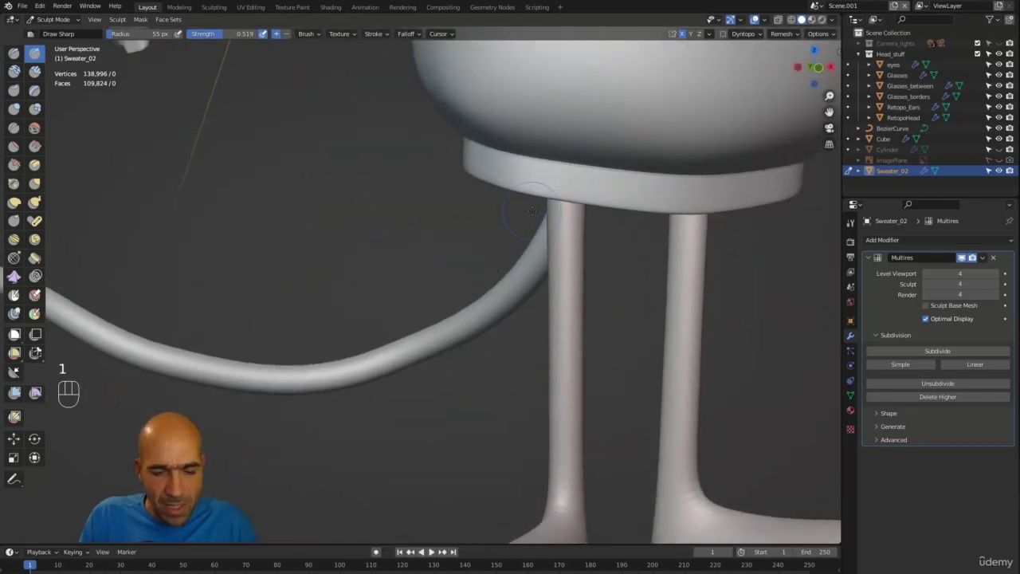
pyautogui.press('[')
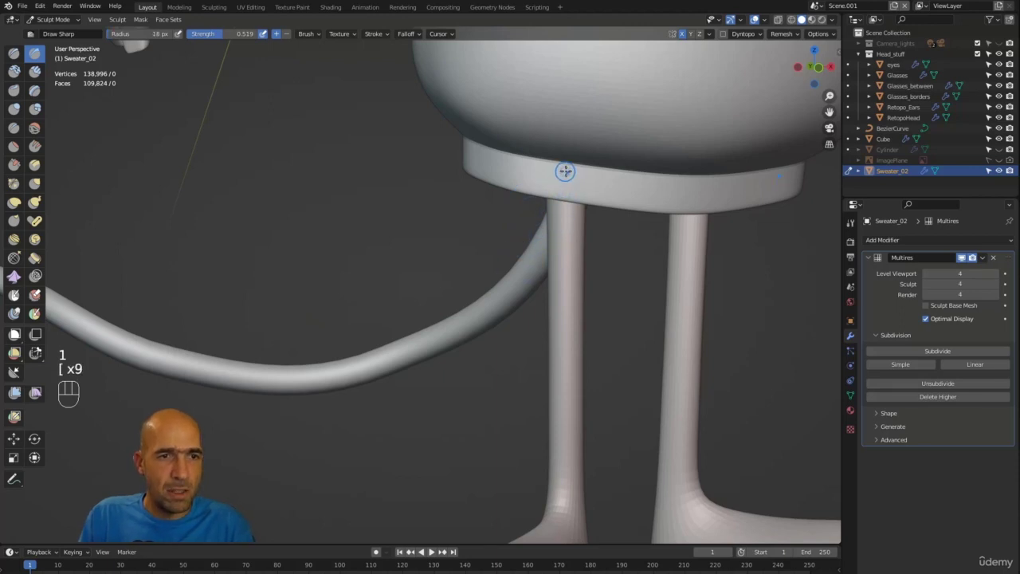
pyautogui.moveTo(570, 162)
pyautogui.mouseDown()
pyautogui.moveTo(565, 214)
pyautogui.moveTo(590, 185)
pyautogui.moveTo(667, 212)
pyautogui.moveTo(671, 201)
pyautogui.moveTo(607, 220)
pyautogui.moveTo(625, 167)
pyautogui.mouseUp()
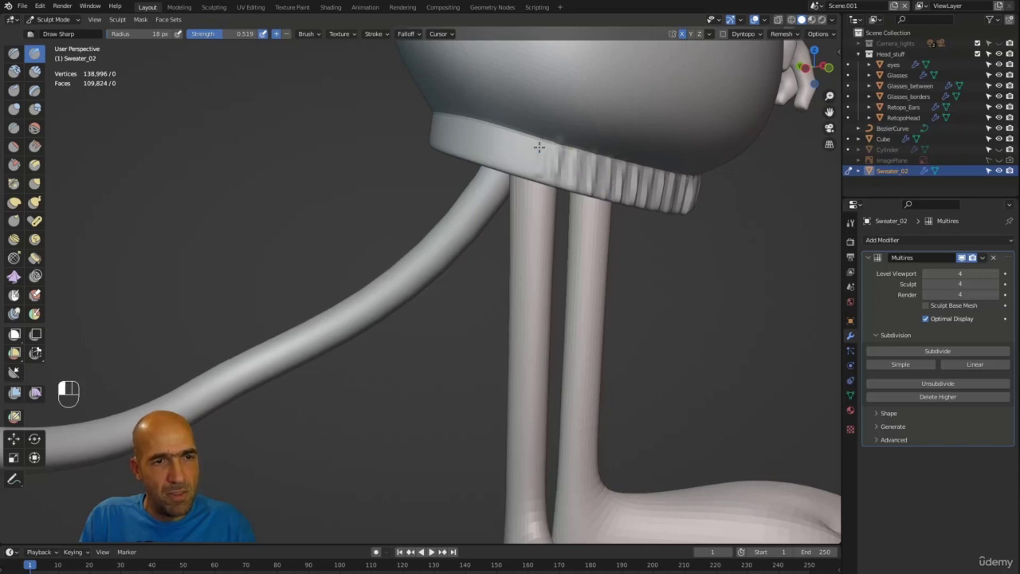
pyautogui.keyDown('alt'); pyautogui.moveTo(499, 172); pyautogui.dragTo(506, 141); pyautogui.keyUp('alt')
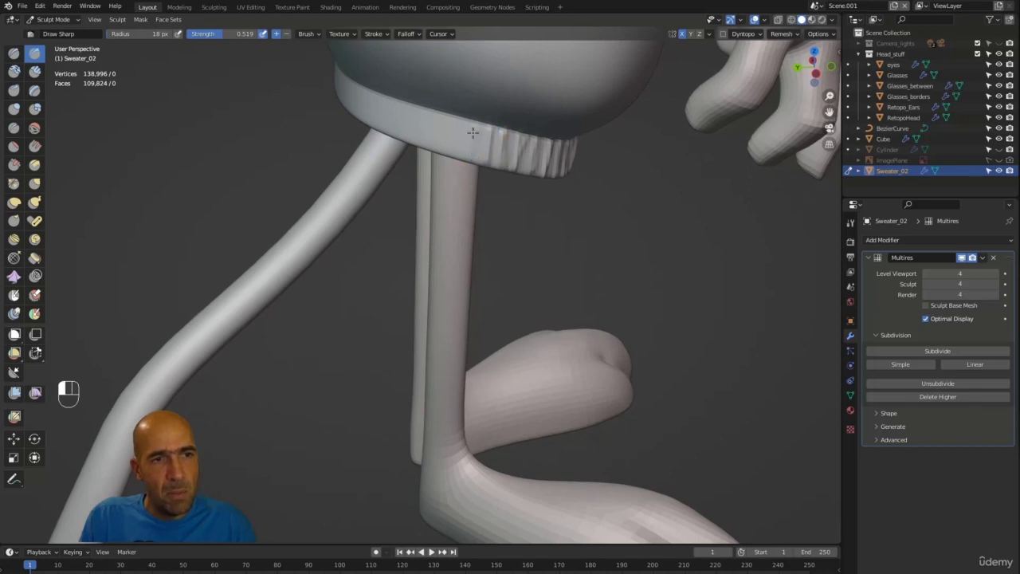
pyautogui.keyDown('alt'); pyautogui.moveTo(438, 105); pyautogui.dragTo(405, 142); pyautogui.keyUp('alt')
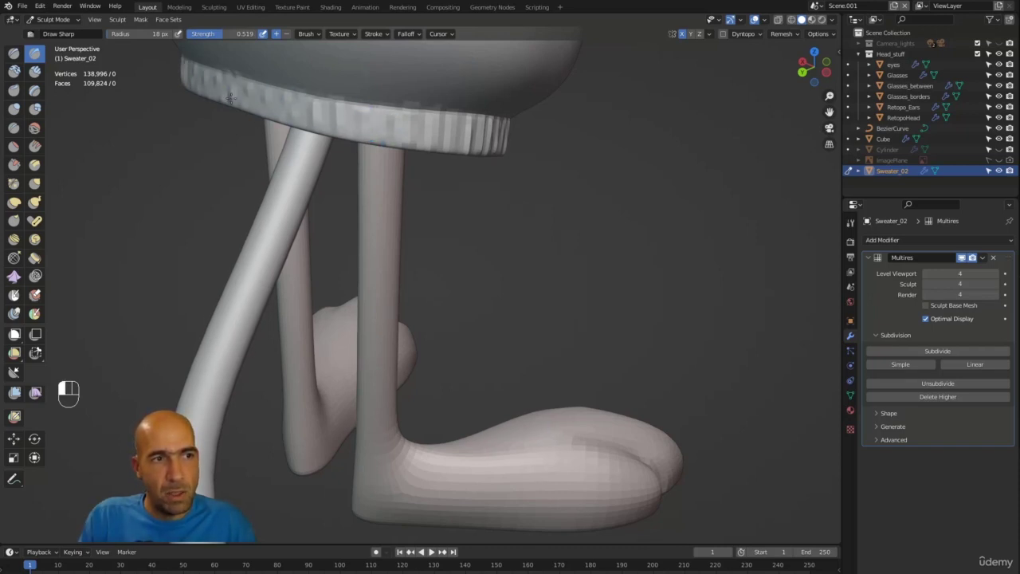
# Carve matching ribs across the front and outer side of the sleeve cuff with the 18 px Draw Sharp brush
pyautogui.keyDown('alt'); pyautogui.moveTo(230, 98); pyautogui.dragTo(209, 110, button='middle'); pyautogui.keyUp('alt')
pyautogui.keyDown('ctrl'); pyautogui.keyDown('alt'); pyautogui.moveTo(263, 151); pyautogui.dragTo(274, 263, button='middle'); pyautogui.keyUp('alt'); pyautogui.keyUp('ctrl')
pyautogui.keyDown('alt'); pyautogui.moveTo(390, 239); pyautogui.dragTo(315, 270, button='middle'); pyautogui.keyUp('alt')
pyautogui.keyDown('alt'); pyautogui.moveTo(315, 271); pyautogui.dragTo(259, 159, button='middle'); pyautogui.keyUp('alt')
pyautogui.keyDown('alt'); pyautogui.keyDown('shift'); pyautogui.moveTo(259, 159); pyautogui.dragTo(312, 347, button='middle'); pyautogui.keyUp('shift'); pyautogui.keyUp('alt')
pyautogui.keyDown('alt'); pyautogui.keyDown('shift'); pyautogui.moveTo(312, 347); pyautogui.dragTo(288, 389, button='middle'); pyautogui.keyUp('shift'); pyautogui.keyUp('alt')
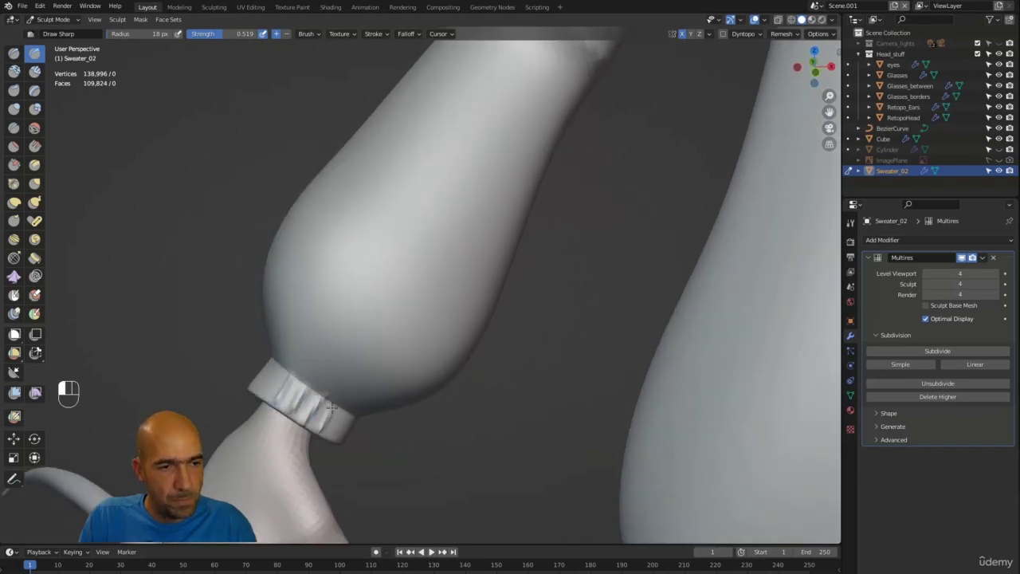
pyautogui.keyDown('alt'); pyautogui.moveTo(324, 439); pyautogui.dragTo(217, 438, button='middle'); pyautogui.keyUp('alt')
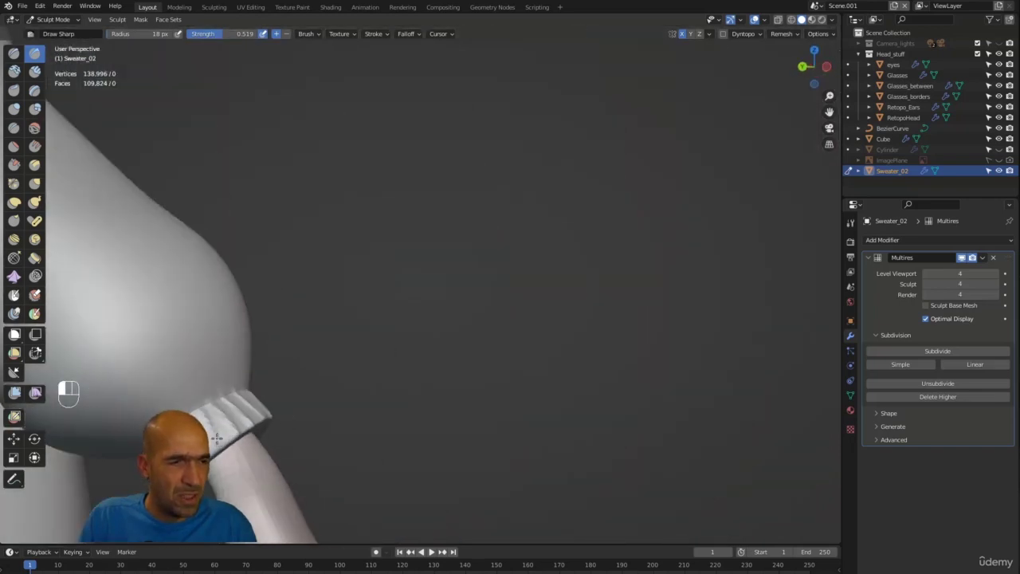
# Try Draw Sharp rib strokes on the palm side of the cuff, enlarge the brush radius to 24 px and undo the strokes
pyautogui.keyDown('alt'); pyautogui.moveTo(233, 440); pyautogui.dragTo(243, 388); pyautogui.keyUp('alt')
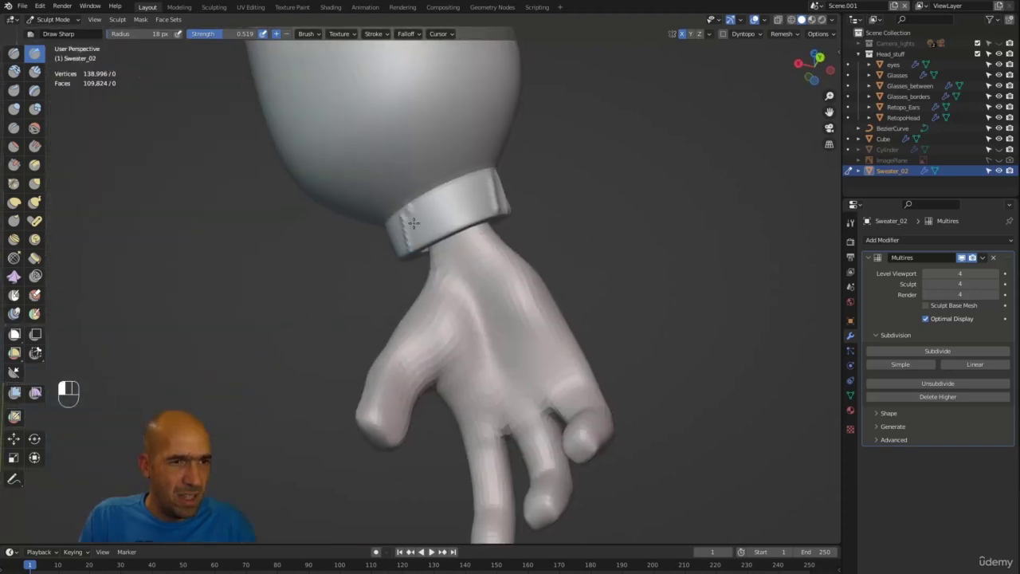
pyautogui.hotkey('ctrl', 'z')
pyautogui.press(']')
pyautogui.press(']')
pyautogui.press(']')
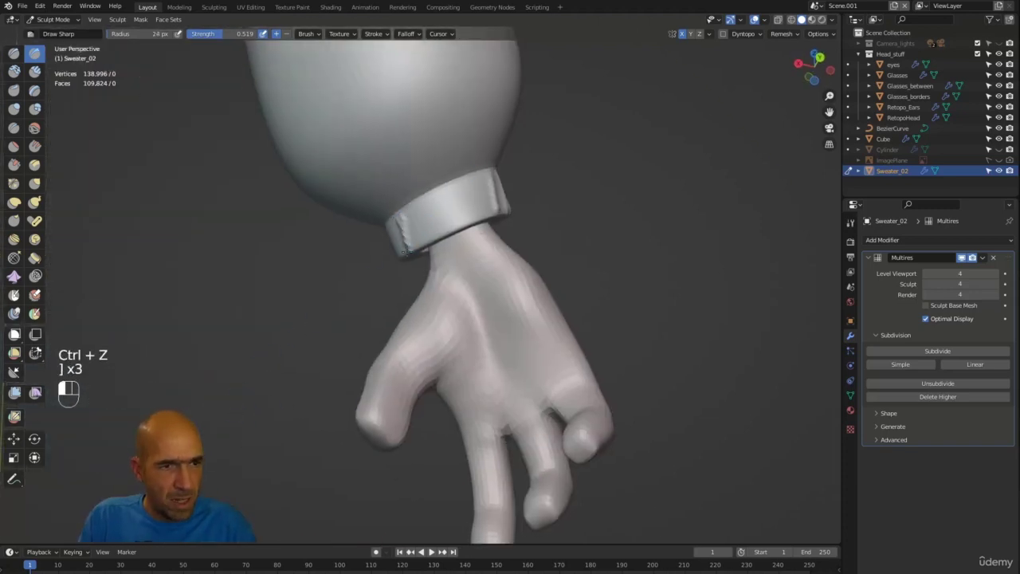
pyautogui.hotkey('ctrl', 'z')
pyautogui.hotkey('ctrl', 'z')
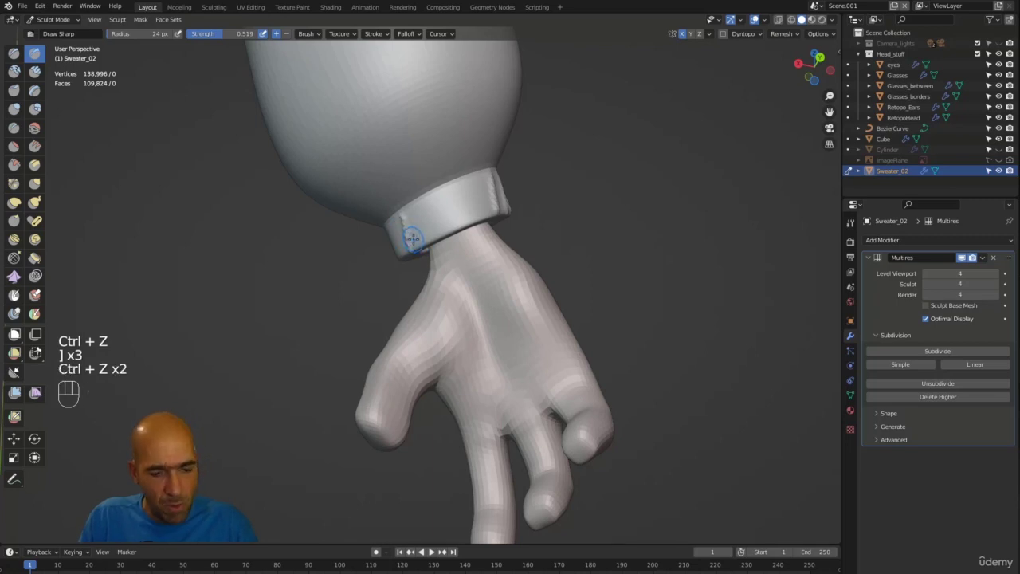
# Switch to the Draw brush at a 25 px radius and sculpt ribs around the remaining sides of the cuff, smoothing them lightly
pyautogui.press('x')
pyautogui.press('[')
pyautogui.press(']')
pyautogui.moveTo(398, 215)
pyautogui.mouseDown()
pyautogui.moveTo(424, 230)
pyautogui.moveTo(432, 195)
pyautogui.moveTo(458, 233)
pyautogui.moveTo(469, 221)
pyautogui.moveTo(417, 257)
pyautogui.mouseUp()
pyautogui.moveTo(481, 173)
pyautogui.keyDown('shift'); pyautogui.mouseDown()
pyautogui.moveTo(501, 173)
pyautogui.moveTo(502, 188)
pyautogui.mouseUp(); pyautogui.keyUp('shift')
pyautogui.keyDown('alt'); pyautogui.moveTo(532, 188); pyautogui.dragTo(455, 176); pyautogui.keyUp('alt')
pyautogui.keyDown('shift'); pyautogui.moveTo(528, 173); pyautogui.dragTo(517, 177); pyautogui.keyUp('shift')
pyautogui.keyDown('shift'); pyautogui.moveTo(554, 137); pyautogui.dragTo(531, 169); pyautogui.keyUp('shift')
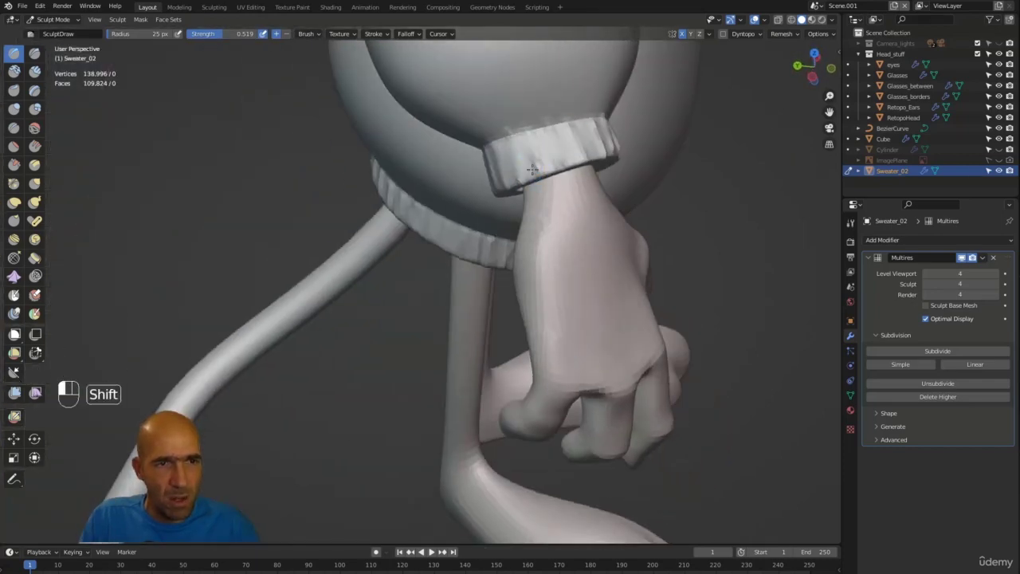
# Deepen the grooves between the cuff ribs with the inverted Draw brush and soften their edges
pyautogui.moveTo(683, 153)
pyautogui.keyDown('alt'); pyautogui.mouseDown()
pyautogui.moveTo(406, 357)
pyautogui.moveTo(428, 346)
pyautogui.moveTo(452, 370)
pyautogui.mouseUp(); pyautogui.keyUp('alt')
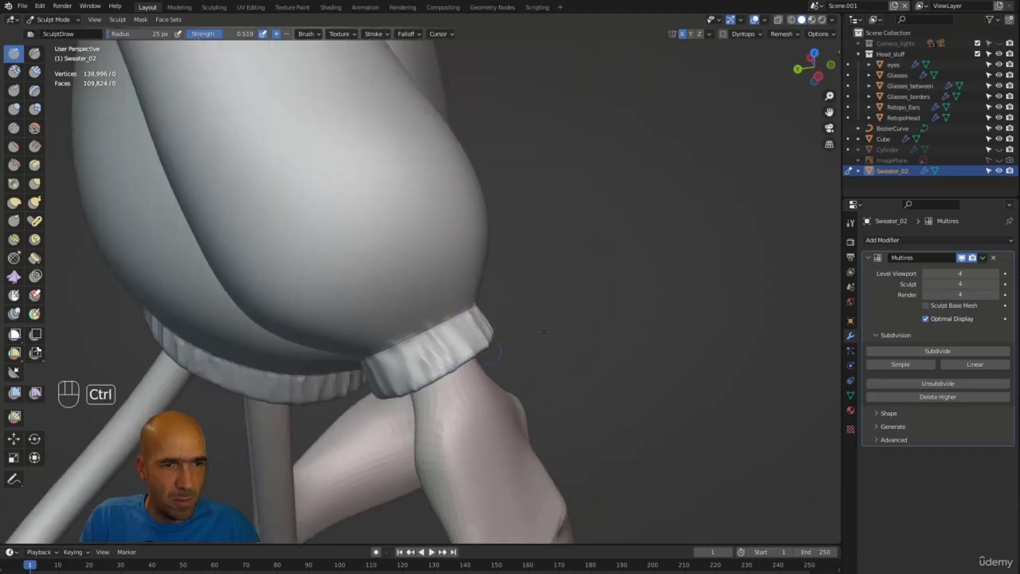
pyautogui.moveTo(543, 332); pyautogui.dragTo(467, 345, button='middle')
pyautogui.moveTo(467, 346)
pyautogui.keyDown('ctrl'); pyautogui.mouseDown()
pyautogui.moveTo(513, 356)
pyautogui.moveTo(510, 381)
pyautogui.moveTo(550, 410)
pyautogui.mouseUp(); pyautogui.keyUp('ctrl')
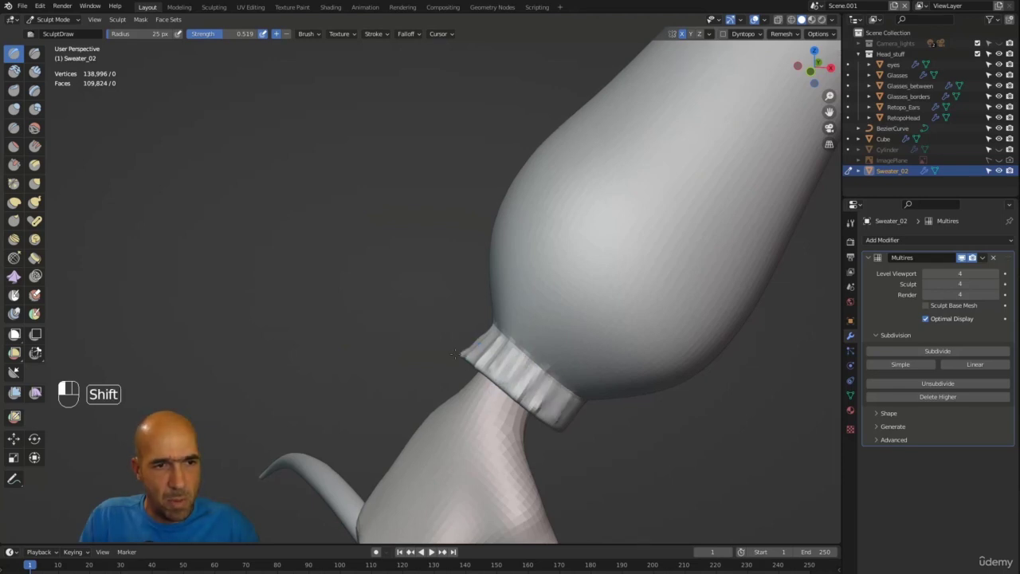
pyautogui.moveTo(467, 354)
pyautogui.mouseDown(button='middle')
pyautogui.moveTo(383, 204)
pyautogui.moveTo(423, 247)
pyautogui.moveTo(496, 292)
pyautogui.moveTo(618, 316)
pyautogui.mouseUp(button='middle')
# Deepen the hem's rib grooves with the inverted Draw brush and smooth the transition where the hem meets the sweater body
pyautogui.keyDown('ctrl'); pyautogui.moveTo(489, 329); pyautogui.dragTo(512, 338, button='middle'); pyautogui.keyUp('ctrl')
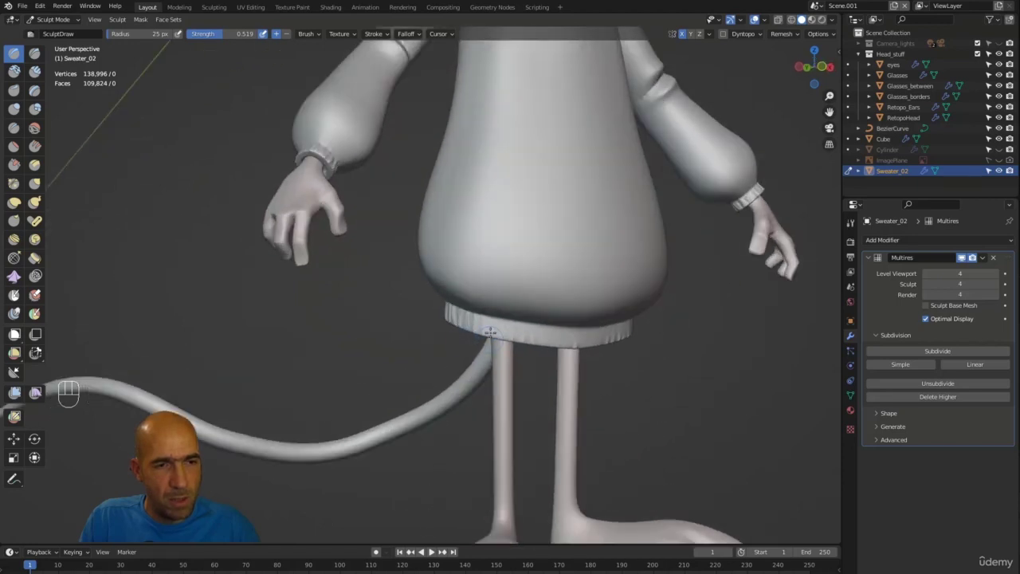
pyautogui.keyDown('ctrl'); pyautogui.moveTo(588, 365); pyautogui.dragTo(482, 290, button='middle'); pyautogui.keyUp('ctrl')
pyautogui.moveTo(499, 306)
pyautogui.keyDown('ctrl'); pyautogui.mouseDown()
pyautogui.moveTo(522, 319)
pyautogui.moveTo(553, 296)
pyautogui.moveTo(608, 337)
pyautogui.moveTo(689, 322)
pyautogui.moveTo(664, 300)
pyautogui.mouseUp(); pyautogui.keyUp('ctrl')
pyautogui.moveTo(664, 300); pyautogui.dragTo(534, 278, button='middle')
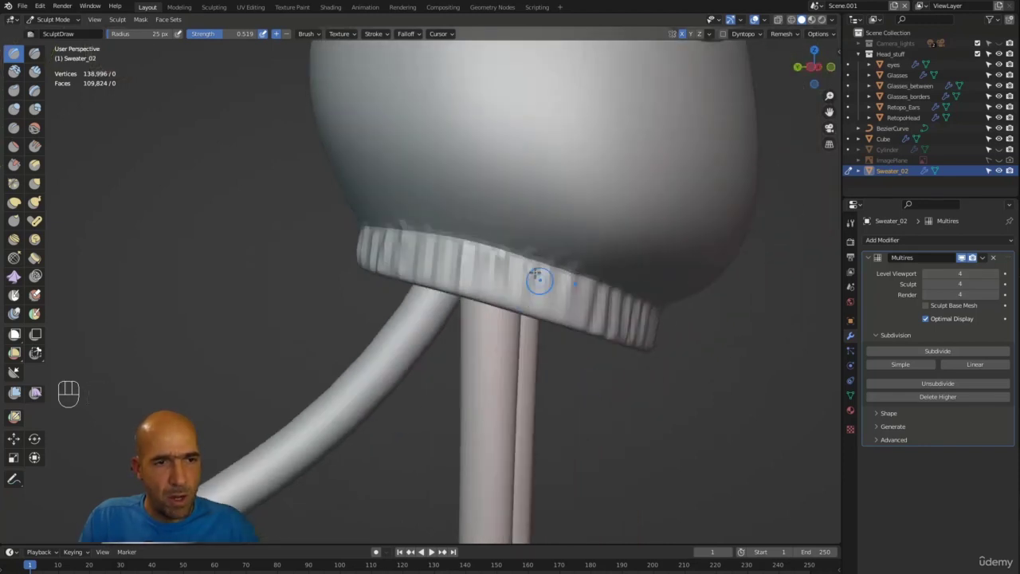
pyautogui.keyDown('shift'); pyautogui.moveTo(371, 215); pyautogui.dragTo(486, 243); pyautogui.keyUp('shift')
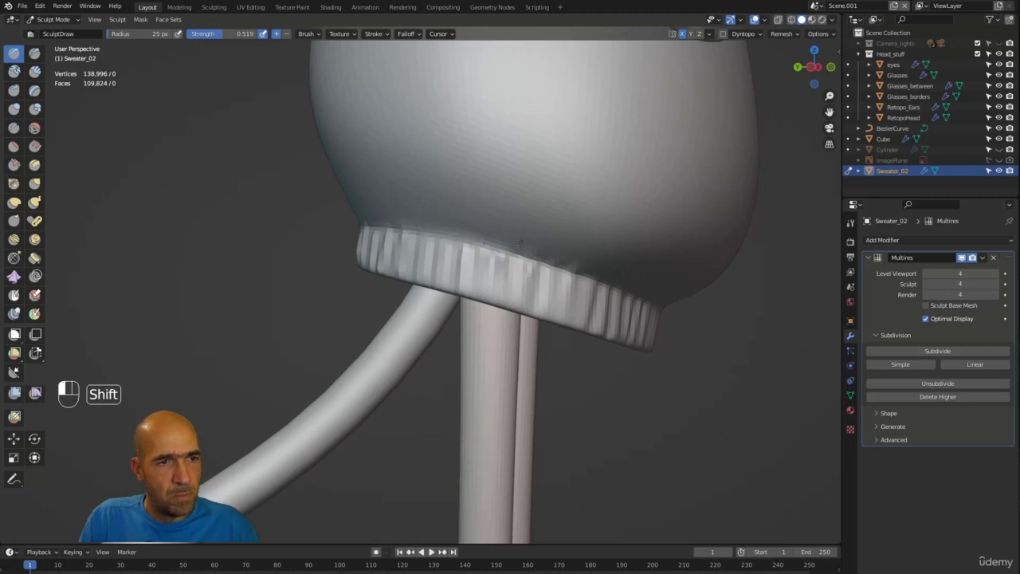
pyautogui.scroll(-5, 646, 286)
pyautogui.moveTo(646, 286); pyautogui.dragTo(517, 313, button='middle')
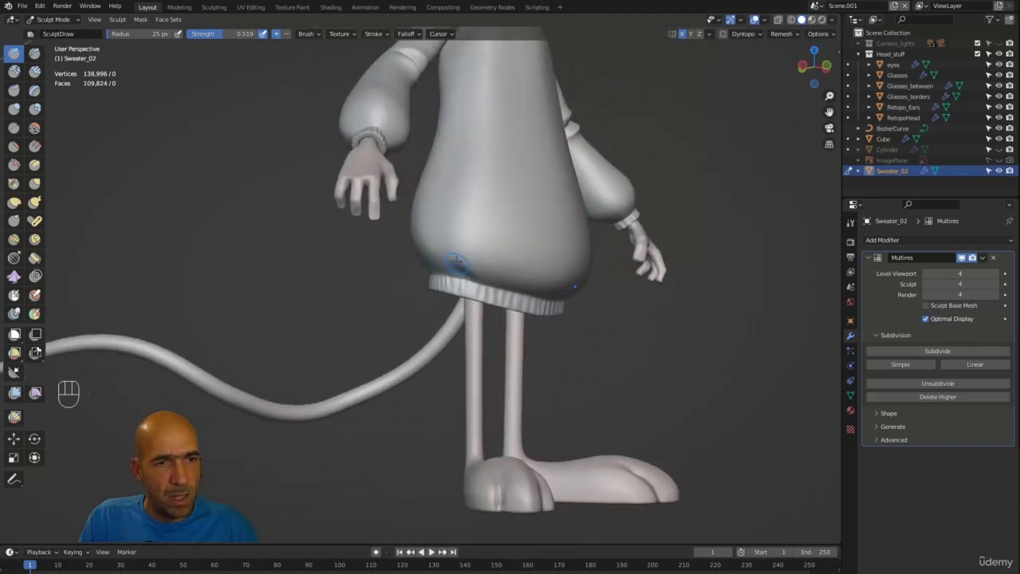
pyautogui.keyDown('shift'); pyautogui.moveTo(376, 293); pyautogui.dragTo(401, 203, button='middle'); pyautogui.keyUp('shift')
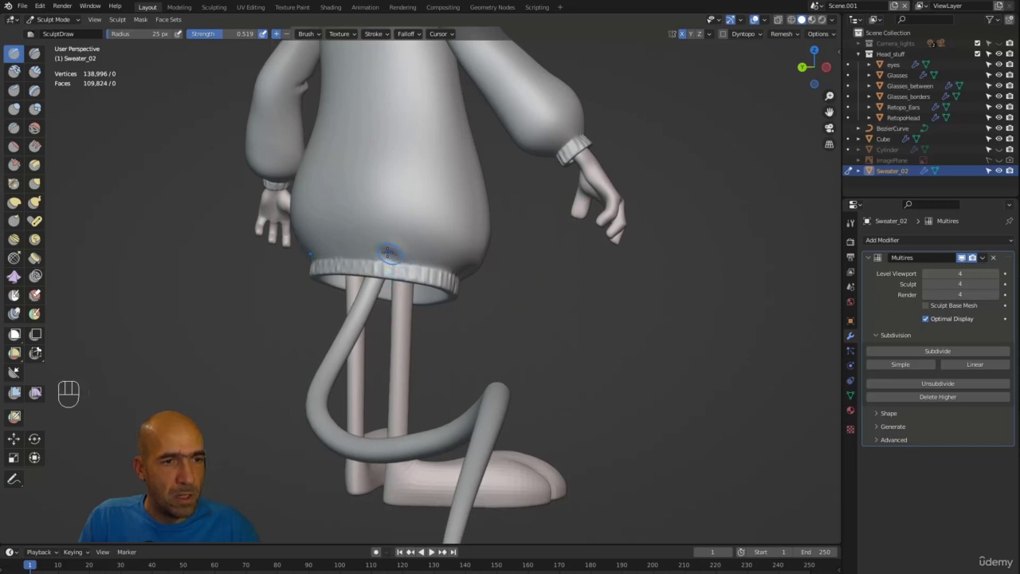
# Switch to the Draw Sharp brush at a 40 px radius and sharpen the elbow fold on the sleeve, smoothing around it
pyautogui.moveTo(387, 245); pyautogui.dragTo(482, 300, button='middle')
pyautogui.moveTo(412, 321); pyautogui.dragTo(494, 290, button='middle')
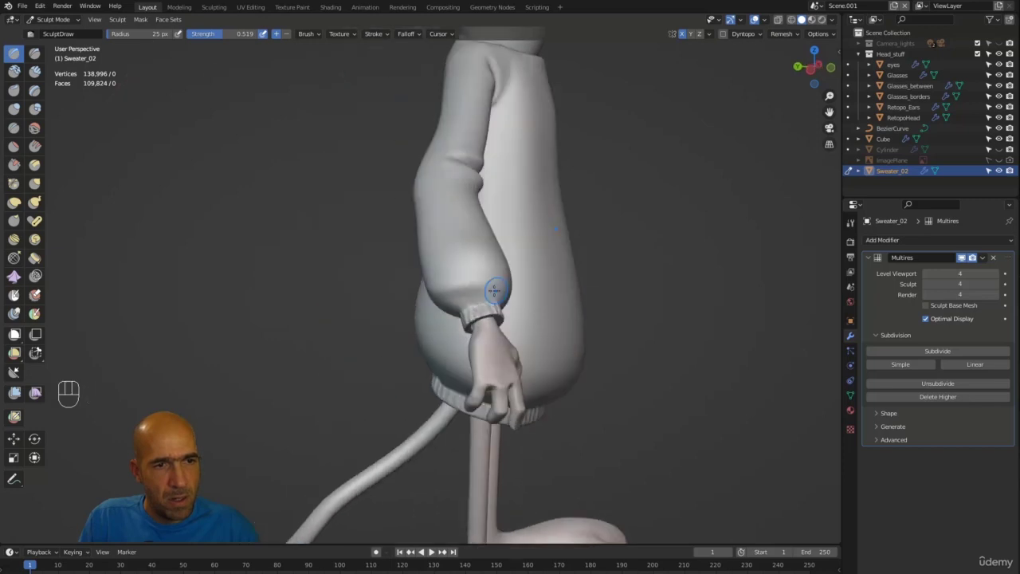
pyautogui.press('1')
pyautogui.press(']')
pyautogui.press(']')
pyautogui.press(']')
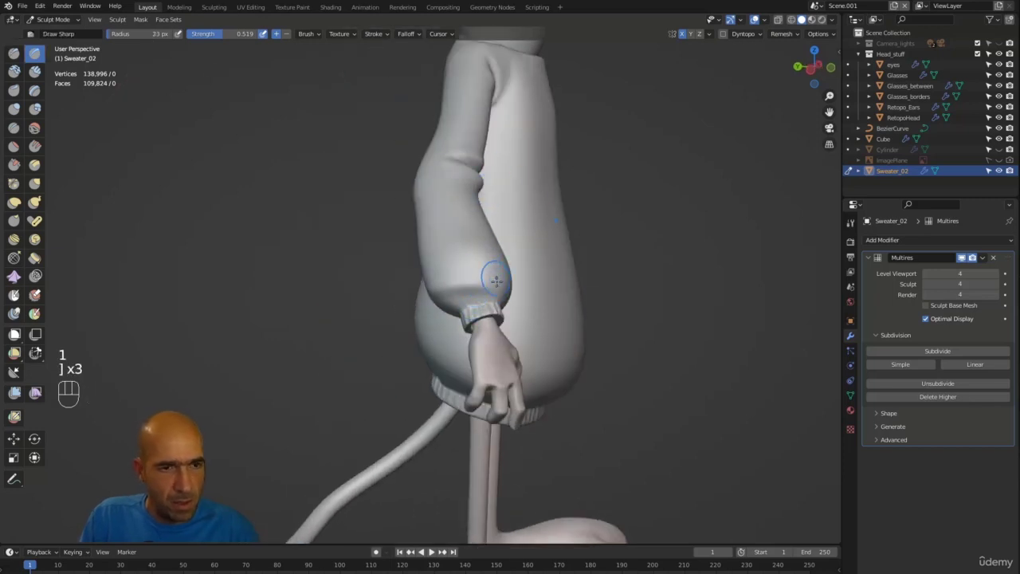
pyautogui.keyDown('alt'); pyautogui.moveTo(494, 277); pyautogui.dragTo(273, 292, button='middle'); pyautogui.keyUp('alt')
pyautogui.keyDown('alt'); pyautogui.keyDown('shift'); pyautogui.moveTo(482, 291); pyautogui.dragTo(124, 249, button='middle'); pyautogui.keyUp('shift'); pyautogui.keyUp('alt')
pyautogui.keyDown('alt'); pyautogui.keyDown('shift'); pyautogui.moveTo(56, 250); pyautogui.dragTo(535, 230, button='middle'); pyautogui.keyUp('shift'); pyautogui.keyUp('alt')
pyautogui.moveTo(557, 264)
pyautogui.keyDown('alt'); pyautogui.mouseDown(button='middle')
pyautogui.moveTo(572, 230)
pyautogui.moveTo(534, 255)
pyautogui.moveTo(514, 301)
pyautogui.moveTo(495, 267)
pyautogui.moveTo(513, 229)
pyautogui.mouseUp(button='middle'); pyautogui.keyUp('alt')
pyautogui.moveTo(521, 196)
pyautogui.mouseDown()
pyautogui.moveTo(540, 237)
pyautogui.moveTo(510, 207)
pyautogui.mouseUp()
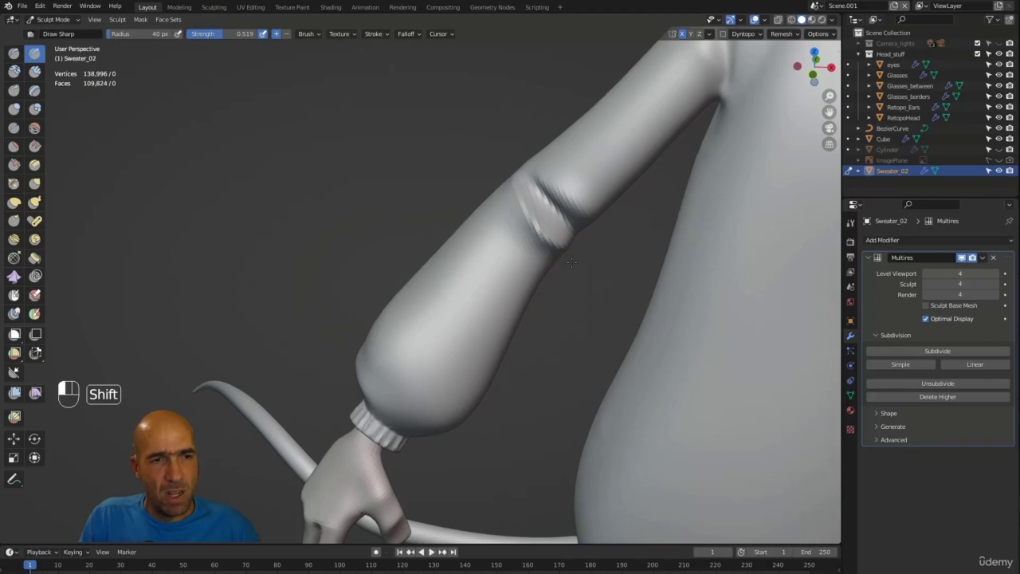
pyautogui.keyDown('alt'); pyautogui.moveTo(570, 272); pyautogui.dragTo(519, 246, button='middle'); pyautogui.keyUp('alt')
pyautogui.keyDown('shift'); pyautogui.moveTo(597, 274); pyautogui.dragTo(488, 239, button='middle'); pyautogui.keyUp('shift')
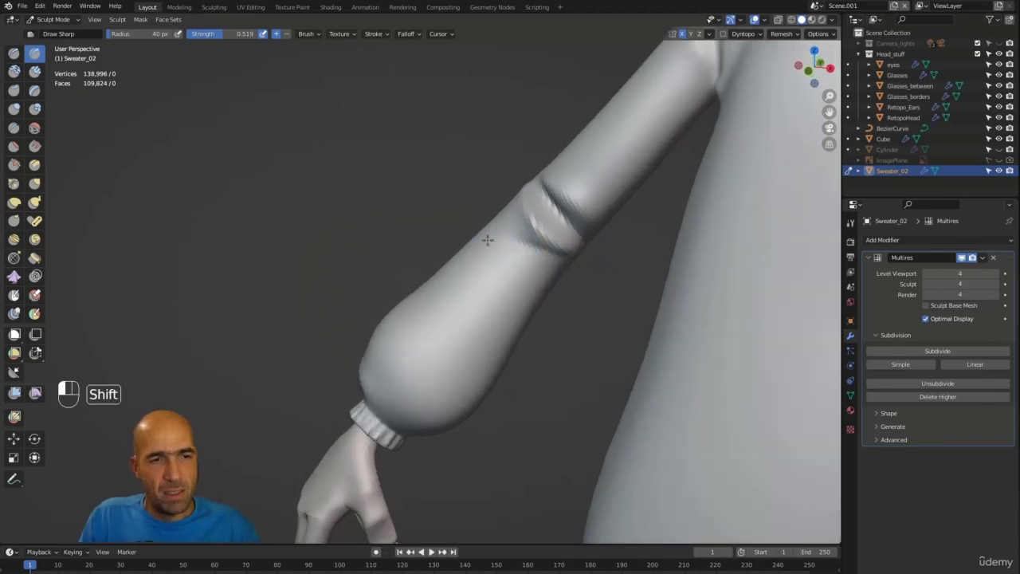
# Switch to the Grab brush at a 95 px radius, make the body mesh active and pull the wrist into place inside the cuff
pyautogui.keyDown('ctrl'); pyautogui.keyDown('alt'); pyautogui.moveTo(556, 300); pyautogui.dragTo(358, 374, button='middle'); pyautogui.keyUp('alt'); pyautogui.keyUp('ctrl')
pyautogui.keyDown('alt'); pyautogui.keyDown('shift'); pyautogui.moveTo(358, 375); pyautogui.dragTo(415, 372, button='middle'); pyautogui.keyUp('shift'); pyautogui.keyUp('alt')
pyautogui.press('g')
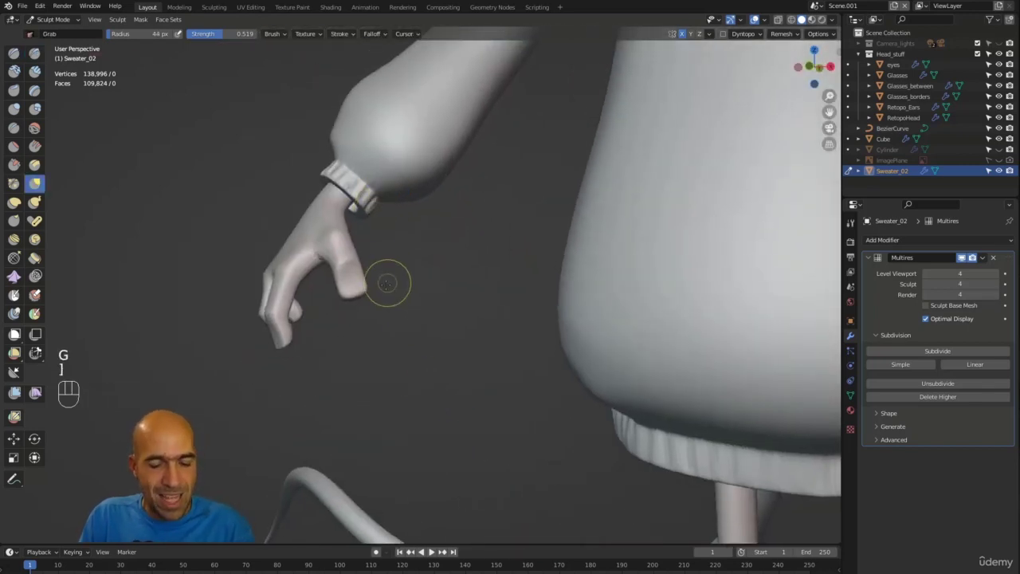
pyautogui.press(']')
pyautogui.press(']')
pyautogui.press(']')
pyautogui.press(']')
pyautogui.press(']')
pyautogui.press(']')
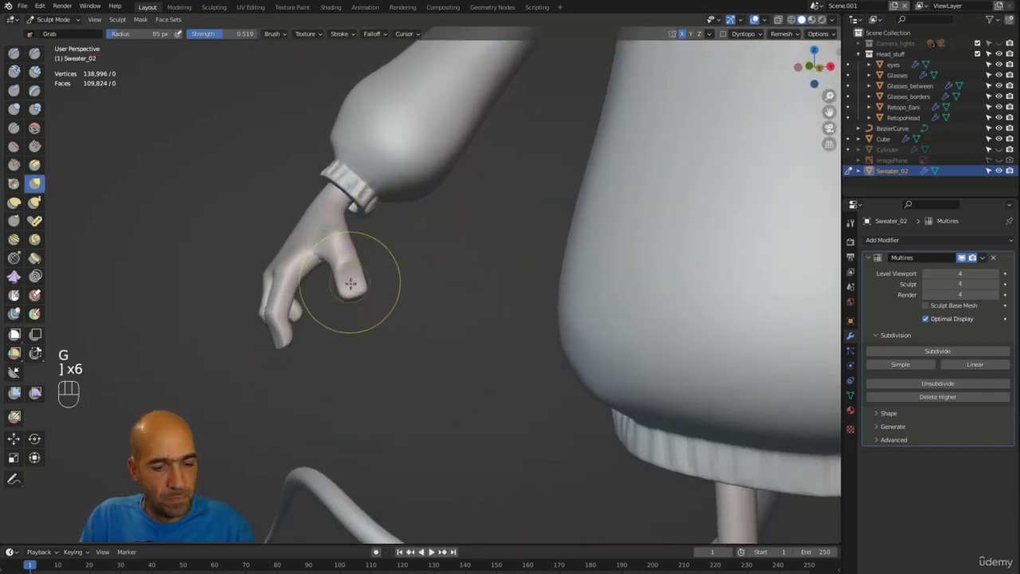
pyautogui.hotkey('alt', 'q')
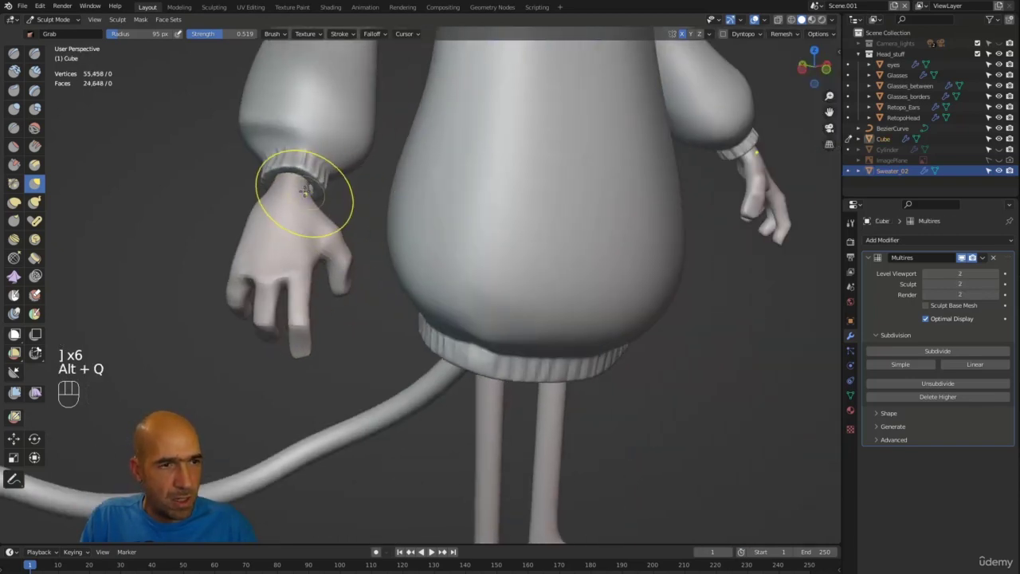
pyautogui.moveTo(302, 194)
pyautogui.mouseDown()
pyautogui.moveTo(314, 183)
pyautogui.moveTo(298, 182)
pyautogui.moveTo(312, 185)
pyautogui.mouseUp()
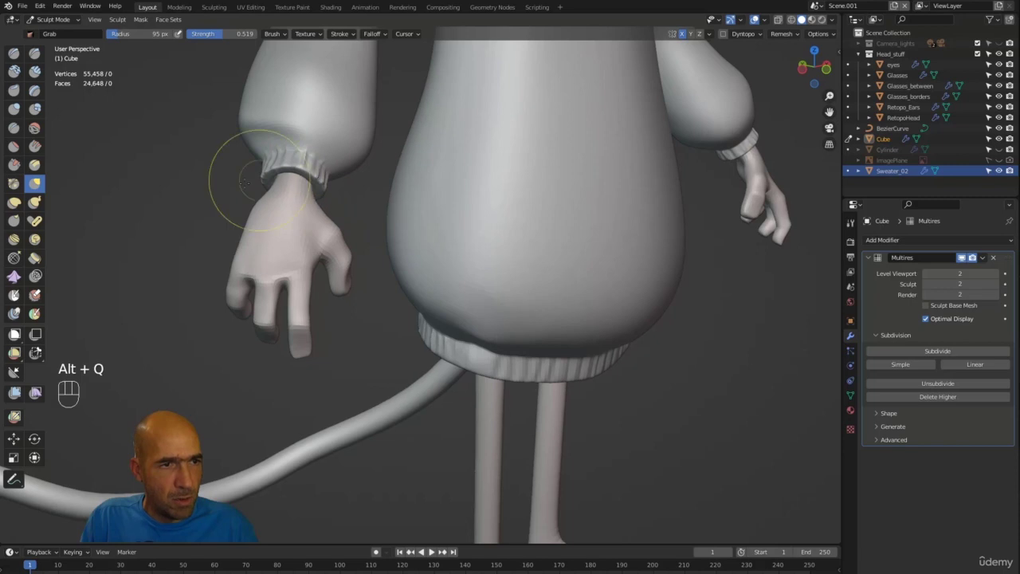
# Examine the hand, cuff and overall figure from several angles, switching to the Inflate/Deflate brush
pyautogui.moveTo(255, 182); pyautogui.dragTo(273, 182, button='middle')
pyautogui.scroll(3, 261, 224)
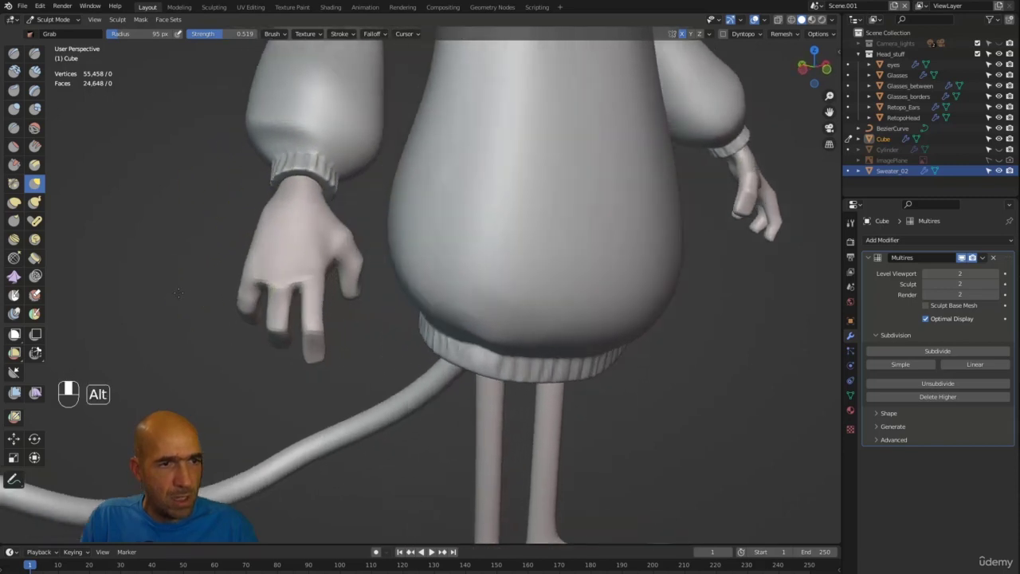
pyautogui.moveTo(260, 239); pyautogui.dragTo(250, 296, button='middle')
pyautogui.moveTo(292, 330); pyautogui.dragTo(332, 341, button='middle')
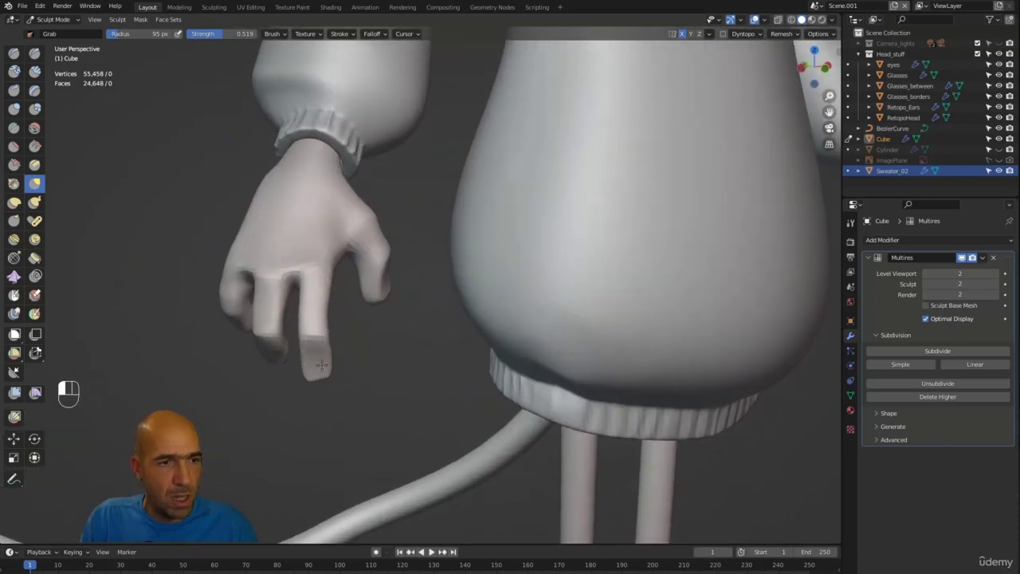
pyautogui.moveTo(353, 428); pyautogui.dragTo(341, 330, button='middle')
pyautogui.scroll(-5, 345, 372)
pyautogui.press('i')
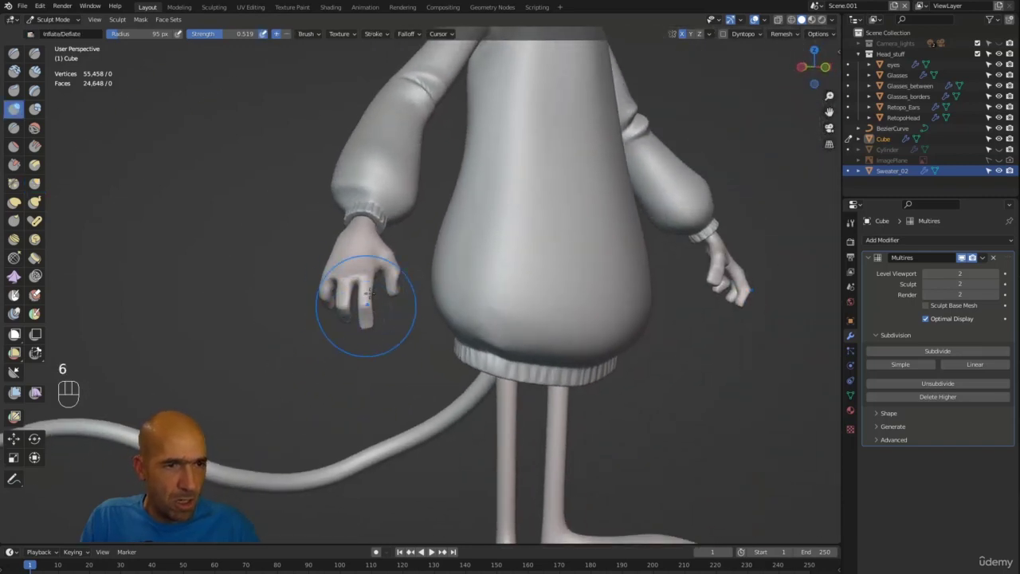
pyautogui.moveTo(369, 293); pyautogui.dragTo(375, 289, button='middle')
pyautogui.scroll(3, 384, 285)
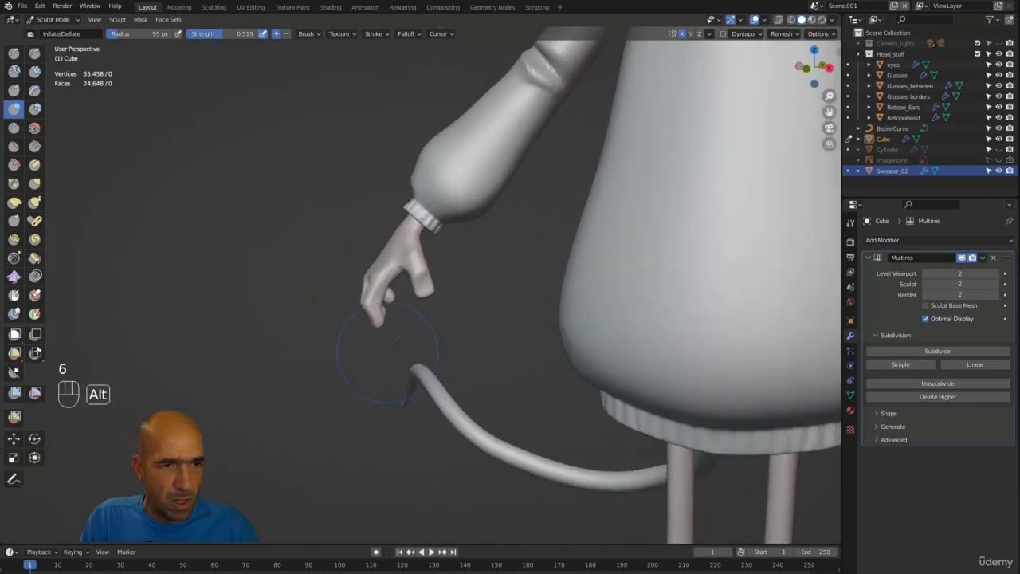
pyautogui.moveTo(396, 342)
pyautogui.mouseDown(button='middle')
pyautogui.moveTo(409, 268)
pyautogui.moveTo(398, 319)
pyautogui.moveTo(330, 387)
pyautogui.moveTo(371, 352)
pyautogui.moveTo(299, 249)
pyautogui.moveTo(433, 269)
pyautogui.mouseUp(button='middle')
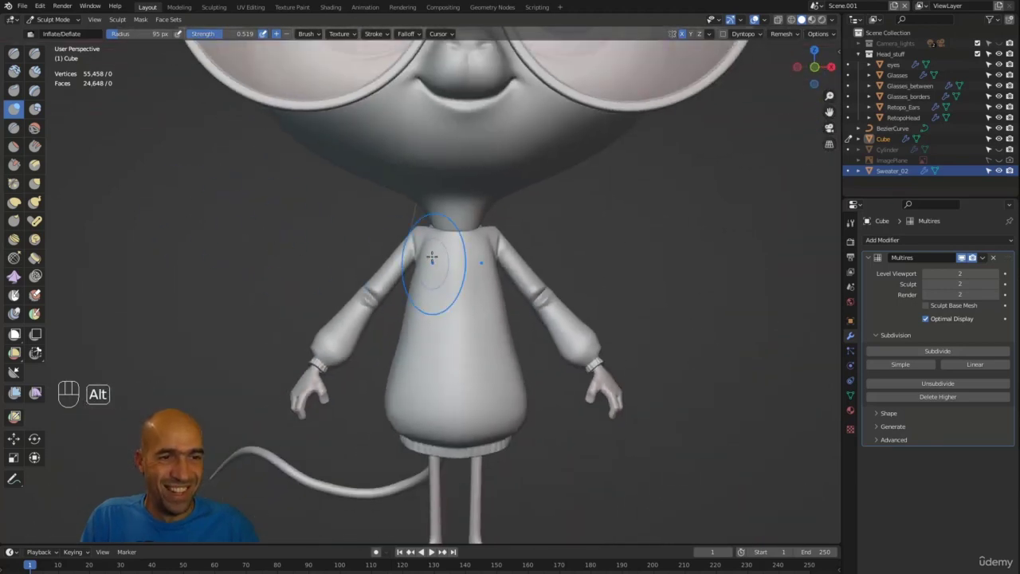
# Make the sweater active again, adjust its shoulder with the Grab brush and smooth the lower back just above the hem
pyautogui.hotkey('alt', 'q')
pyautogui.press('g')
pyautogui.moveTo(417, 229); pyautogui.dragTo(420, 231)
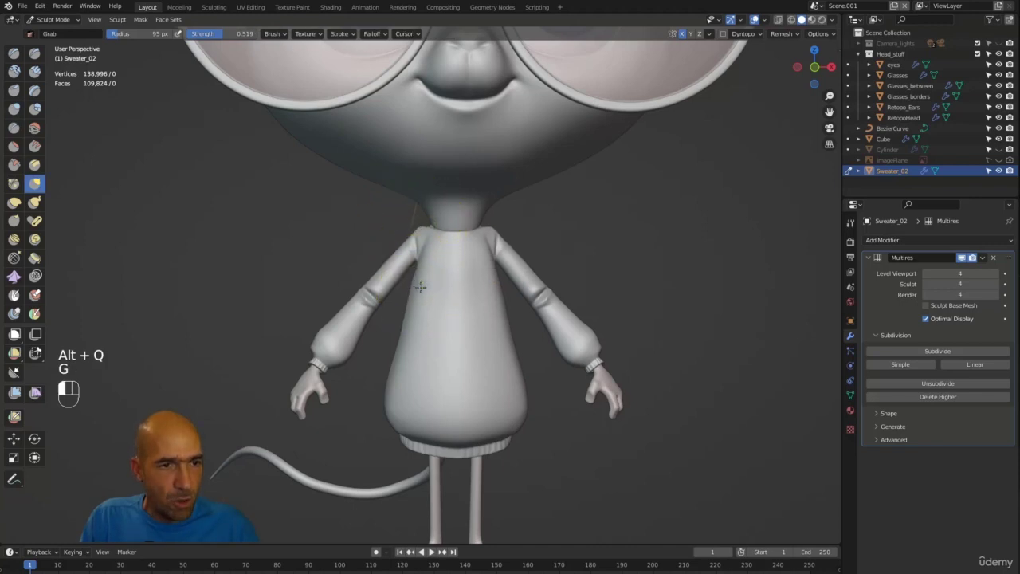
pyautogui.keyDown('alt'); pyautogui.moveTo(432, 267); pyautogui.dragTo(593, 251); pyautogui.keyUp('alt')
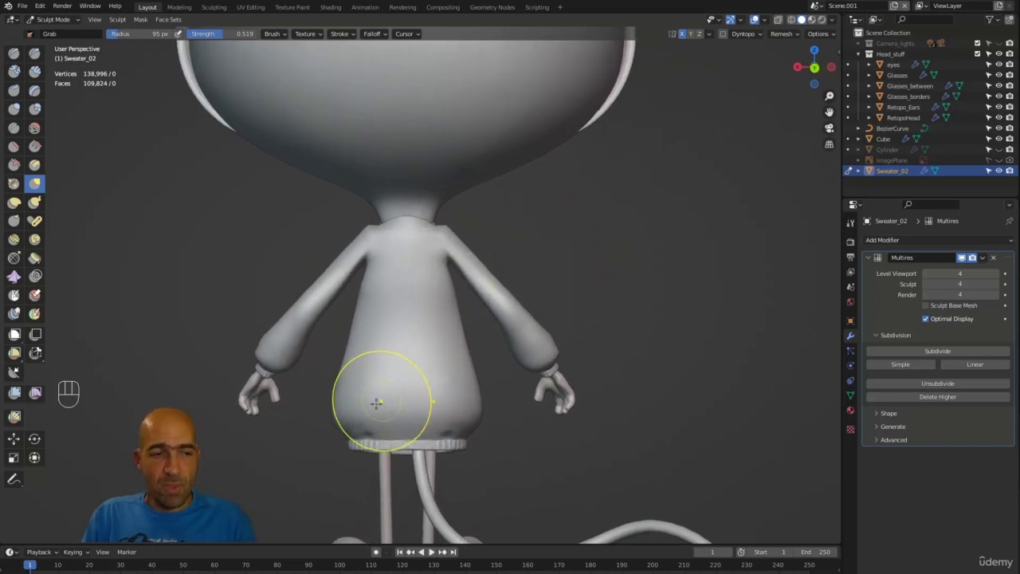
pyautogui.keyDown('shift'); pyautogui.moveTo(372, 406); pyautogui.dragTo(354, 410); pyautogui.keyUp('shift')
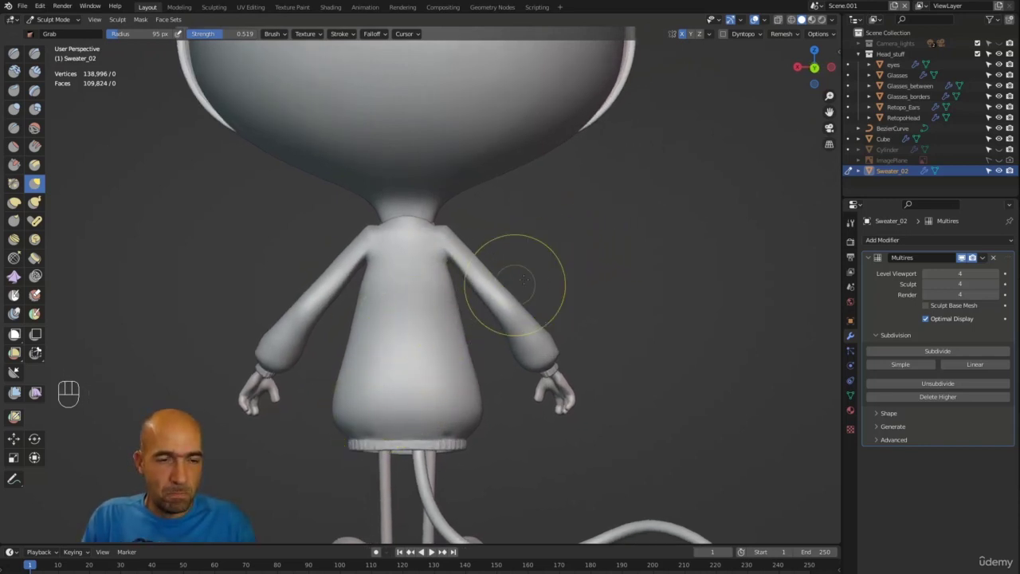
# Switch to the Draw Sharp brush at a 48 px radius, try an inverted stroke along the back armhole and undo it
pyautogui.moveTo(521, 303)
pyautogui.keyDown('ctrl'); pyautogui.keyDown('alt'); pyautogui.mouseDown()
pyautogui.moveTo(567, 275)
pyautogui.moveTo(455, 228)
pyautogui.mouseUp(); pyautogui.keyUp('alt'); pyautogui.keyUp('ctrl')
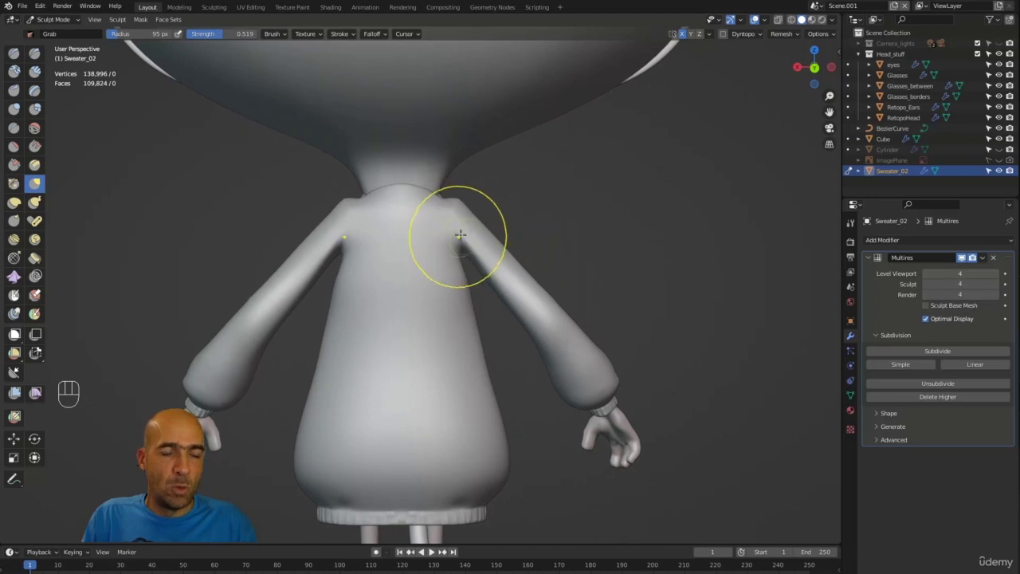
pyautogui.moveTo(537, 234)
pyautogui.keyDown('ctrl'); pyautogui.keyDown('alt'); pyautogui.mouseDown()
pyautogui.moveTo(416, 225)
pyautogui.moveTo(462, 266)
pyautogui.moveTo(446, 279)
pyautogui.moveTo(478, 257)
pyautogui.mouseUp(); pyautogui.keyUp('alt'); pyautogui.keyUp('ctrl')
pyautogui.press('1')
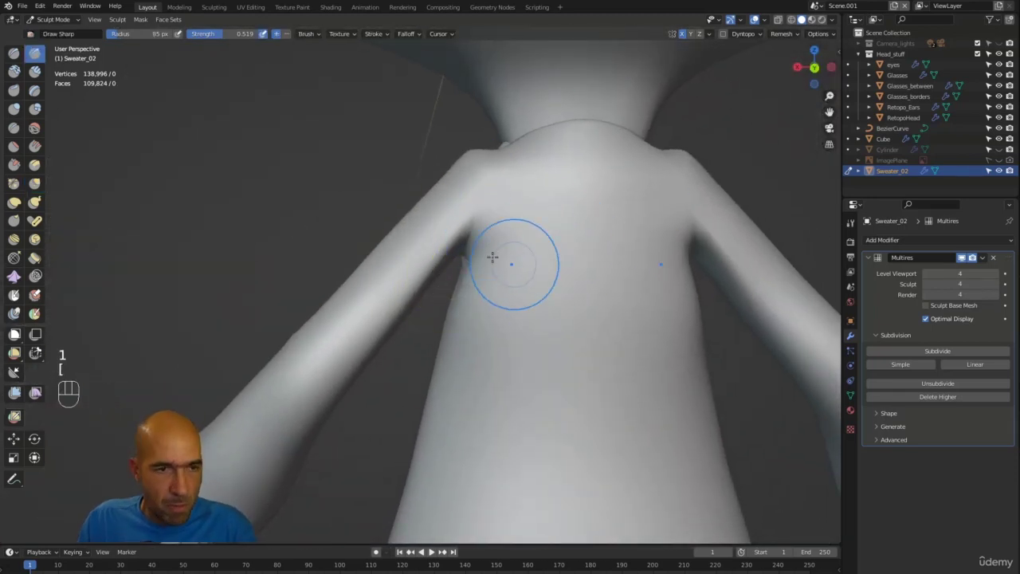
pyautogui.press('[')
pyautogui.press('[')
pyautogui.press('[')
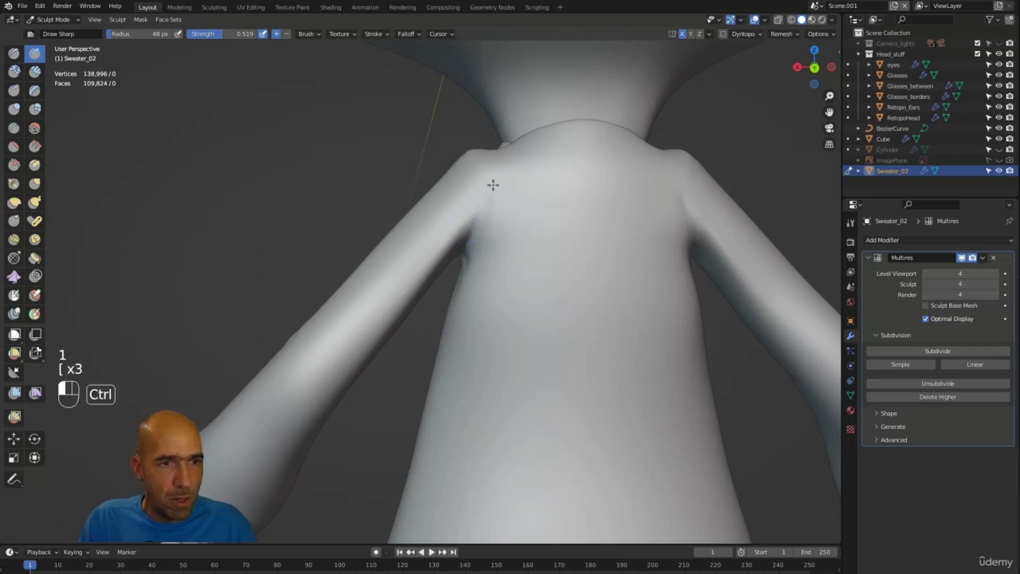
pyautogui.moveTo(493, 184)
pyautogui.keyDown('ctrl'); pyautogui.mouseDown()
pyautogui.moveTo(490, 202)
pyautogui.moveTo(474, 176)
pyautogui.moveTo(466, 242)
pyautogui.mouseUp(); pyautogui.keyUp('ctrl')
pyautogui.hotkey('ctrl', 'z')
pyautogui.hotkey('ctrl', 'z')
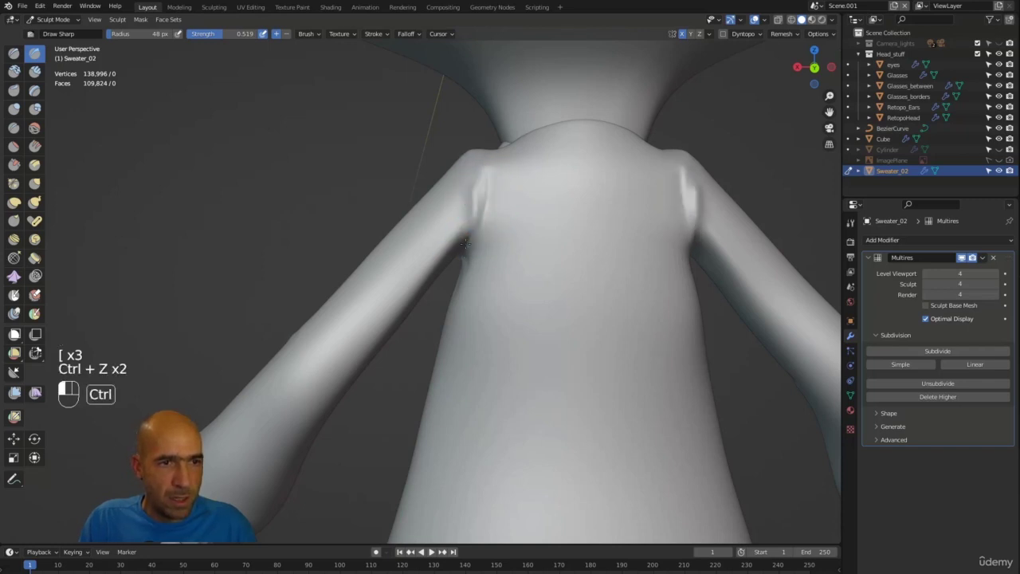
# Sculpt a raised fold along the back armhole with the inverted Draw Sharp brush and soften it with smoothing
pyautogui.keyDown('ctrl'); pyautogui.moveTo(475, 186); pyautogui.dragTo(483, 200); pyautogui.keyUp('ctrl')
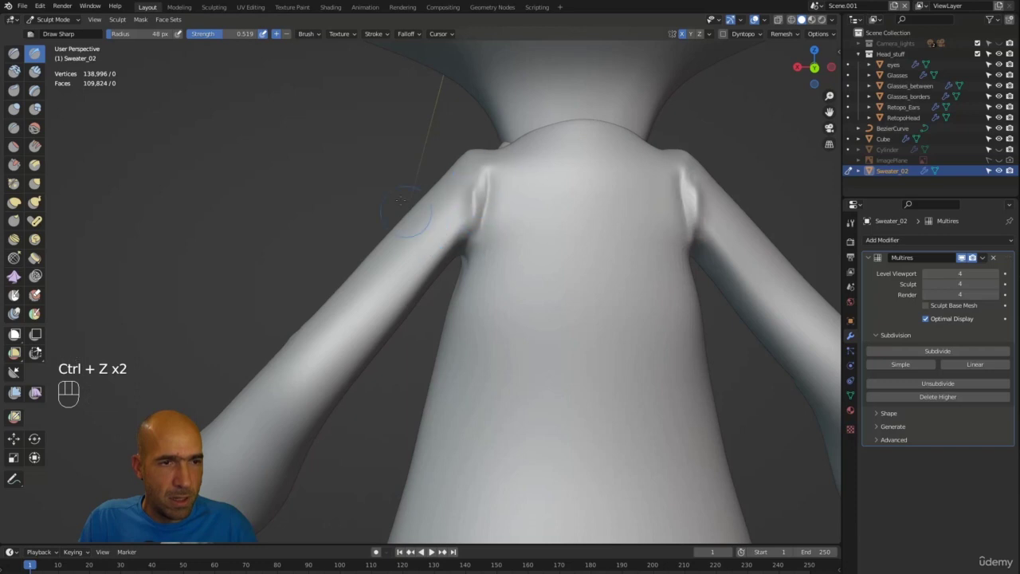
pyautogui.moveTo(482, 200); pyautogui.dragTo(472, 175, button='middle')
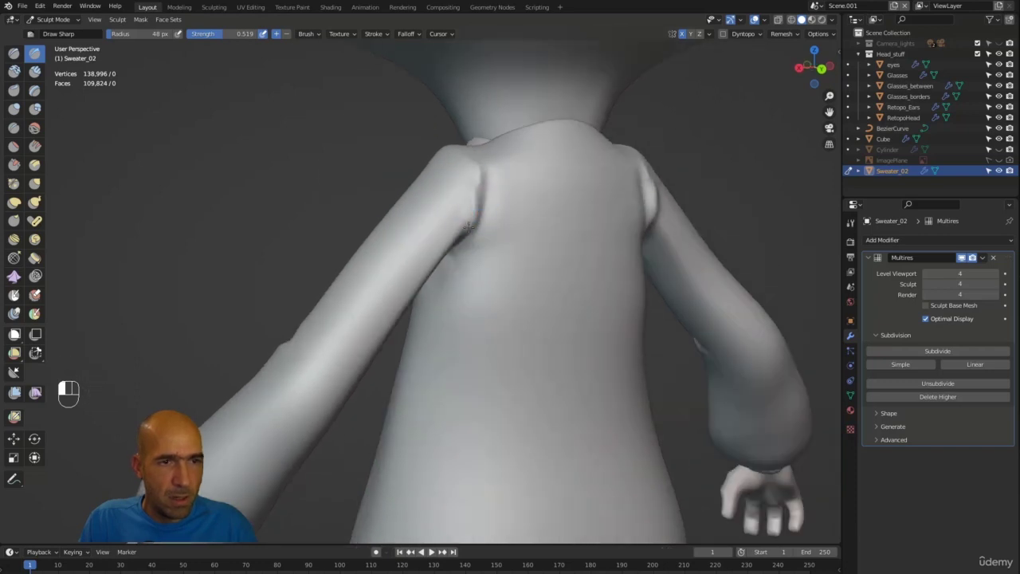
pyautogui.moveTo(461, 217); pyautogui.dragTo(478, 221, button='middle')
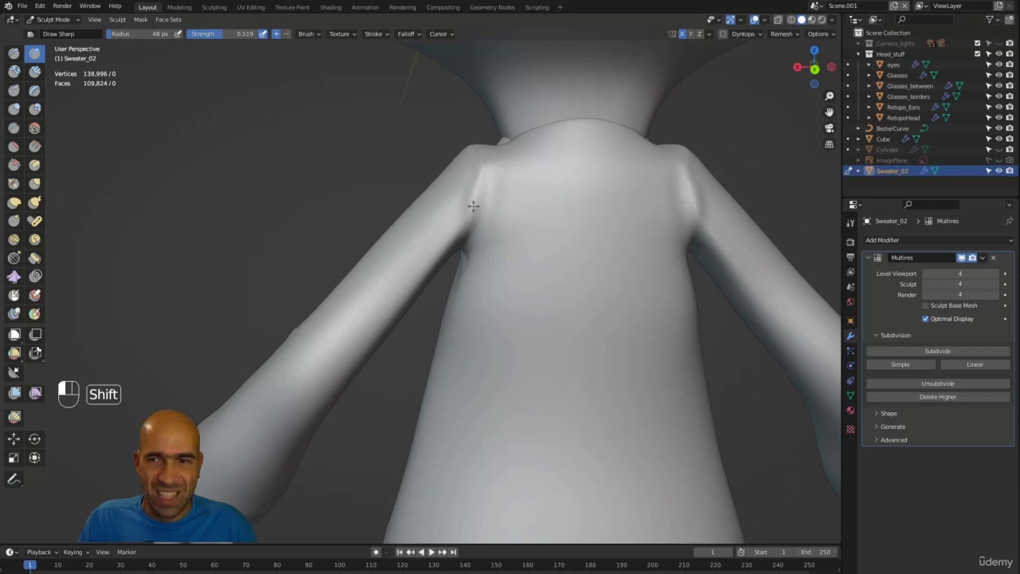
pyautogui.keyDown('alt'); pyautogui.moveTo(473, 206); pyautogui.dragTo(480, 202, button='middle'); pyautogui.keyUp('alt')
pyautogui.keyDown('shift'); pyautogui.moveTo(497, 177); pyautogui.dragTo(472, 176); pyautogui.keyUp('shift')
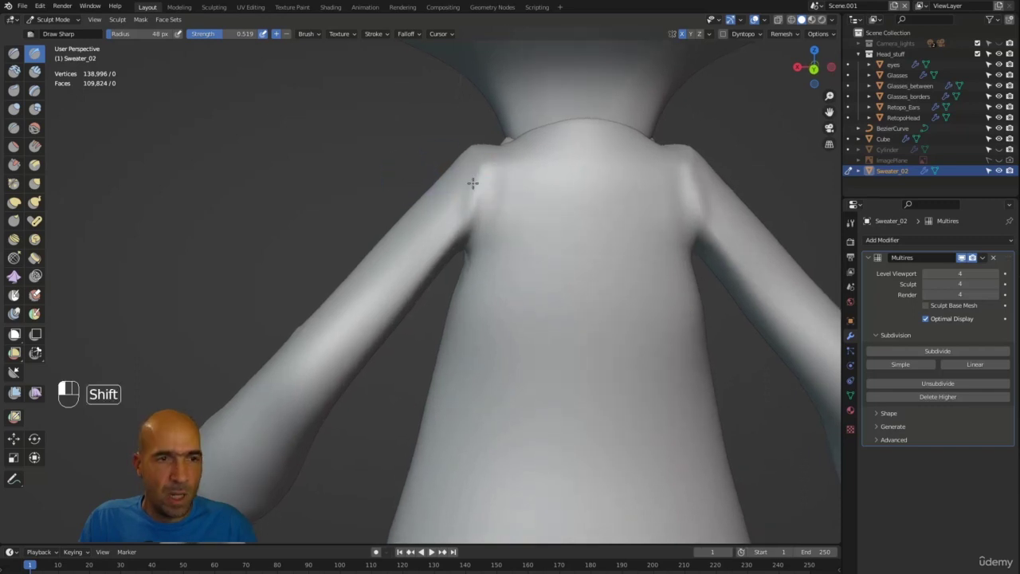
# Try a Draw Sharp crease from the back of the shoulder toward the armpit and undo the last strokes
pyautogui.keyDown('alt'); pyautogui.moveTo(474, 183); pyautogui.dragTo(448, 192, button='middle'); pyautogui.keyUp('alt')
pyautogui.moveTo(465, 176); pyautogui.dragTo(459, 214)
pyautogui.keyDown('alt'); pyautogui.moveTo(409, 215); pyautogui.dragTo(454, 200, button='middle'); pyautogui.keyUp('alt')
pyautogui.hotkey('ctrl', 'z')
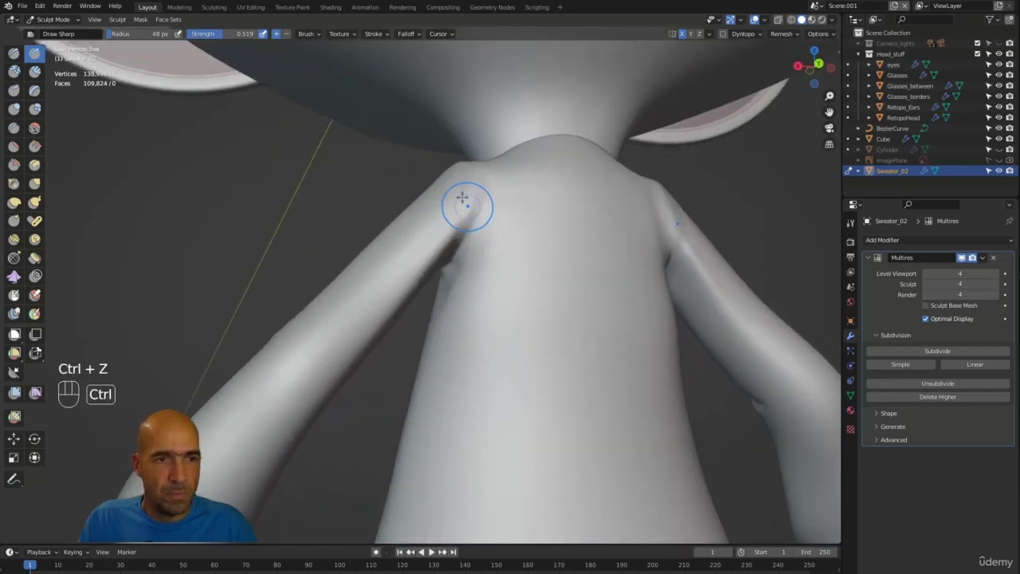
pyautogui.hotkey('ctrl', 'z')
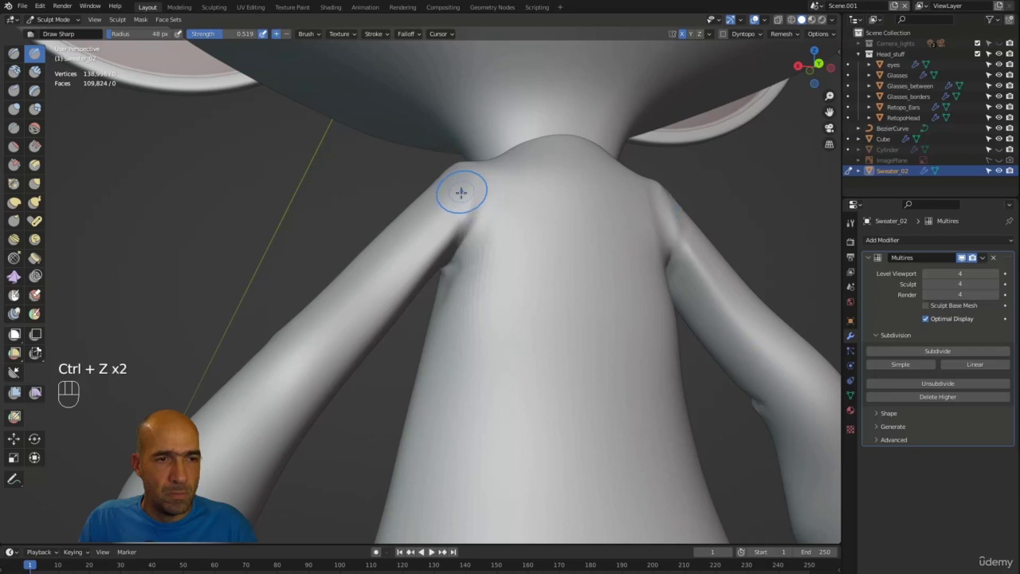
# Inflate the sleeve at the armpit with the Inflate/Deflate brush at an 86 px radius and smooth its transition into the body
pyautogui.keyDown('alt'); pyautogui.moveTo(464, 185); pyautogui.dragTo(358, 270, button='middle'); pyautogui.keyUp('alt')
pyautogui.keyDown('alt'); pyautogui.moveTo(398, 303); pyautogui.dragTo(422, 291, button='middle'); pyautogui.keyUp('alt')
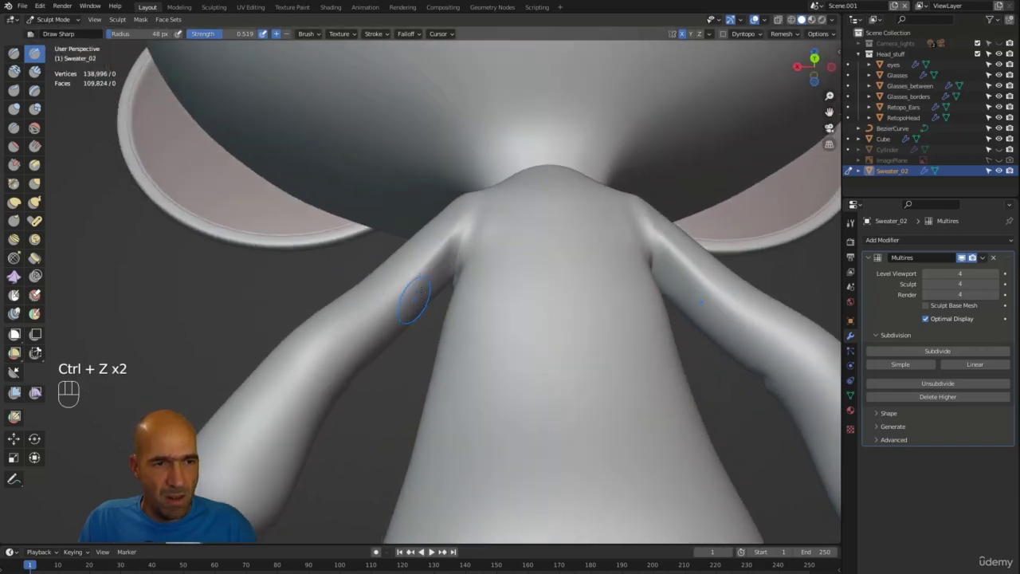
pyautogui.press('6')
pyautogui.press(']')
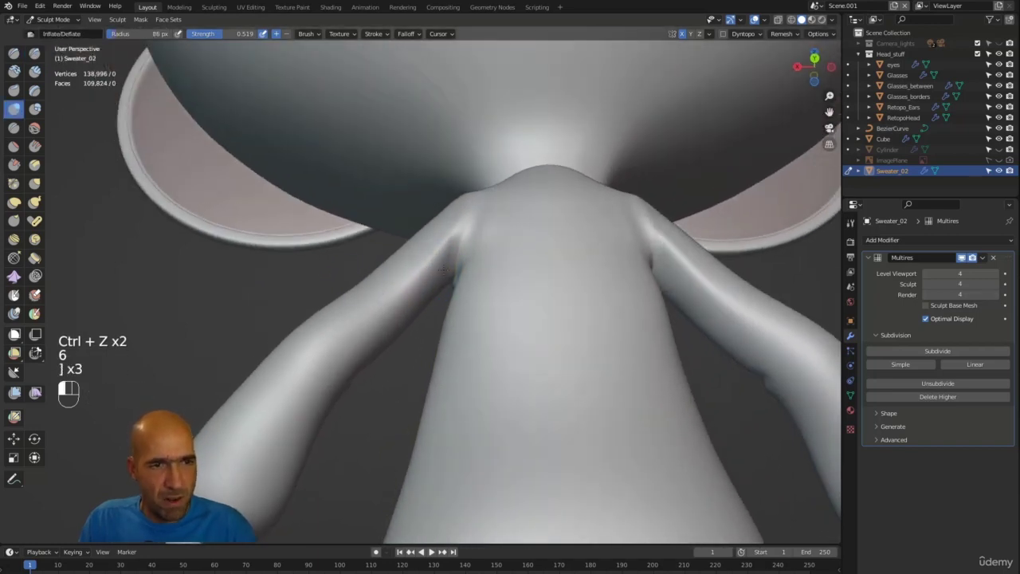
pyautogui.moveTo(412, 312)
pyautogui.keyDown('shift'); pyautogui.mouseDown()
pyautogui.moveTo(402, 306)
pyautogui.moveTo(424, 269)
pyautogui.mouseUp(); pyautogui.keyUp('shift')
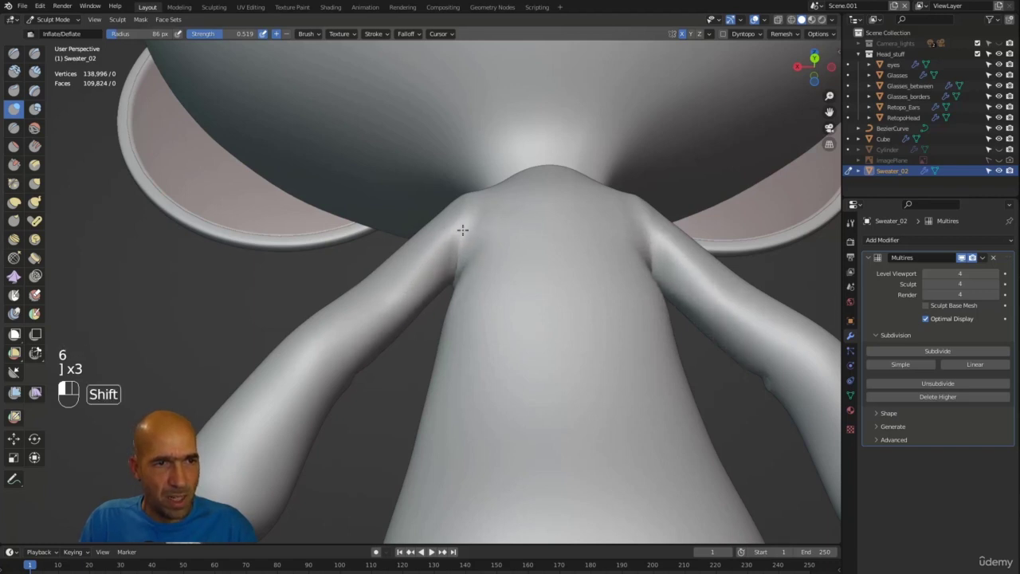
pyautogui.keyDown('shift'); pyautogui.moveTo(462, 229); pyautogui.dragTo(443, 266); pyautogui.keyUp('shift')
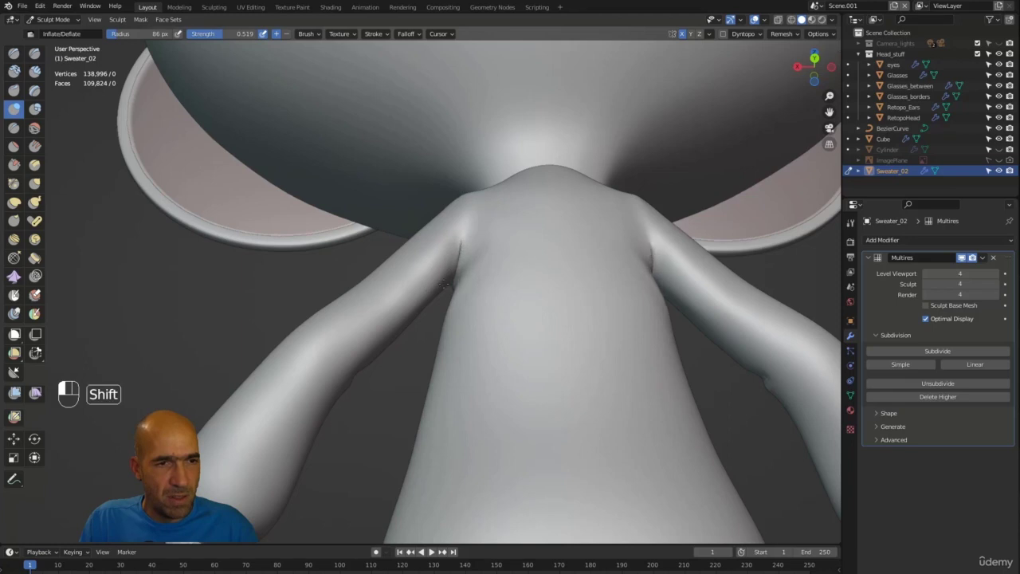
pyautogui.moveTo(352, 335)
pyautogui.keyDown('alt'); pyautogui.mouseDown(button='middle')
pyautogui.moveTo(362, 414)
pyautogui.moveTo(365, 390)
pyautogui.moveTo(375, 391)
pyautogui.mouseUp(button='middle'); pyautogui.keyUp('alt')
# Switch to the Draw Sharp brush at a 35 px radius, try a crease along the back shoulder seam and undo it
pyautogui.press('1')
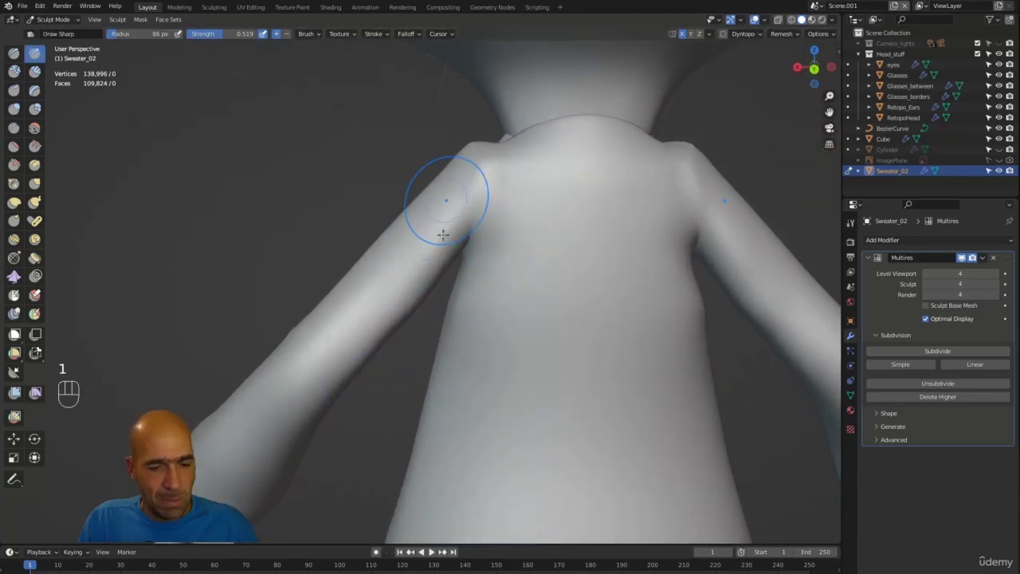
pyautogui.press('[')
pyautogui.press('[')
pyautogui.press('[')
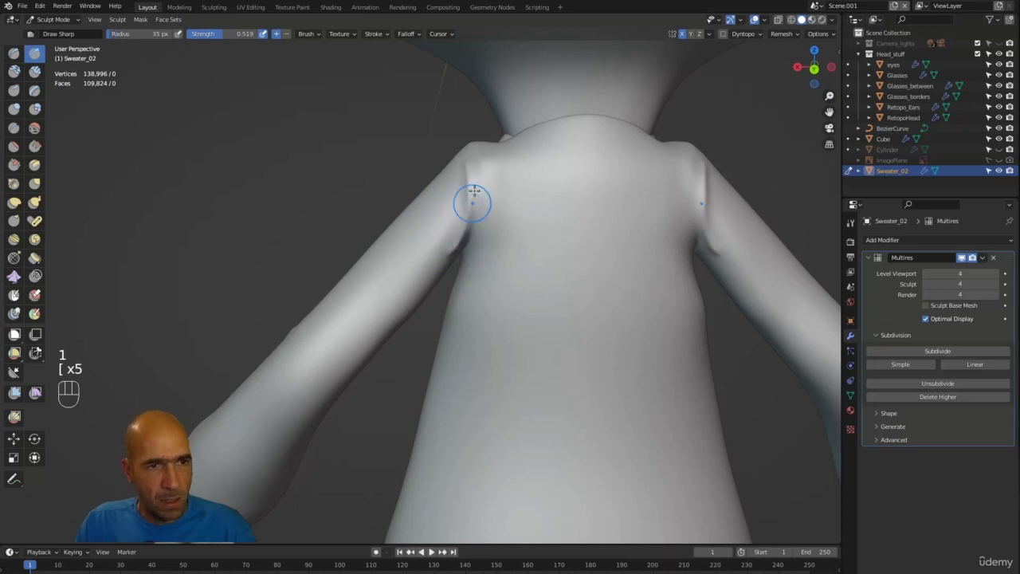
pyautogui.hotkey('ctrl', 'z')
pyautogui.hotkey('ctrl', 'z')
# Carve the armhole crease from the back of the shoulder down to the armpit with the Draw Sharp brush
pyautogui.keyDown('alt'); pyautogui.moveTo(448, 295); pyautogui.dragTo(455, 257, button='middle'); pyautogui.keyUp('alt')
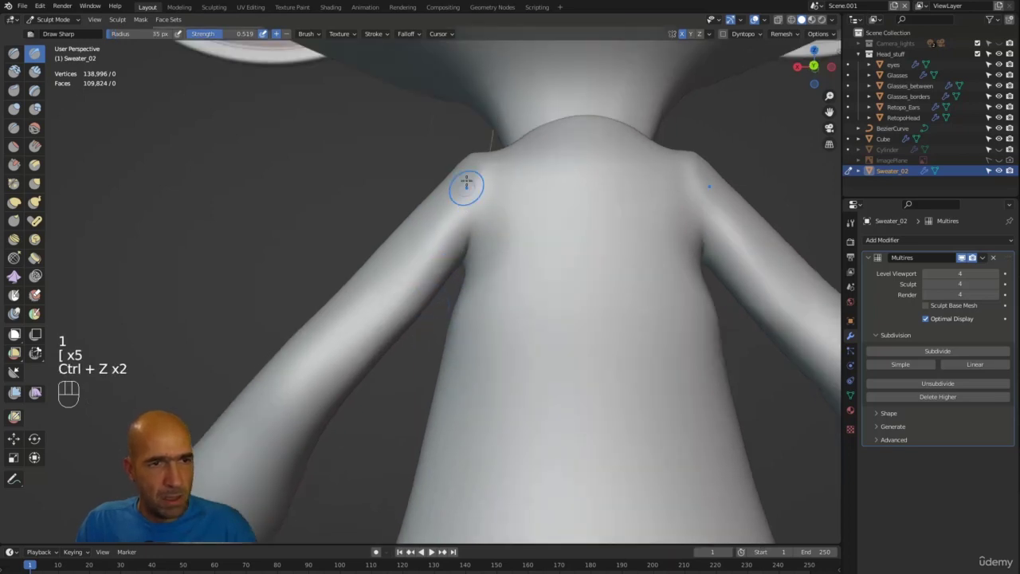
pyautogui.moveTo(467, 180)
pyautogui.mouseDown()
pyautogui.moveTo(477, 233)
pyautogui.moveTo(466, 250)
pyautogui.mouseUp()
pyautogui.keyDown('alt'); pyautogui.moveTo(472, 231); pyautogui.dragTo(444, 198, button='middle'); pyautogui.keyUp('alt')
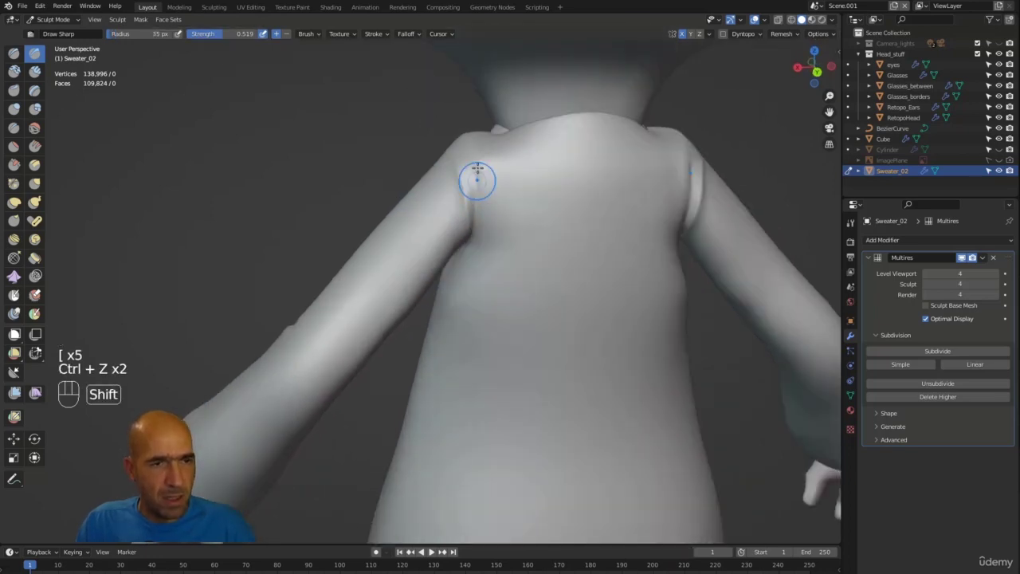
pyautogui.keyDown('alt'); pyautogui.moveTo(458, 232); pyautogui.dragTo(385, 215, button='middle'); pyautogui.keyUp('alt')
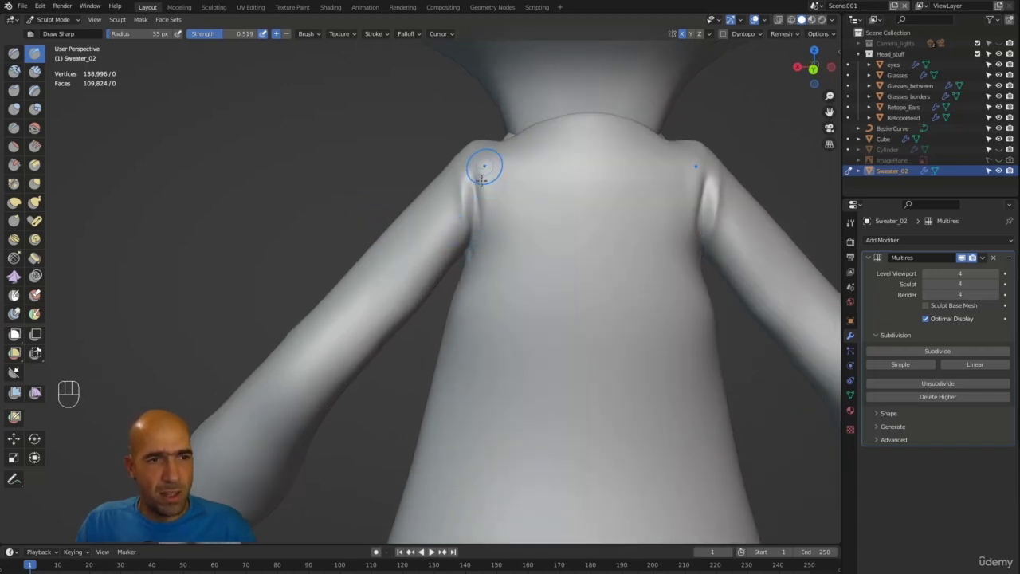
# Undo the last two crease strokes and smooth the upper end of the armhole crease at the back of the shoulder
pyautogui.hotkey('ctrl', 'z')
pyautogui.hotkey('ctrl', 'z')
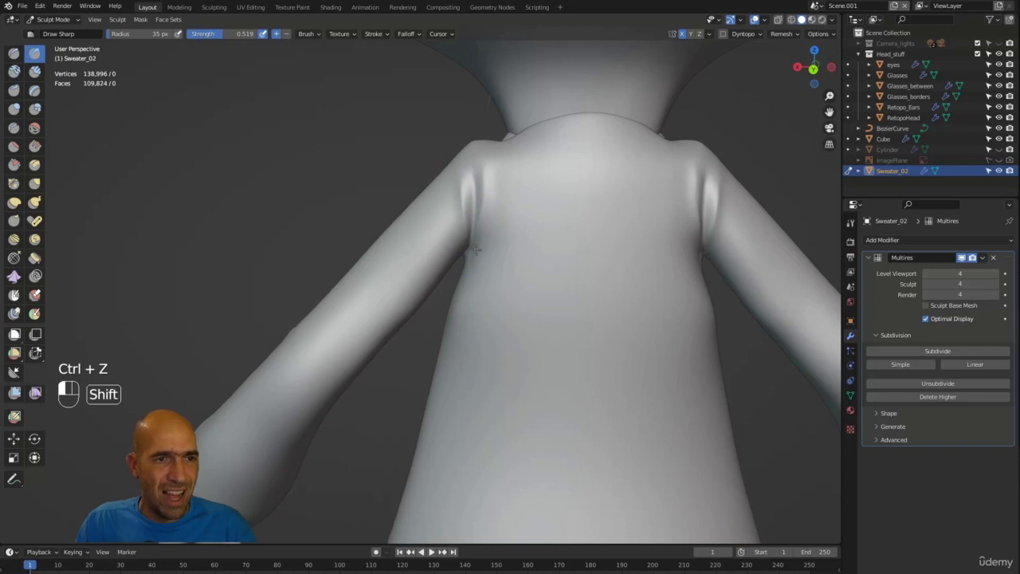
pyautogui.keyDown('alt'); pyautogui.moveTo(475, 250); pyautogui.dragTo(474, 161, button='middle'); pyautogui.keyUp('alt')
pyautogui.keyDown('shift'); pyautogui.moveTo(487, 156); pyautogui.dragTo(488, 165); pyautogui.keyUp('shift')
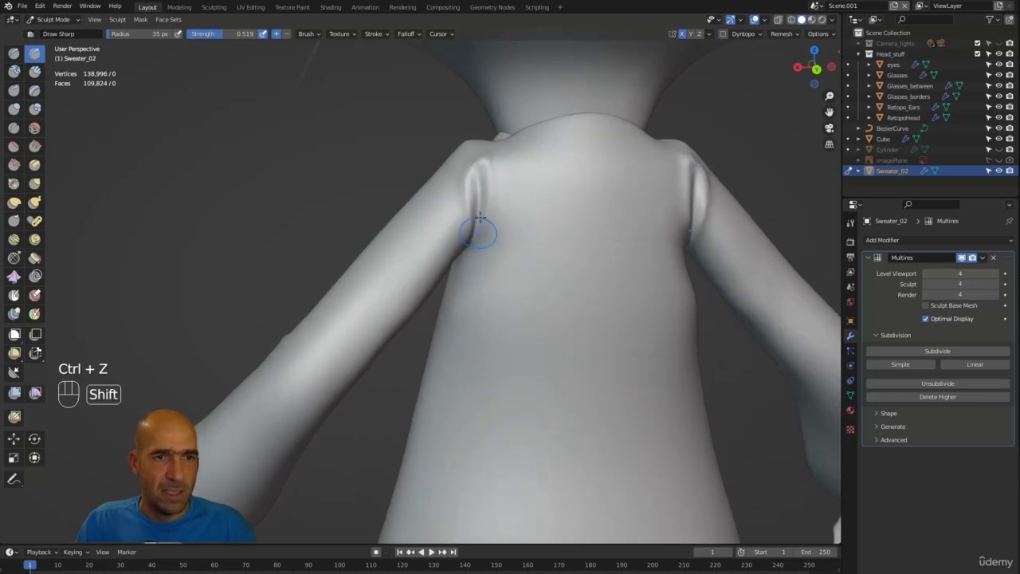
pyautogui.keyDown('ctrl'); pyautogui.keyDown('alt'); pyautogui.moveTo(462, 254); pyautogui.dragTo(429, 374, button='middle'); pyautogui.keyUp('alt'); pyautogui.keyUp('ctrl')
pyautogui.keyDown('alt'); pyautogui.moveTo(418, 319); pyautogui.dragTo(395, 243, button='middle'); pyautogui.keyUp('alt')
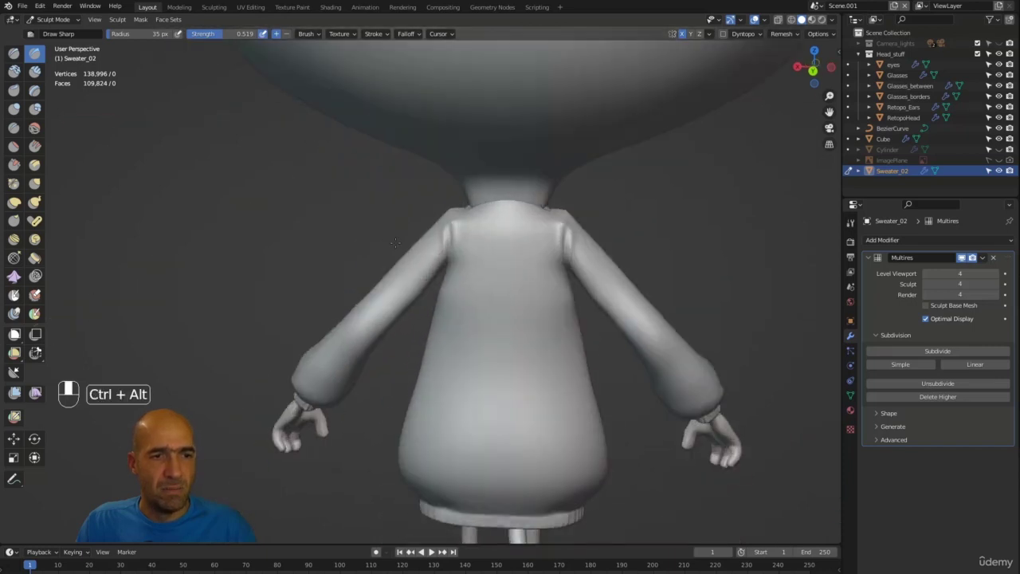
# Pull the front of the shoulder outward beside the neck with the Grab brush at an 83 px radius
pyautogui.keyDown('alt'); pyautogui.moveTo(454, 229); pyautogui.dragTo(666, 170, button='middle'); pyautogui.keyUp('alt')
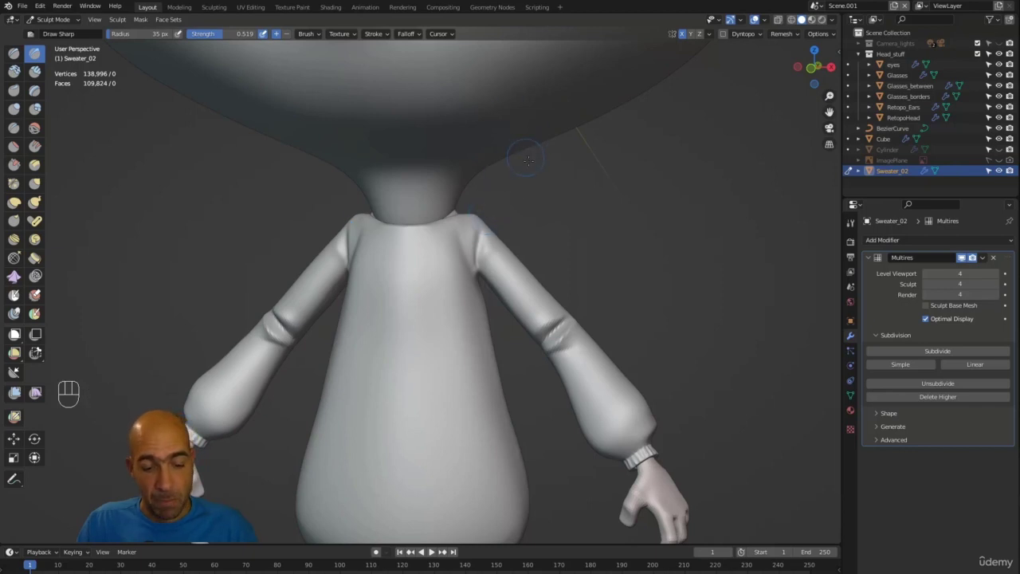
pyautogui.press('g')
pyautogui.press(']')
pyautogui.press(']')
pyautogui.press(']')
pyautogui.press(']')
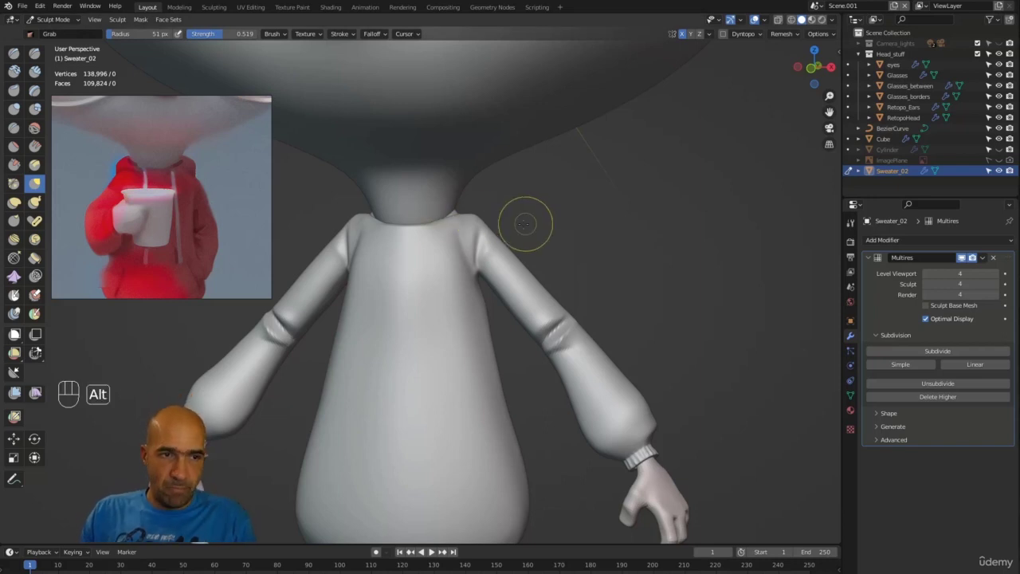
pyautogui.keyDown('alt'); pyautogui.moveTo(520, 223); pyautogui.dragTo(526, 224); pyautogui.keyUp('alt')
pyautogui.press('g')
pyautogui.press(']')
pyautogui.press(']')
pyautogui.press(']')
pyautogui.press(']')
pyautogui.press(']')
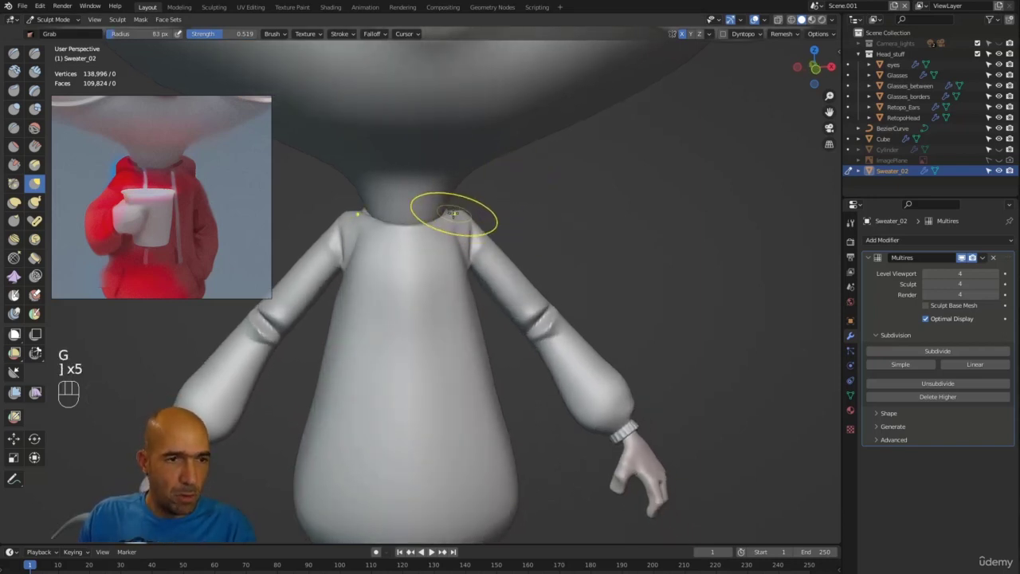
pyautogui.moveTo(444, 210); pyautogui.dragTo(485, 205)
pyautogui.keyDown('ctrl'); pyautogui.keyDown('alt'); pyautogui.moveTo(485, 206); pyautogui.dragTo(473, 196, button='middle'); pyautogui.keyUp('alt'); pyautogui.keyUp('ctrl')
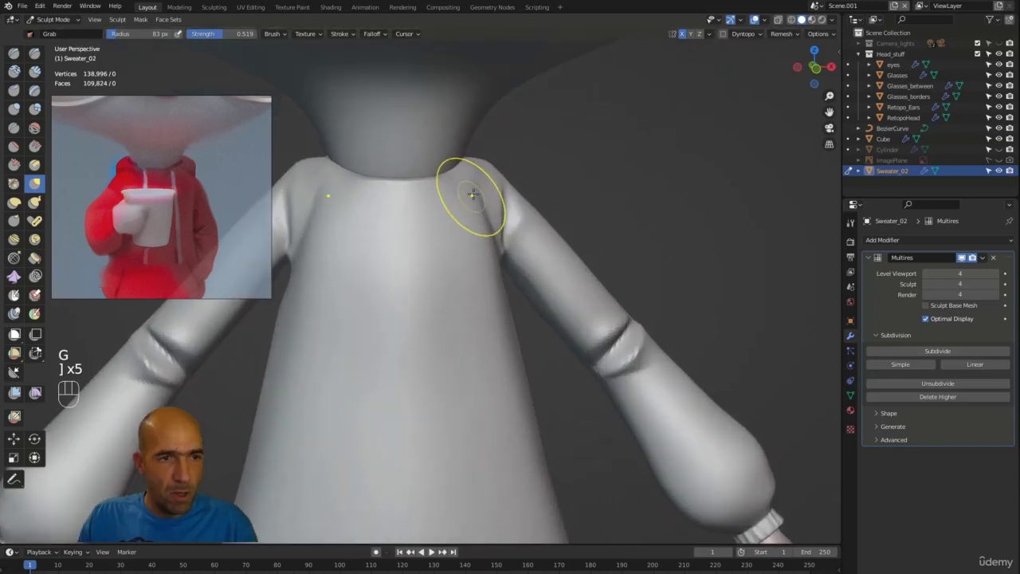
pyautogui.keyDown('alt'); pyautogui.moveTo(527, 222); pyautogui.dragTo(491, 213, button='middle'); pyautogui.keyUp('alt')
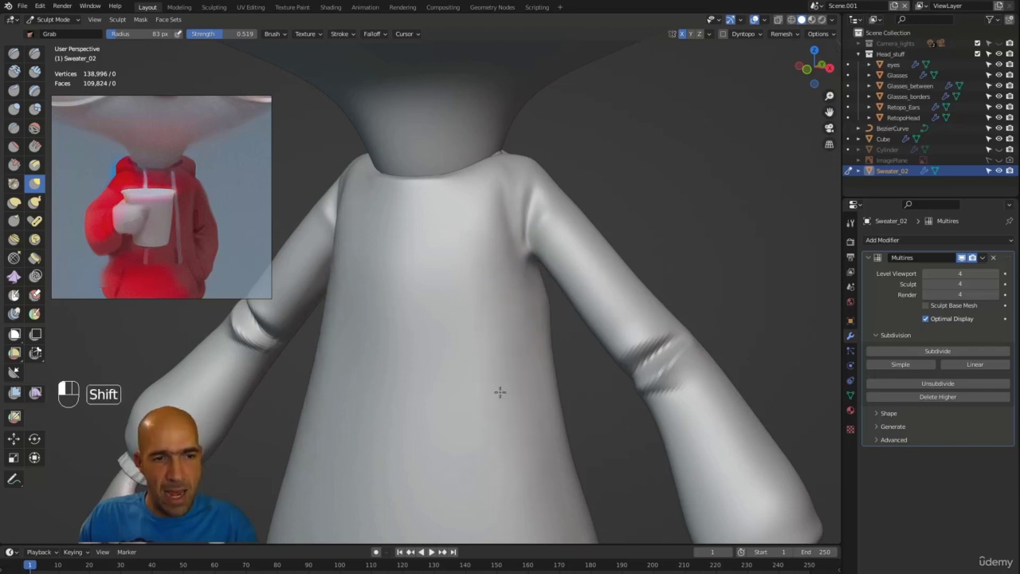
pyautogui.keyDown('ctrl'); pyautogui.keyDown('alt'); pyautogui.moveTo(605, 156); pyautogui.dragTo(578, 230); pyautogui.keyUp('alt'); pyautogui.keyUp('ctrl')
pyautogui.keyDown('alt'); pyautogui.moveTo(579, 229); pyautogui.dragTo(569, 273); pyautogui.keyUp('alt')
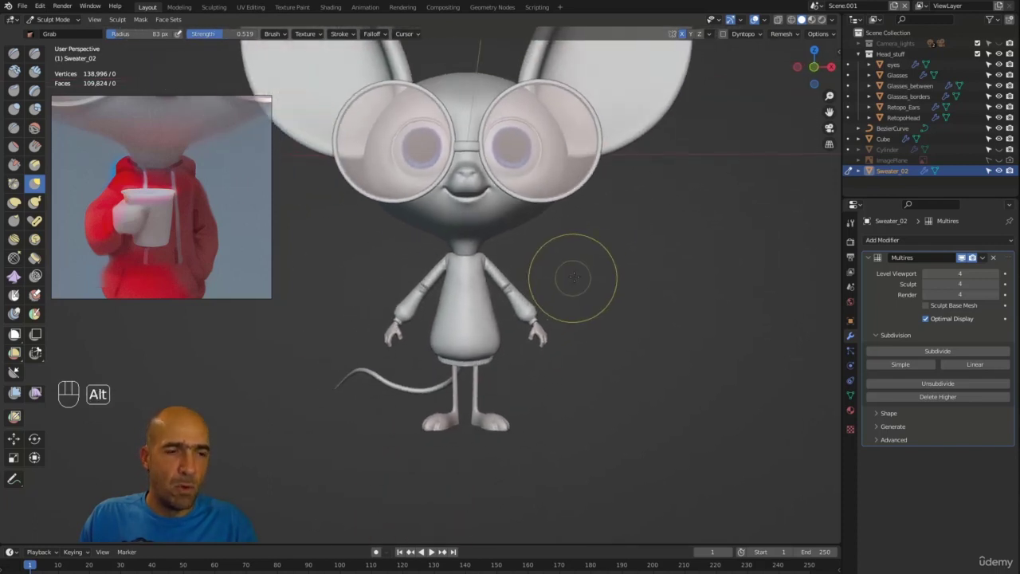
# Create a new material for the sweater and name it Sweater
pyautogui.click(850, 412)
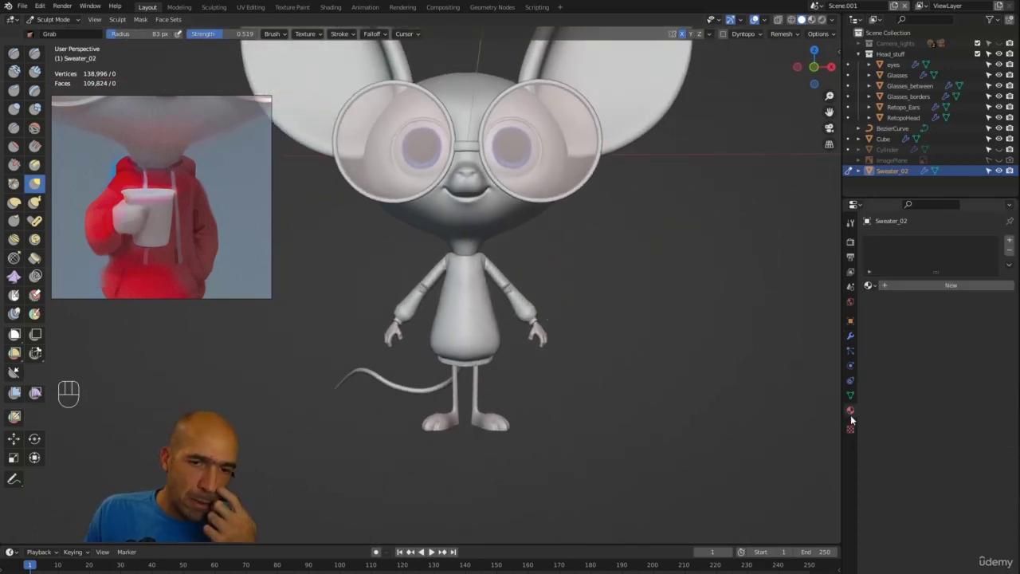
pyautogui.click(892, 287)
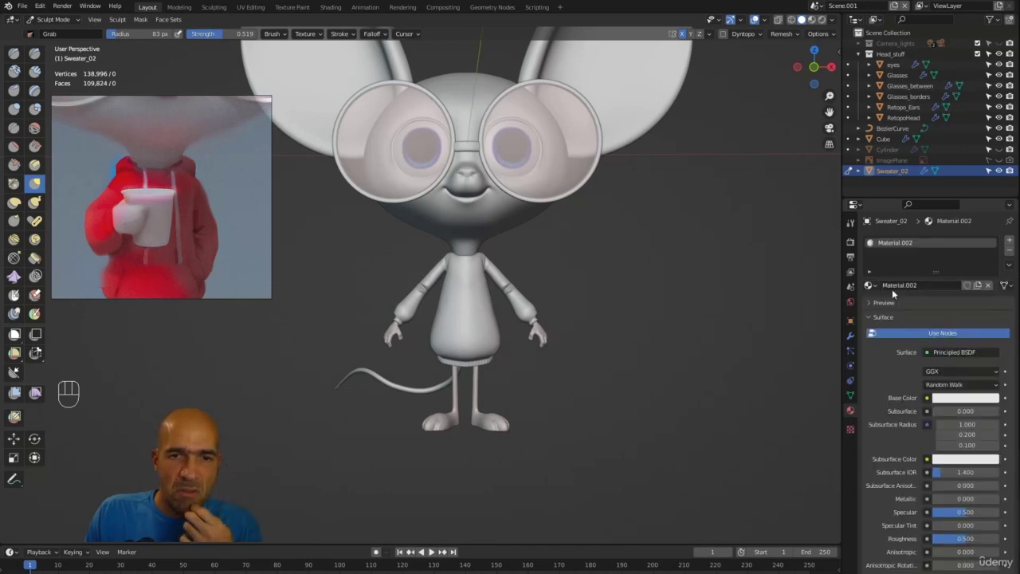
pyautogui.doubleClick(894, 288)
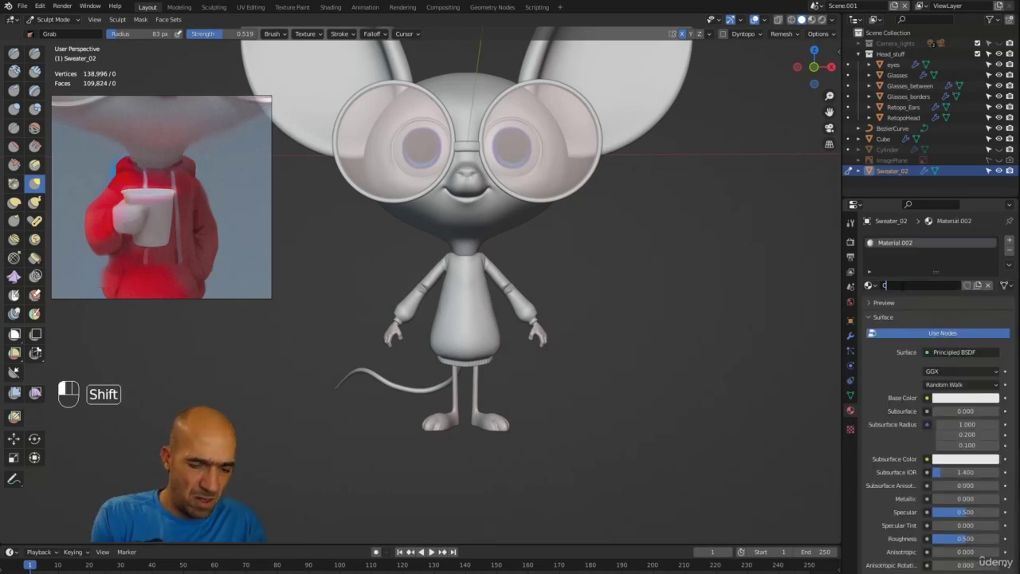
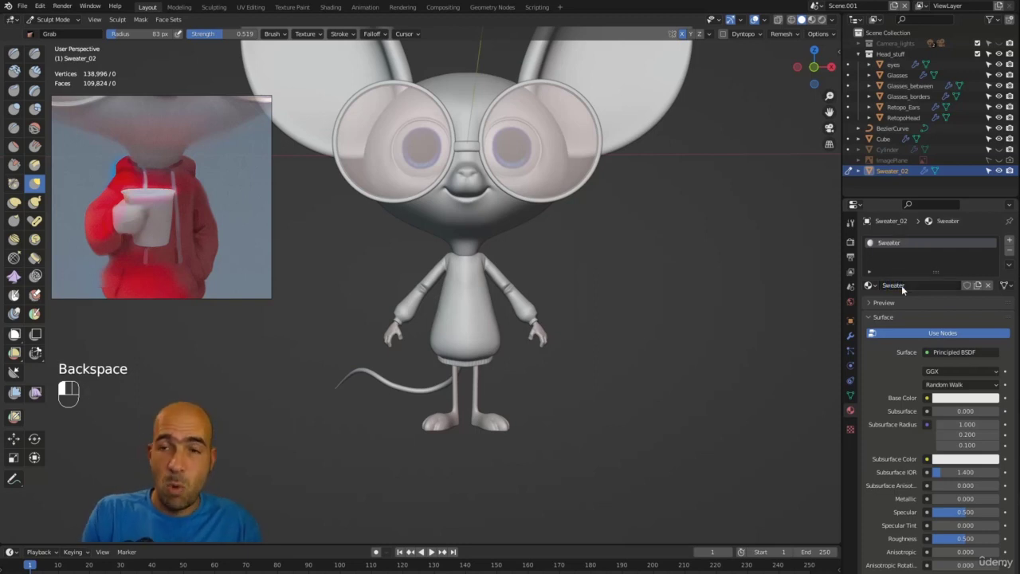
# Set the material's viewport display color to red with hue 0.997, saturation 0.835 and value 0.800
pyautogui.scroll(-12, 897, 383)
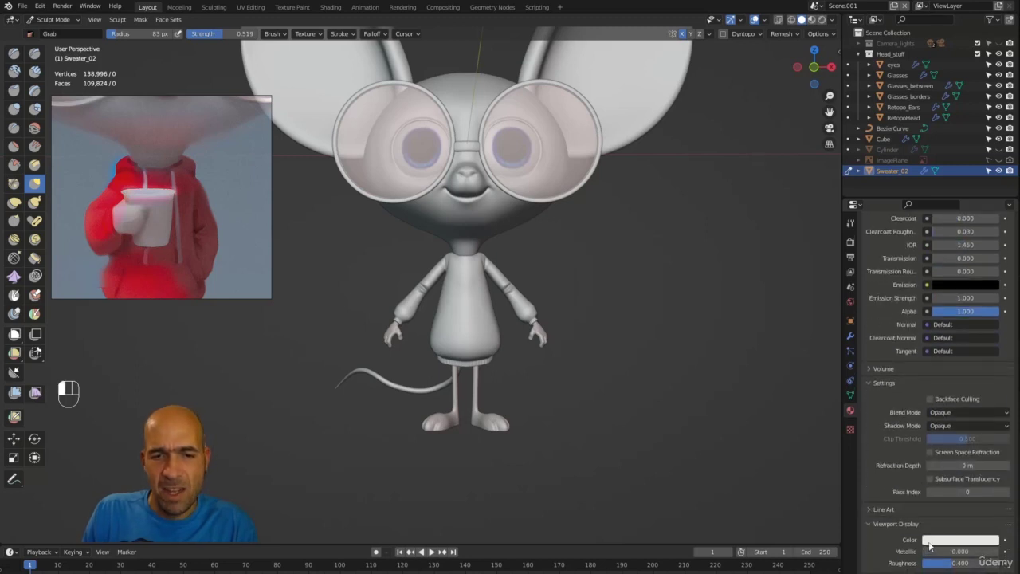
pyautogui.click(929, 541)
pyautogui.click(945, 449)
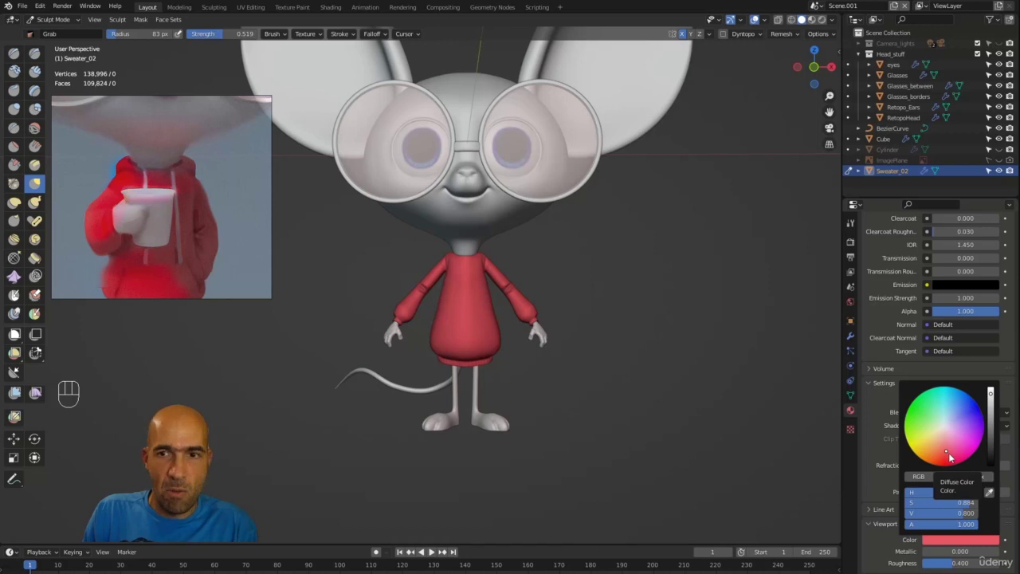
pyautogui.click(946, 456)
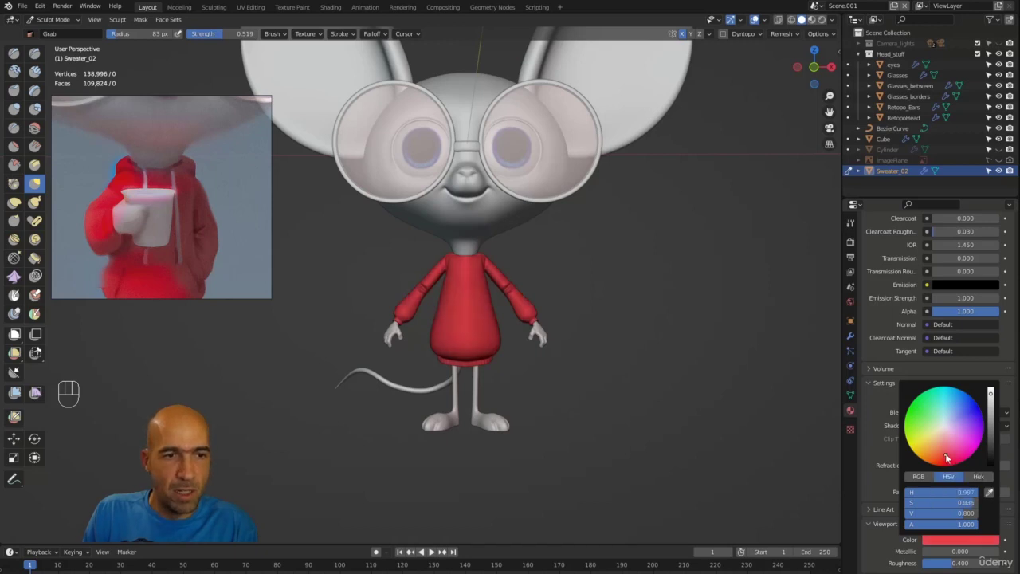
pyautogui.press('alt')
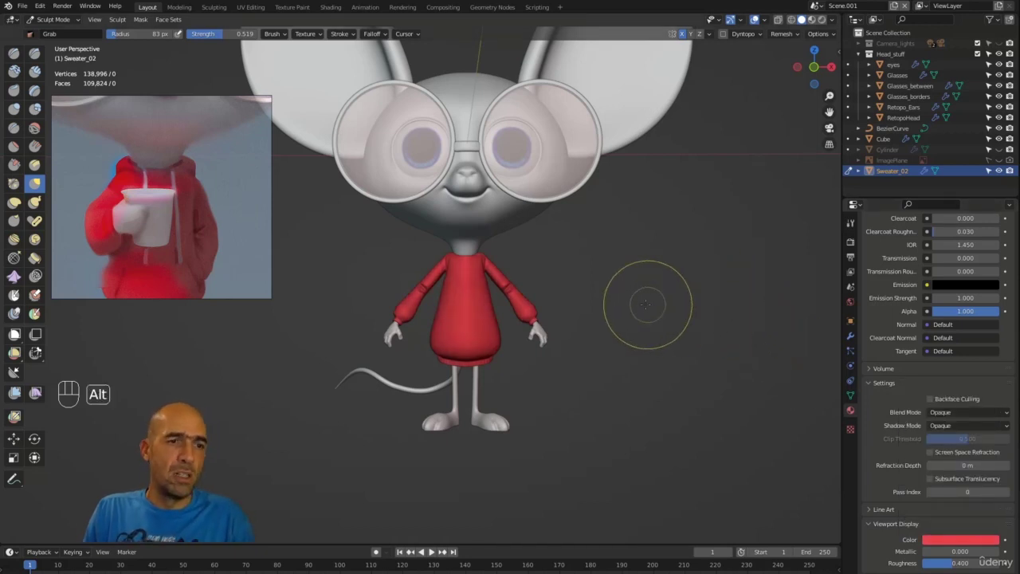
# Lower the Multires sculpt level to 0 and inflate the sleeves with the Inflate/Deflate brush at a 125 px radius
pyautogui.keyDown('alt'); pyautogui.moveTo(645, 303); pyautogui.dragTo(586, 318); pyautogui.keyUp('alt')
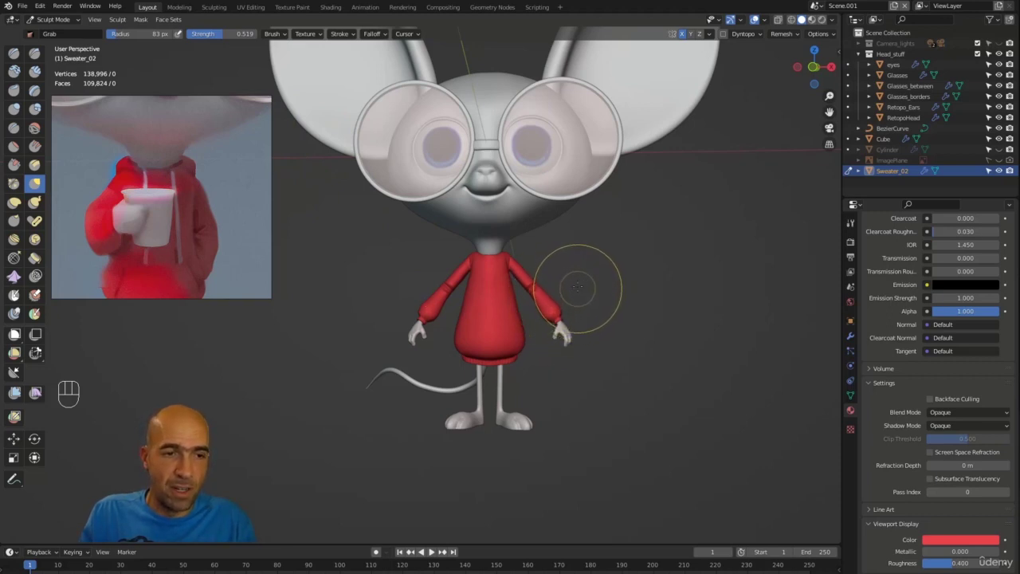
pyautogui.keyDown('ctrl'); pyautogui.moveTo(583, 273); pyautogui.dragTo(582, 232, button='middle'); pyautogui.keyUp('ctrl')
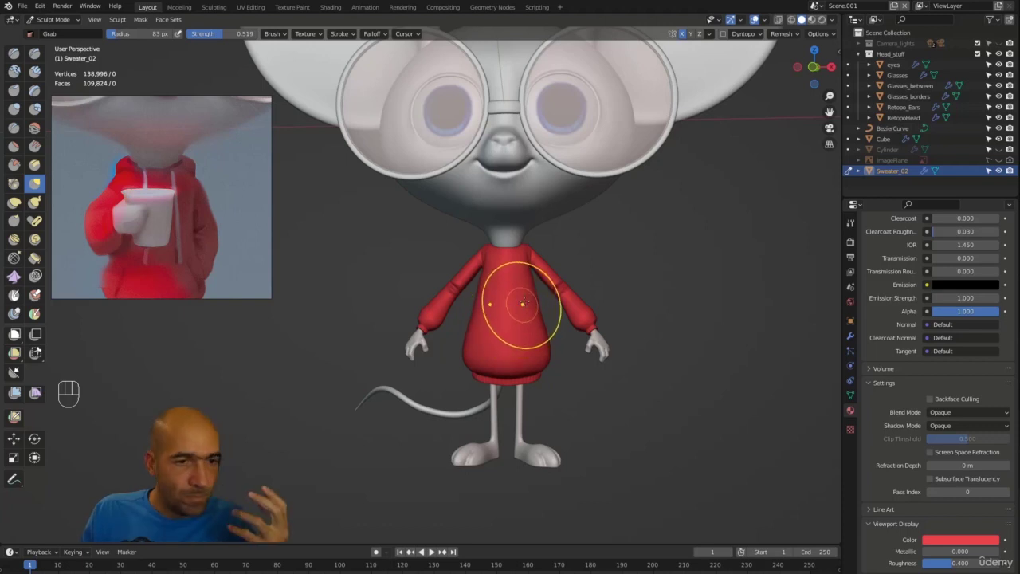
pyautogui.click(850, 336)
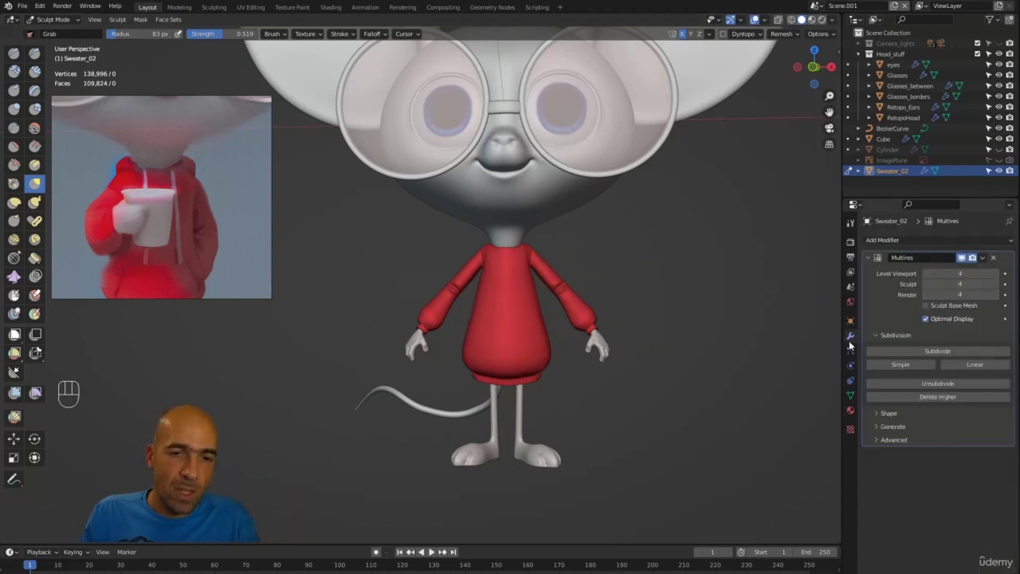
pyautogui.tripleClick(925, 284)
pyautogui.press('i')
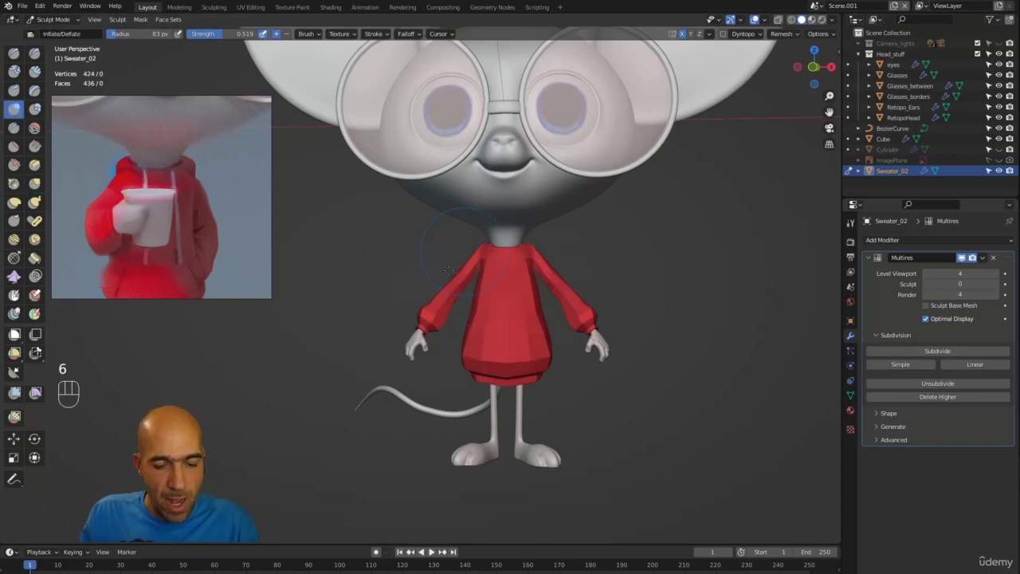
pyautogui.moveTo(454, 285)
pyautogui.mouseDown()
pyautogui.moveTo(447, 295)
pyautogui.moveTo(494, 323)
pyautogui.moveTo(558, 323)
pyautogui.mouseUp()
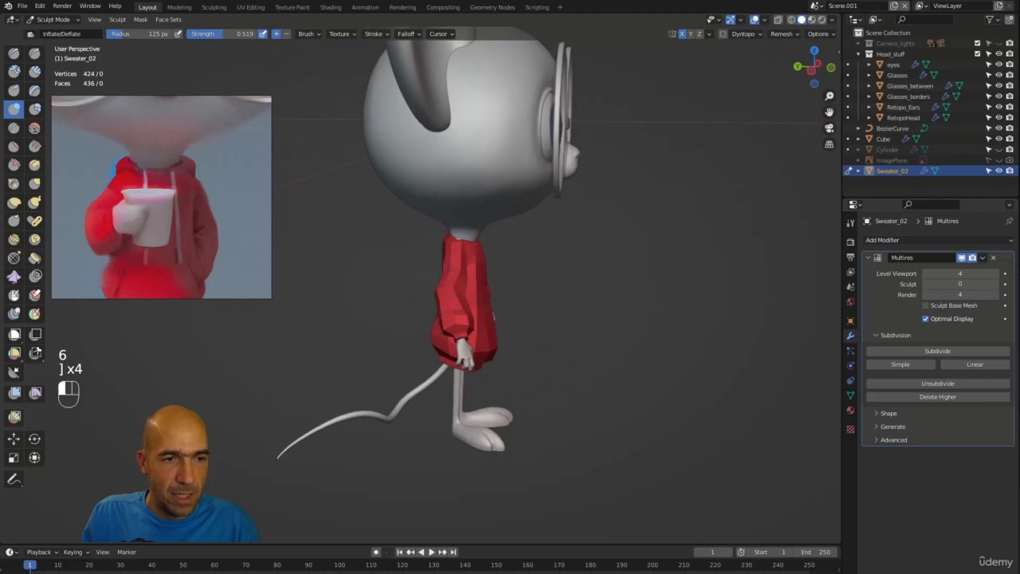
pyautogui.moveTo(529, 257)
pyautogui.keyDown('alt'); pyautogui.mouseDown()
pyautogui.moveTo(455, 319)
pyautogui.moveTo(477, 312)
pyautogui.mouseUp(); pyautogui.keyUp('alt')
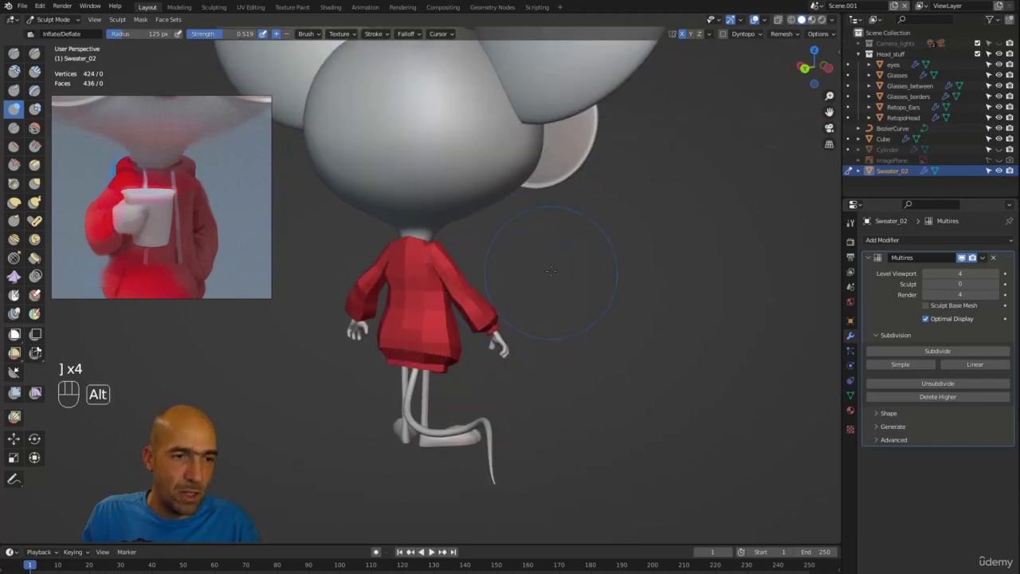
pyautogui.moveTo(550, 271)
pyautogui.keyDown('alt'); pyautogui.mouseDown()
pyautogui.moveTo(578, 231)
pyautogui.moveTo(550, 239)
pyautogui.moveTo(529, 263)
pyautogui.moveTo(510, 312)
pyautogui.moveTo(482, 319)
pyautogui.moveTo(483, 341)
pyautogui.moveTo(518, 290)
pyautogui.mouseUp(); pyautogui.keyUp('alt')
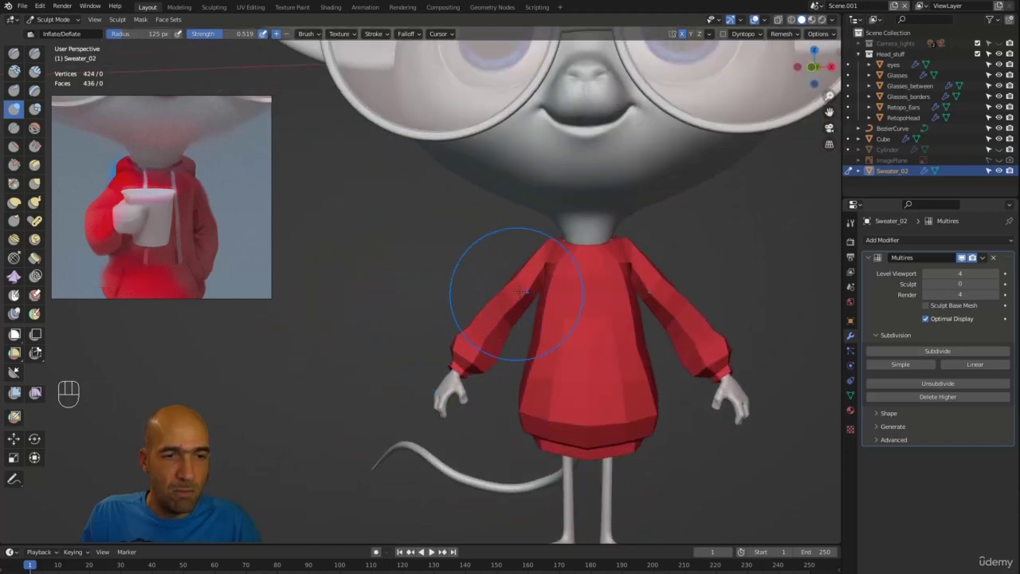
pyautogui.scroll(-4, 549, 271)
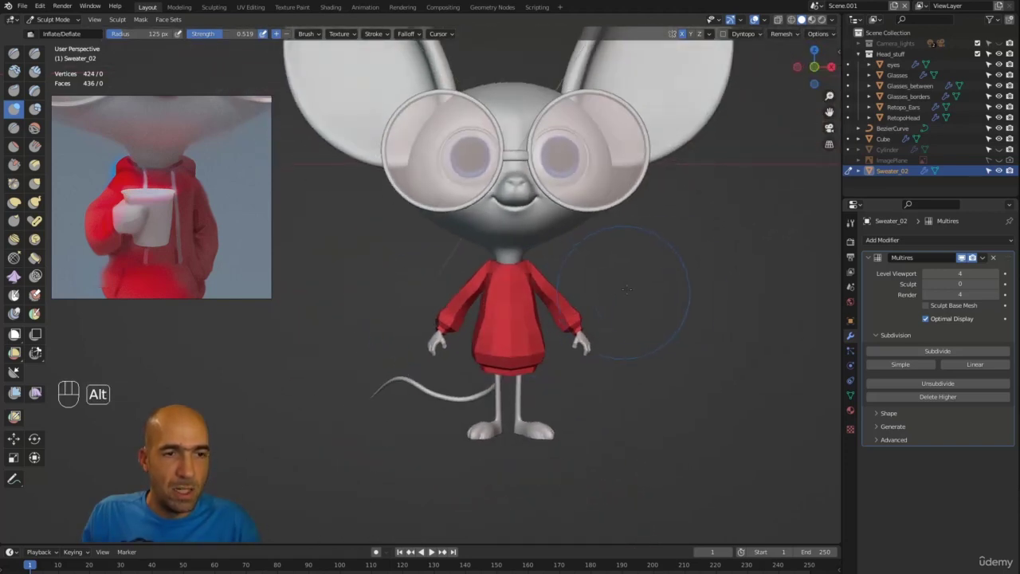
# Return the Multires sculpt level to 4 and reshape the sleeve from the armpit to the cuff with the 125 px Grab brush
pyautogui.moveTo(928, 285); pyautogui.dragTo(994, 285)
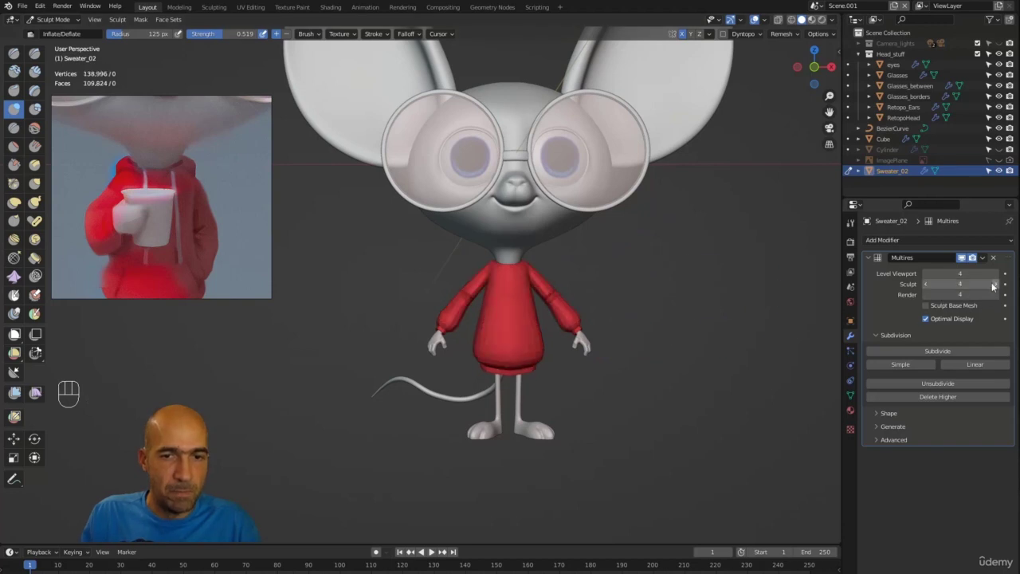
pyautogui.keyDown('alt'); pyautogui.moveTo(728, 295); pyautogui.dragTo(587, 315, button='middle'); pyautogui.keyUp('alt')
pyautogui.moveTo(587, 315)
pyautogui.keyDown('shift'); pyautogui.mouseDown()
pyautogui.moveTo(602, 338)
pyautogui.moveTo(486, 298)
pyautogui.mouseUp(); pyautogui.keyUp('shift')
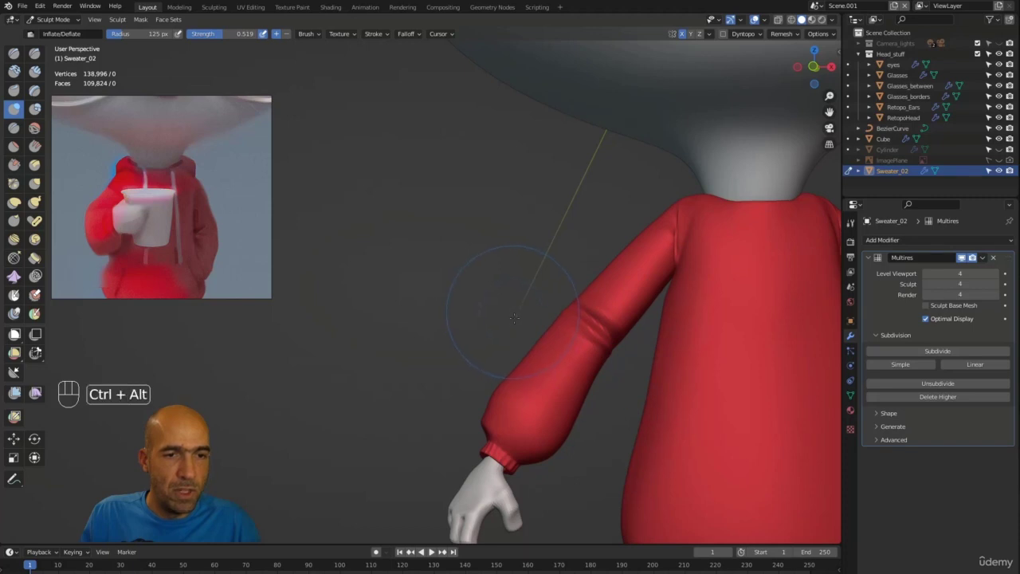
pyautogui.scroll(-5, 523, 333)
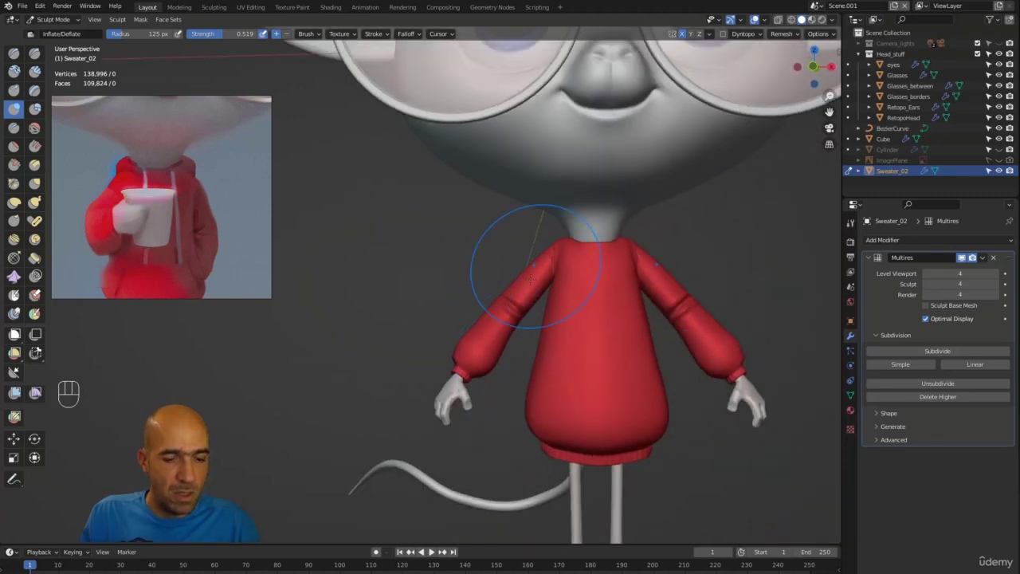
pyautogui.press('g')
pyautogui.moveTo(539, 330)
pyautogui.mouseDown()
pyautogui.moveTo(544, 350)
pyautogui.moveTo(547, 330)
pyautogui.moveTo(533, 336)
pyautogui.moveTo(674, 325)
pyautogui.mouseUp()
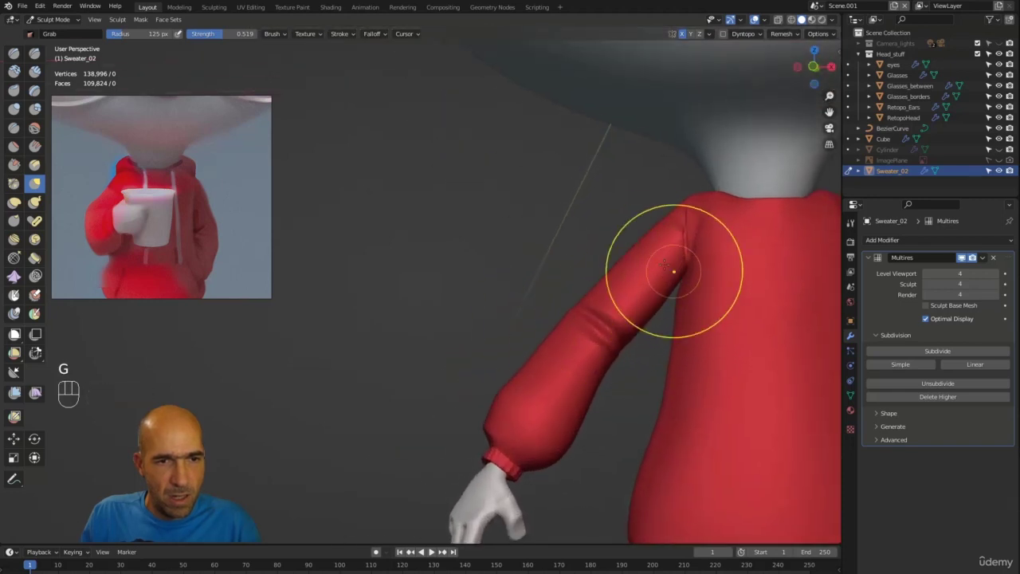
pyautogui.moveTo(673, 271)
pyautogui.mouseDown()
pyautogui.moveTo(642, 251)
pyautogui.moveTo(518, 368)
pyautogui.mouseUp()
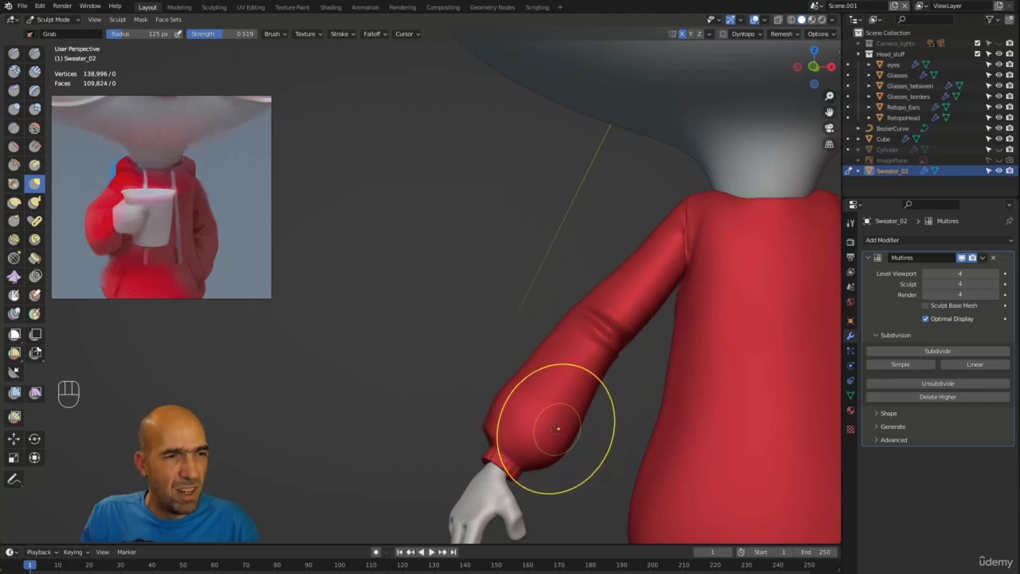
# Examine the sweater's overall silhouette, neckline and front armholes against the reference image
pyautogui.scroll(-4, 569, 446)
pyautogui.keyDown('alt'); pyautogui.moveTo(580, 455); pyautogui.dragTo(455, 410); pyautogui.keyUp('alt')
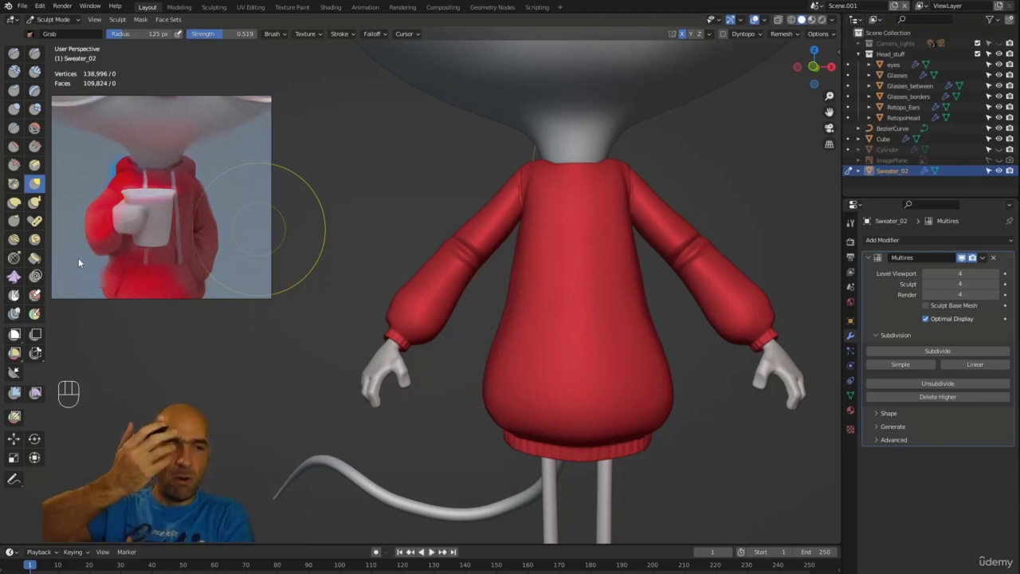
pyautogui.keyDown('ctrl'); pyautogui.keyDown('alt'); pyautogui.moveTo(597, 368); pyautogui.dragTo(622, 319); pyautogui.keyUp('alt'); pyautogui.keyUp('ctrl')
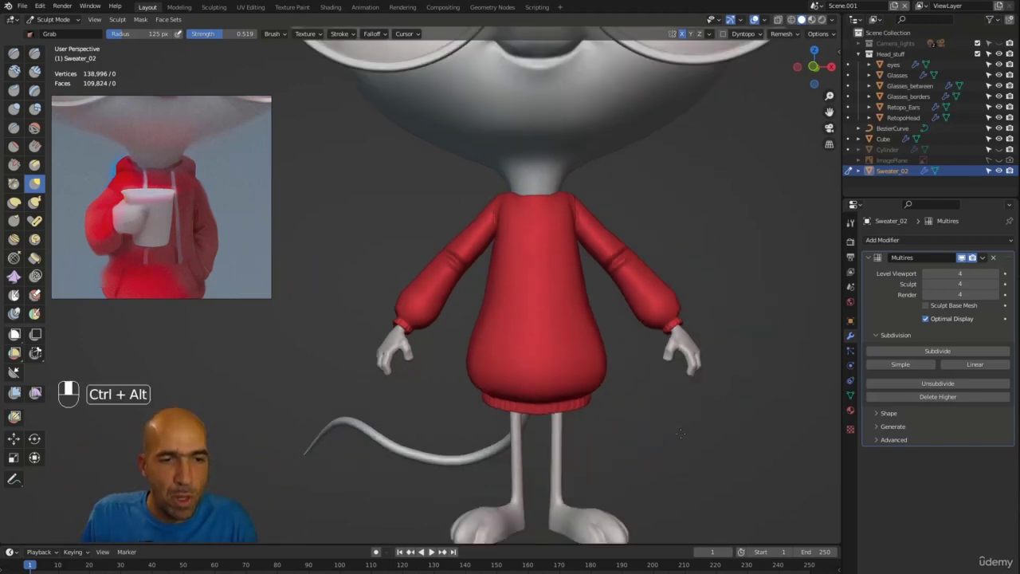
pyautogui.moveTo(685, 303)
pyautogui.keyDown('alt'); pyautogui.mouseDown()
pyautogui.moveTo(729, 278)
pyautogui.moveTo(646, 282)
pyautogui.moveTo(546, 380)
pyautogui.moveTo(555, 356)
pyautogui.moveTo(619, 443)
pyautogui.moveTo(603, 444)
pyautogui.moveTo(641, 444)
pyautogui.moveTo(619, 449)
pyautogui.moveTo(647, 368)
pyautogui.mouseUp(); pyautogui.keyUp('alt')
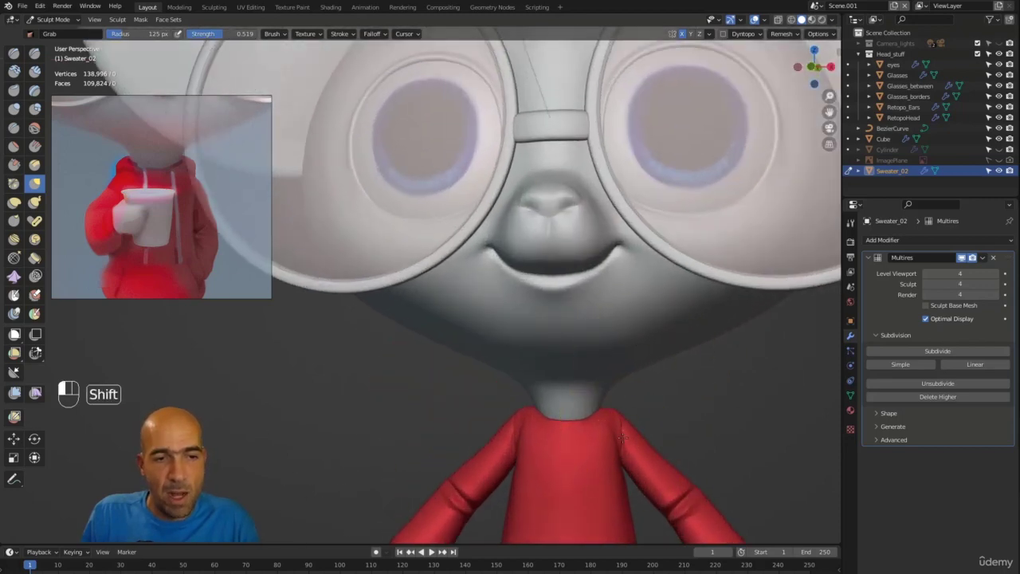
pyautogui.moveTo(614, 432)
pyautogui.keyDown('alt'); pyautogui.mouseDown()
pyautogui.moveTo(636, 385)
pyautogui.moveTo(651, 475)
pyautogui.mouseUp(); pyautogui.keyUp('alt')
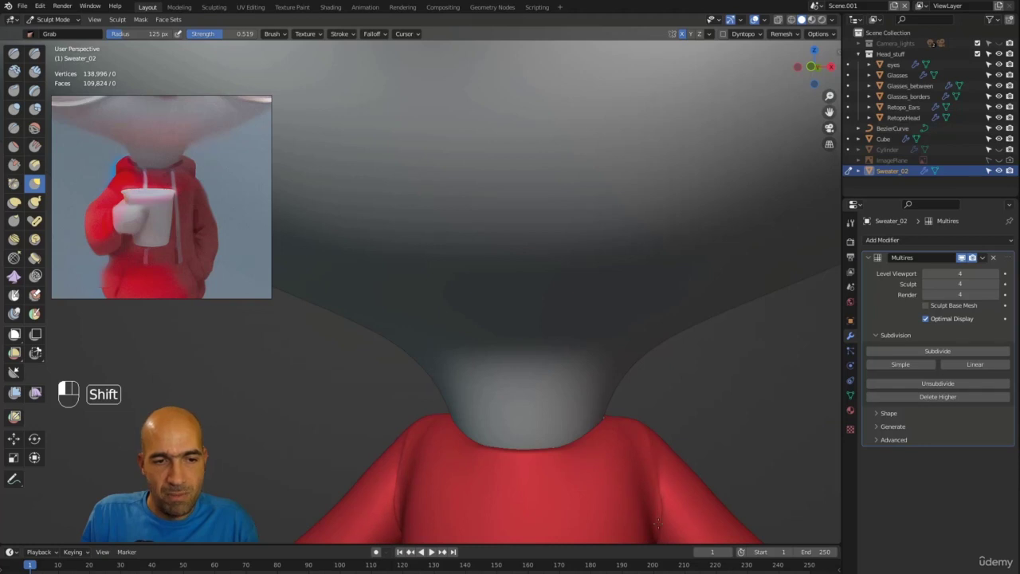
pyautogui.keyDown('alt'); pyautogui.keyDown('shift'); pyautogui.moveTo(657, 522); pyautogui.dragTo(785, 330); pyautogui.keyUp('shift'); pyautogui.keyUp('alt')
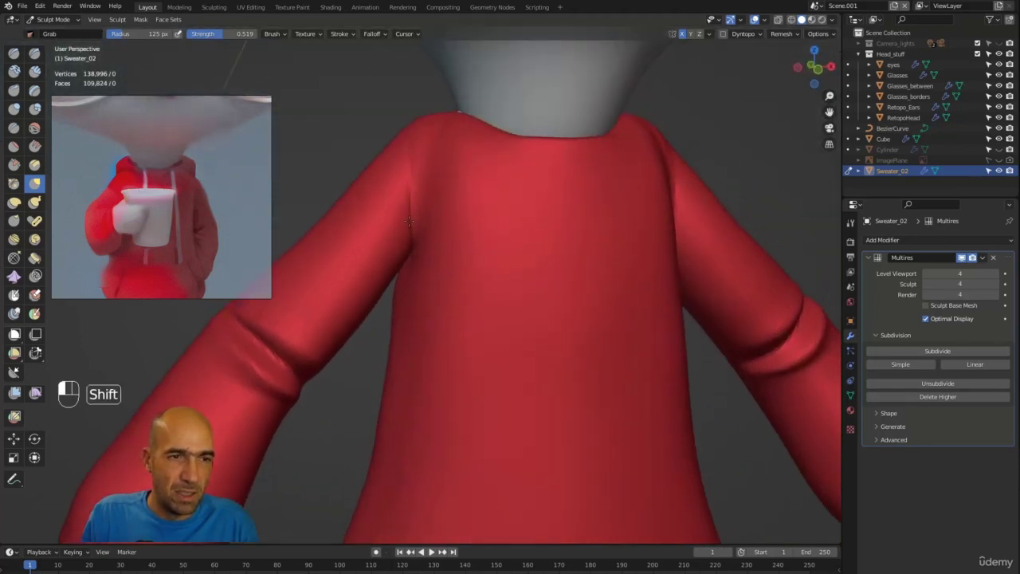
# Carve a crease along the sweater's front armhole with the Draw Sharp brush at a 51 px radius
pyautogui.press('1')
pyautogui.press('[')
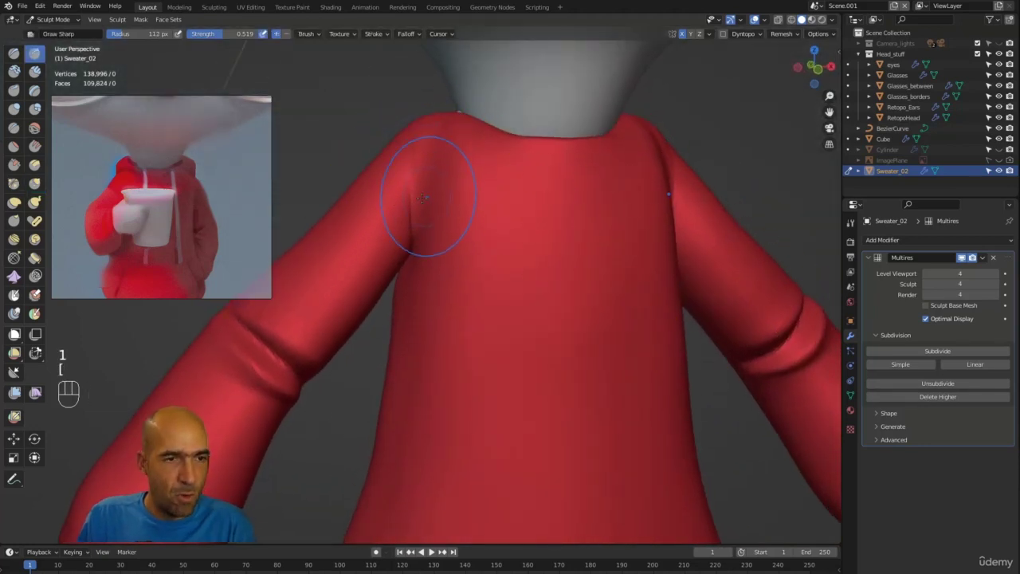
pyautogui.moveTo(374, 129)
pyautogui.keyDown('alt'); pyautogui.mouseDown()
pyautogui.moveTo(425, 195)
pyautogui.moveTo(395, 259)
pyautogui.mouseUp(); pyautogui.keyUp('alt')
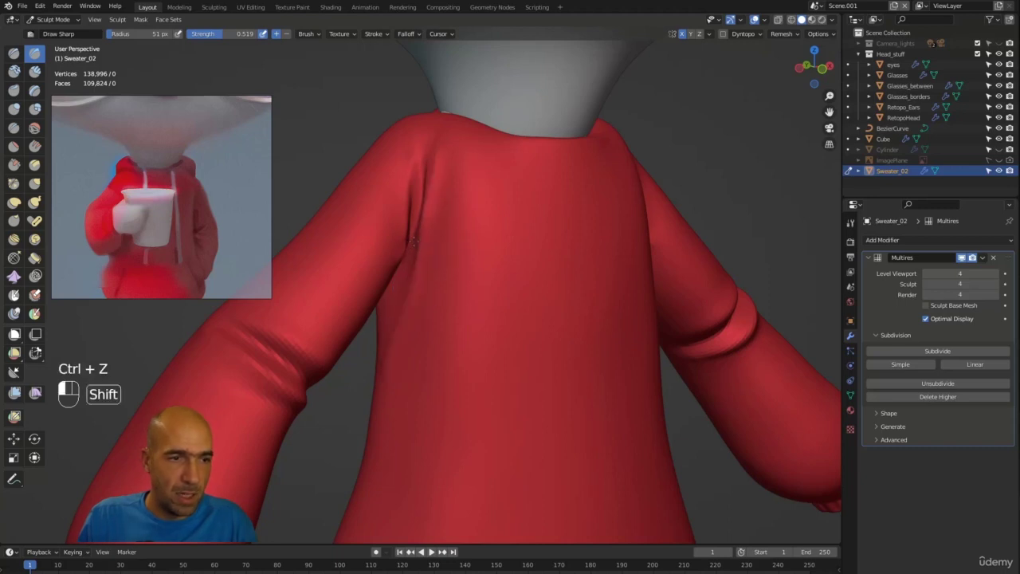
# Reshape the sweater's shoulder from the side with the Grab brush at a 68 px radius
pyautogui.keyDown('ctrl'); pyautogui.keyDown('alt'); pyautogui.moveTo(339, 412); pyautogui.dragTo(460, 204); pyautogui.keyUp('alt'); pyautogui.keyUp('ctrl')
pyautogui.press('g')
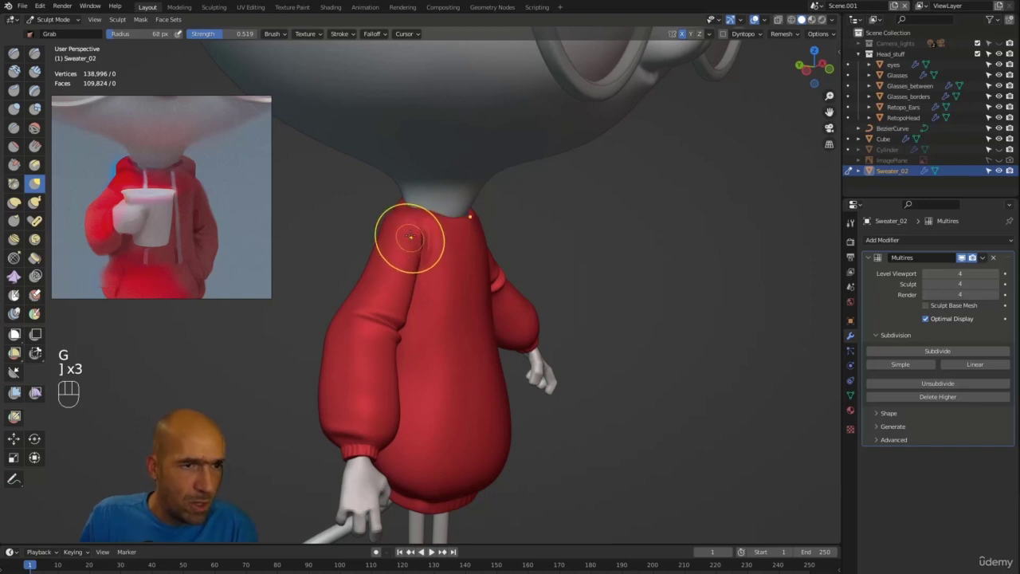
pyautogui.moveTo(368, 231); pyautogui.dragTo(419, 242, button='middle')
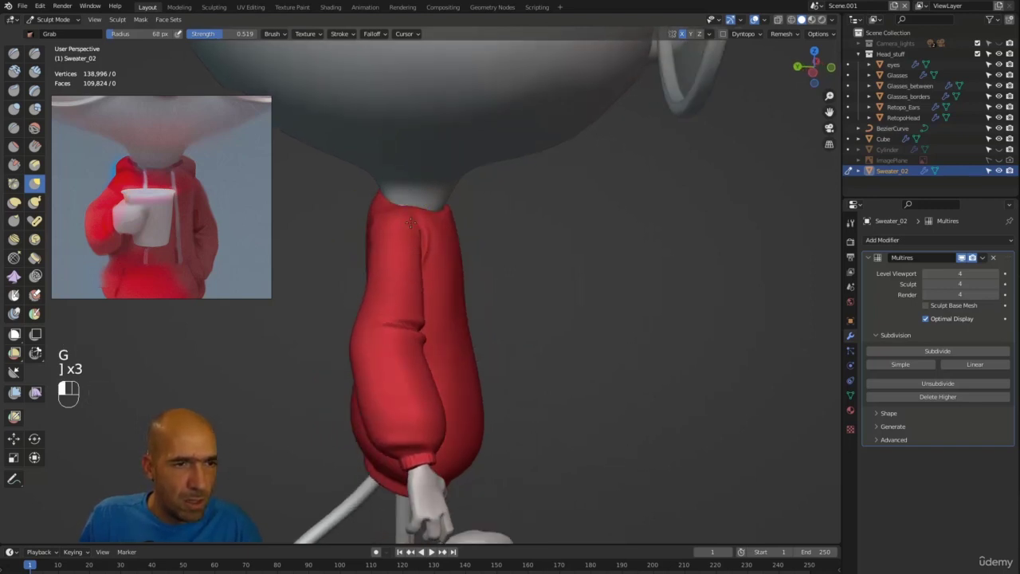
pyautogui.keyDown('alt'); pyautogui.moveTo(484, 217); pyautogui.dragTo(545, 215); pyautogui.keyUp('alt')
pyautogui.scroll(4, 565, 224)
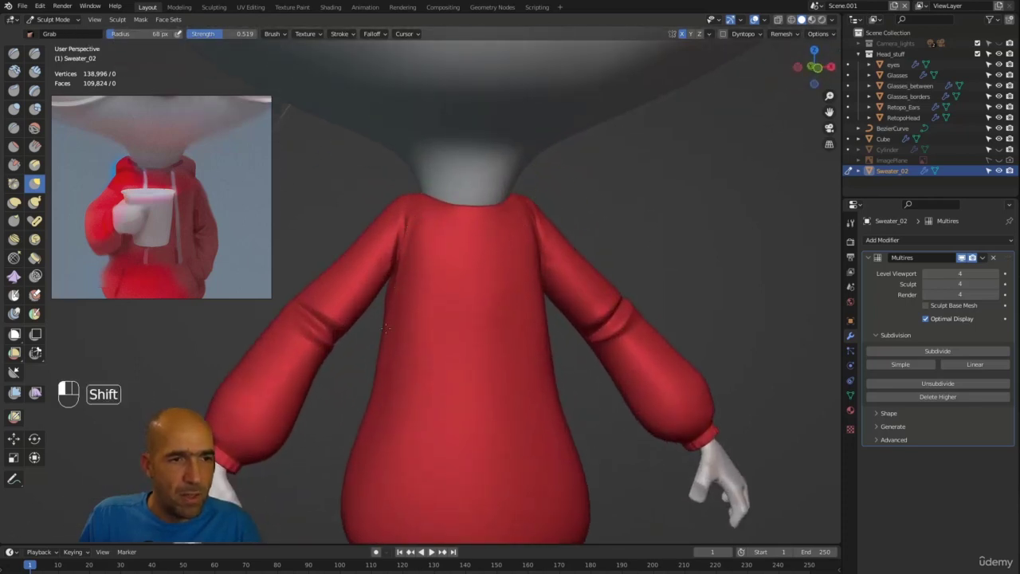
# Examine the sweater's proportions against the whole mouse character
pyautogui.scroll(-4, 339, 400)
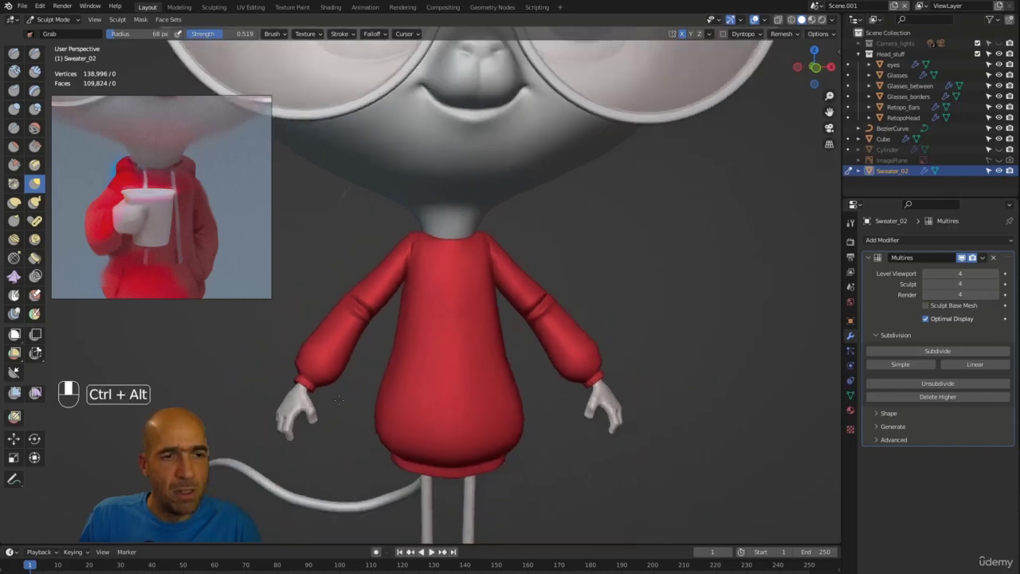
pyautogui.moveTo(339, 400); pyautogui.dragTo(439, 290, button='middle')
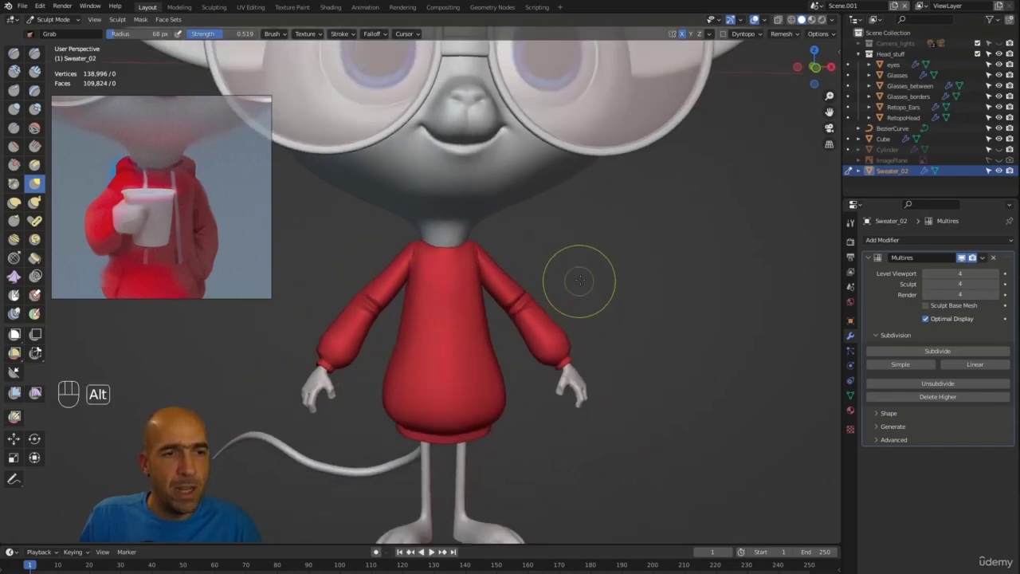
pyautogui.scroll(-2, 580, 278)
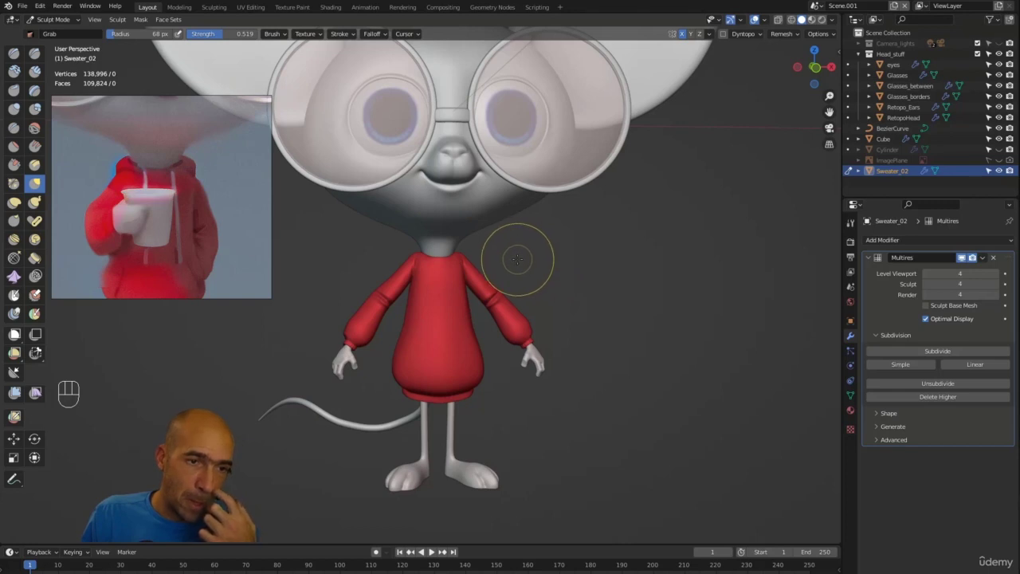
pyautogui.moveTo(549, 257)
pyautogui.mouseDown(button='middle')
pyautogui.moveTo(596, 311)
pyautogui.moveTo(630, 317)
pyautogui.mouseUp(button='middle')
pyautogui.moveTo(672, 239)
pyautogui.mouseDown(button='middle')
pyautogui.moveTo(837, 286)
pyautogui.moveTo(721, 242)
pyautogui.mouseUp(button='middle')
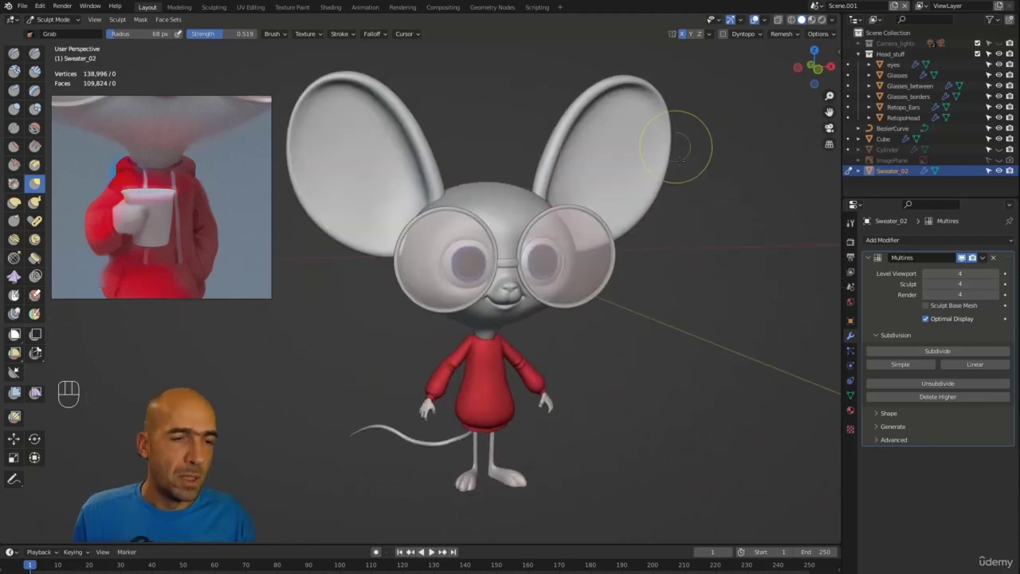
# Show the Quad Remesher 1.2 settings in the sidebar
pyautogui.keyDown('alt'); pyautogui.moveTo(698, 275); pyautogui.dragTo(691, 274, button='middle'); pyautogui.keyUp('alt')
pyautogui.press('n')
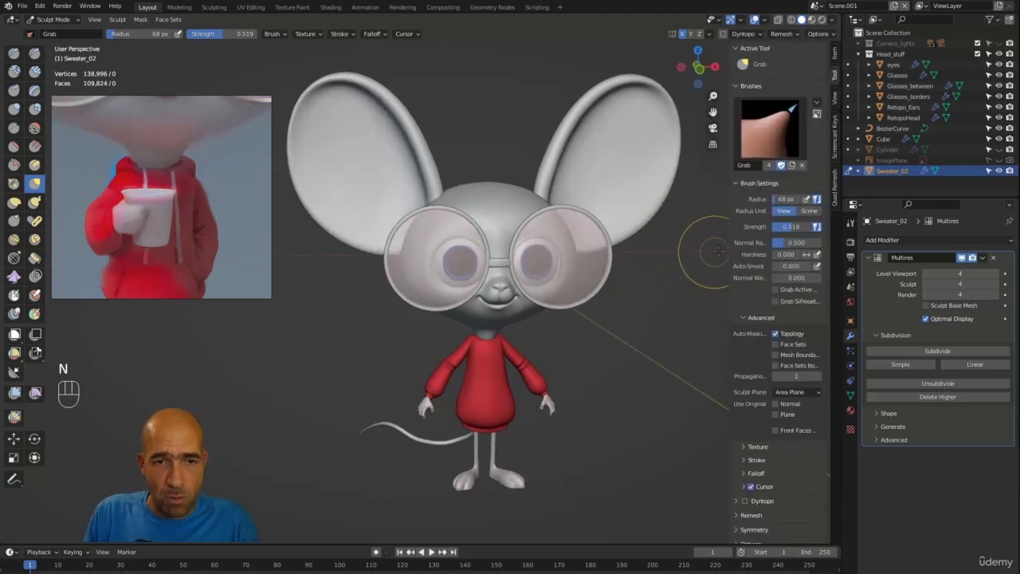
pyautogui.click(834, 199)
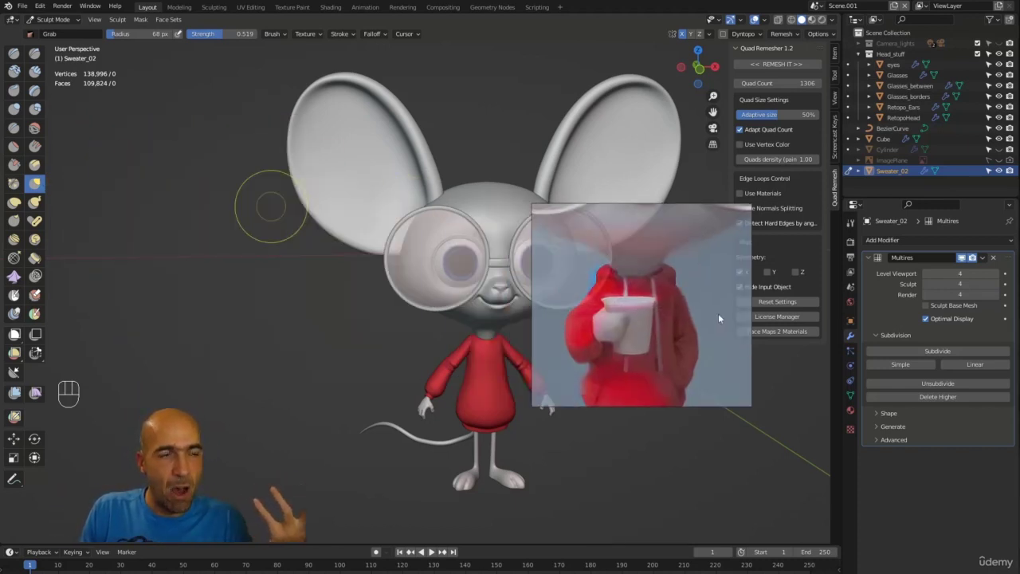
# Open the add-on installer from the Preferences, browse the Downloads folder, and leave it without installing anything
pyautogui.click(39, 5)
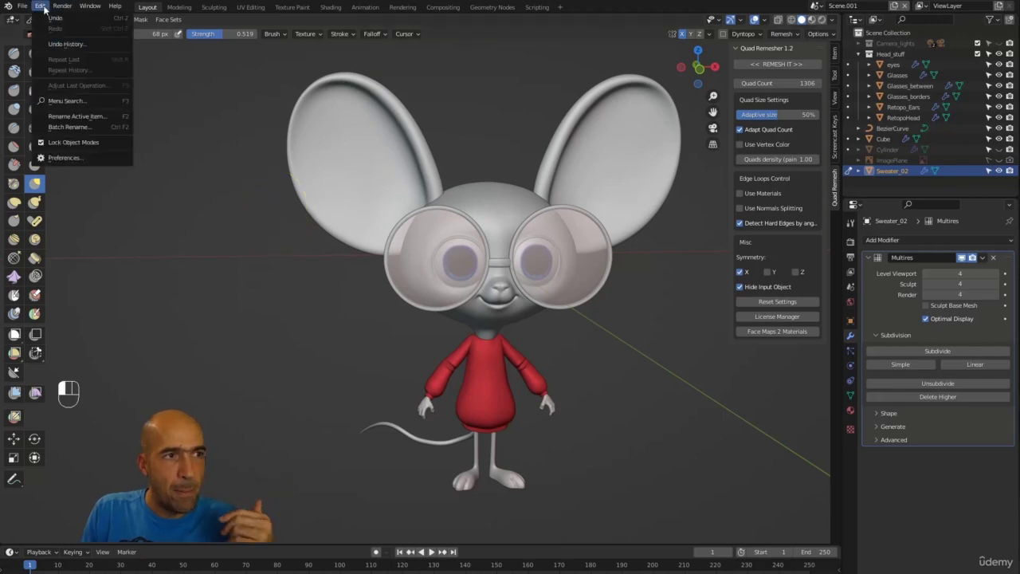
pyautogui.click(73, 157)
pyautogui.click(37, 117)
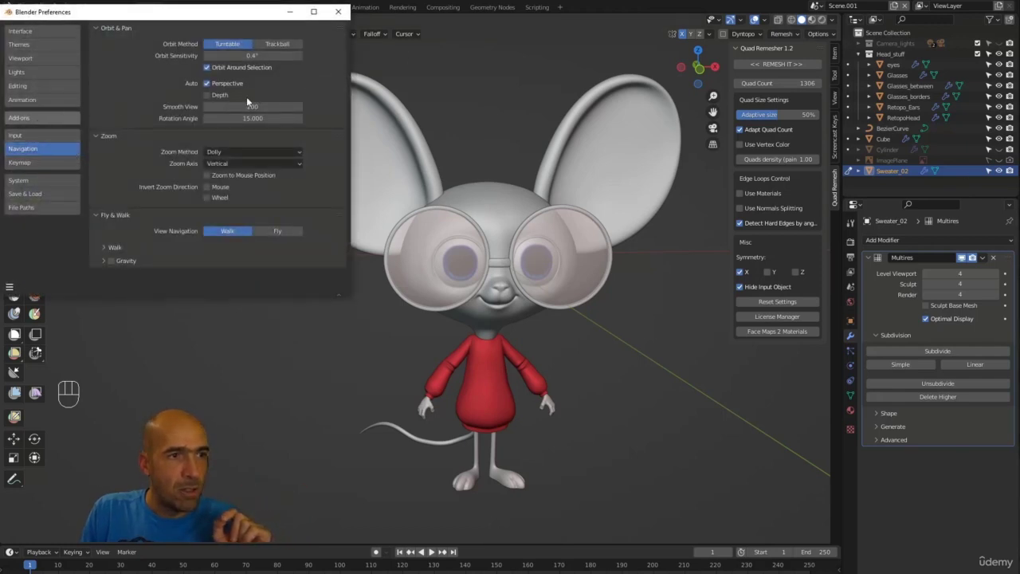
pyautogui.click(272, 30)
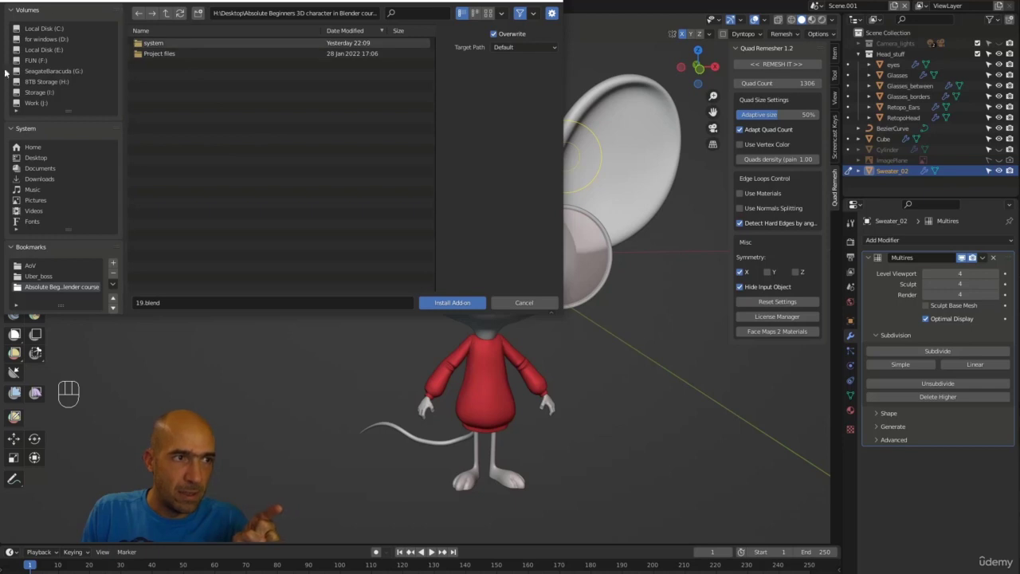
pyautogui.click(43, 179)
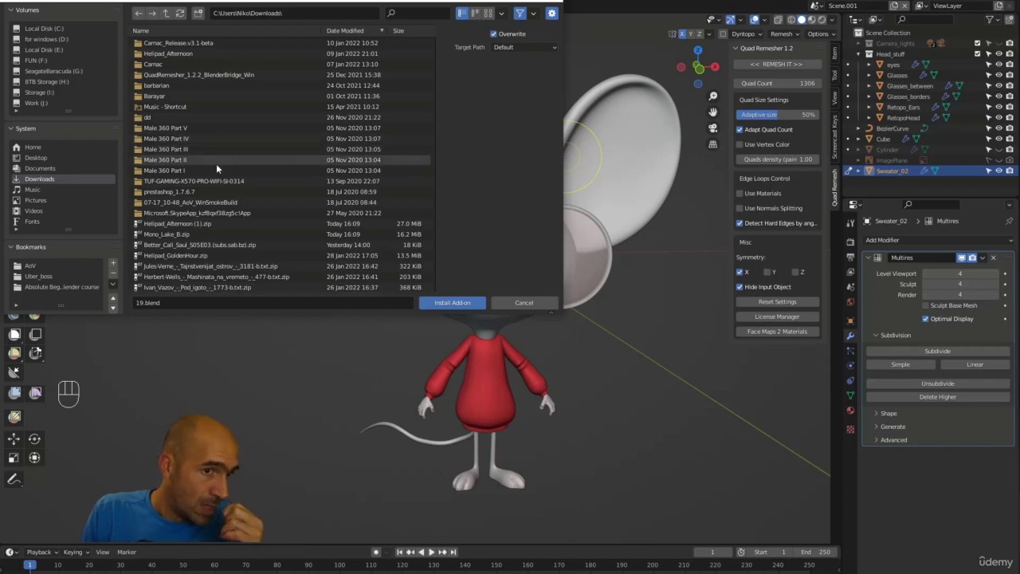
pyautogui.click(539, 308)
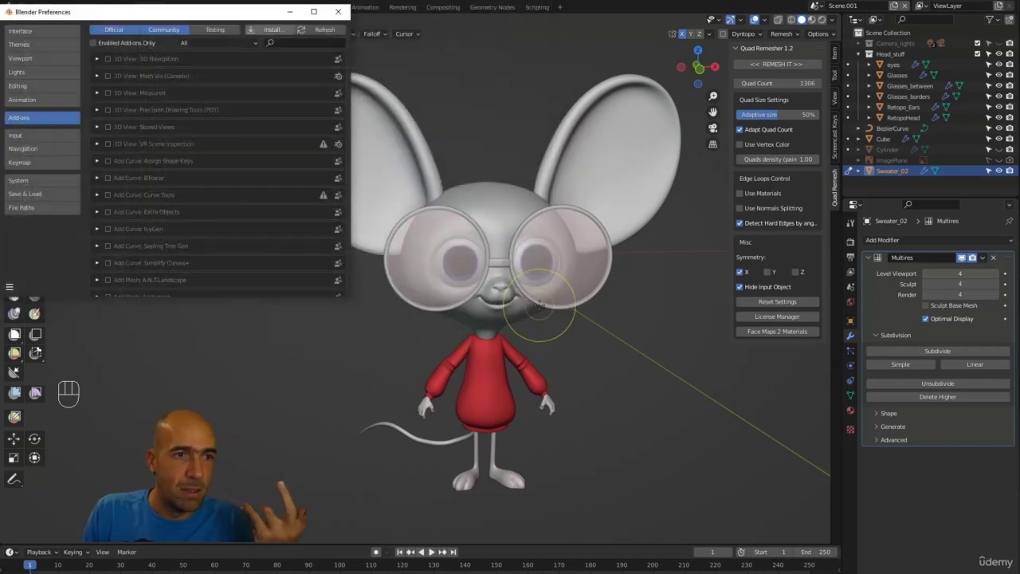
# Search the add-ons list for "quad" and close the Preferences
pyautogui.click(279, 43)
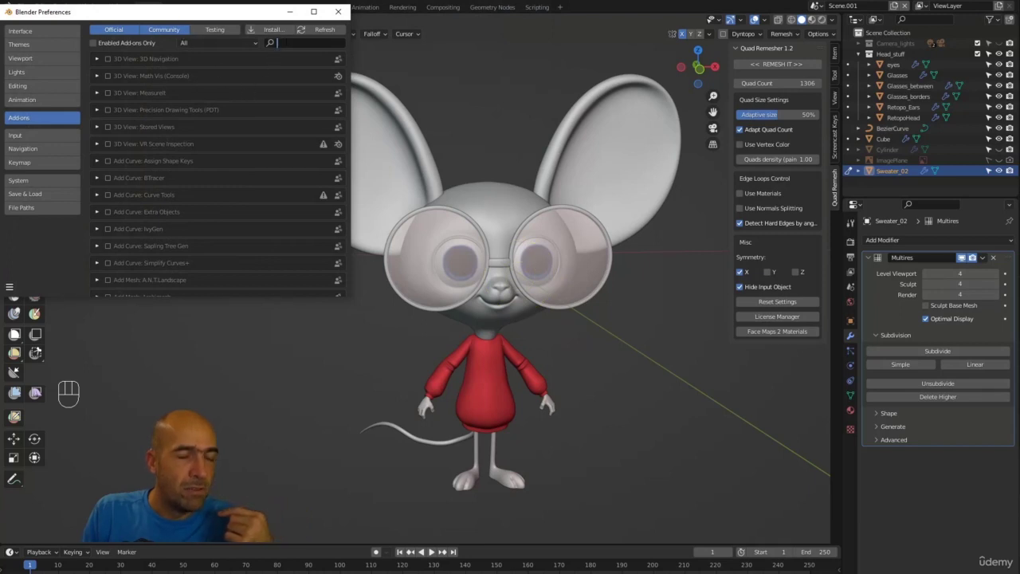
pyautogui.write('quad')
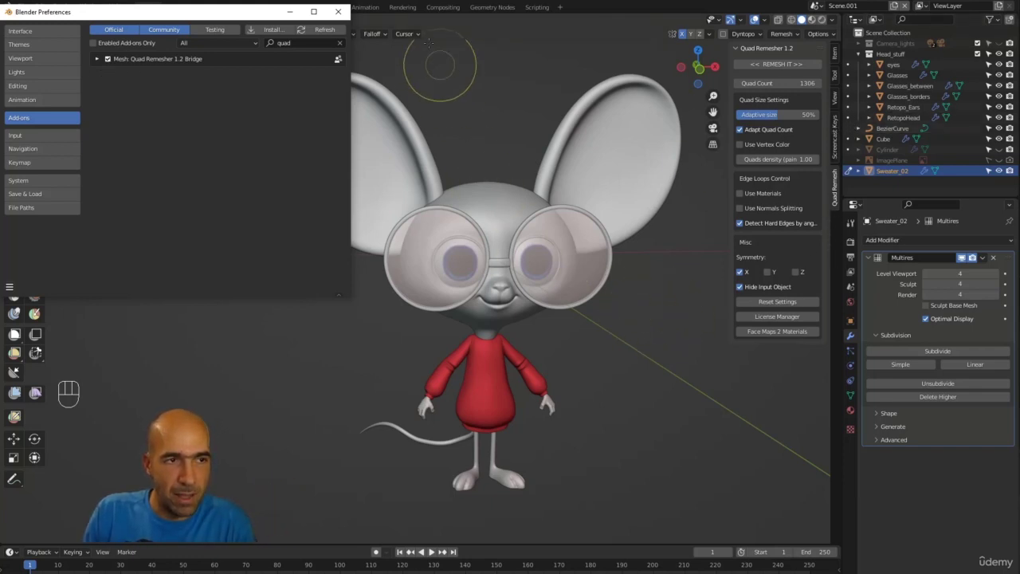
pyautogui.click(338, 11)
pyautogui.press('n')
pyautogui.press('n')
pyautogui.press('n')
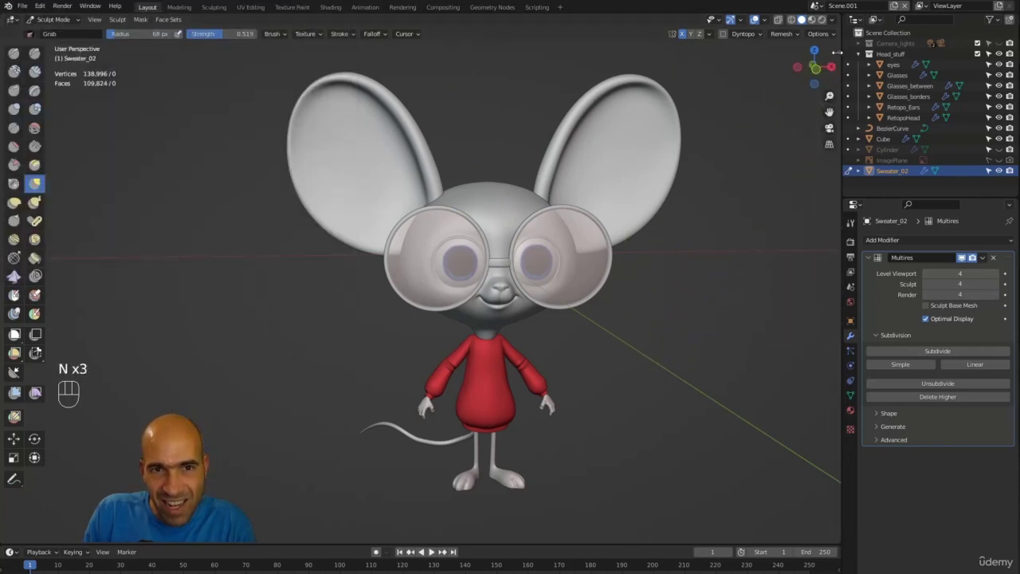
pyautogui.press('n')
pyautogui.press('n')
pyautogui.press('n')
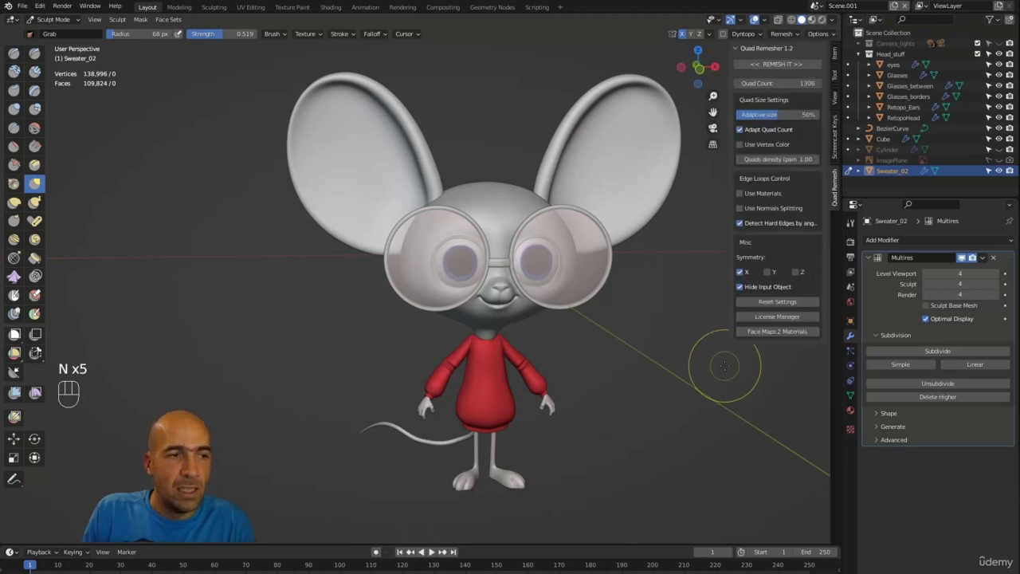
pyautogui.press('n')
pyautogui.press('n')
pyautogui.press('n')
pyautogui.press('n')
pyautogui.press('n')
pyautogui.press('n')
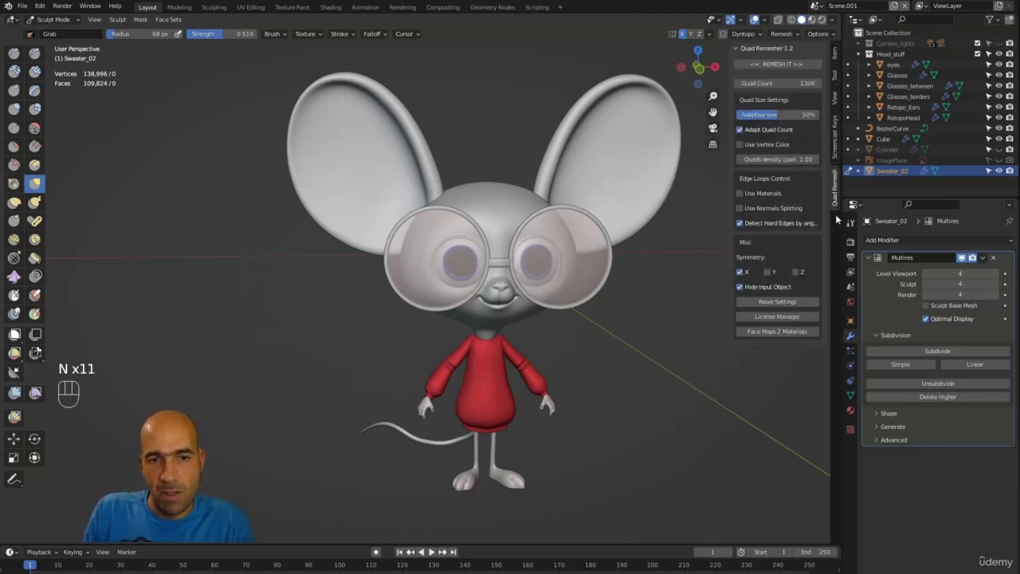
# Show the Screencast Keys settings and hide the sidebar
pyautogui.click(835, 149)
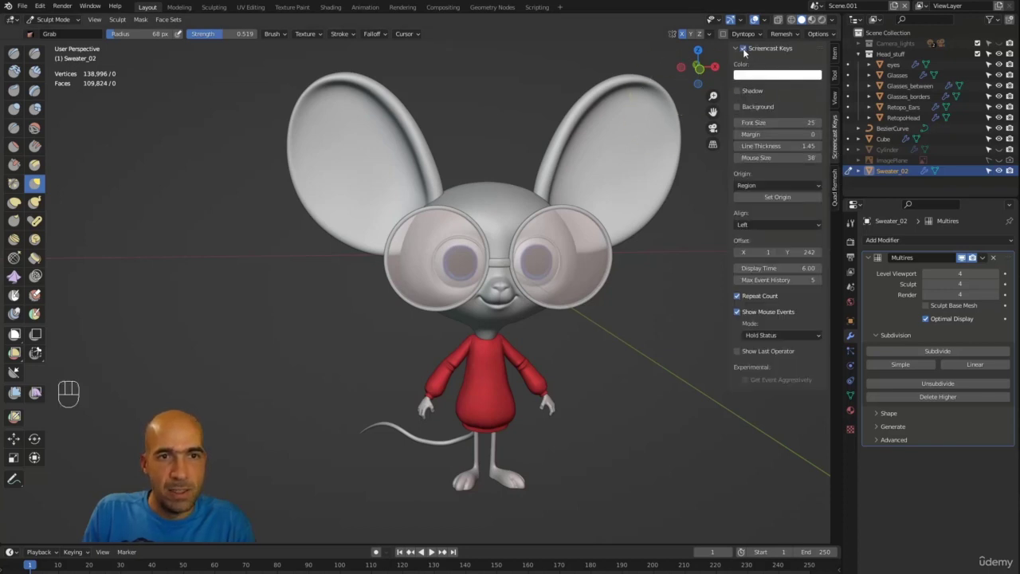
pyautogui.press('n')
# Preview the mouse character in rendered viewport shading and return to solid shading
pyautogui.moveTo(629, 388)
pyautogui.keyDown('alt'); pyautogui.mouseDown()
pyautogui.moveTo(682, 357)
pyautogui.moveTo(631, 375)
pyautogui.mouseUp(); pyautogui.keyUp('alt')
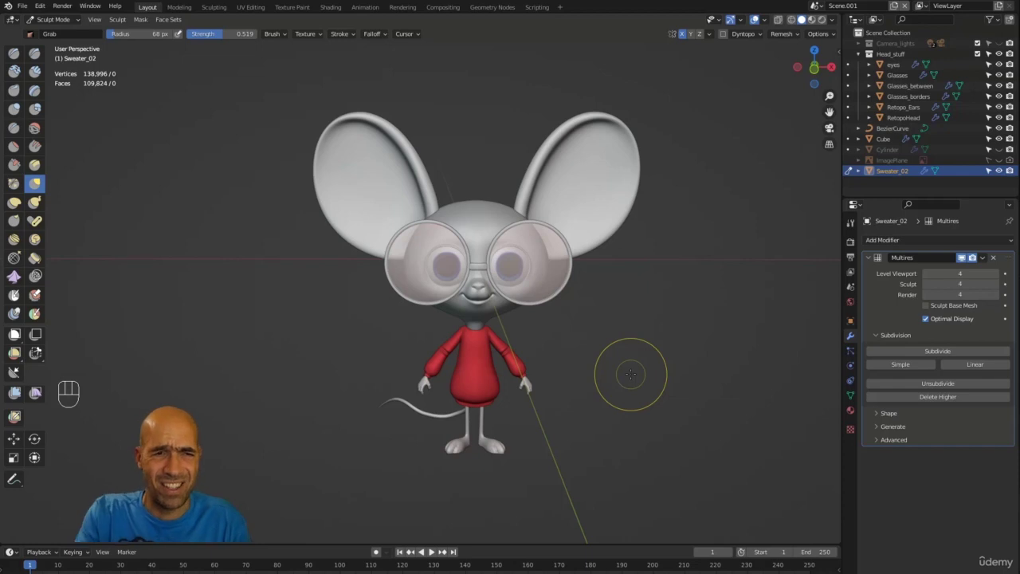
pyautogui.moveTo(644, 364)
pyautogui.keyDown('alt'); pyautogui.mouseDown()
pyautogui.moveTo(655, 365)
pyautogui.moveTo(606, 365)
pyautogui.moveTo(630, 367)
pyautogui.moveTo(637, 350)
pyautogui.mouseUp(); pyautogui.keyUp('alt')
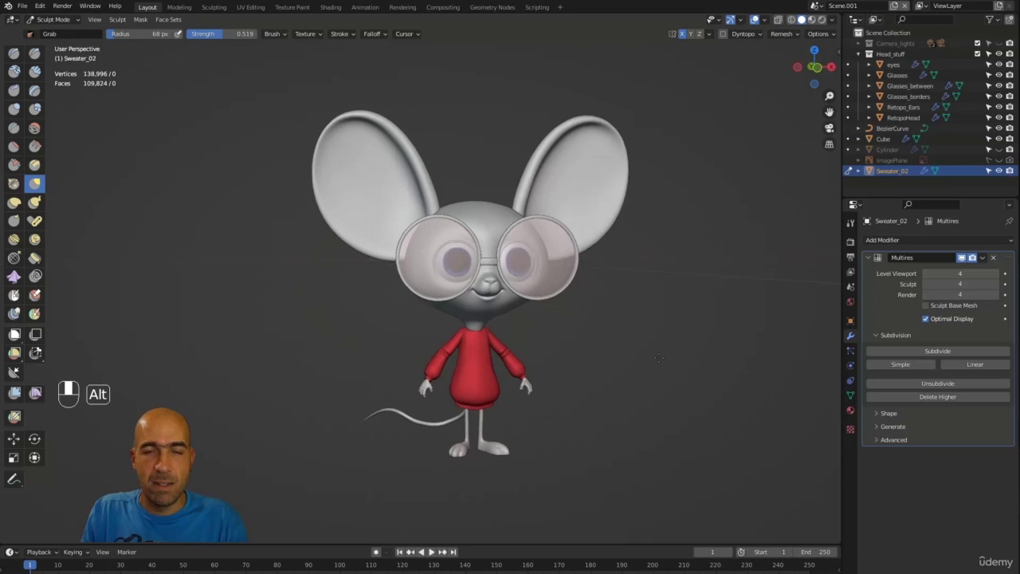
pyautogui.click(823, 20)
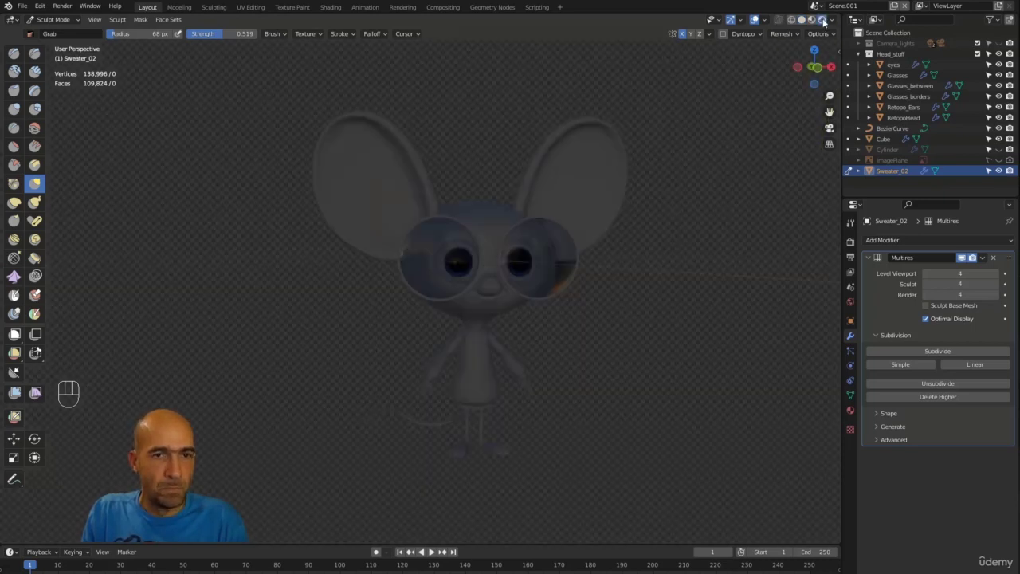
pyautogui.keyDown('alt'); pyautogui.moveTo(733, 182); pyautogui.dragTo(721, 188); pyautogui.keyUp('alt')
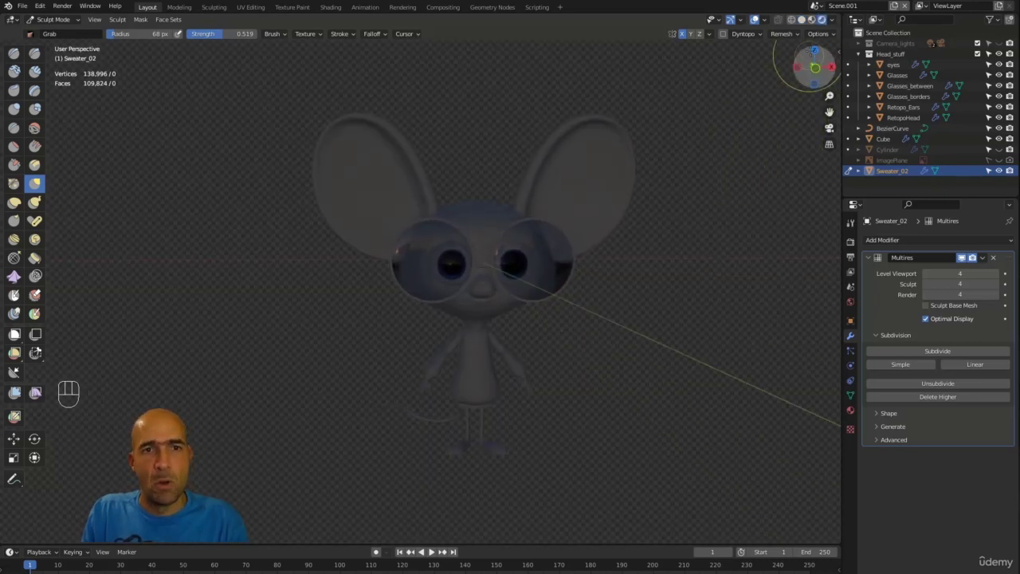
pyautogui.click(801, 20)
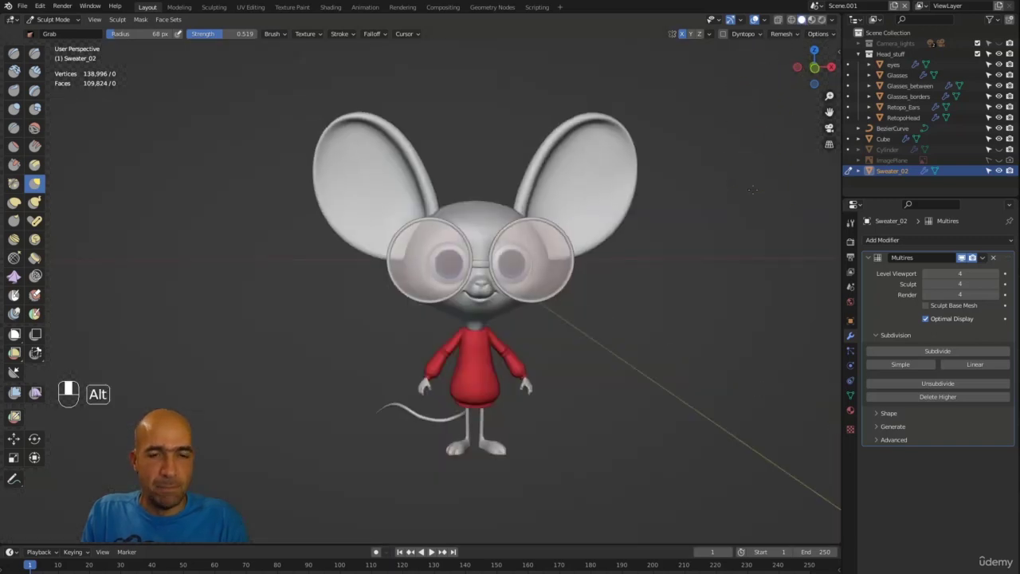